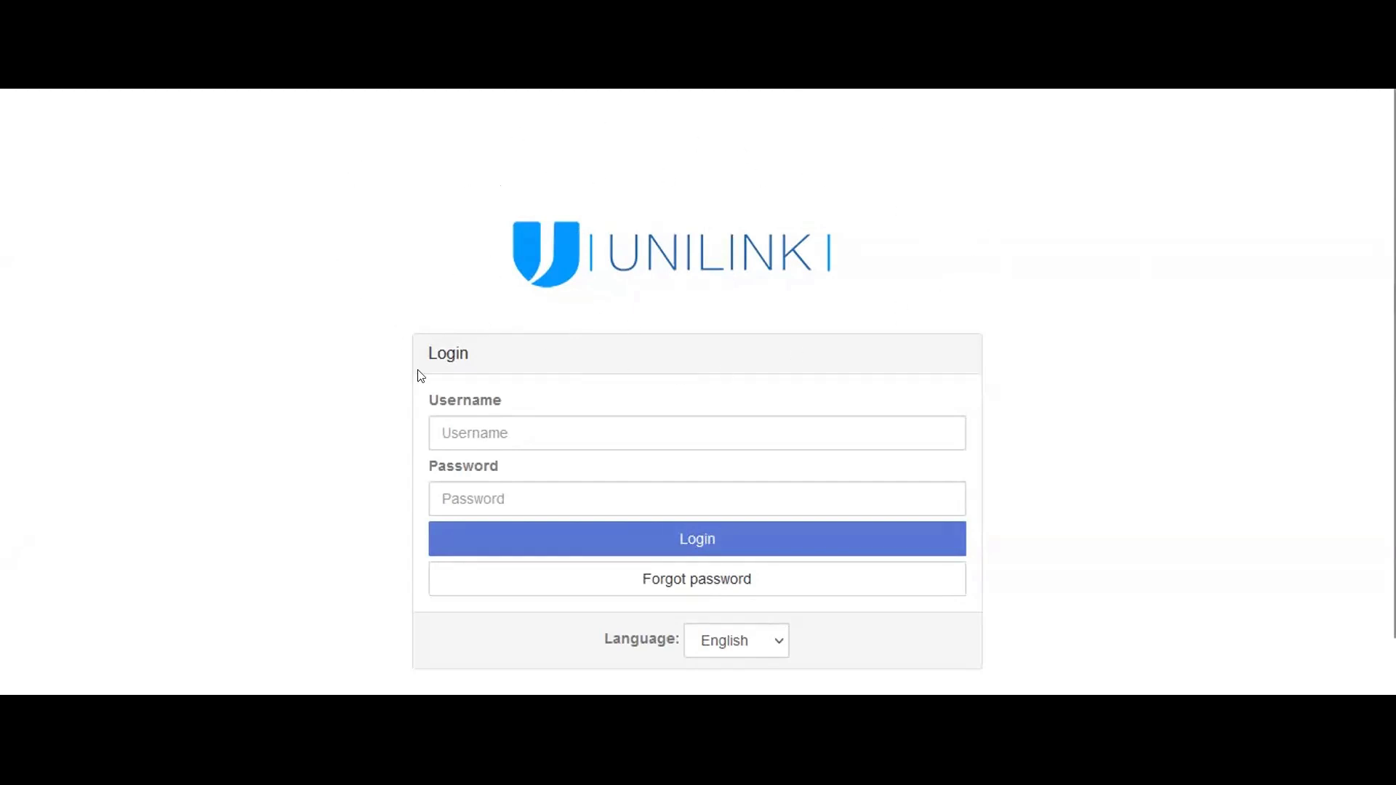
Fill in the login form with the first saved username and password, check the username's domain, and log in.
{"action": "left_click", "coordinate": [489, 430]}
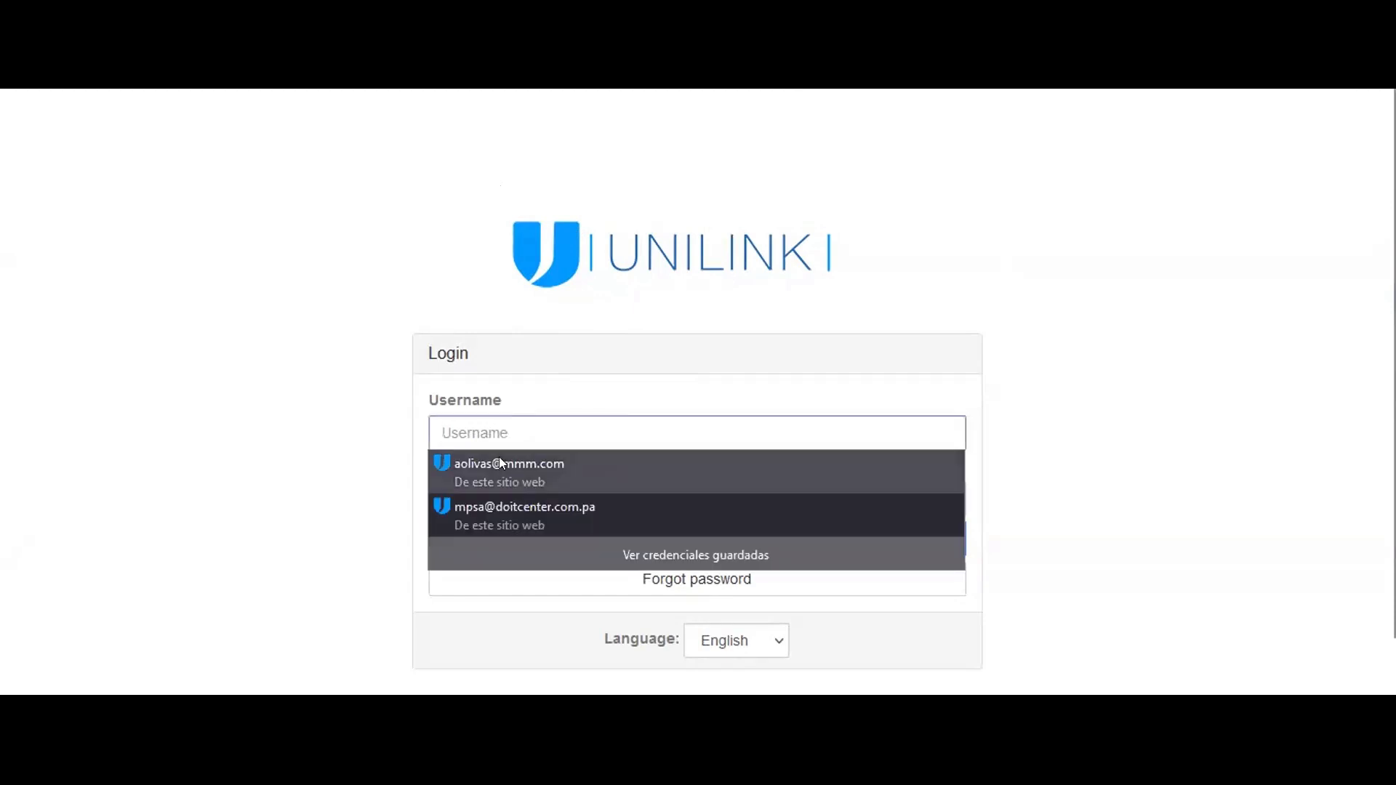
{"action": "left_click", "coordinate": [499, 457]}
{"action": "double_click", "coordinate": [527, 431]}
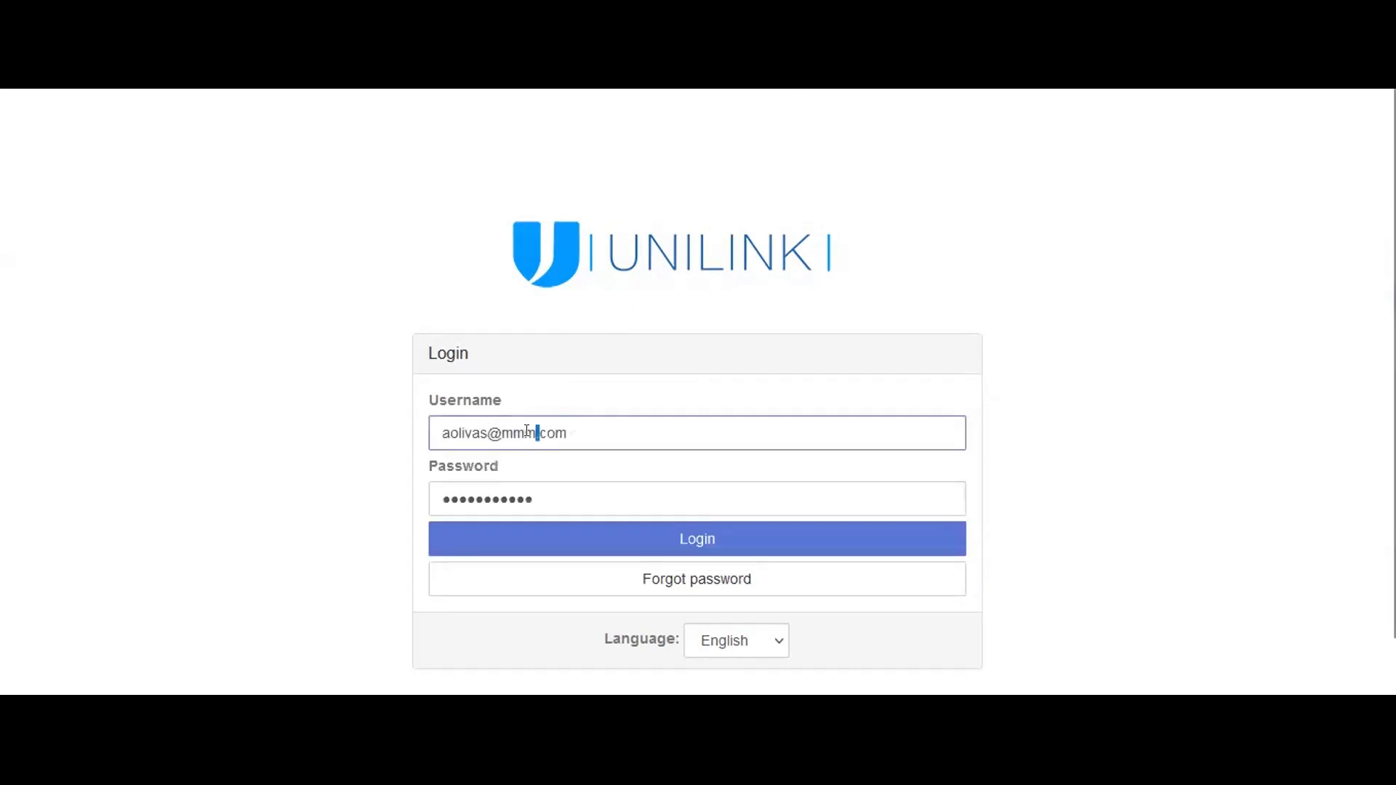
{"action": "left_click", "coordinate": [491, 484]}
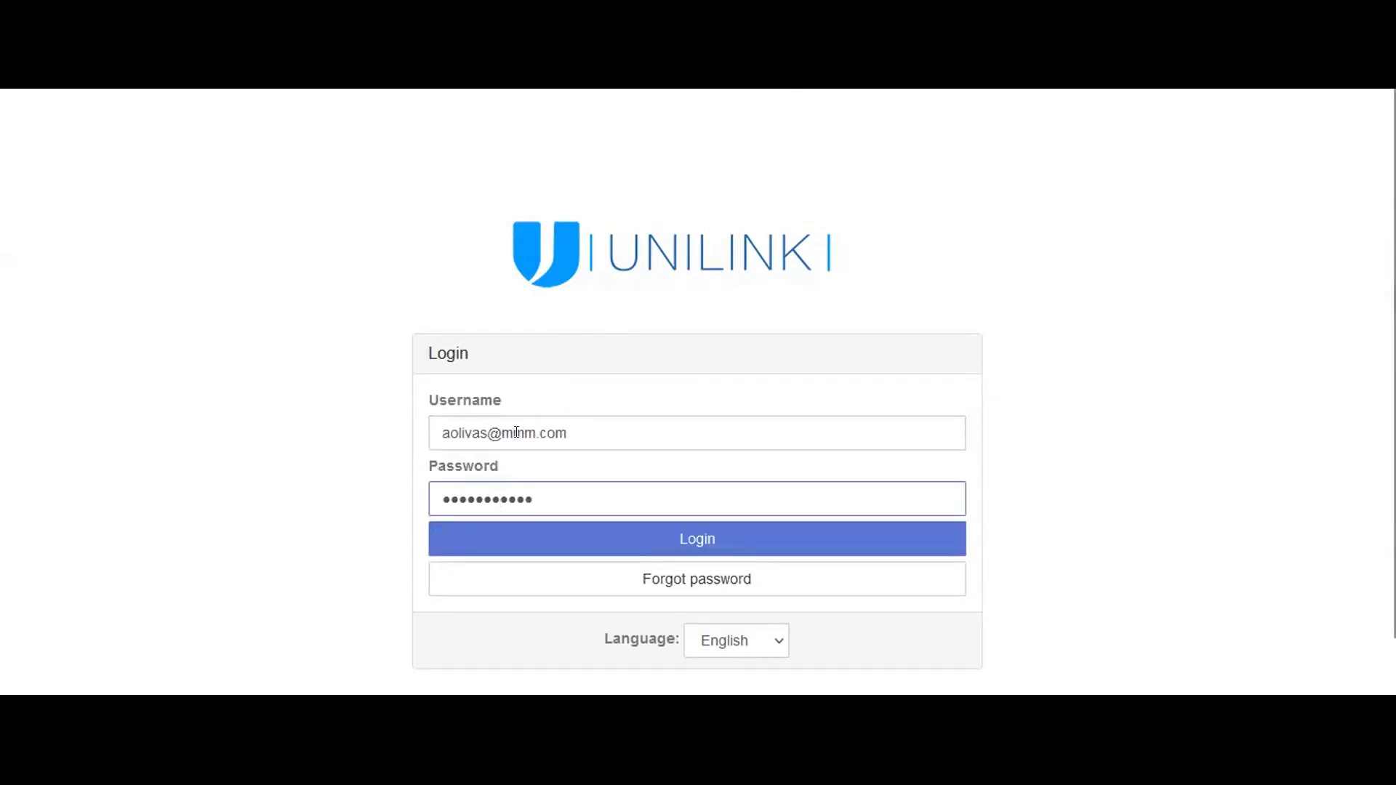
{"action": "left_click_drag", "start_coordinate": [500, 429], "coordinate": [549, 430]}
{"action": "left_click", "coordinate": [582, 430]}
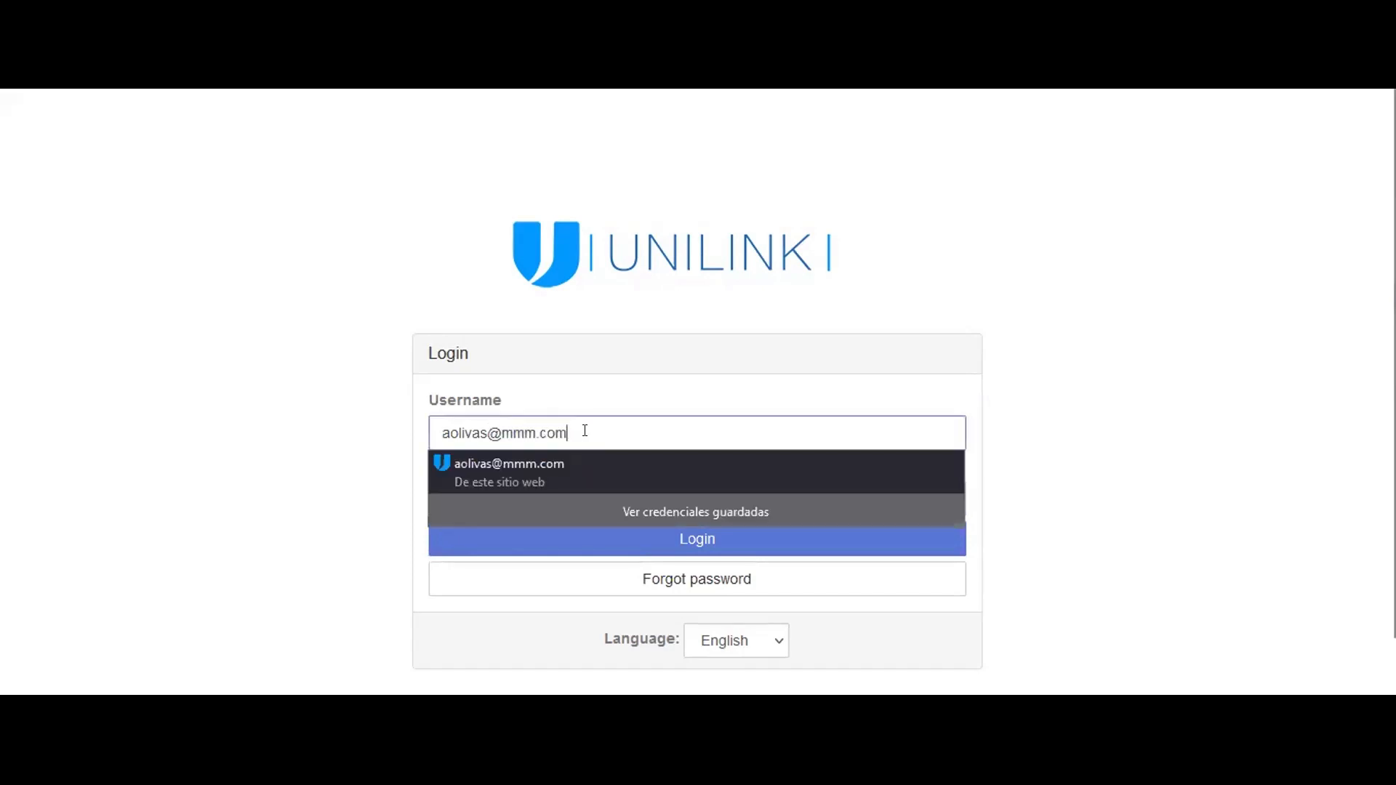
{"action": "left_click", "coordinate": [412, 405]}
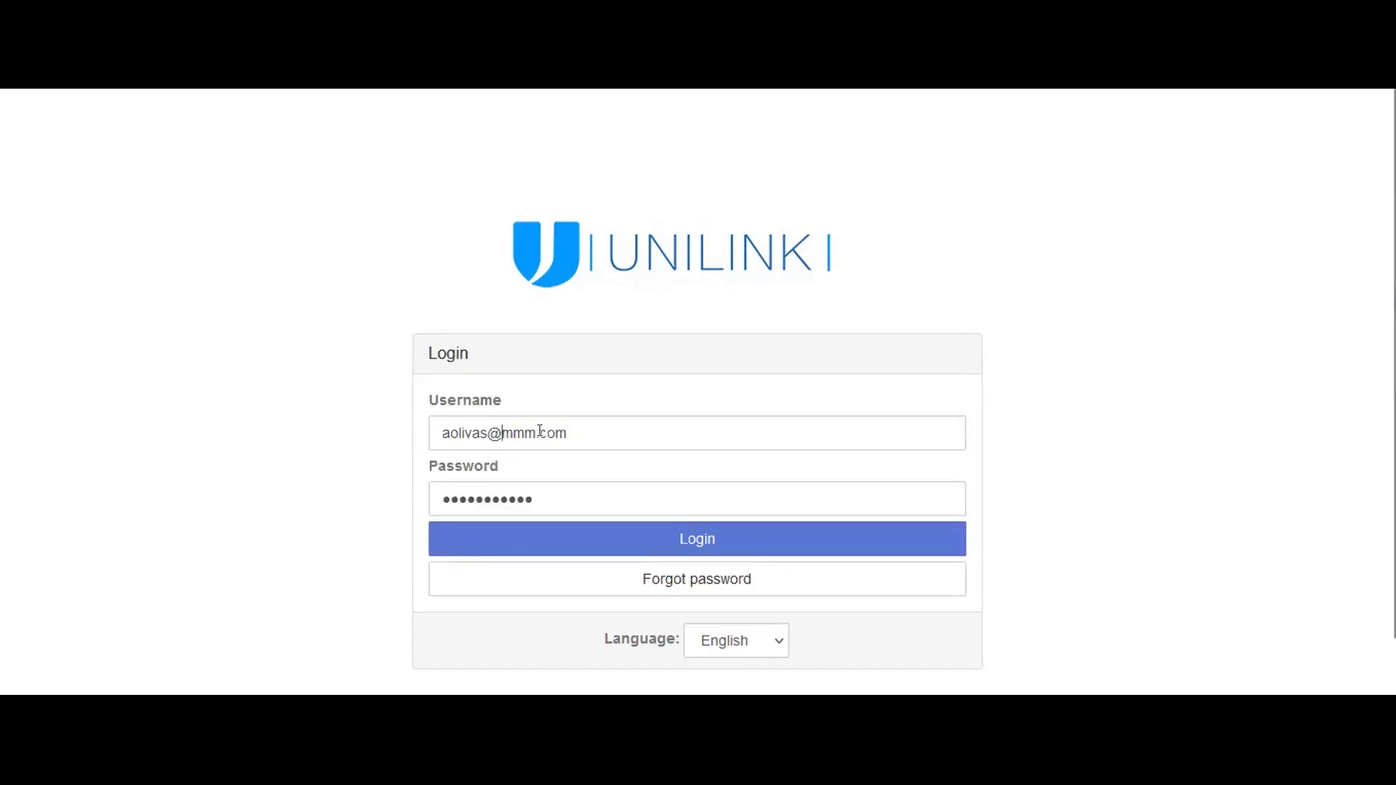
{"action": "left_click_drag", "start_coordinate": [502, 431], "coordinate": [571, 431]}
{"action": "left_click", "coordinate": [572, 432]}
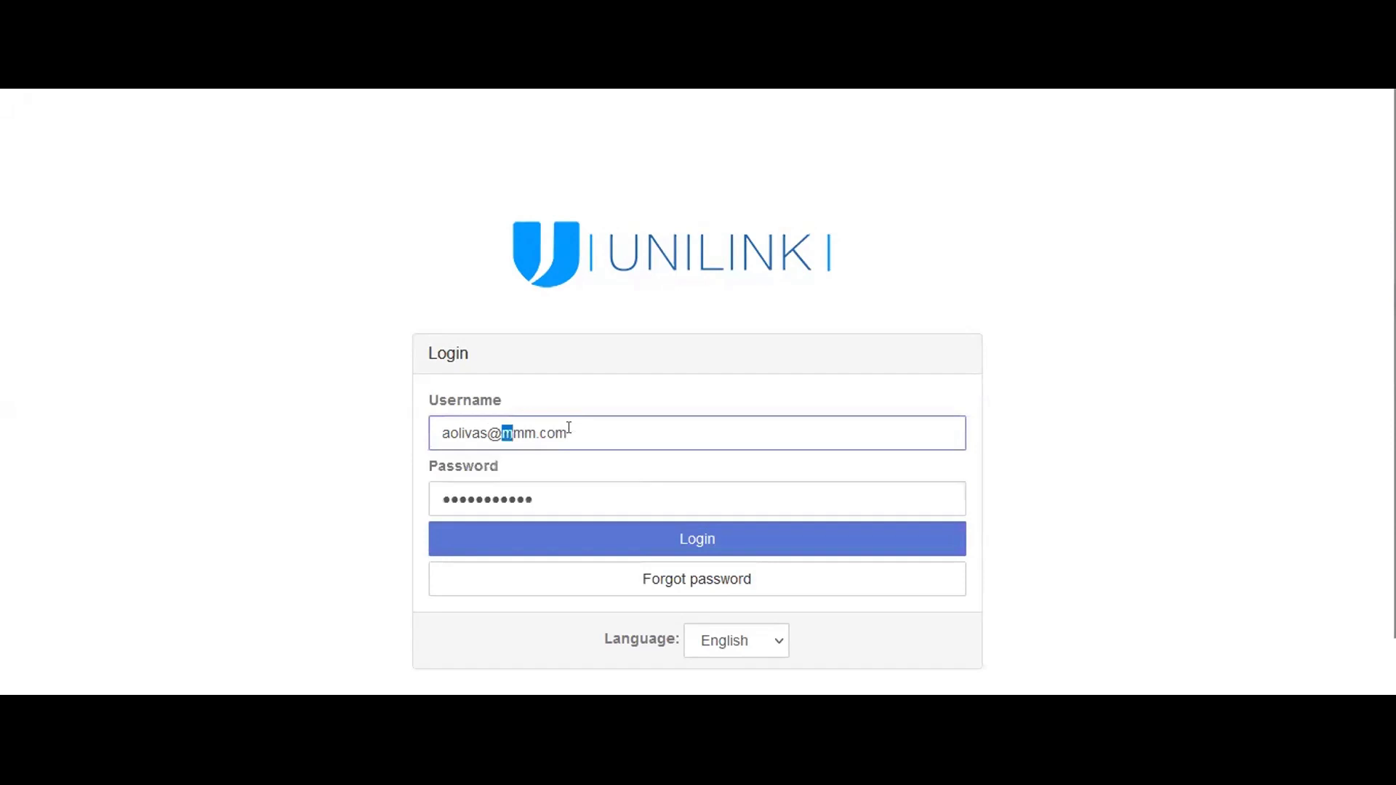
{"action": "left_click", "coordinate": [573, 432]}
{"action": "left_click", "coordinate": [352, 399]}
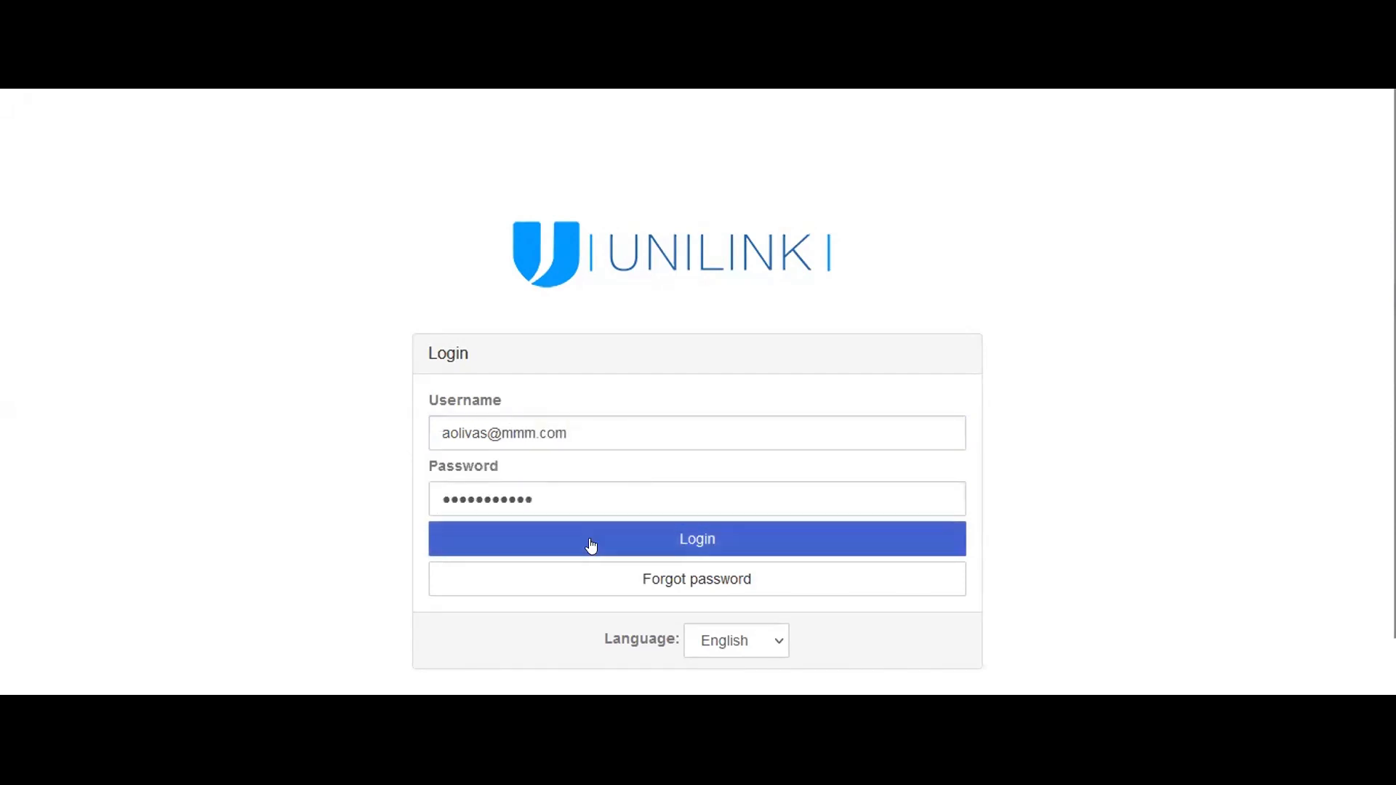
{"action": "left_click", "coordinate": [654, 530]}
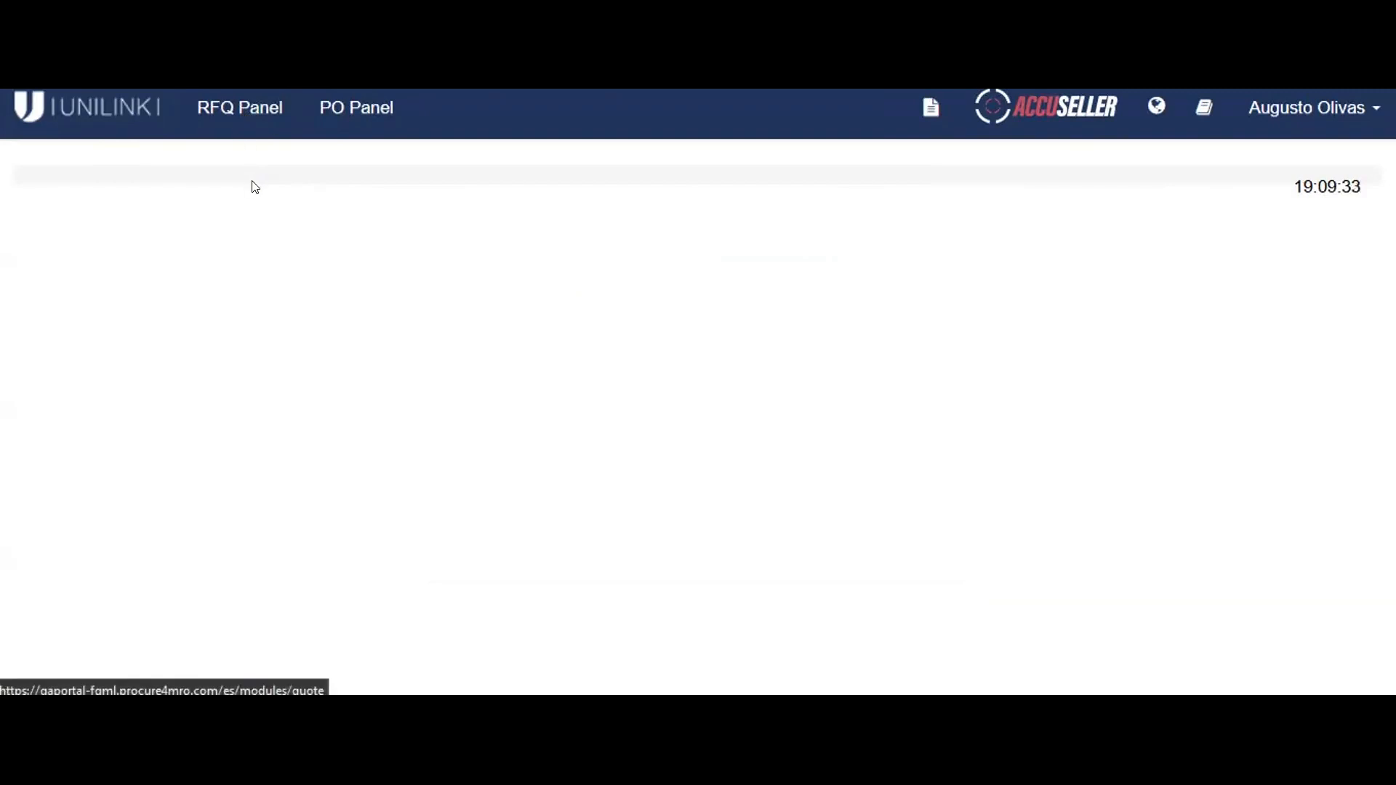
Open the RFQ Panel and look over the list of RFQ requests.
{"action": "left_click", "coordinate": [232, 117]}
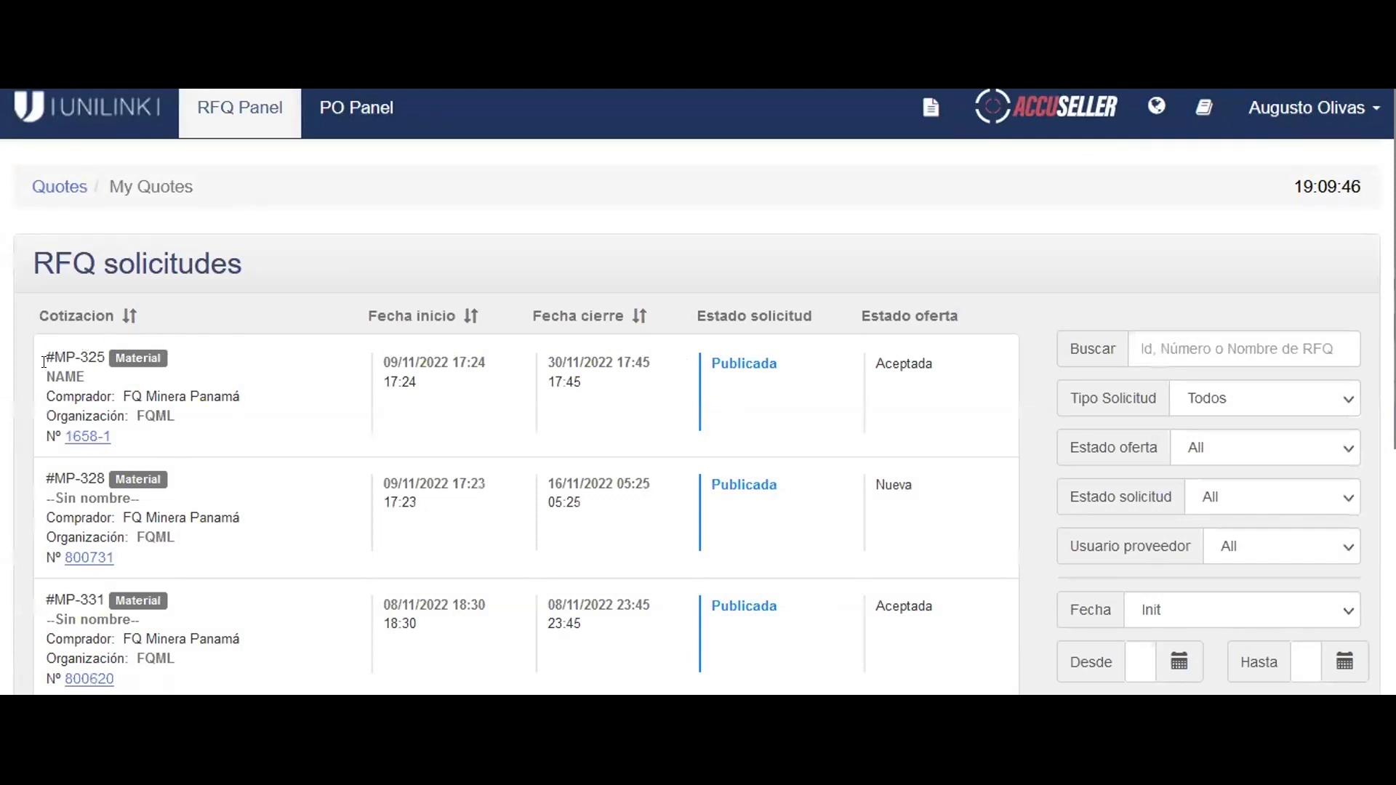
{"action": "scroll", "coordinate": [223, 411], "scroll_direction": "down", "scroll_amount": 2}
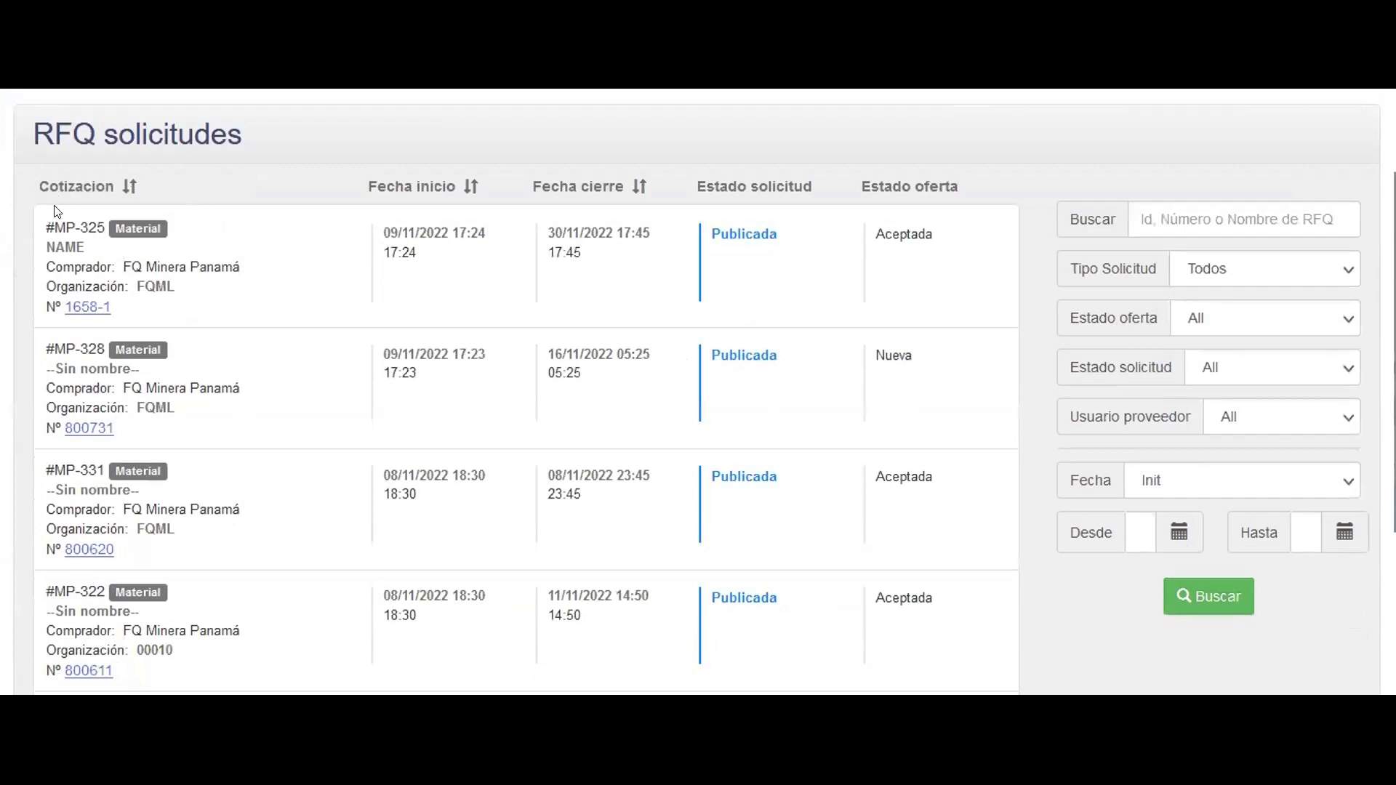
{"action": "scroll", "coordinate": [553, 363], "scroll_direction": "up", "scroll_amount": 2}
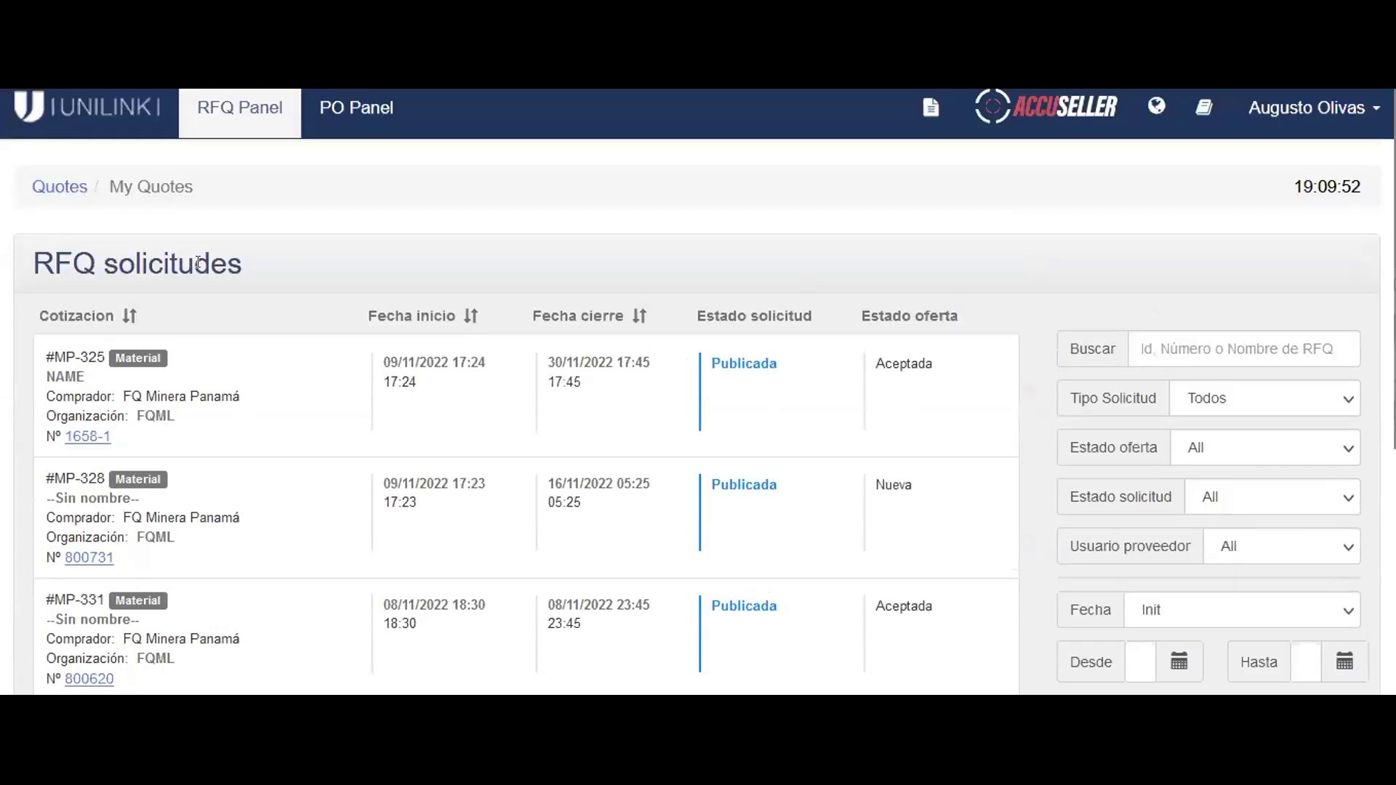
{"action": "scroll", "coordinate": [134, 340], "scroll_direction": "down", "scroll_amount": 2}
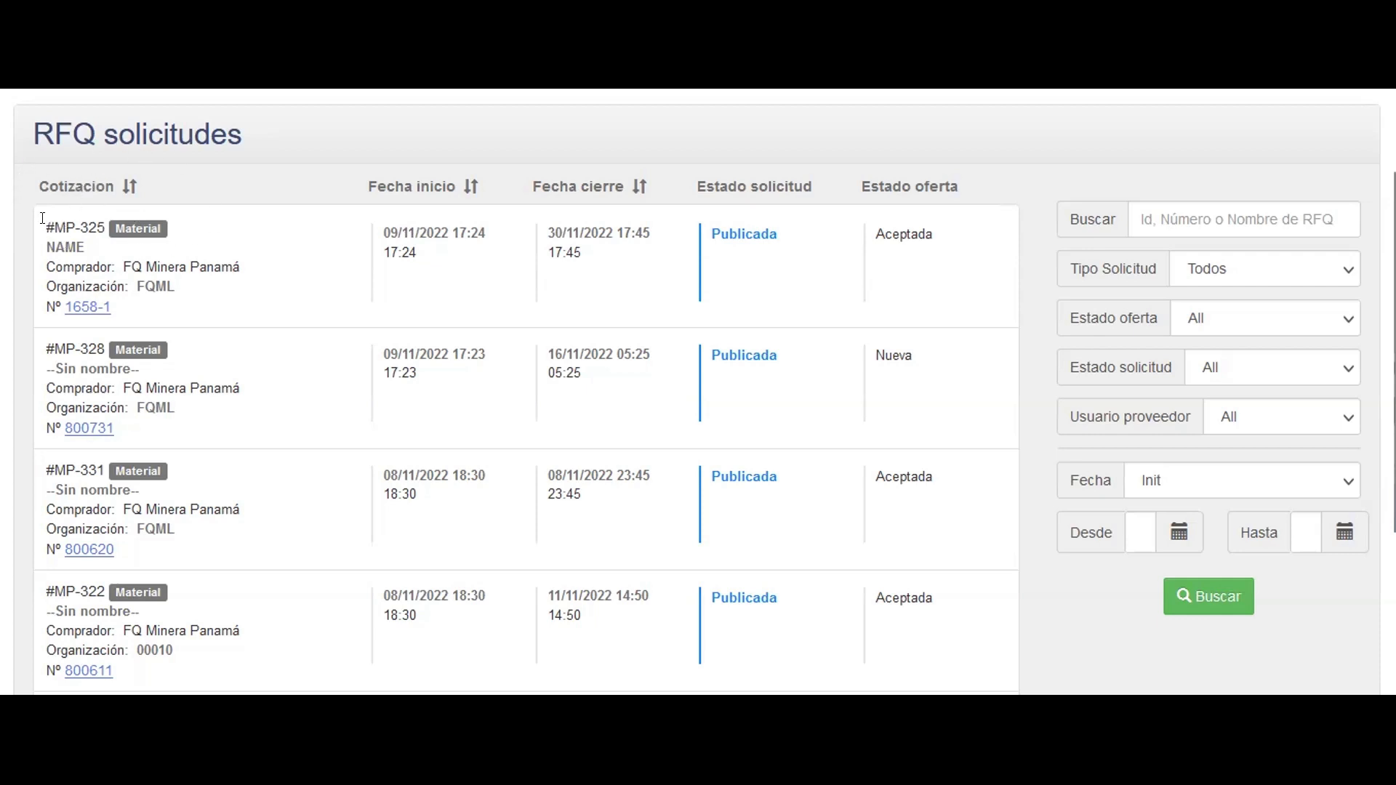
{"action": "scroll", "coordinate": [106, 352], "scroll_direction": "down", "scroll_amount": 2}
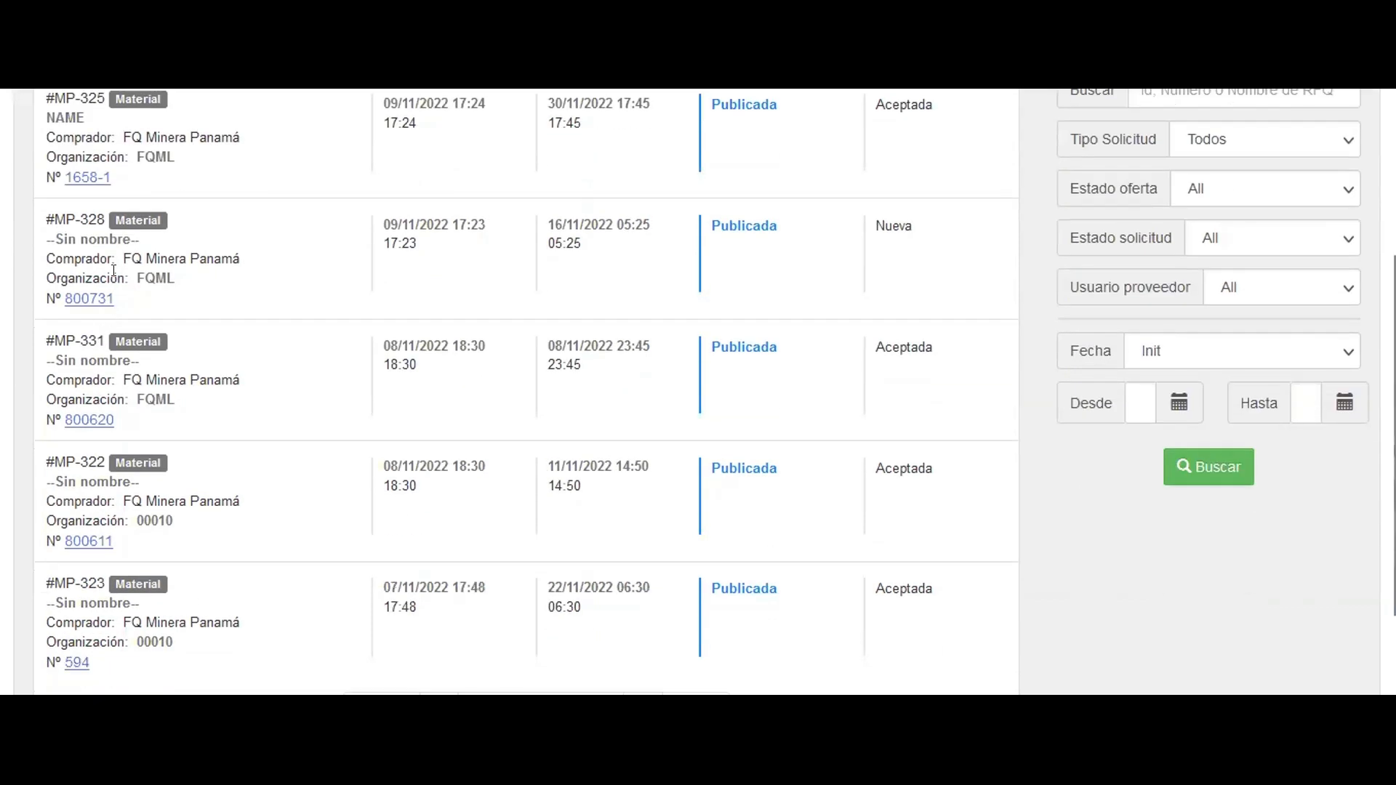
{"action": "scroll", "coordinate": [95, 327], "scroll_direction": "up", "scroll_amount": 2}
Examine the identifier, Material type label and name of the first request in the list.
{"action": "left_click_drag", "start_coordinate": [44, 222], "coordinate": [88, 244]}
{"action": "left_click", "coordinate": [62, 221]}
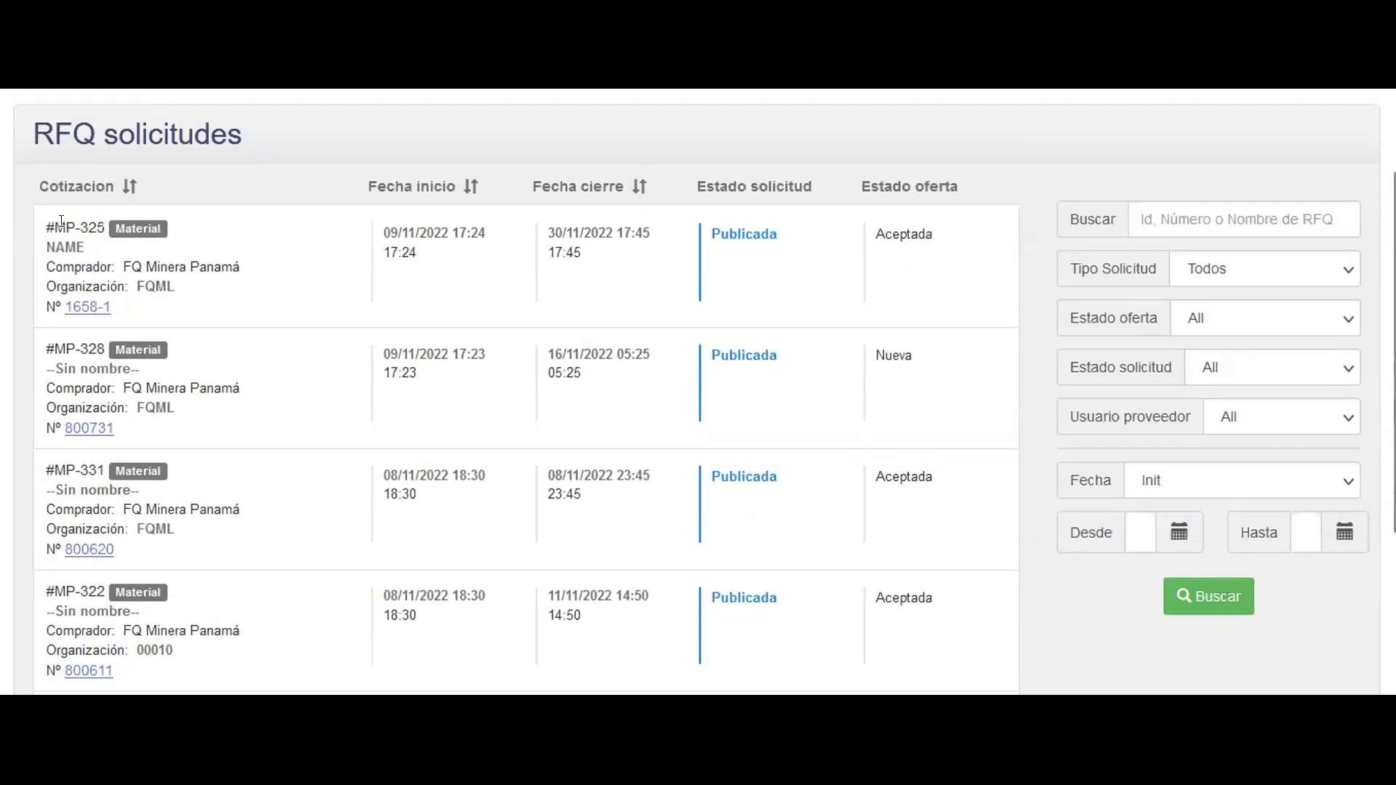
{"action": "double_click", "coordinate": [130, 223]}
{"action": "left_click", "coordinate": [141, 221]}
{"action": "double_click", "coordinate": [139, 220]}
{"action": "left_click", "coordinate": [140, 231]}
{"action": "double_click", "coordinate": [61, 250]}
{"action": "left_click", "coordinate": [64, 263]}
Examine the buyer and organization of the first request in the list.
{"action": "double_click", "coordinate": [98, 265]}
{"action": "left_click_drag", "start_coordinate": [124, 263], "coordinate": [243, 268]}
{"action": "left_click", "coordinate": [192, 267]}
{"action": "double_click", "coordinate": [156, 286]}
{"action": "left_click", "coordinate": [156, 284]}
{"action": "double_click", "coordinate": [156, 284]}
{"action": "scroll", "coordinate": [275, 327], "scroll_direction": "up", "scroll_amount": 2}
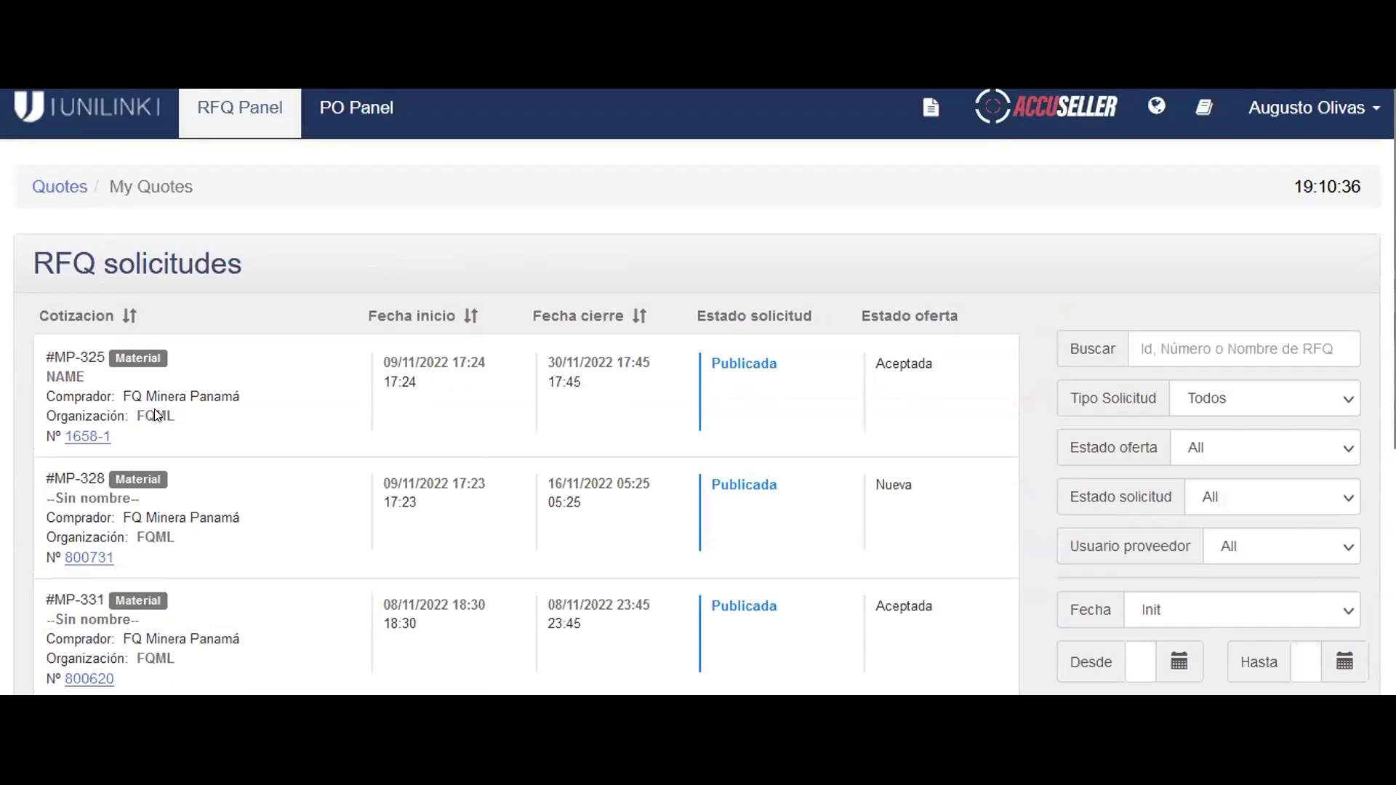
{"action": "double_click", "coordinate": [155, 412]}
{"action": "left_click", "coordinate": [144, 391]}
{"action": "left_click_drag", "start_coordinate": [145, 397], "coordinate": [239, 399]}
{"action": "left_click", "coordinate": [144, 409]}
{"action": "scroll", "coordinate": [164, 331], "scroll_direction": "down", "scroll_amount": 2}
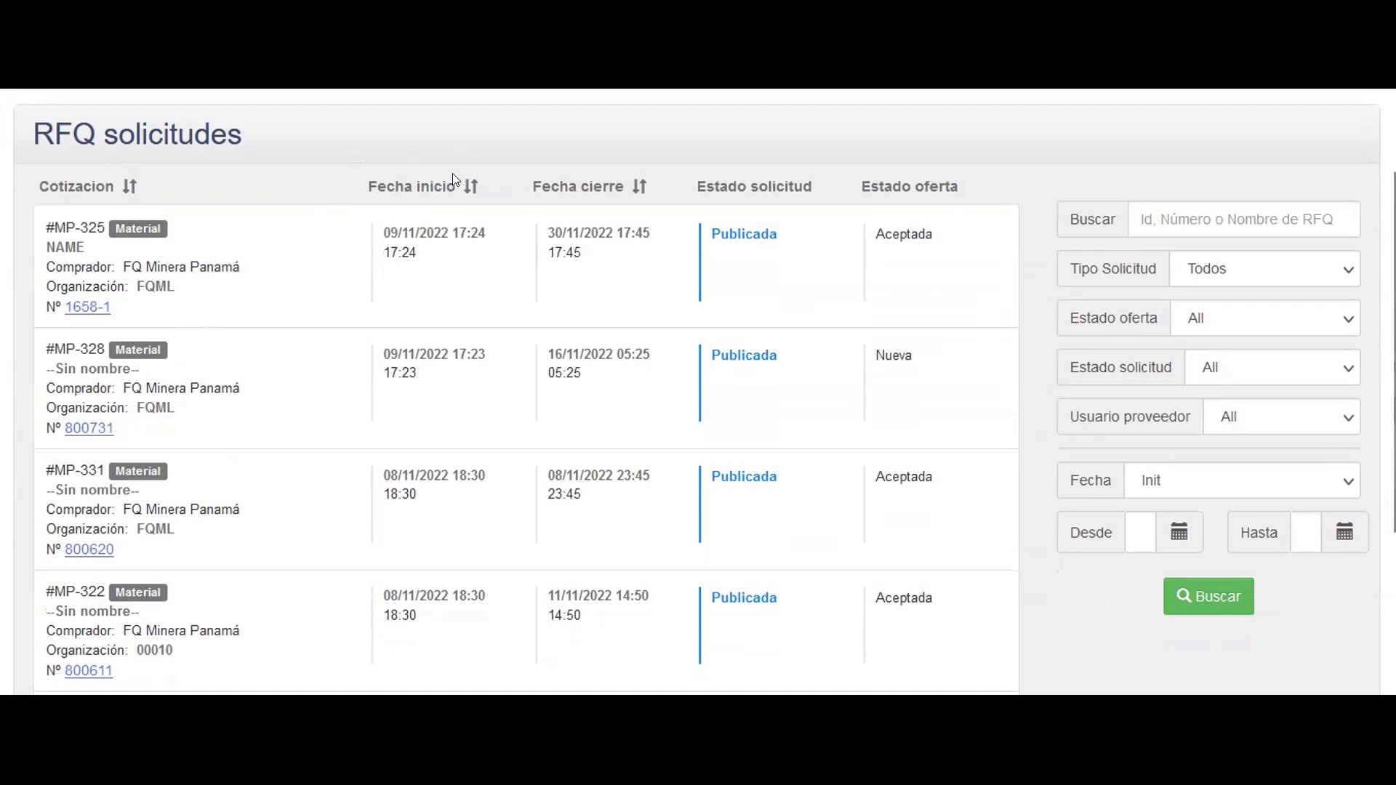
Switch the portal's language to English.
{"action": "scroll", "coordinate": [1126, 259], "scroll_direction": "up", "scroll_amount": 2}
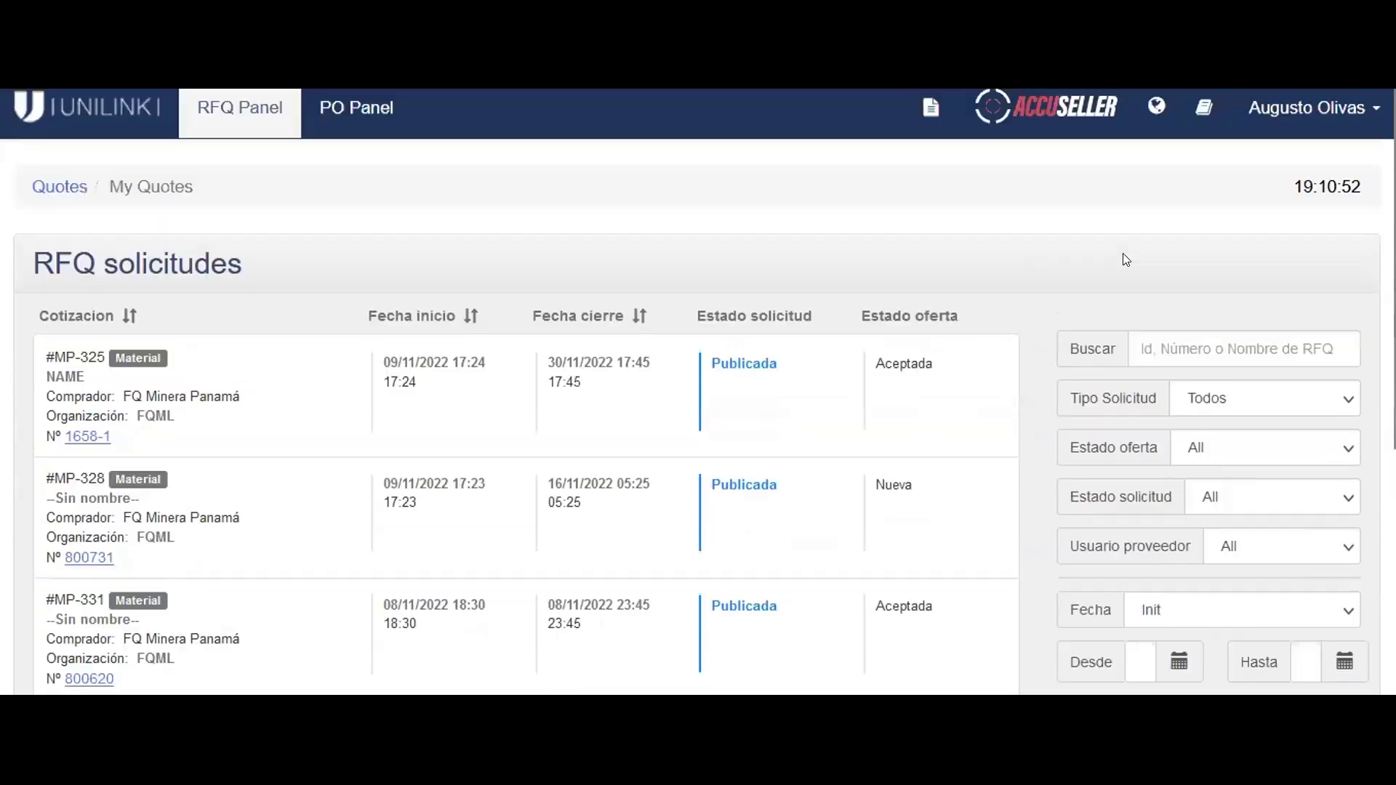
{"action": "left_click", "coordinate": [1157, 107]}
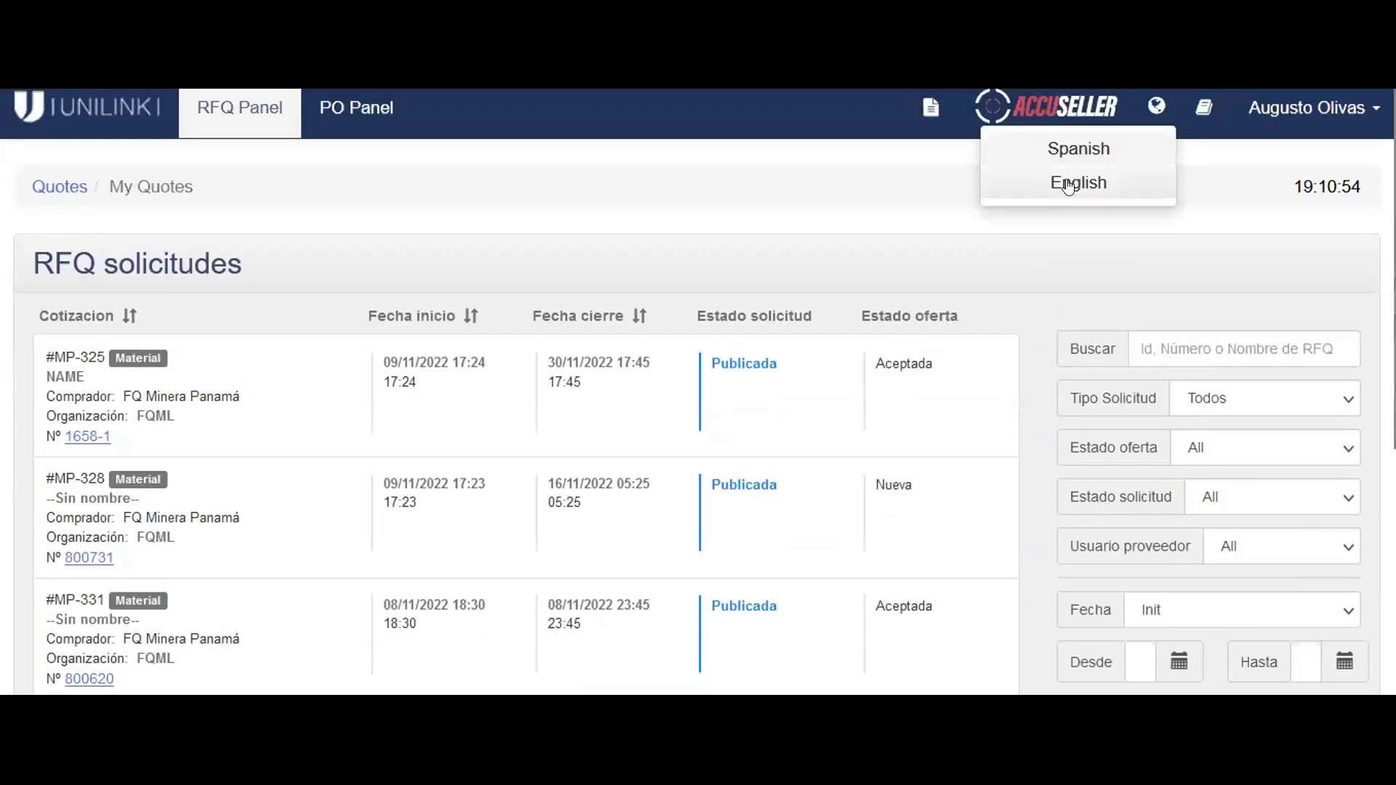
{"action": "left_click", "coordinate": [1076, 181]}
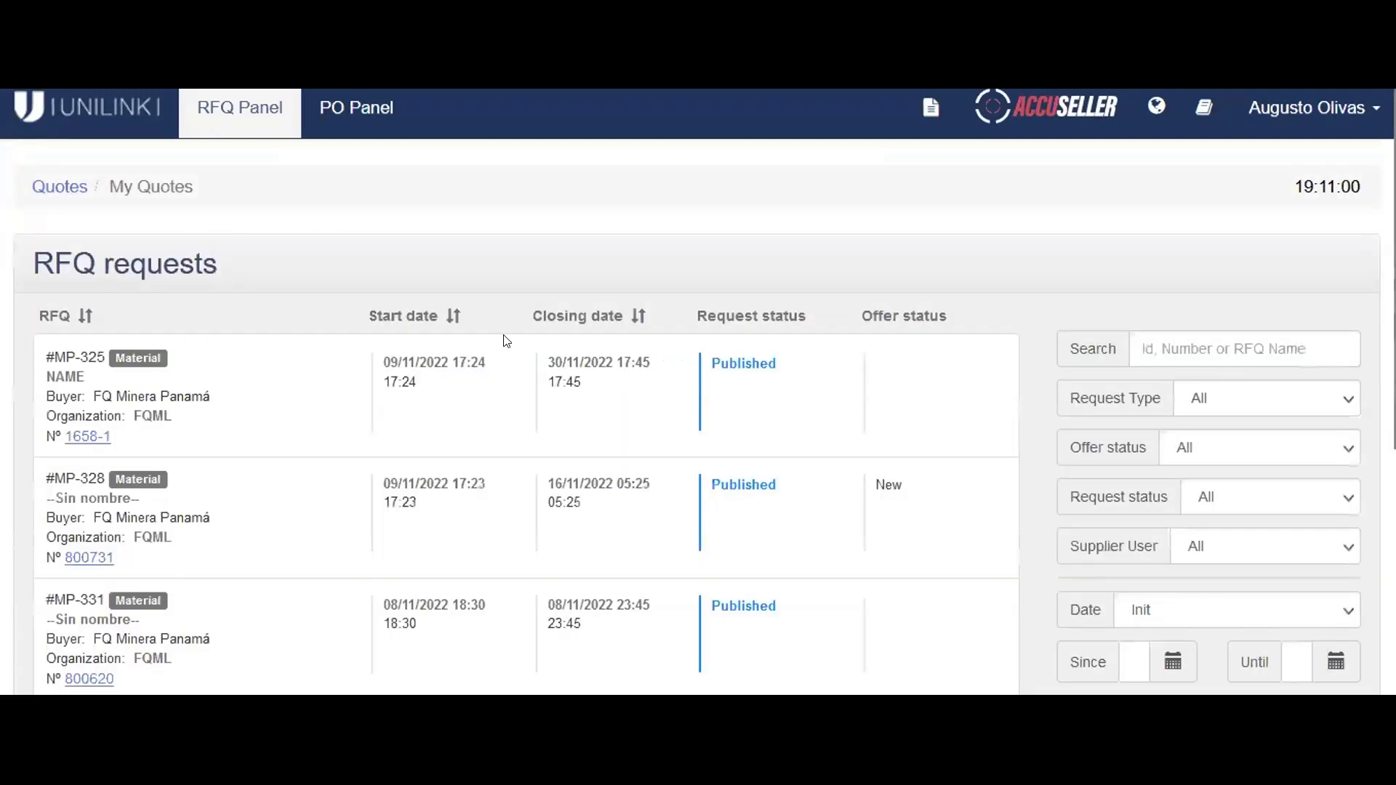
Examine the start date, closing date, request status and offer status of the listed requests.
{"action": "scroll", "coordinate": [349, 362], "scroll_direction": "down", "scroll_amount": 2}
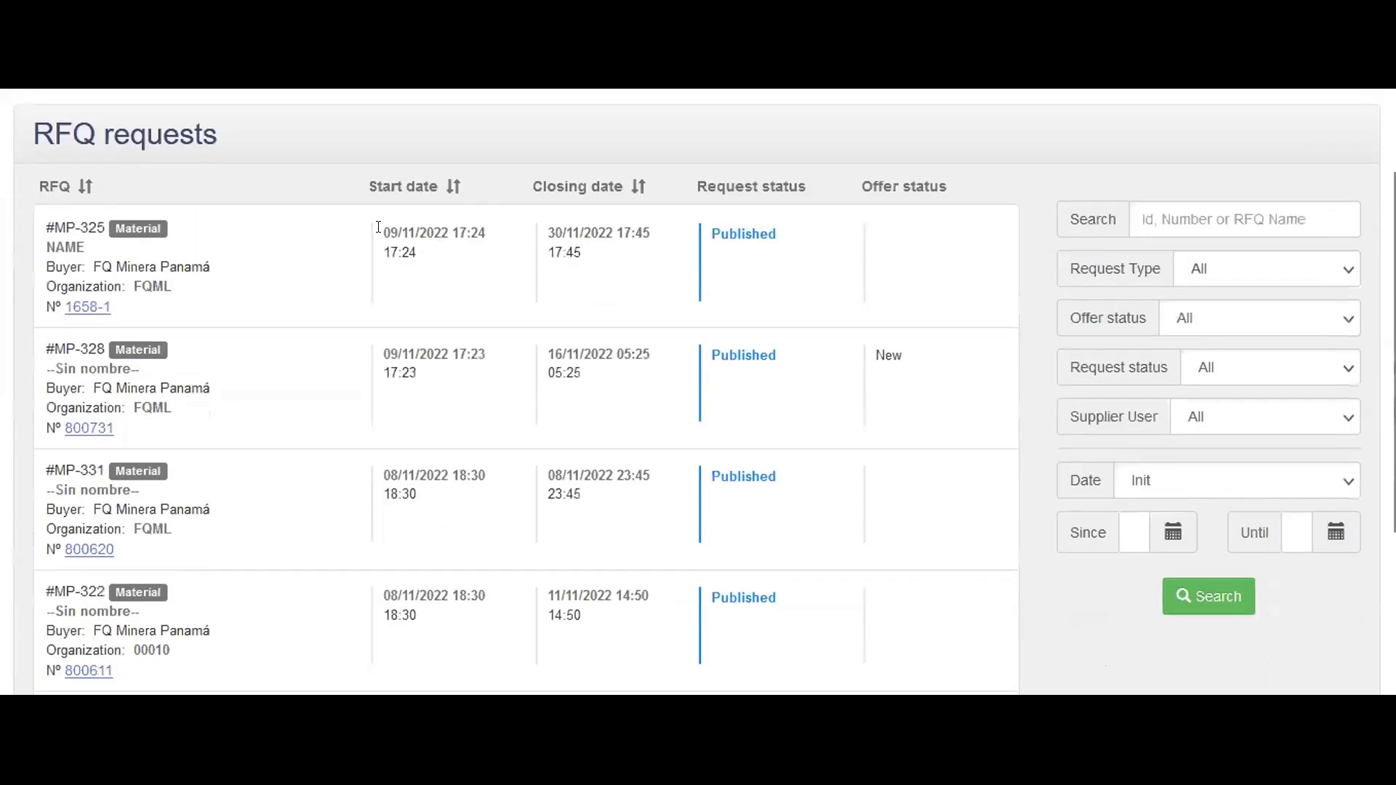
{"action": "left_click_drag", "start_coordinate": [383, 232], "coordinate": [420, 263]}
{"action": "left_click", "coordinate": [421, 264]}
{"action": "left_click_drag", "start_coordinate": [542, 230], "coordinate": [614, 244]}
{"action": "left_click", "coordinate": [612, 244]}
{"action": "double_click", "coordinate": [746, 234]}
{"action": "left_click", "coordinate": [714, 264]}
{"action": "double_click", "coordinate": [888, 352]}
{"action": "left_click", "coordinate": [888, 353]}
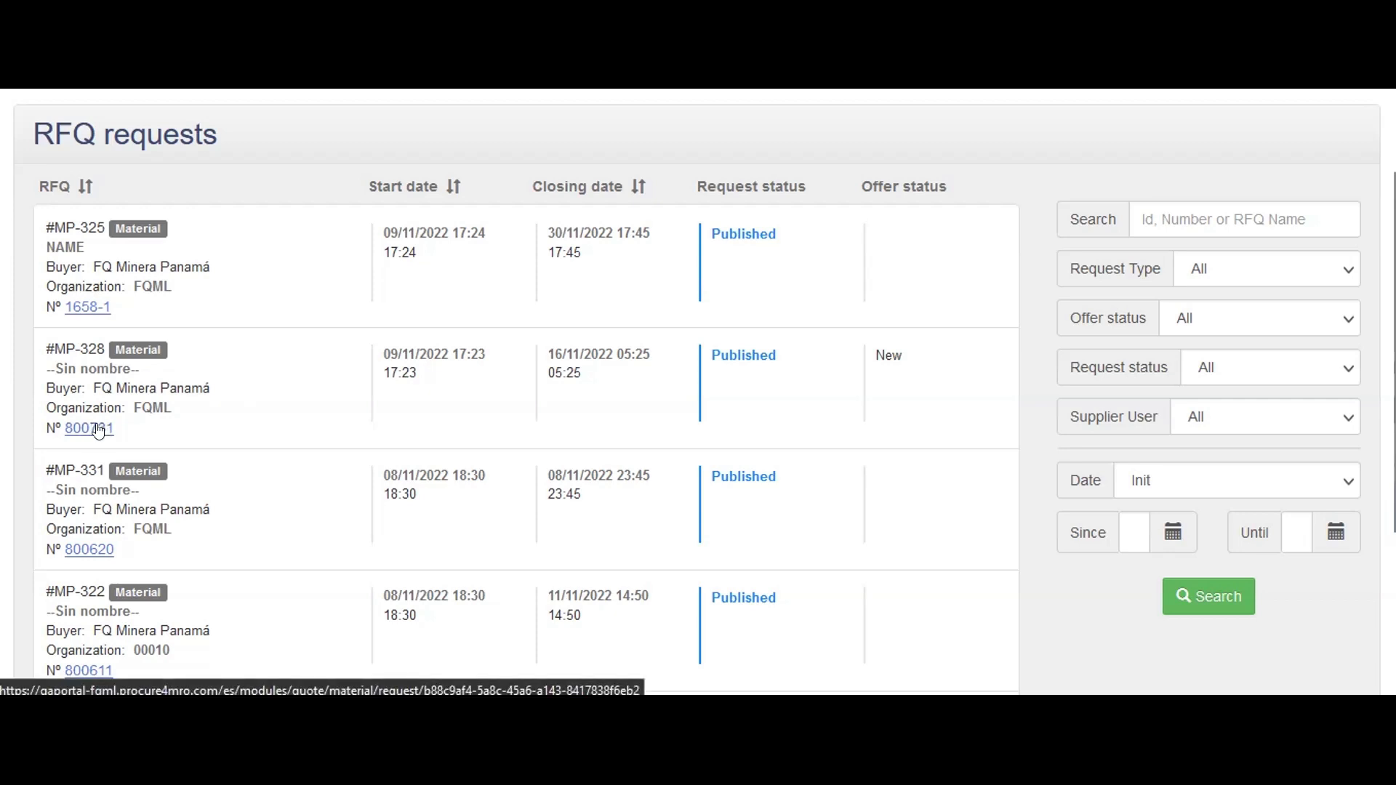
{"action": "left_click_drag", "start_coordinate": [877, 350], "coordinate": [907, 354]}
{"action": "left_click", "coordinate": [906, 354]}
Open the request with offer status New and check its RFQ number and internal reference number.
{"action": "left_click", "coordinate": [90, 430]}
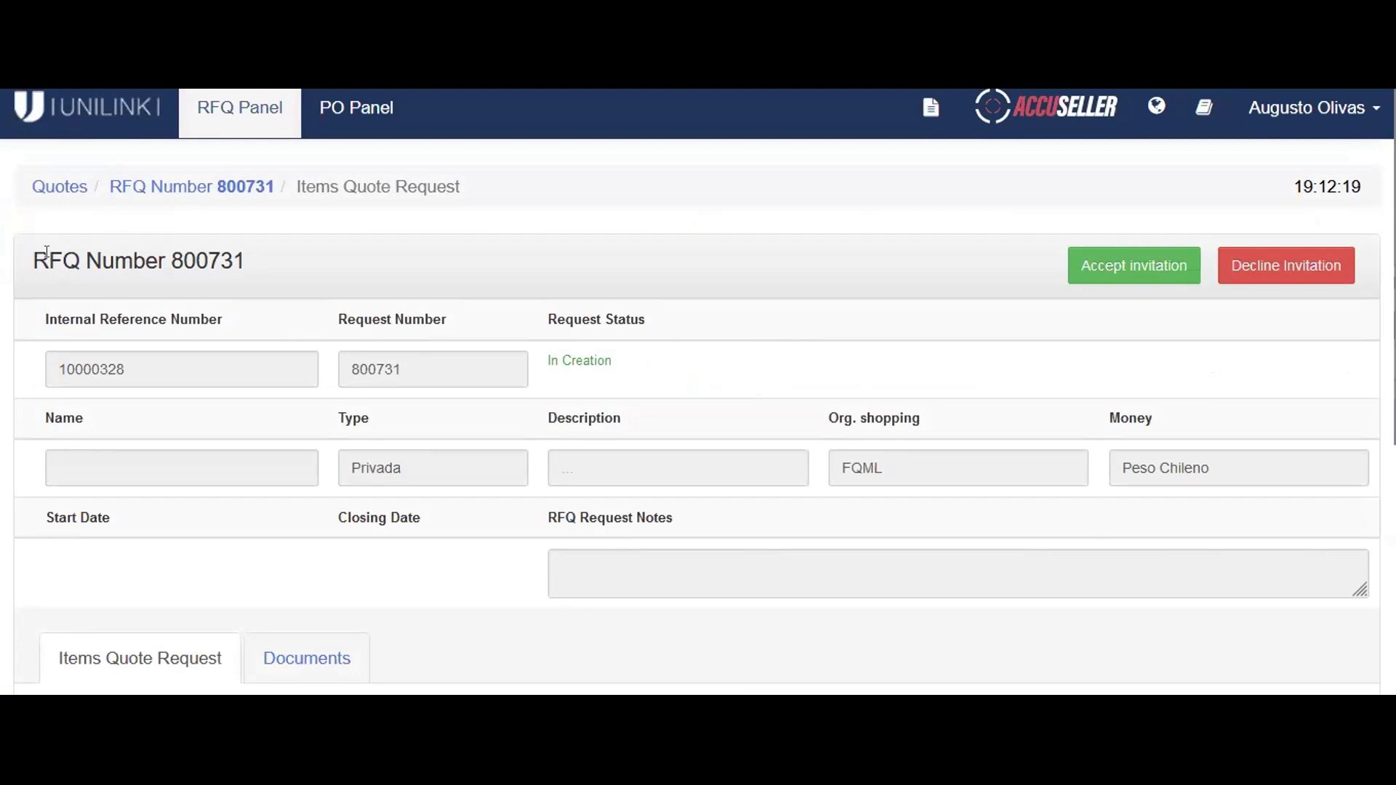
{"action": "left_click_drag", "start_coordinate": [46, 251], "coordinate": [237, 260]}
{"action": "left_click", "coordinate": [250, 263]}
{"action": "double_click", "coordinate": [205, 252]}
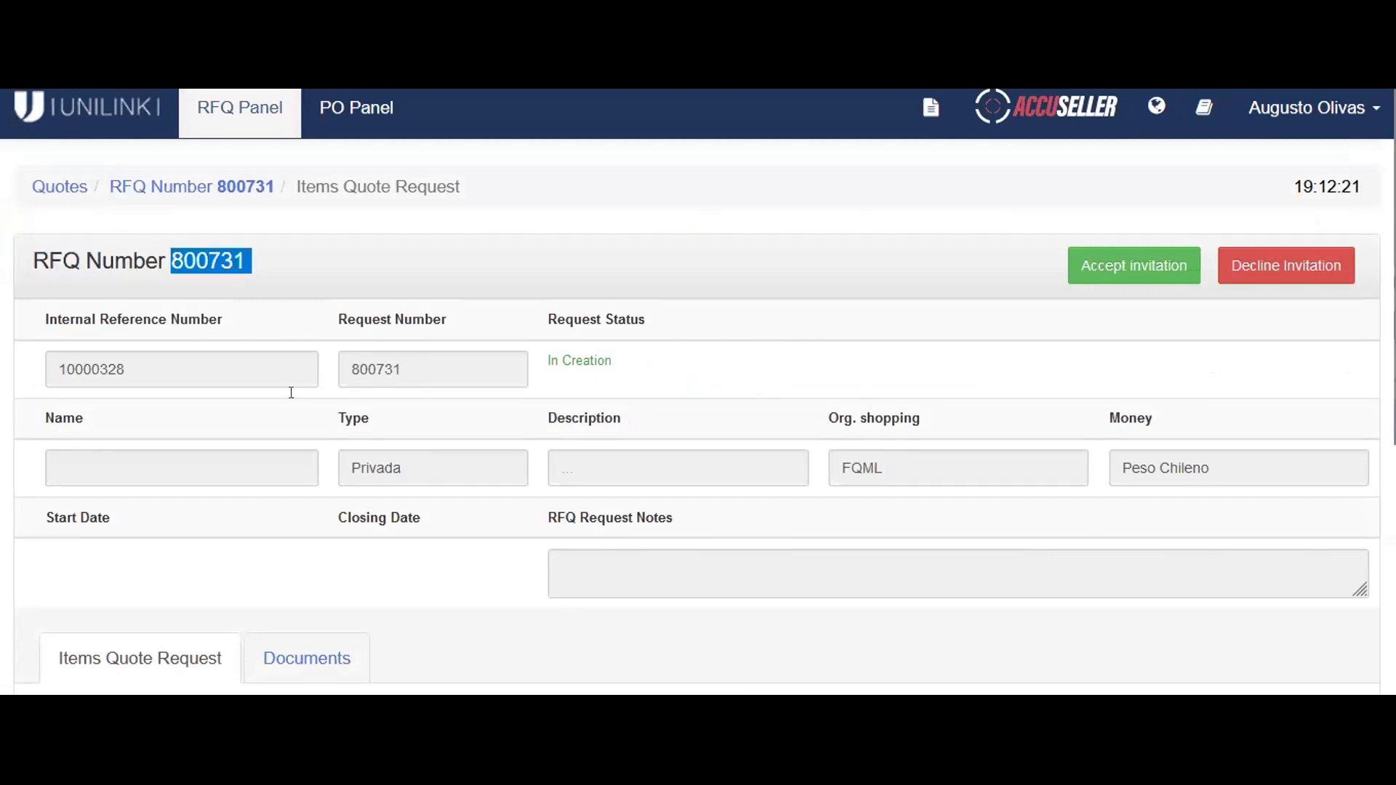
{"action": "left_click", "coordinate": [196, 361]}
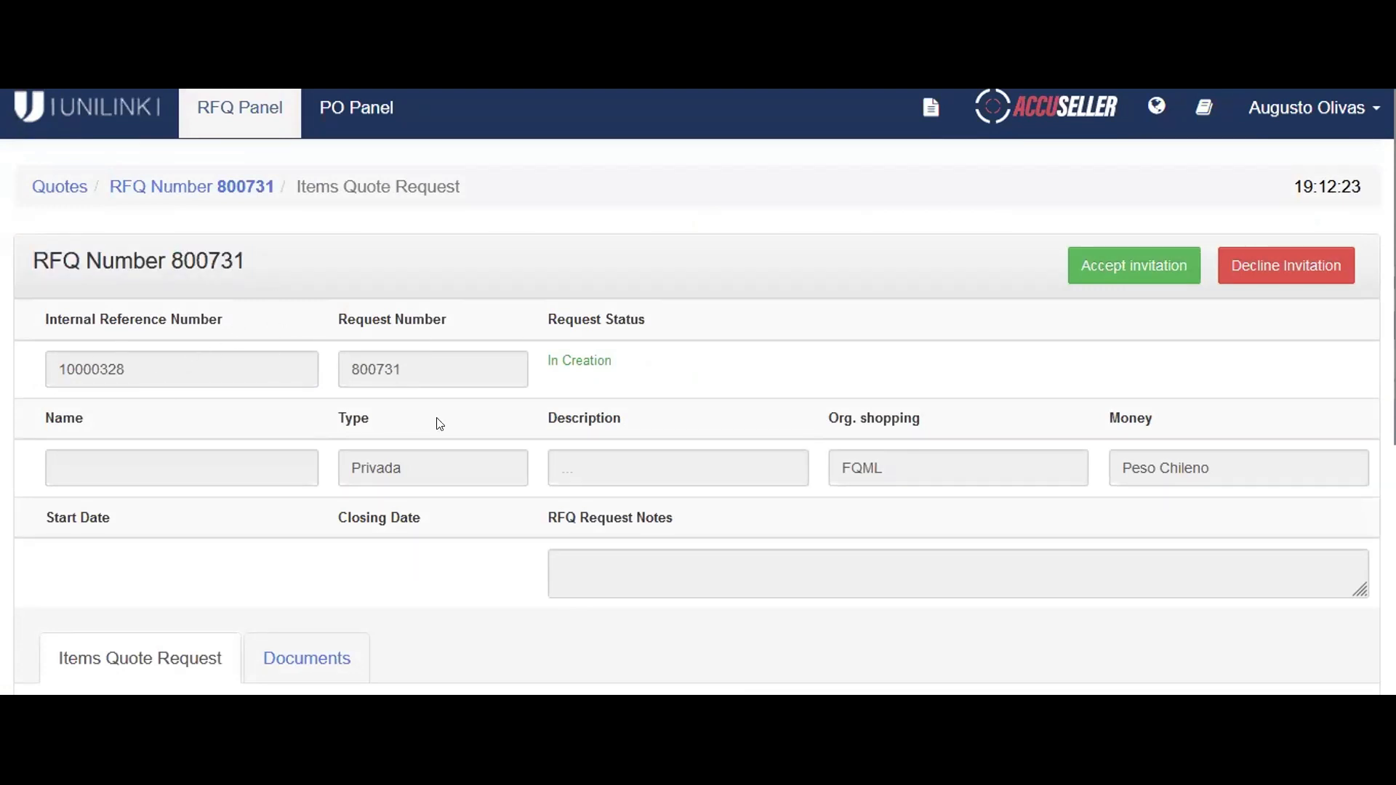
Examine the request's general data and the product codes and quantities of its items.
{"action": "scroll", "coordinate": [437, 421], "scroll_direction": "down", "scroll_amount": 2}
{"action": "scroll", "coordinate": [500, 412], "scroll_direction": "up", "scroll_amount": 2}
{"action": "scroll", "coordinate": [533, 439], "scroll_direction": "down", "scroll_amount": 2}
{"action": "scroll", "coordinate": [531, 409], "scroll_direction": "down", "scroll_amount": 3}
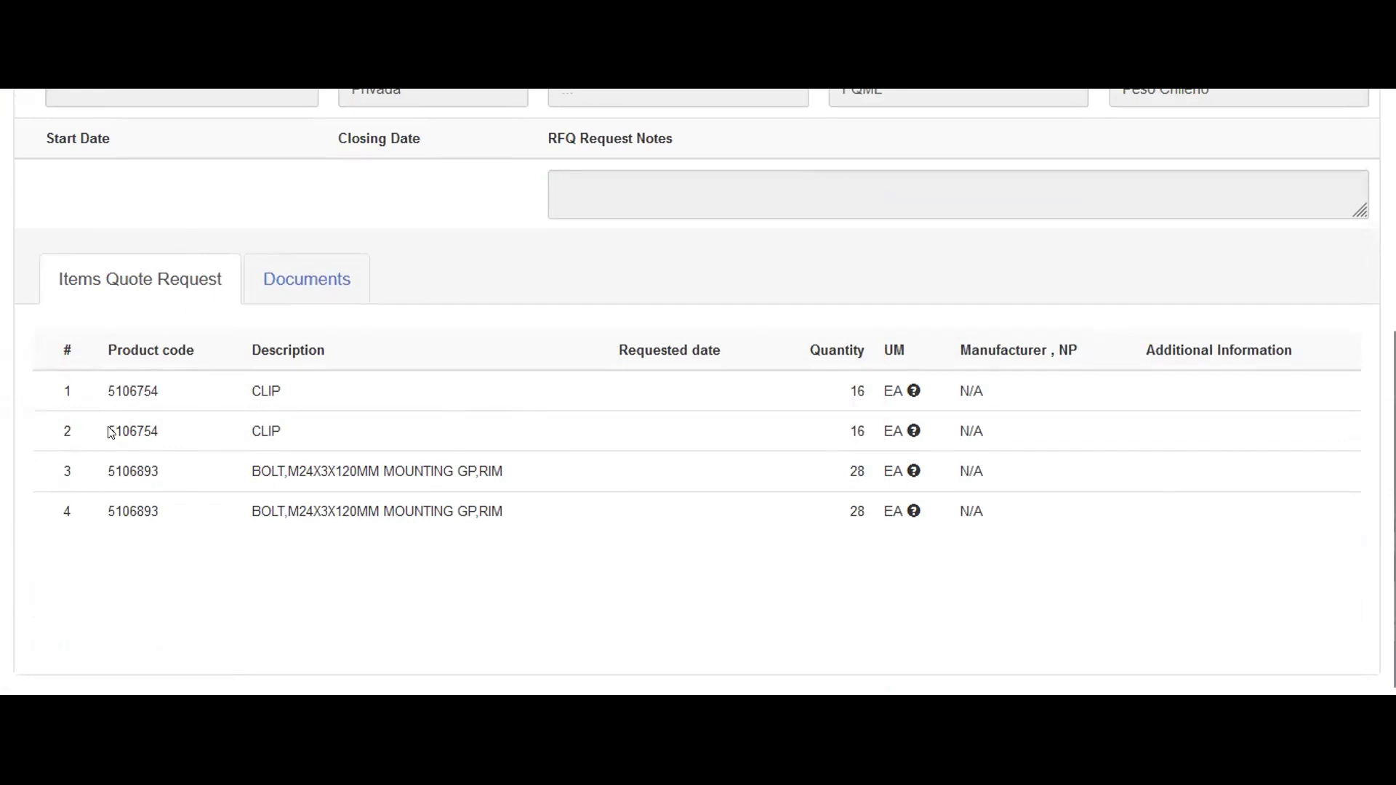
{"action": "left_click_drag", "start_coordinate": [107, 385], "coordinate": [169, 394]}
{"action": "left_click", "coordinate": [169, 395]}
{"action": "double_click", "coordinate": [855, 386]}
{"action": "left_click", "coordinate": [847, 395]}
Check the request's Documents section, then return to its items and review the whole request.
{"action": "left_click", "coordinate": [322, 281]}
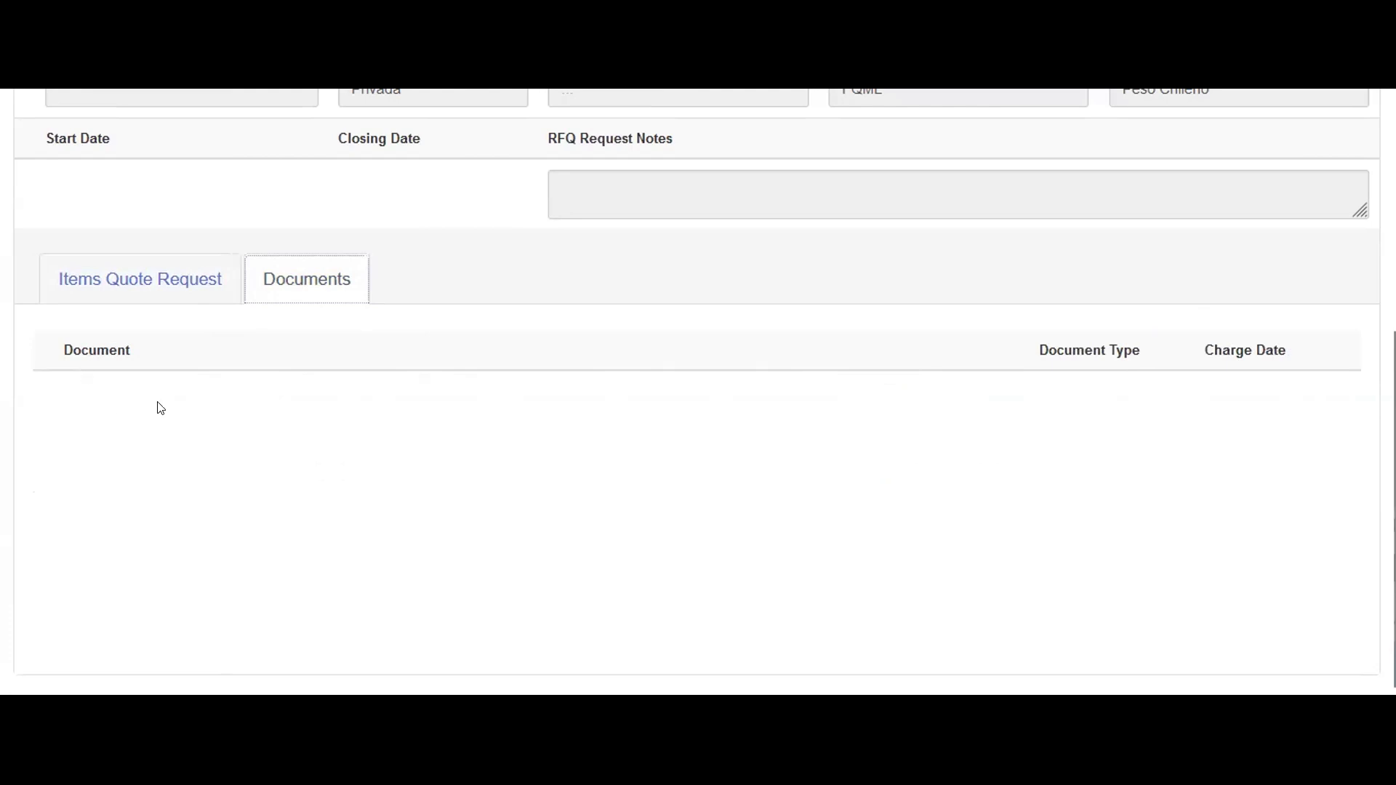
{"action": "left_click", "coordinate": [175, 276]}
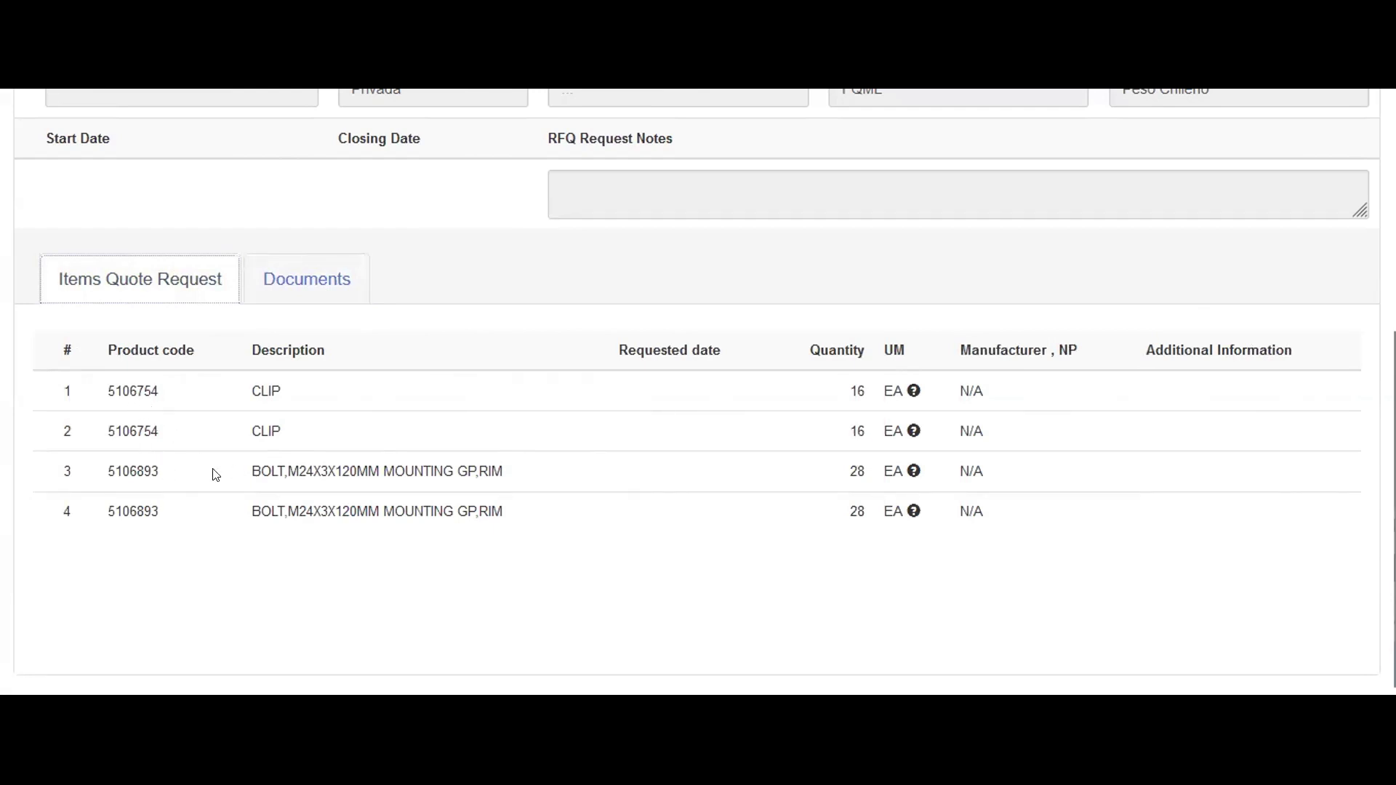
{"action": "scroll", "coordinate": [455, 529], "scroll_direction": "up", "scroll_amount": 3}
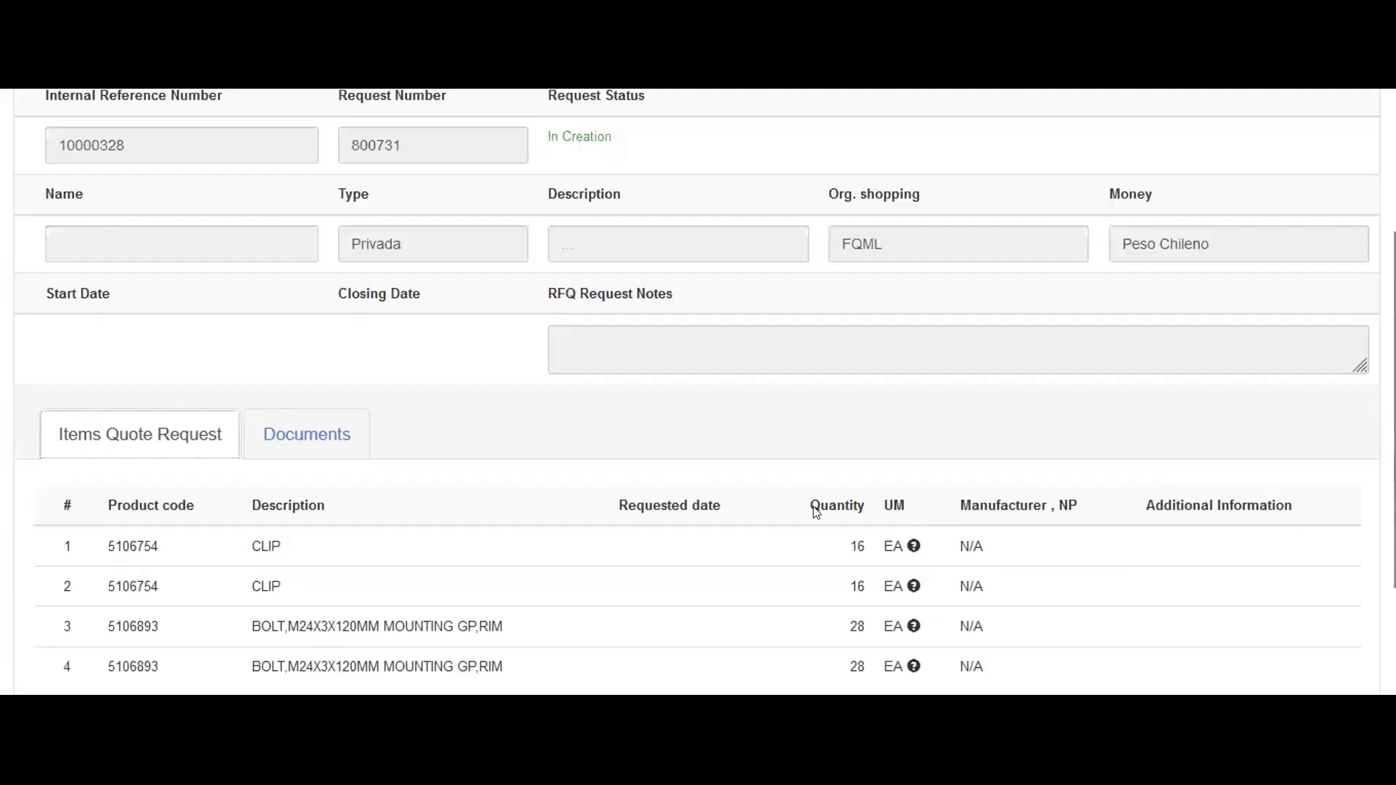
{"action": "scroll", "coordinate": [1091, 231], "scroll_direction": "up", "scroll_amount": 2}
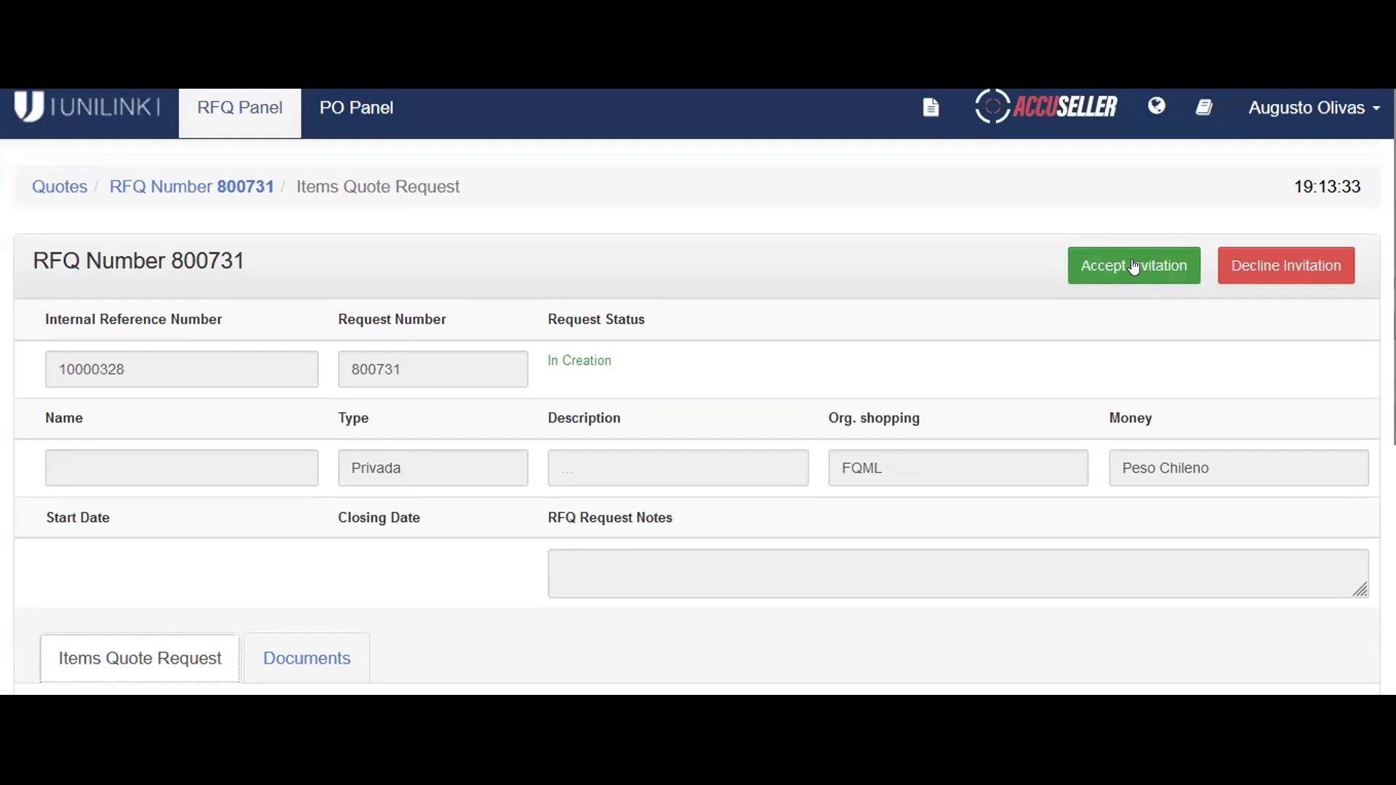
{"action": "scroll", "coordinate": [888, 436], "scroll_direction": "down", "scroll_amount": 5}
{"action": "scroll", "coordinate": [1057, 415], "scroll_direction": "up", "scroll_amount": 3}
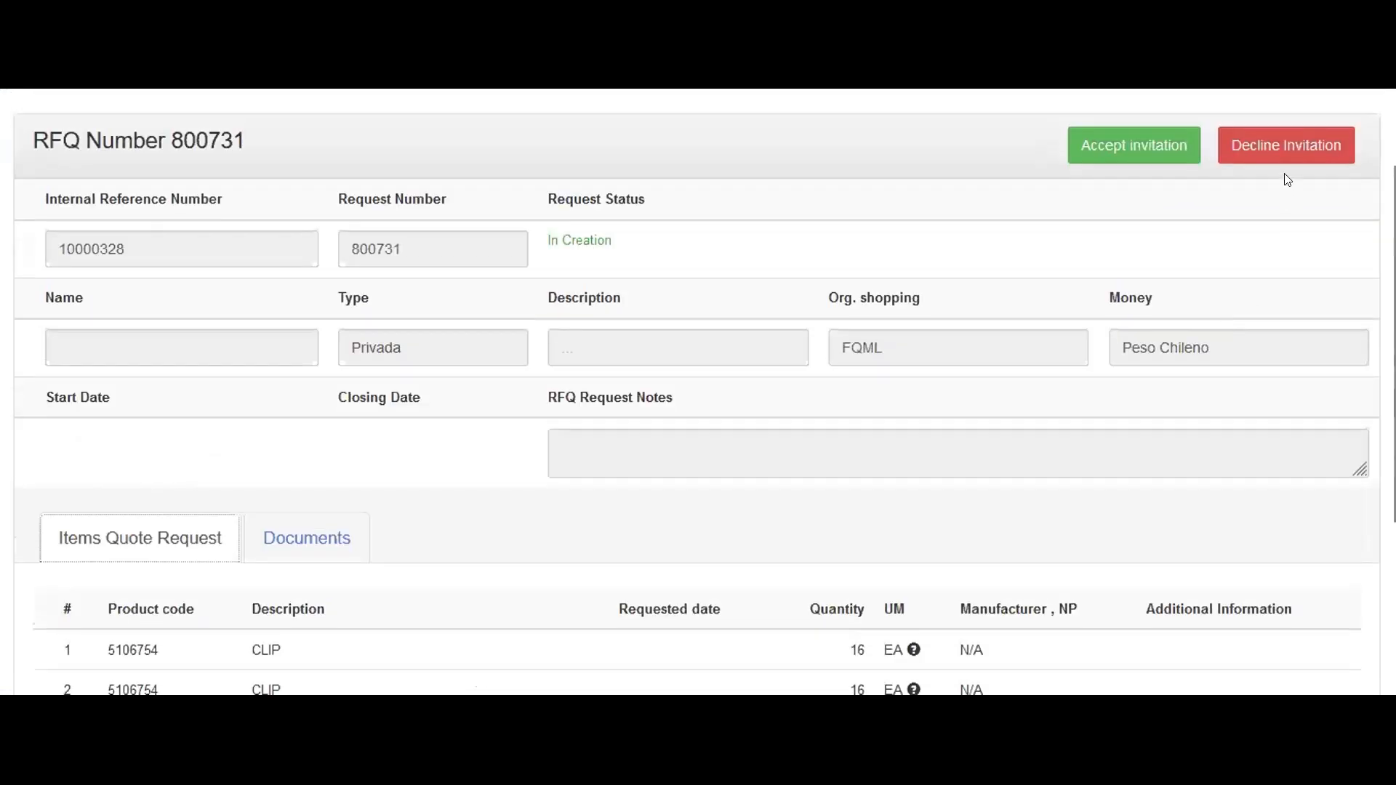
{"action": "scroll", "coordinate": [1053, 321], "scroll_direction": "up", "scroll_amount": 2}
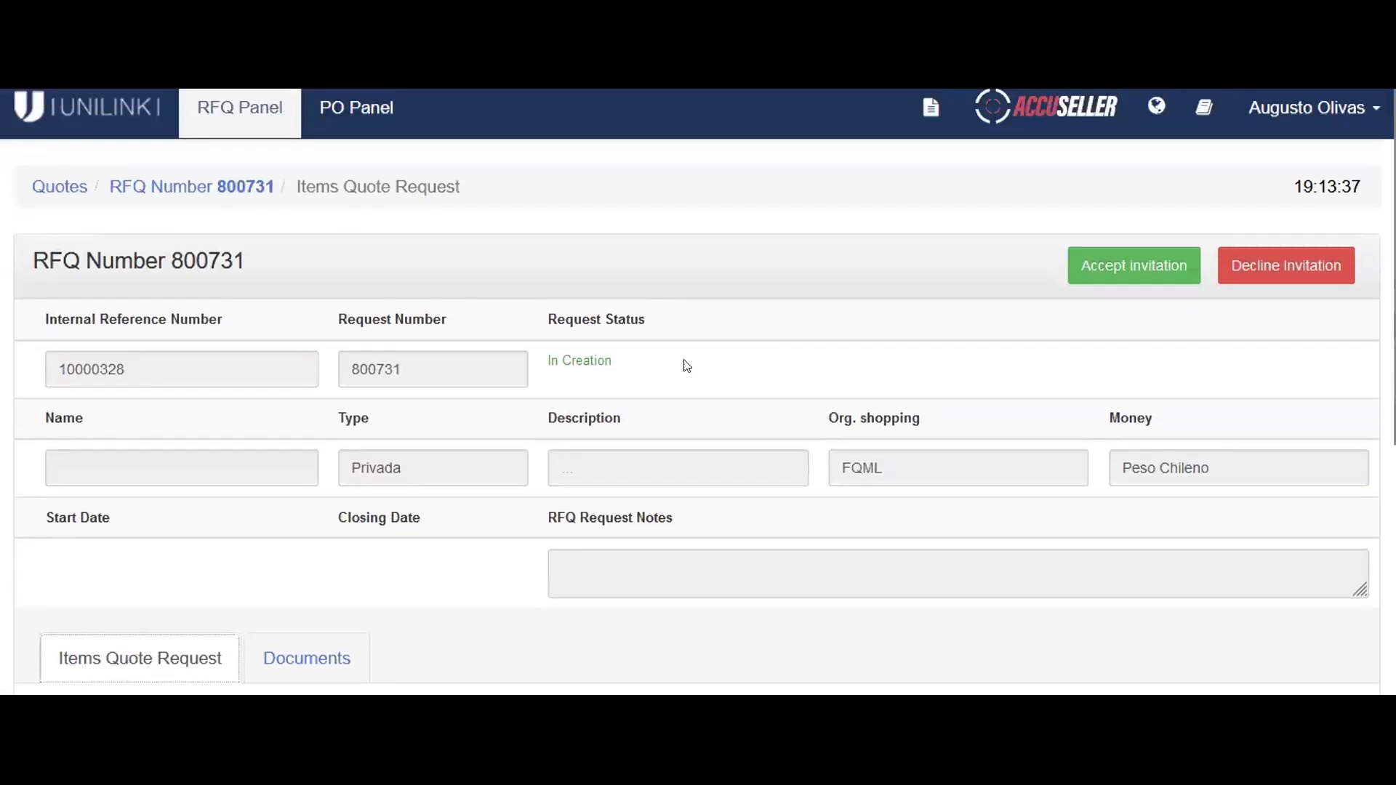
{"action": "scroll", "coordinate": [617, 448], "scroll_direction": "down", "scroll_amount": 4}
{"action": "scroll", "coordinate": [1136, 306], "scroll_direction": "up", "scroll_amount": 4}
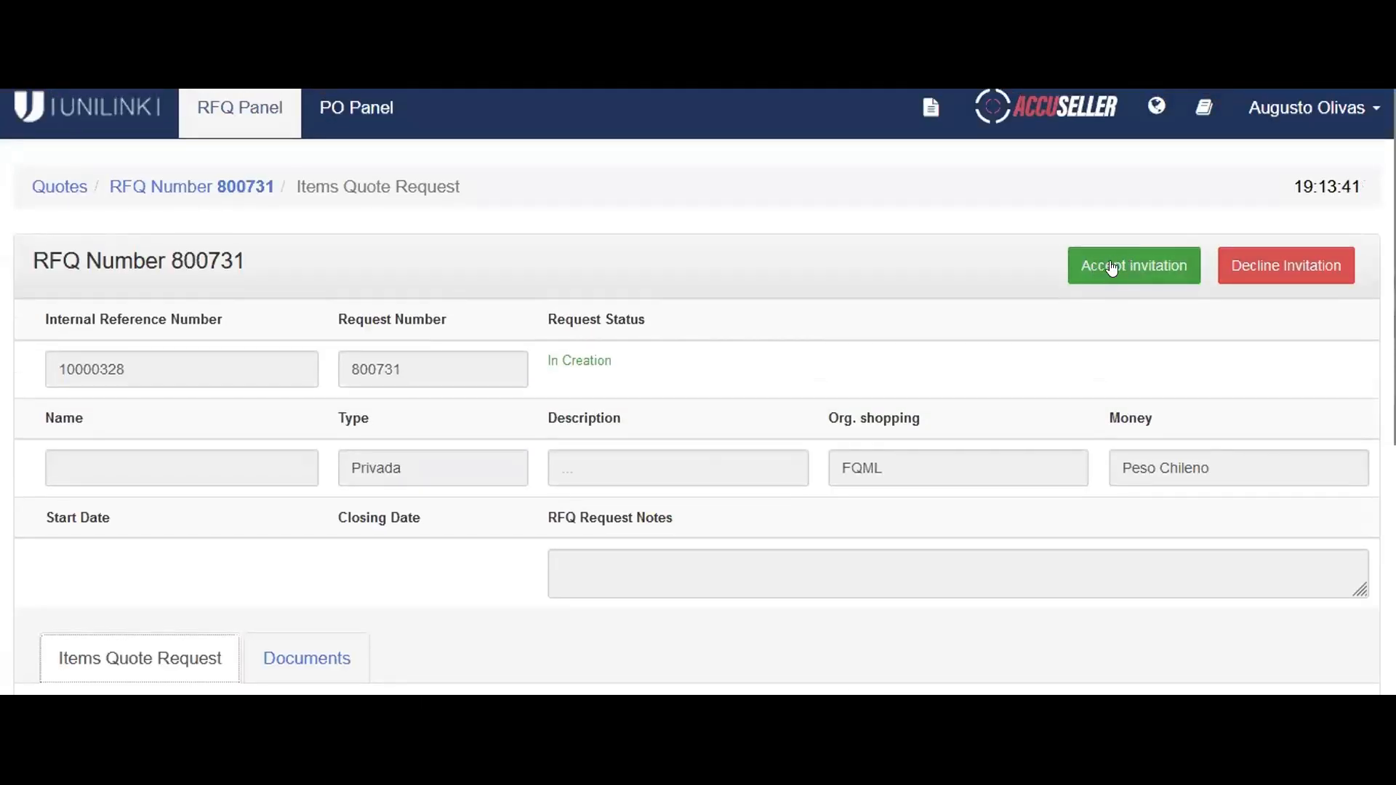
Accept the invitation to quote, confirm it, and look over the Quoted Items section of the offer.
{"action": "left_click", "coordinate": [1111, 268]}
{"action": "left_click", "coordinate": [876, 300]}
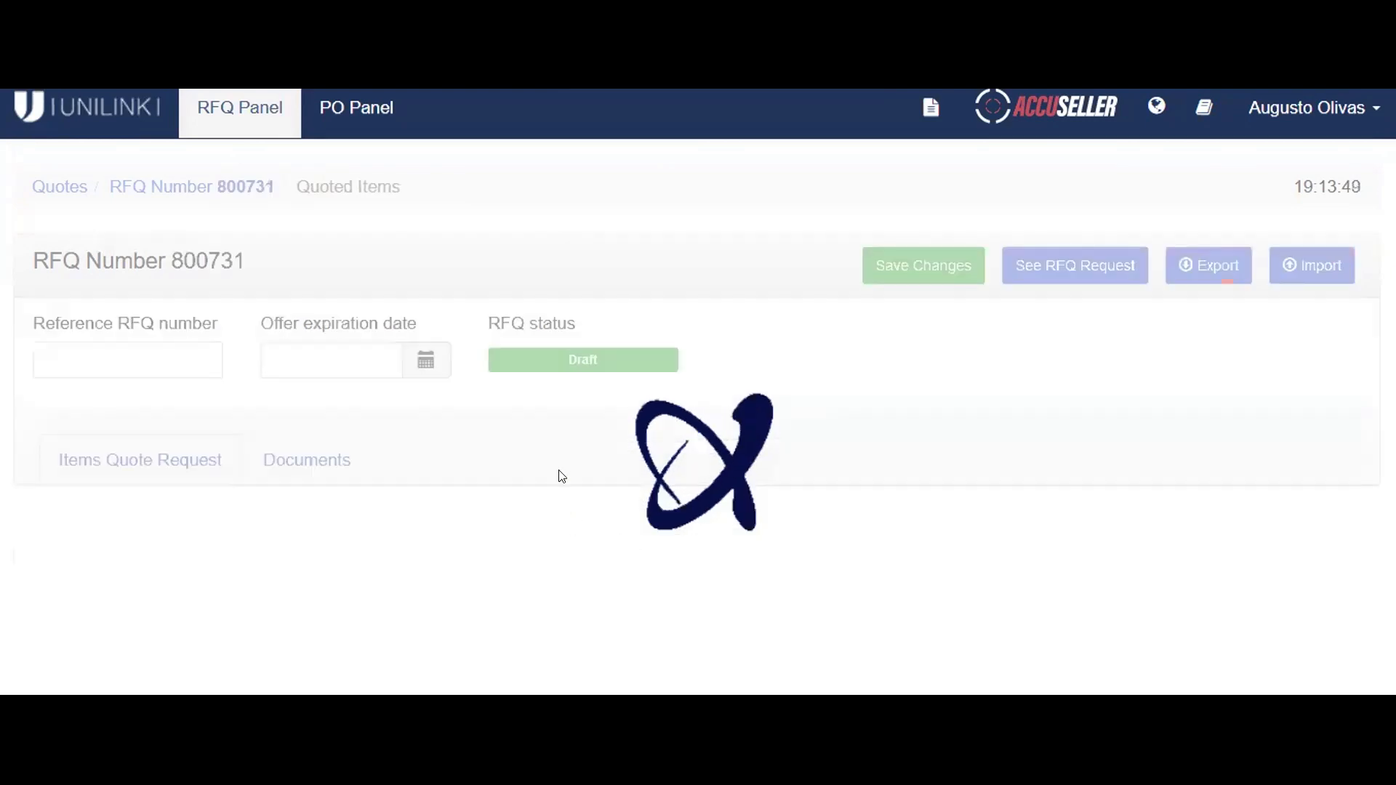
{"action": "scroll", "coordinate": [500, 344], "scroll_direction": "down", "scroll_amount": 2}
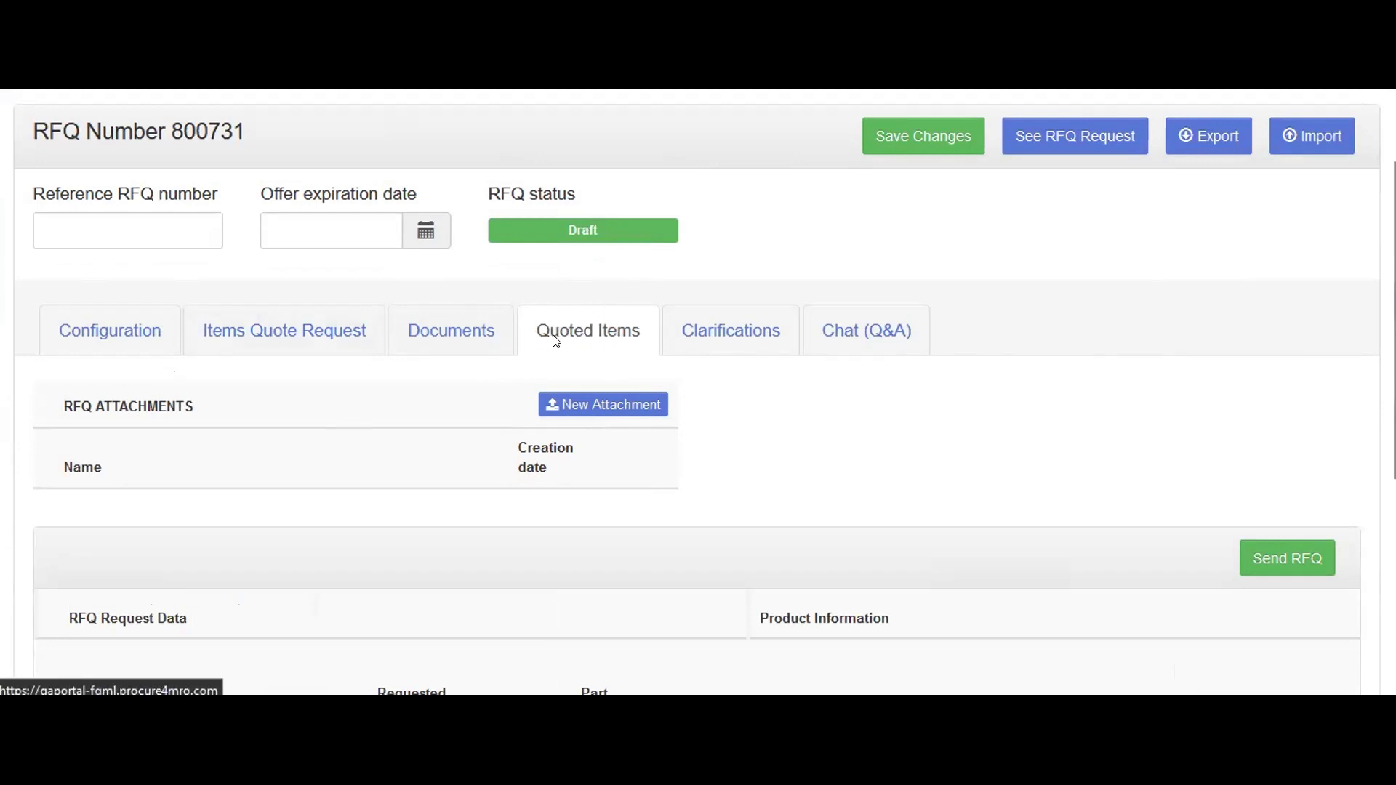
{"action": "scroll", "coordinate": [566, 400], "scroll_direction": "down", "scroll_amount": 2}
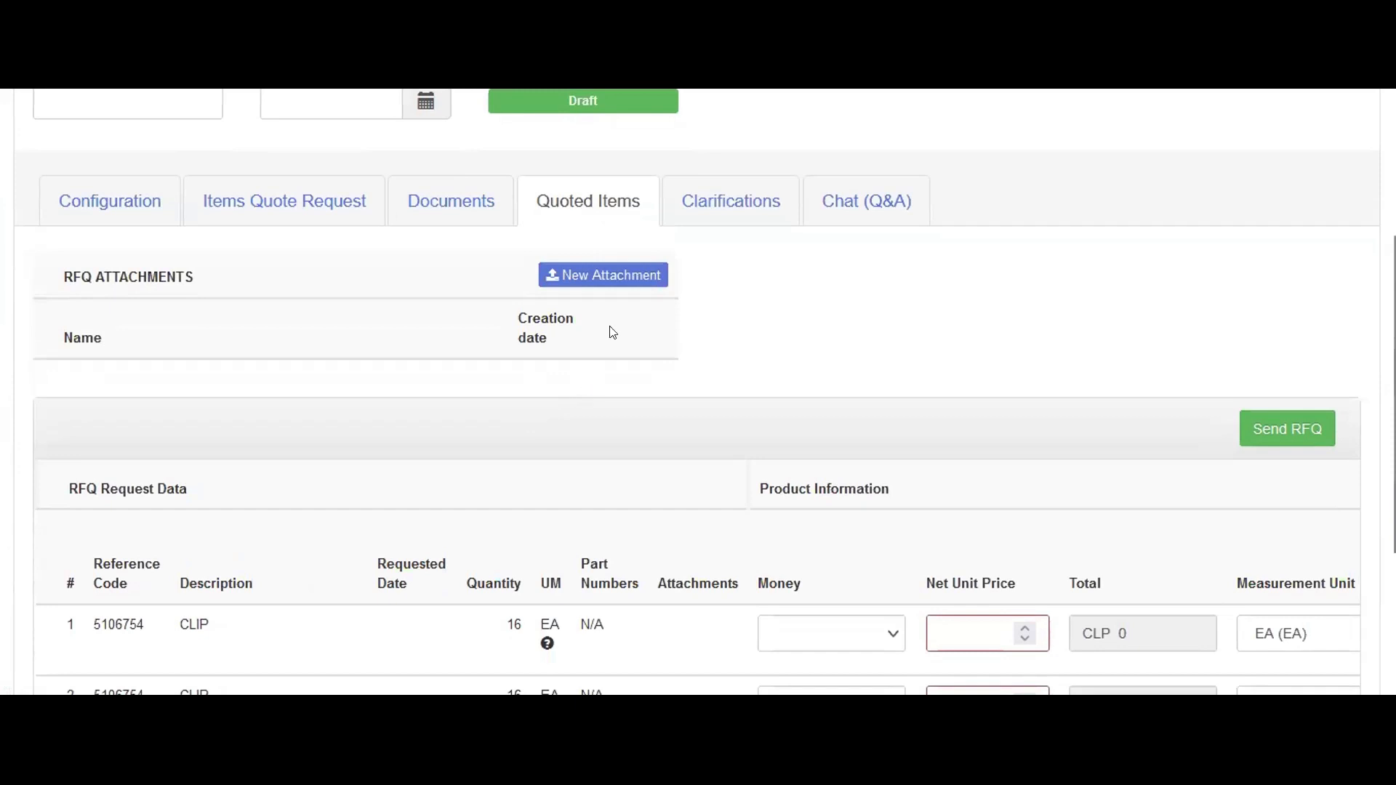
Examine the Quoted Items table, from the RFQ request data to the delivery and comment fields, and the first item's currency options.
{"action": "scroll", "coordinate": [603, 376], "scroll_direction": "down", "scroll_amount": 3}
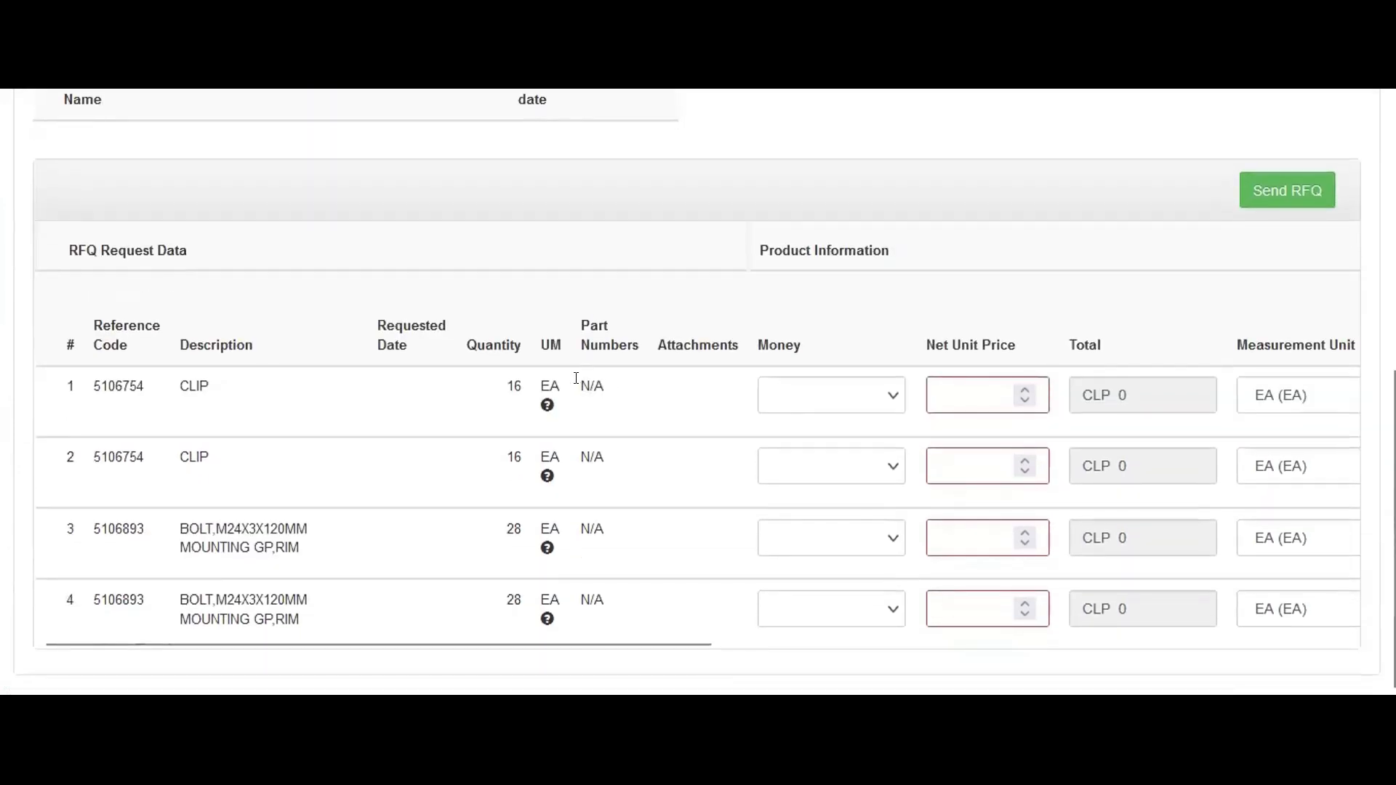
{"action": "scroll", "coordinate": [782, 395], "scroll_direction": "right", "scroll_amount": 3}
{"action": "left_click", "coordinate": [744, 396]}
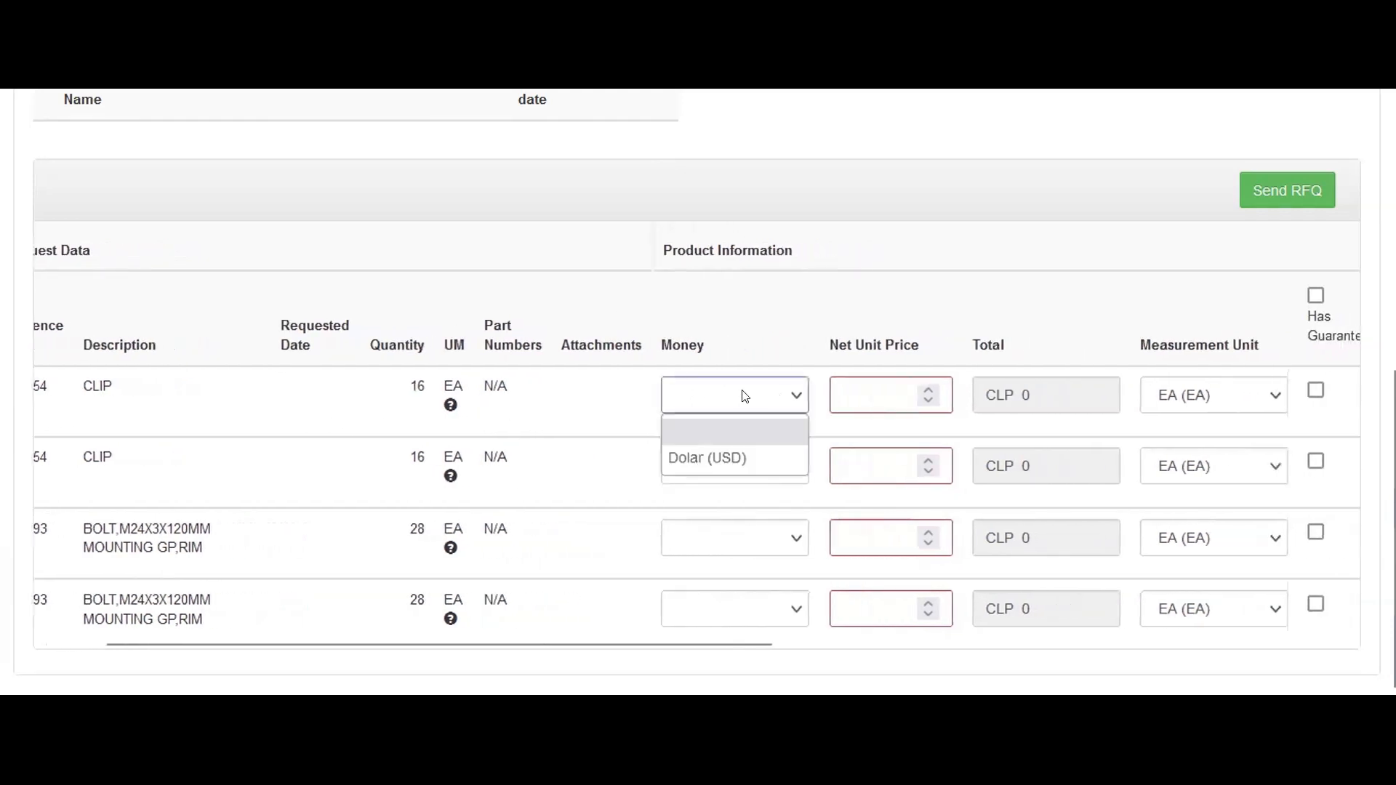
{"action": "left_click", "coordinate": [720, 399]}
{"action": "scroll", "coordinate": [691, 392], "scroll_direction": "right", "scroll_amount": 3}
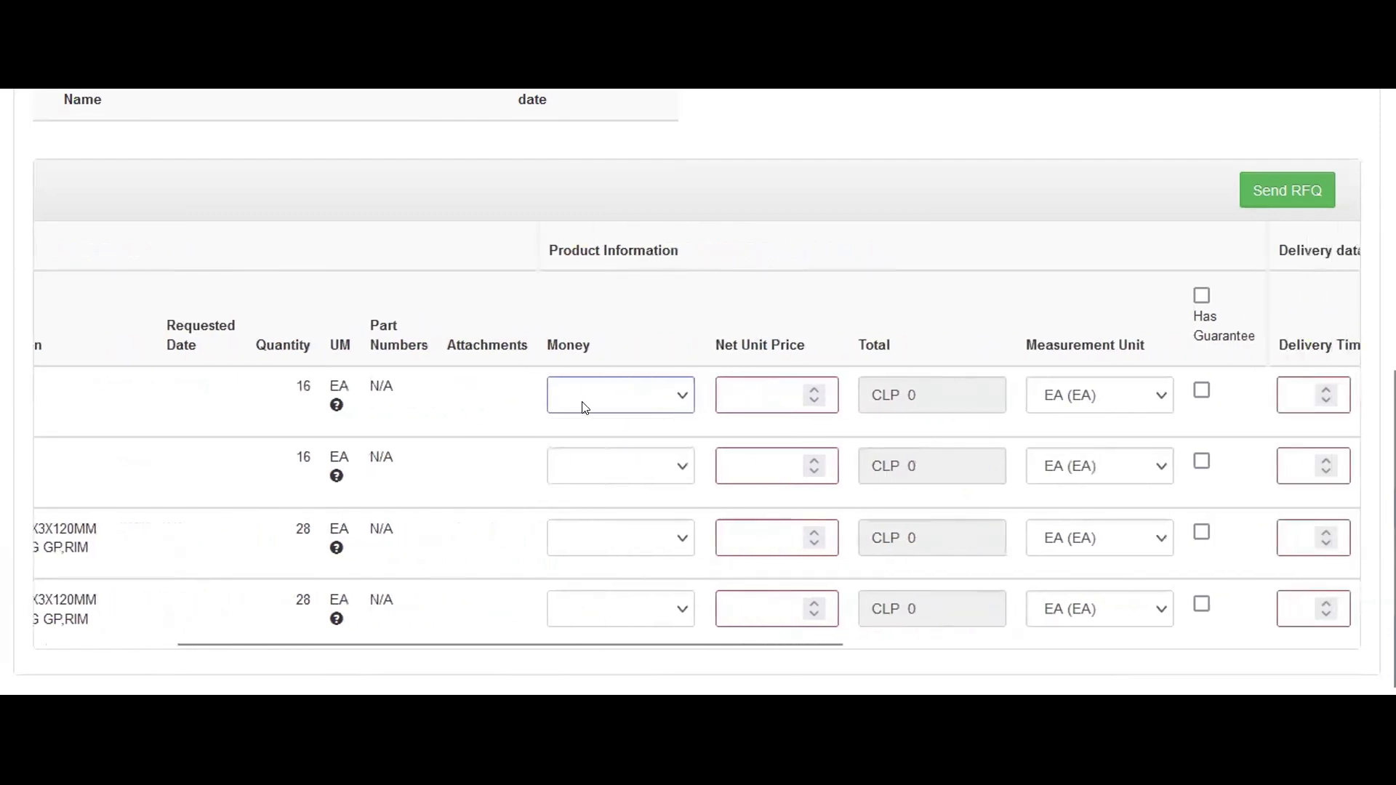
{"action": "scroll", "coordinate": [497, 398], "scroll_direction": "left", "scroll_amount": 5}
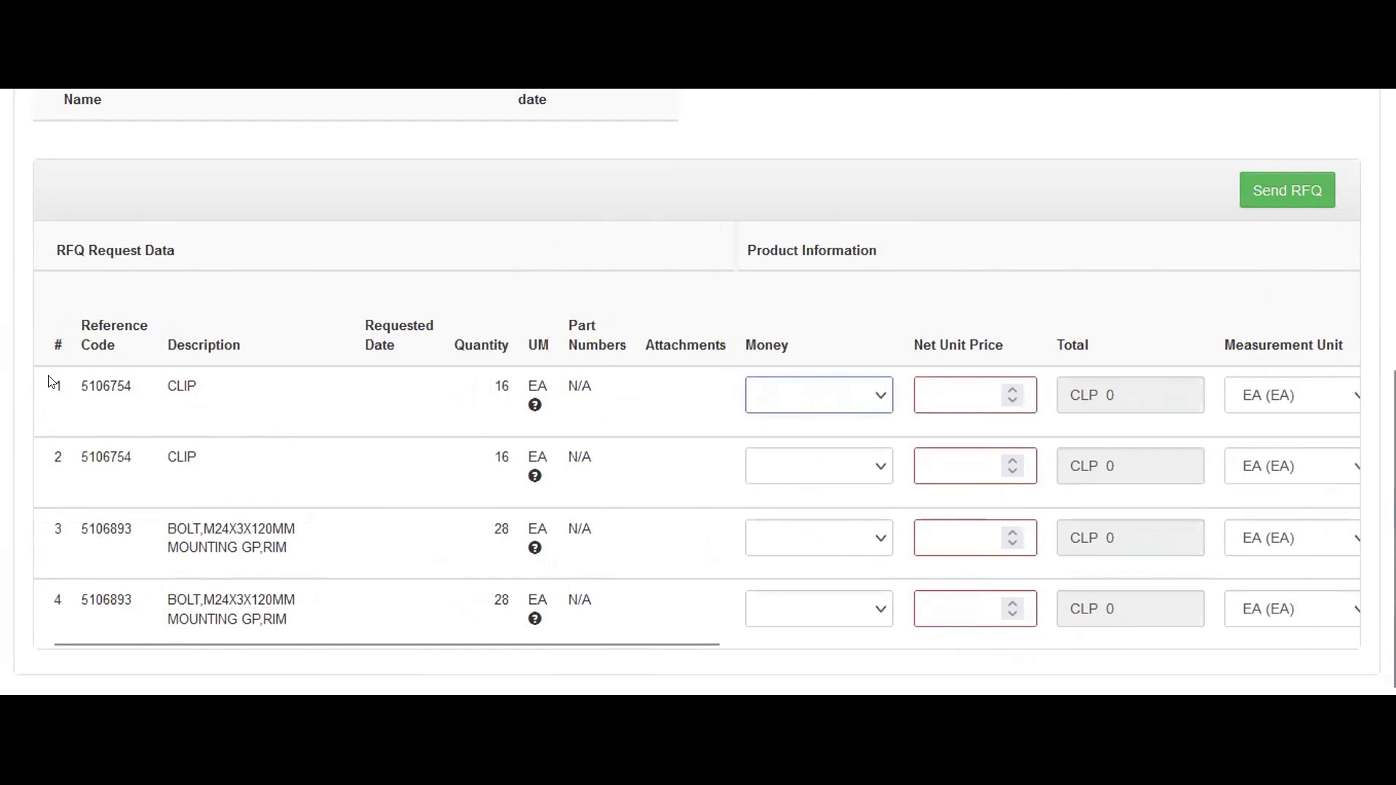
{"action": "left_click", "coordinate": [795, 394]}
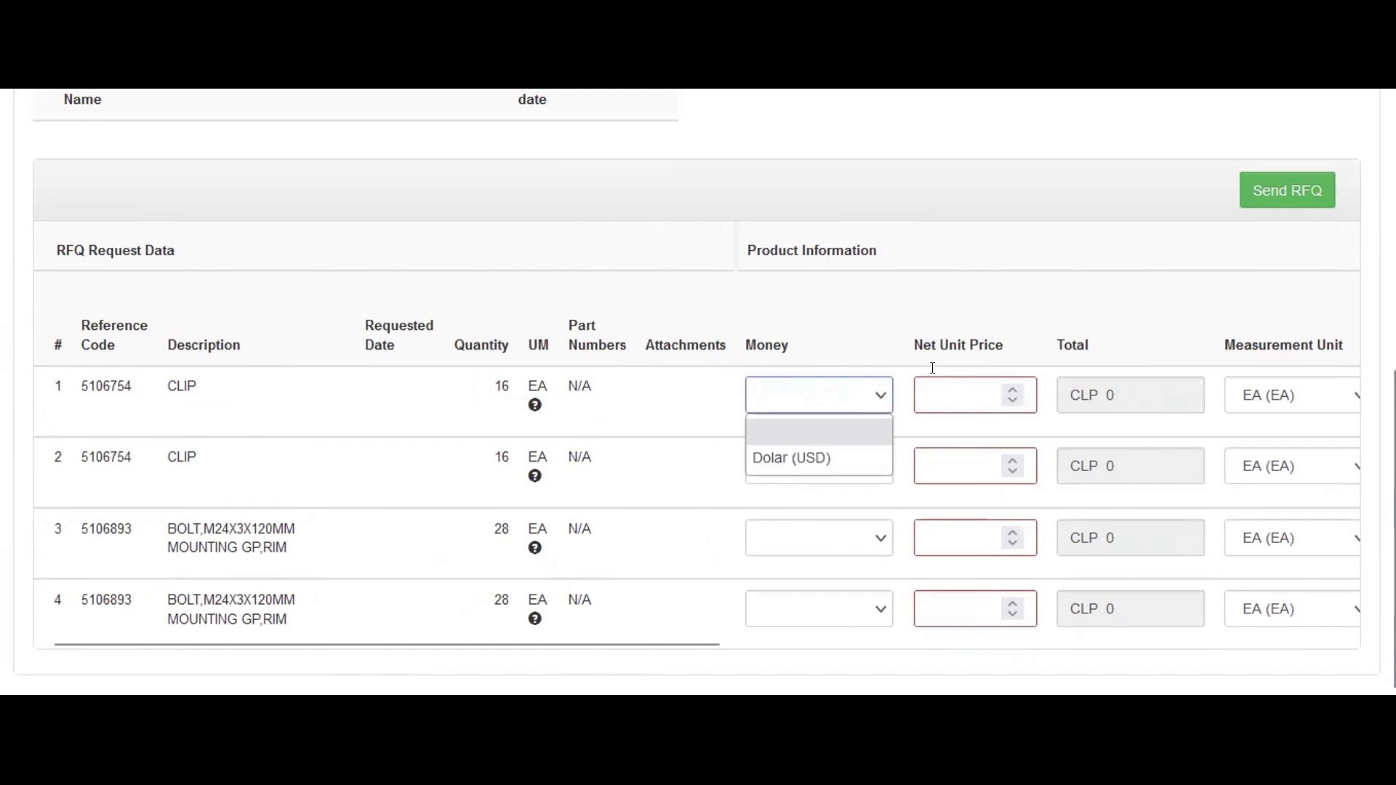
{"action": "left_click", "coordinate": [947, 385]}
{"action": "scroll", "coordinate": [939, 386], "scroll_direction": "right", "scroll_amount": 5}
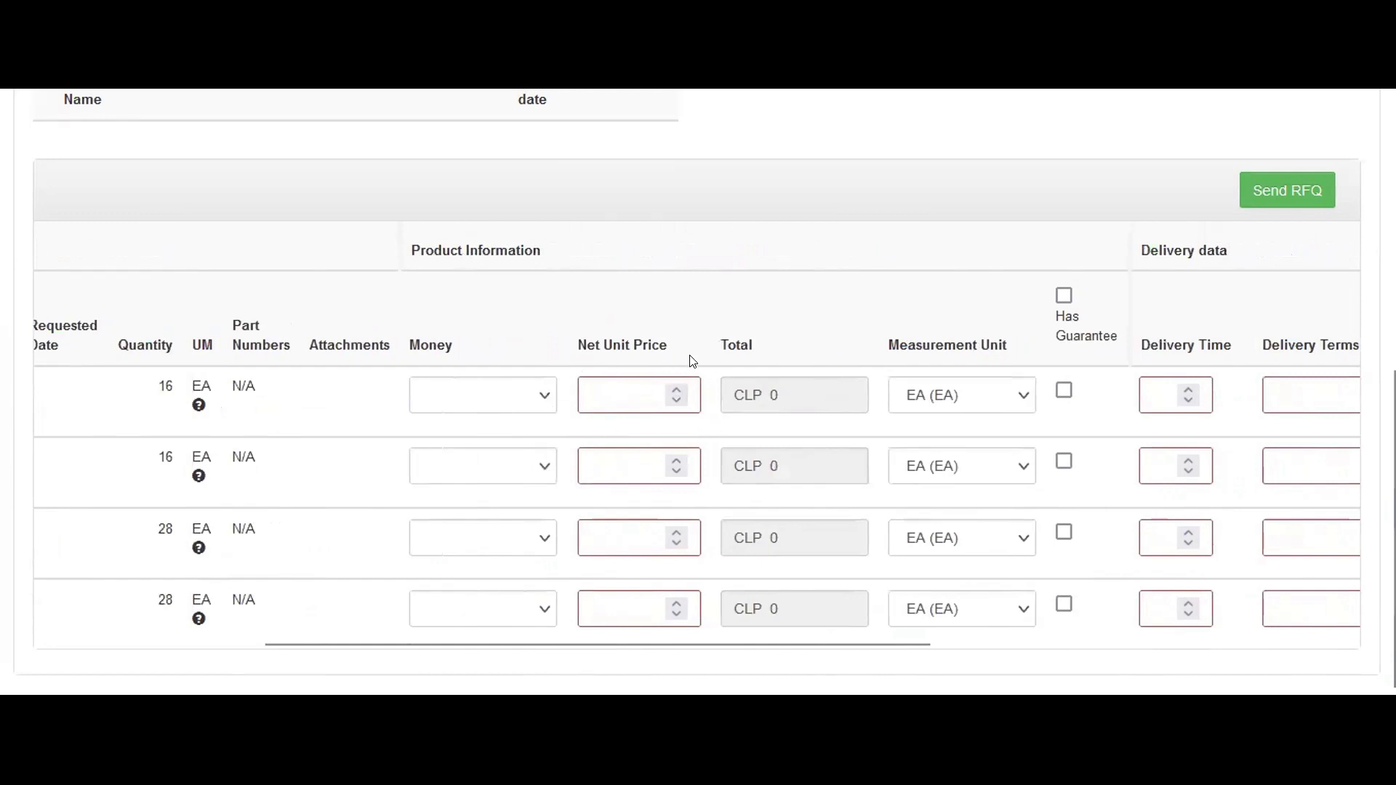
{"action": "scroll", "coordinate": [669, 394], "scroll_direction": "right", "scroll_amount": 5}
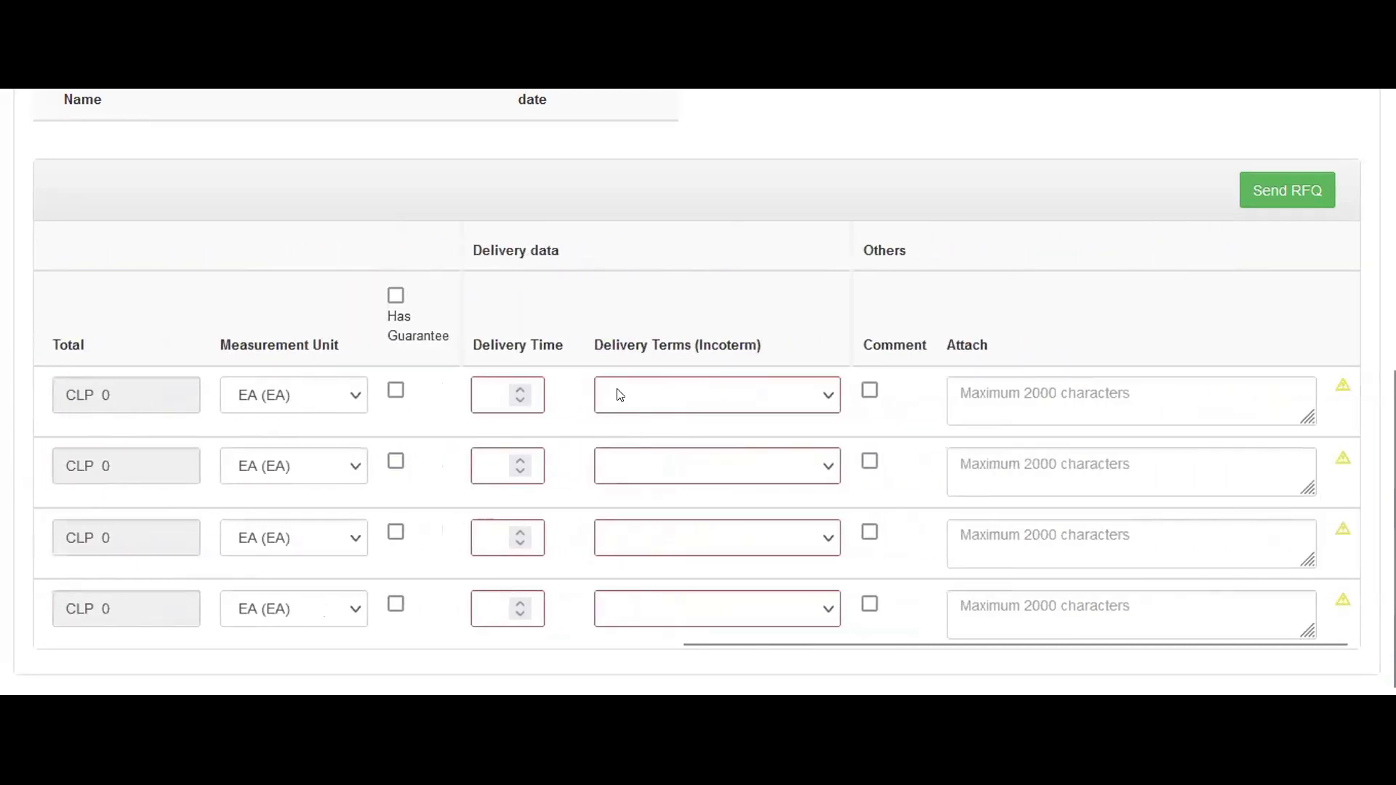
{"action": "scroll", "coordinate": [618, 396], "scroll_direction": "left", "scroll_amount": 8}
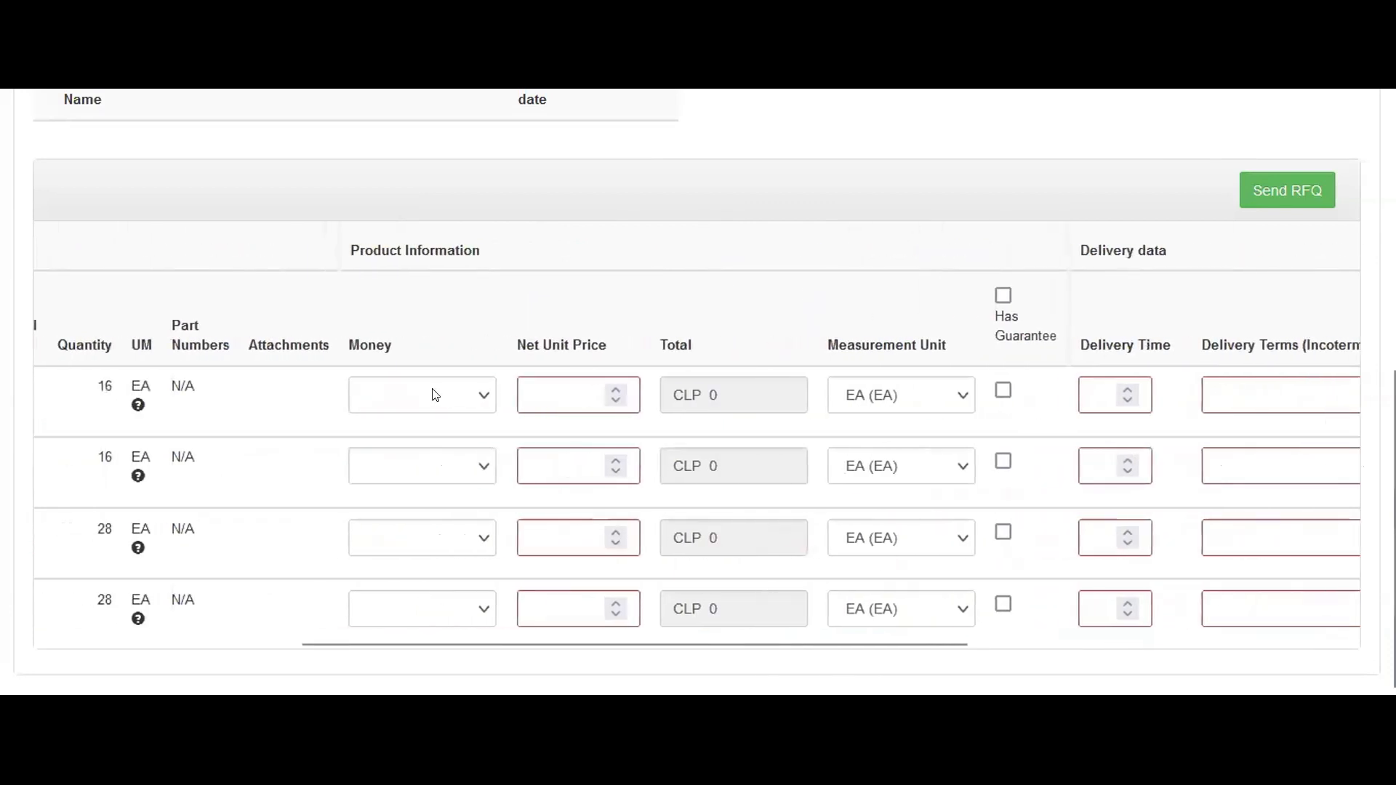
Quote the first CLIP item in Dolar (USD) with a net unit price of 15000.
{"action": "left_click", "coordinate": [434, 395]}
{"action": "left_click", "coordinate": [397, 457]}
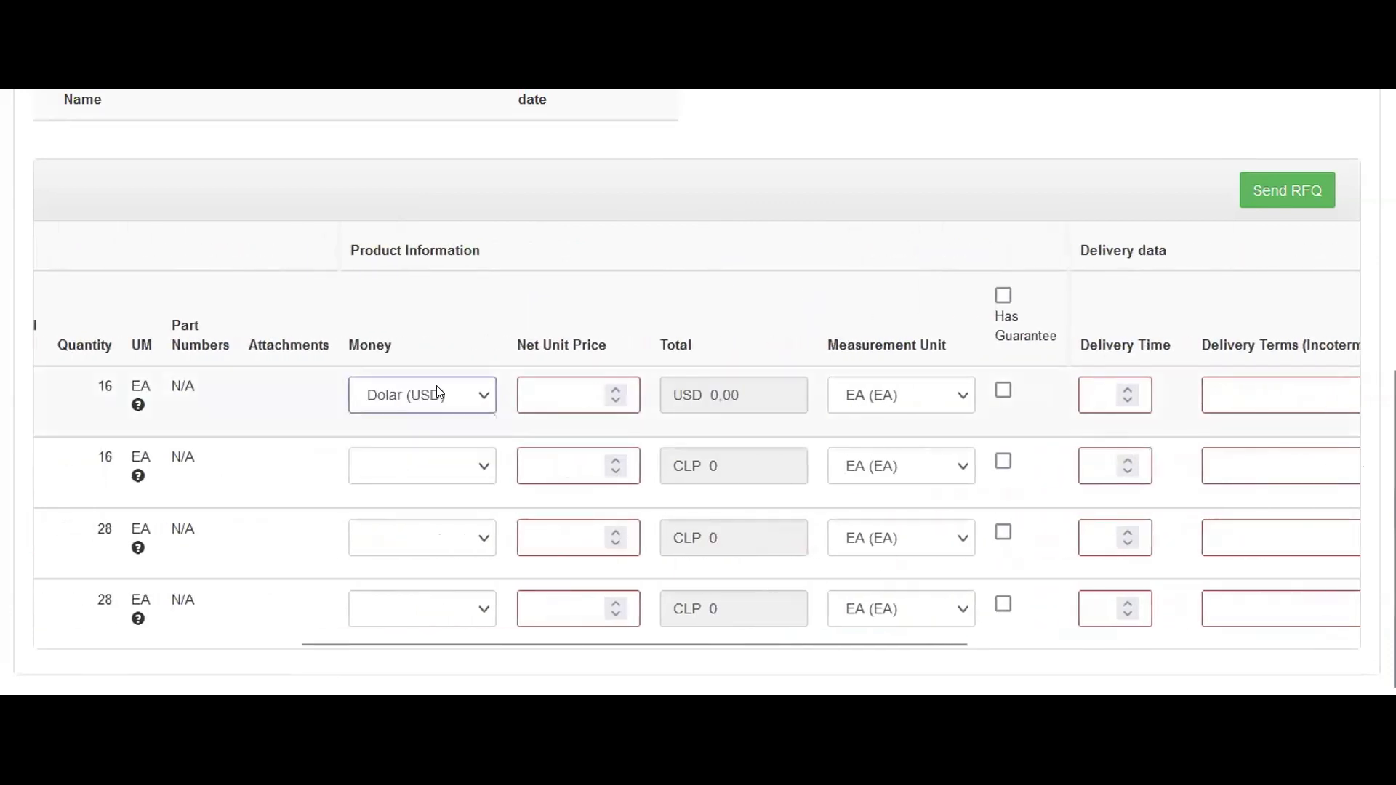
{"action": "left_click", "coordinate": [556, 383]}
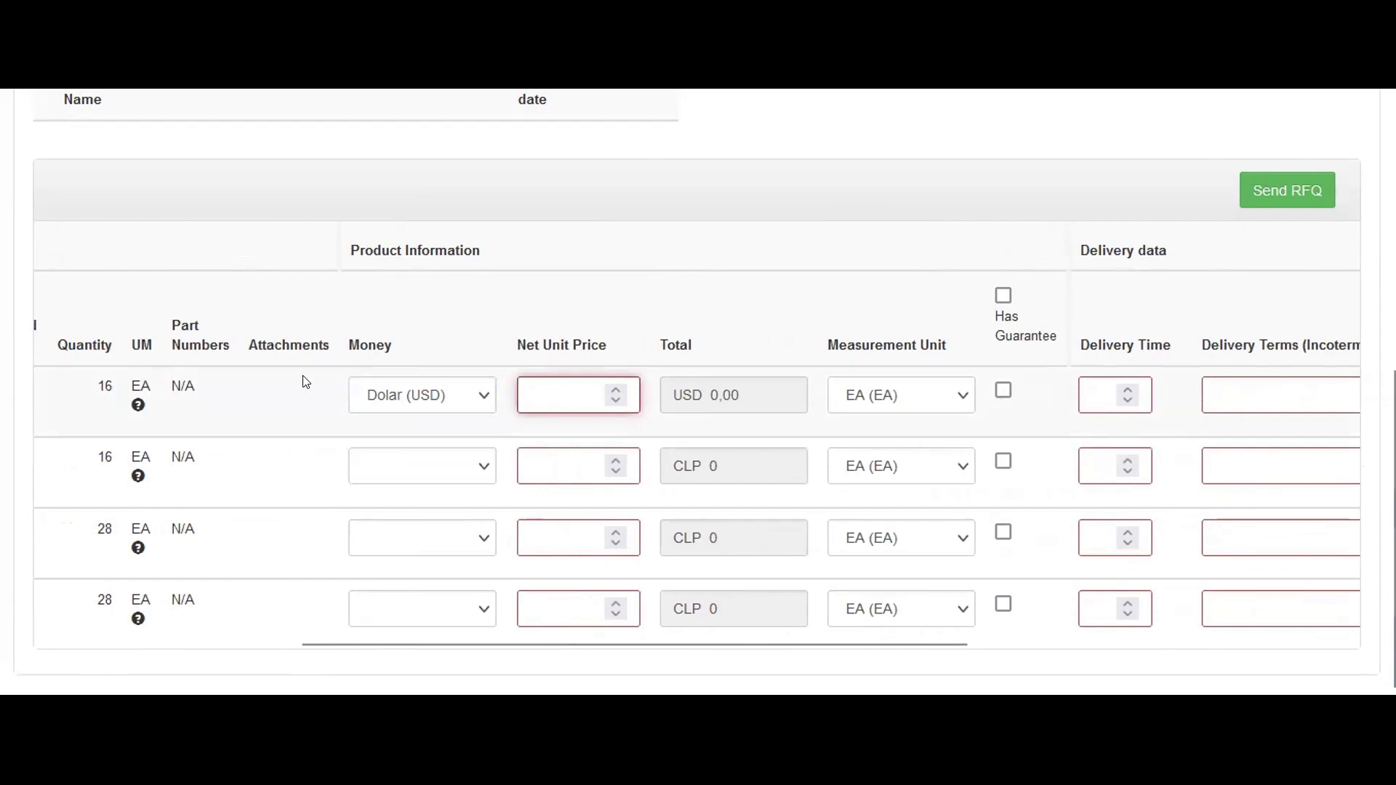
{"action": "scroll", "coordinate": [477, 375], "scroll_direction": "left", "scroll_amount": 1}
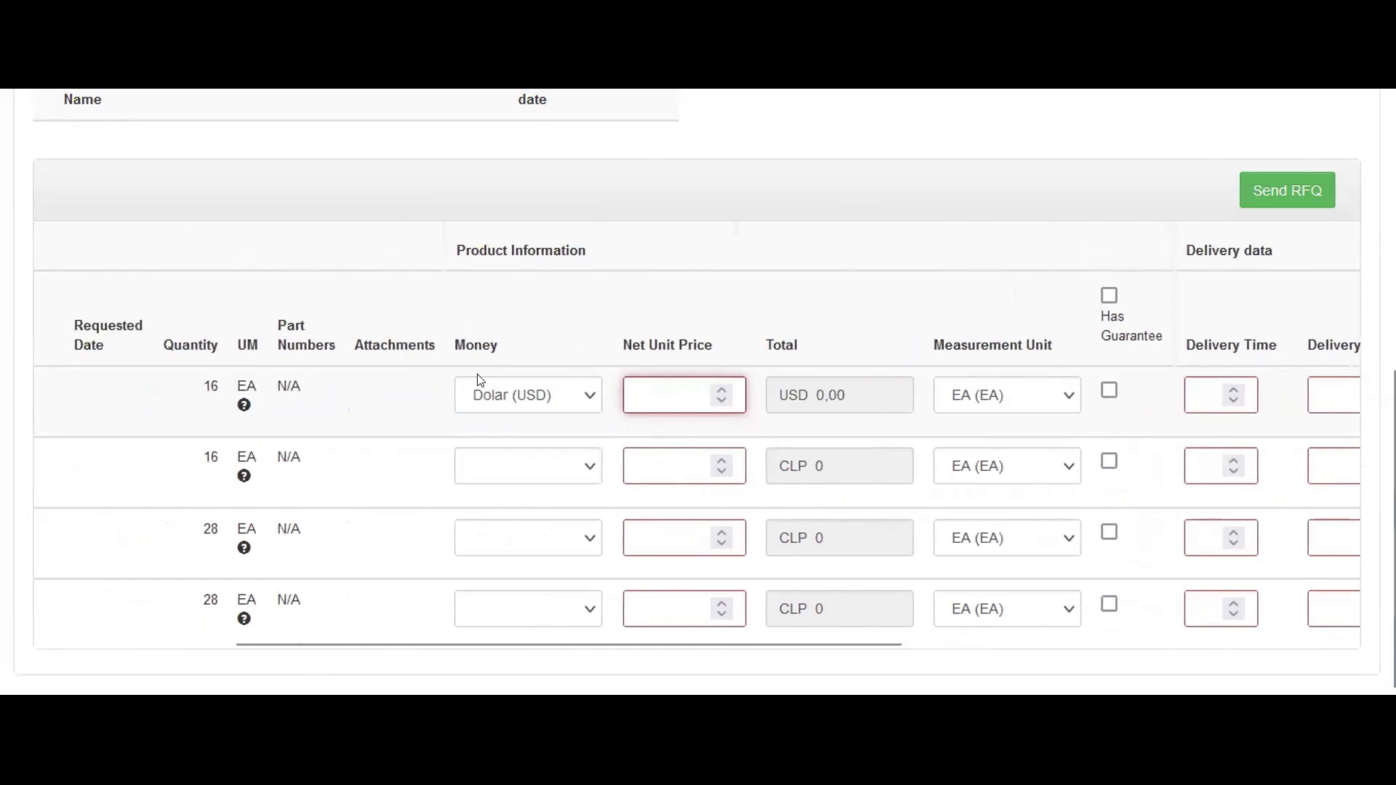
{"action": "scroll", "coordinate": [480, 381], "scroll_direction": "left", "scroll_amount": 1}
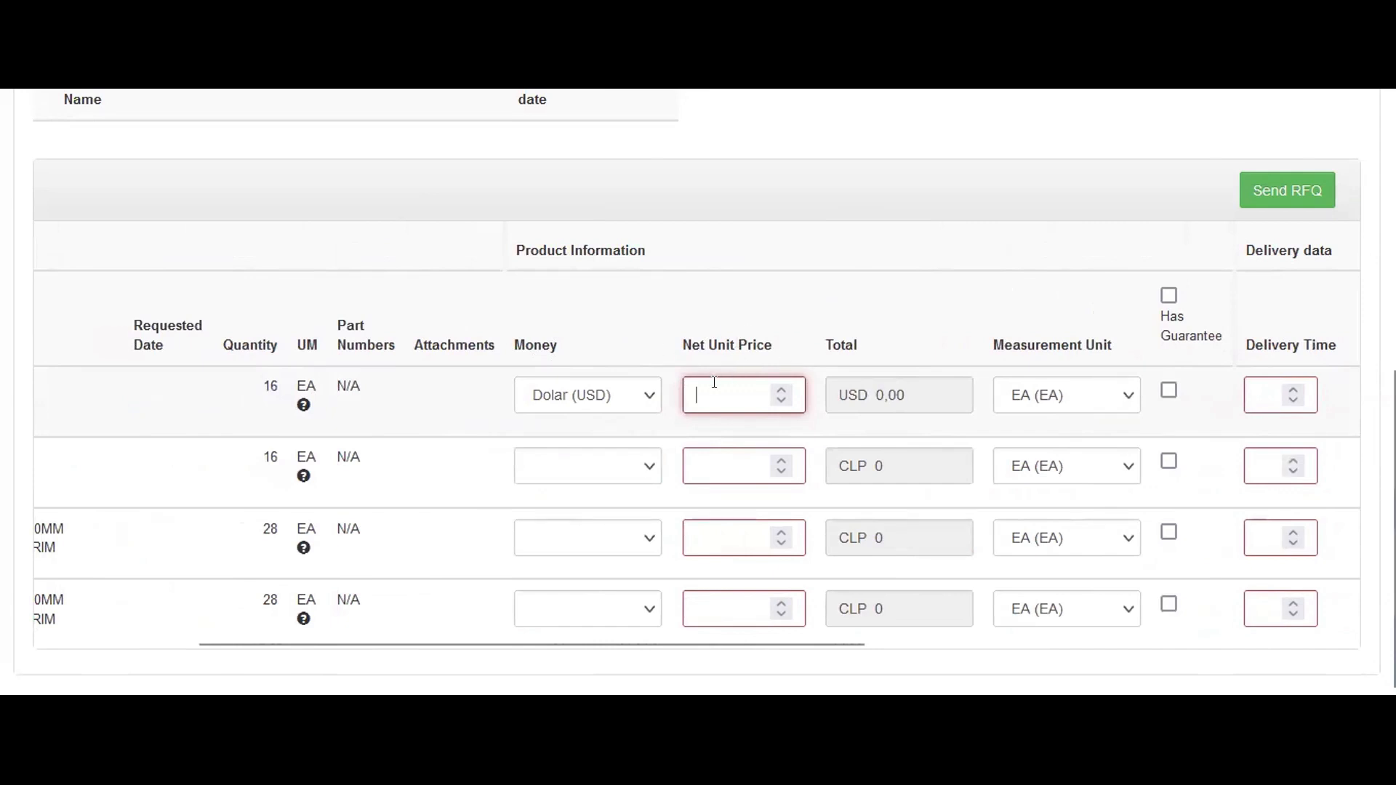
{"action": "type", "text": "15000"}
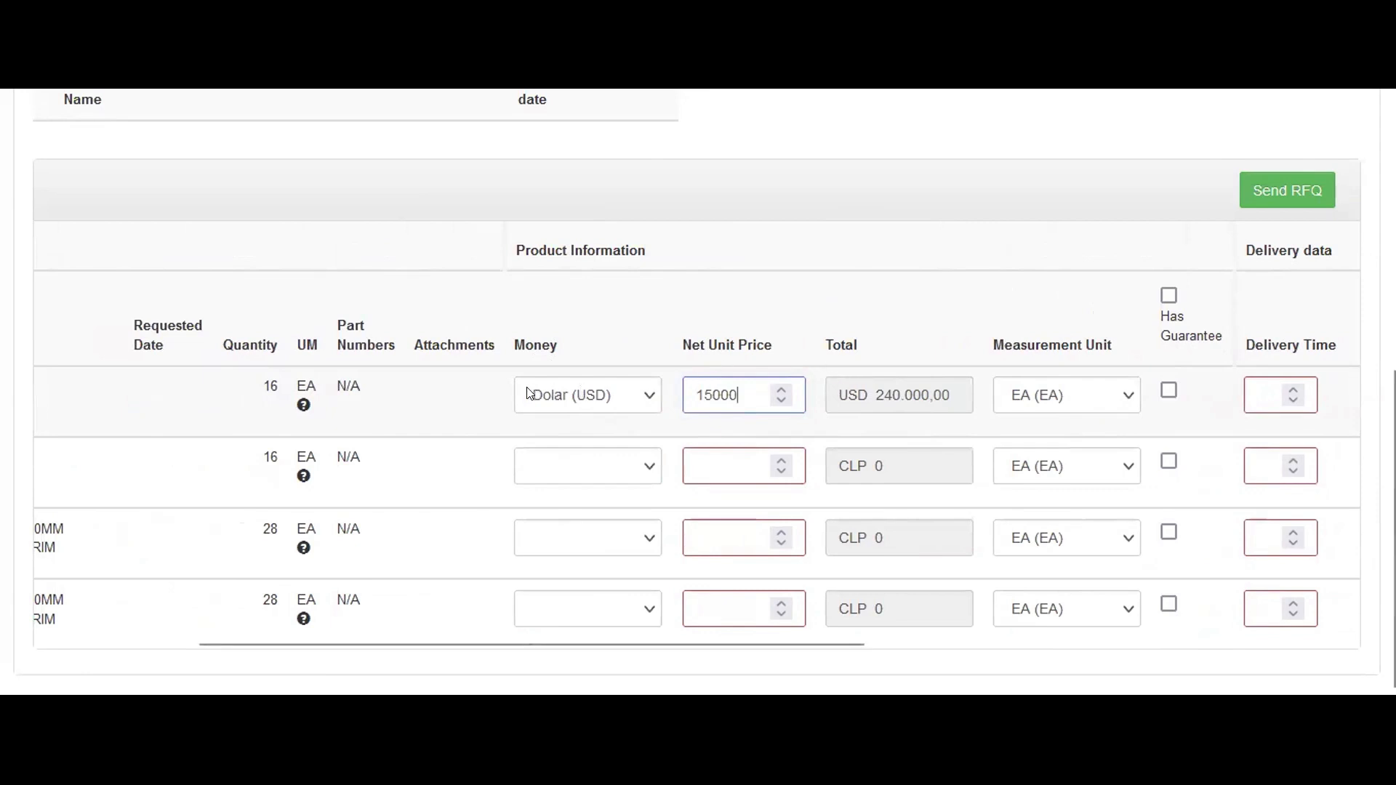
Check the first item's requested quantity and net unit price against its calculated total.
{"action": "scroll", "coordinate": [881, 348], "scroll_direction": "left", "scroll_amount": 1}
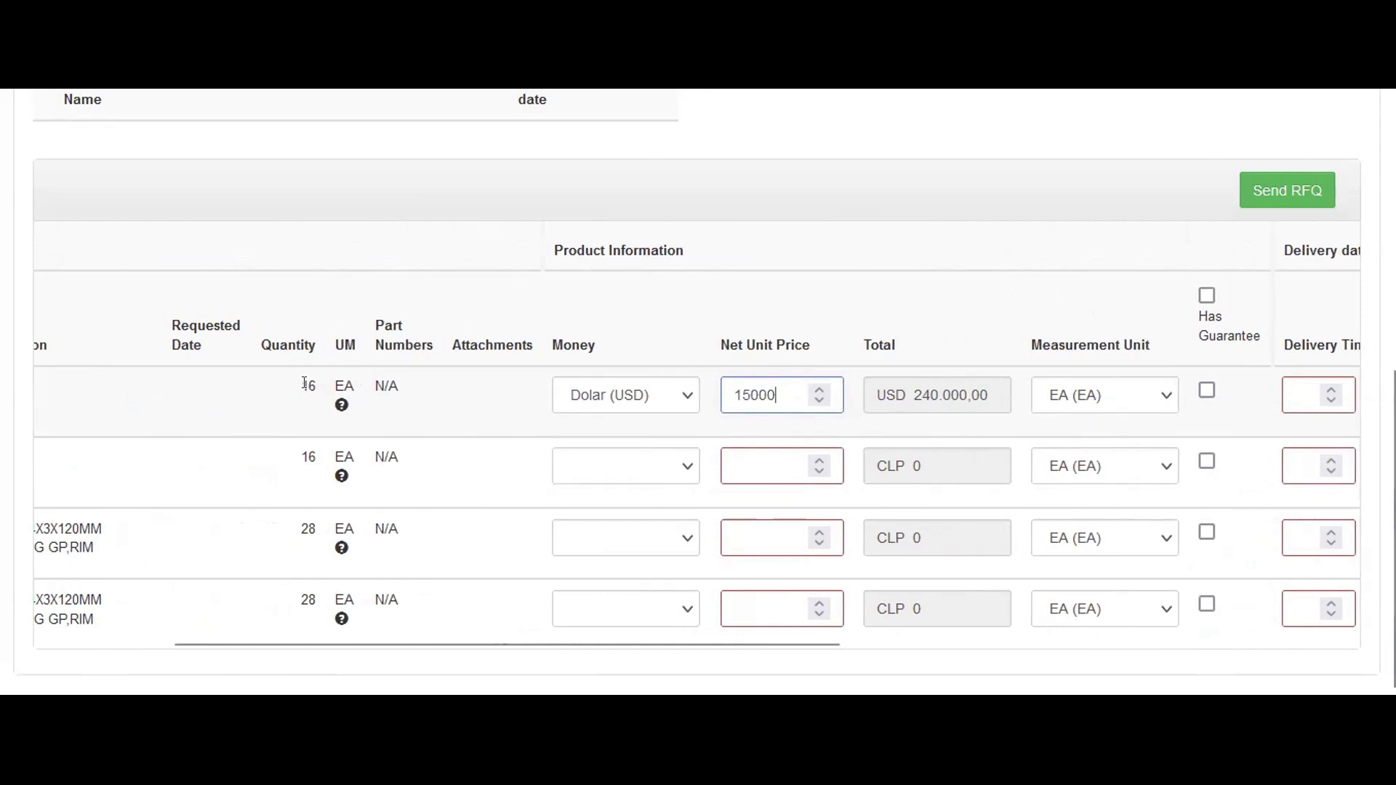
{"action": "scroll", "coordinate": [305, 383], "scroll_direction": "left", "scroll_amount": 2}
{"action": "left_click_drag", "start_coordinate": [370, 387], "coordinate": [386, 388]}
{"action": "left_click", "coordinate": [384, 395]}
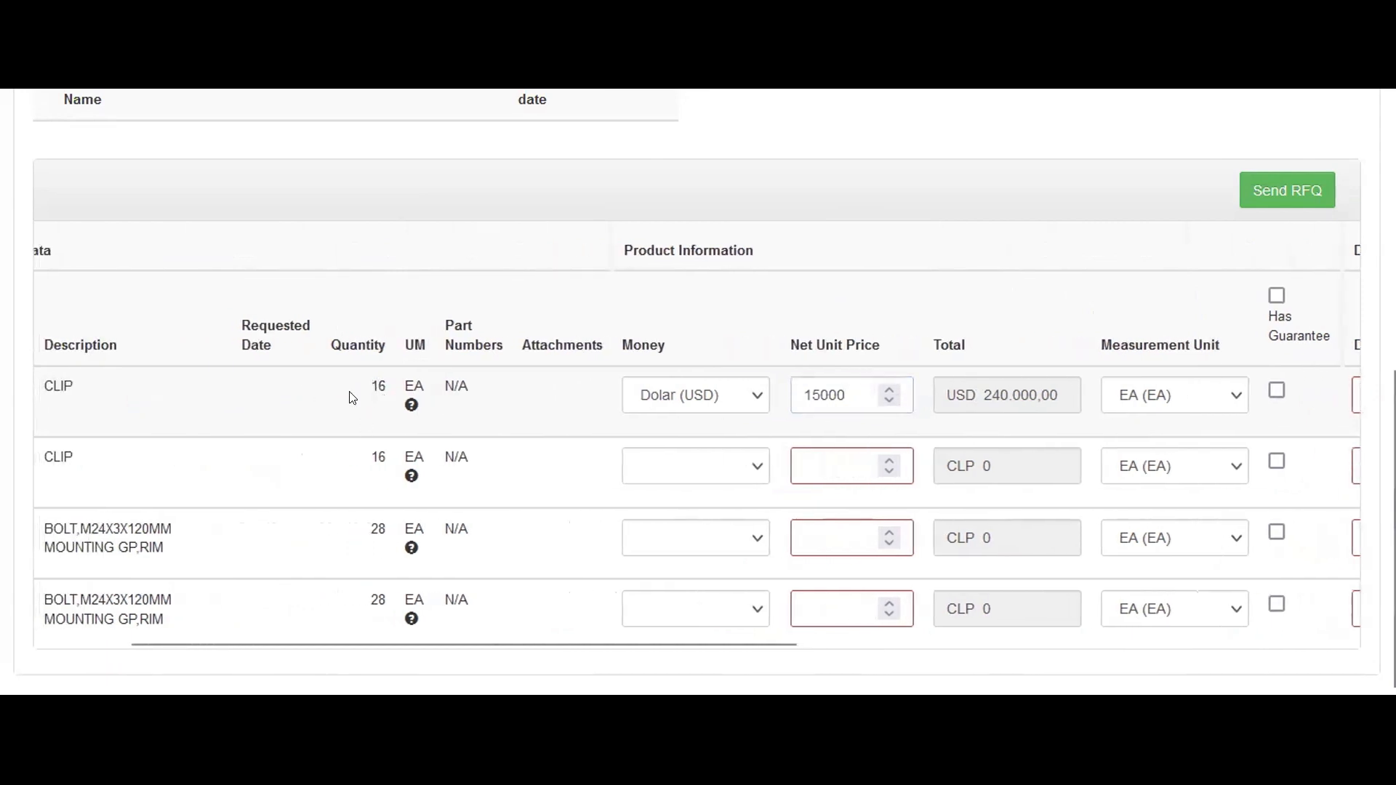
{"action": "left_click_drag", "start_coordinate": [371, 381], "coordinate": [404, 390]}
{"action": "left_click", "coordinate": [848, 393]}
{"action": "scroll", "coordinate": [984, 392], "scroll_direction": "right", "scroll_amount": 2}
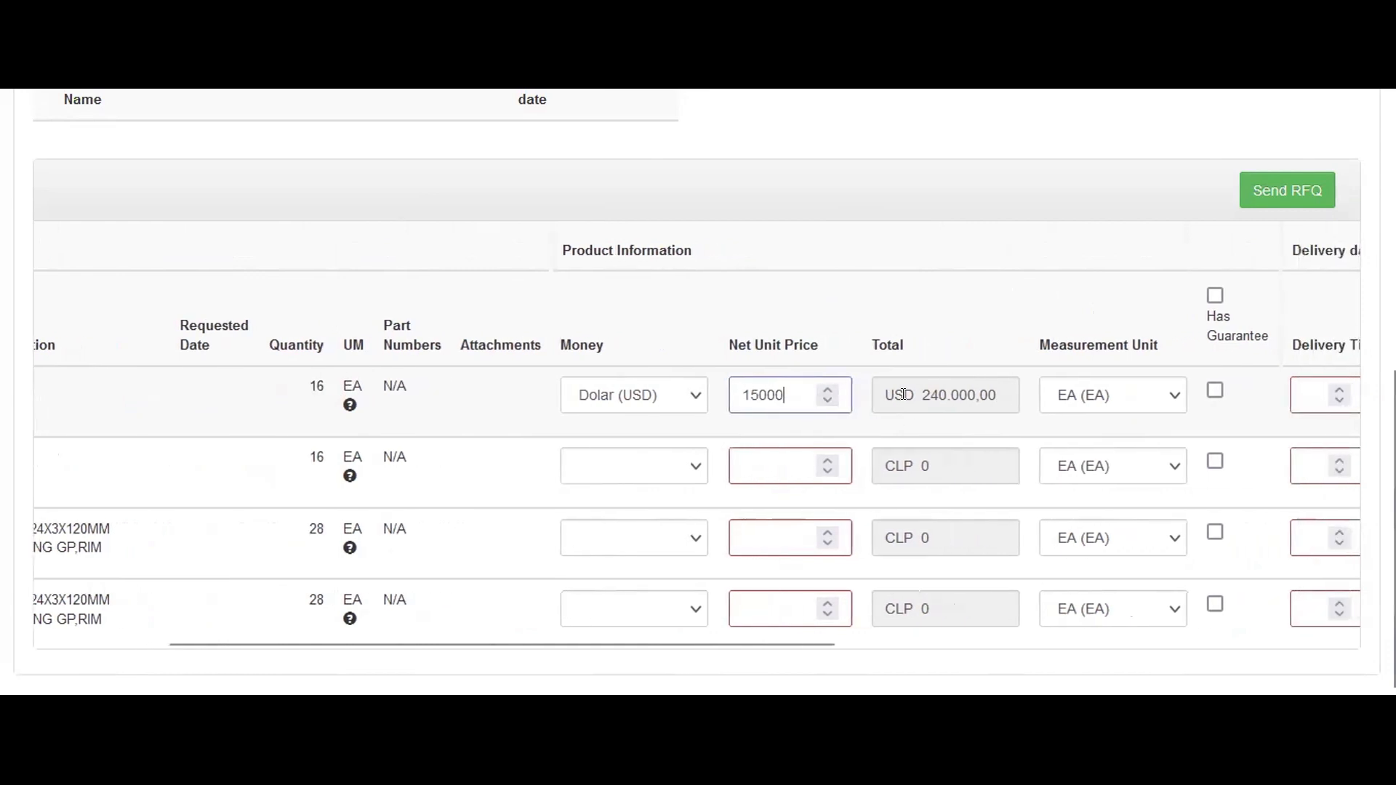
{"action": "left_click_drag", "start_coordinate": [914, 386], "coordinate": [980, 393]}
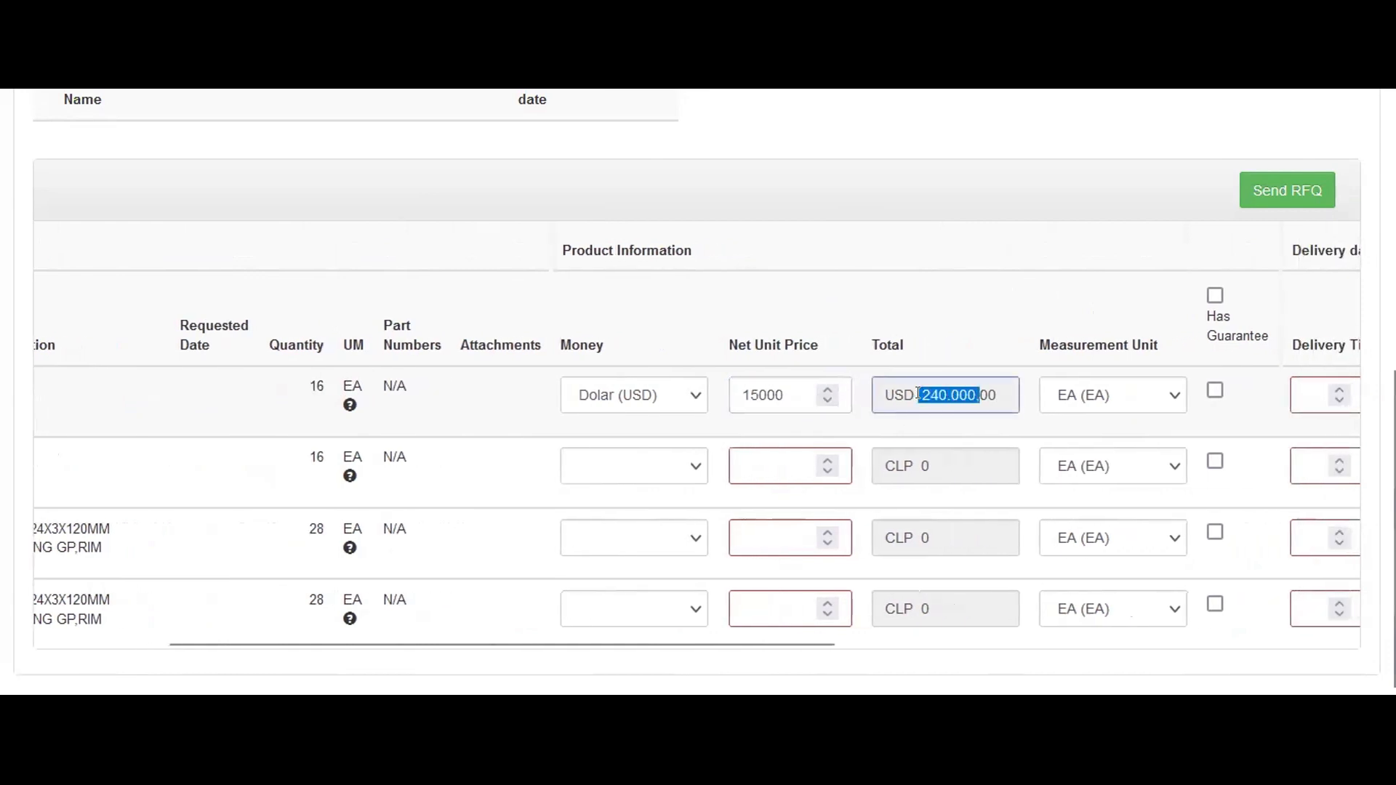
{"action": "scroll", "coordinate": [918, 394], "scroll_direction": "right", "scroll_amount": 2}
{"action": "scroll", "coordinate": [1003, 364], "scroll_direction": "right", "scroll_amount": 4}
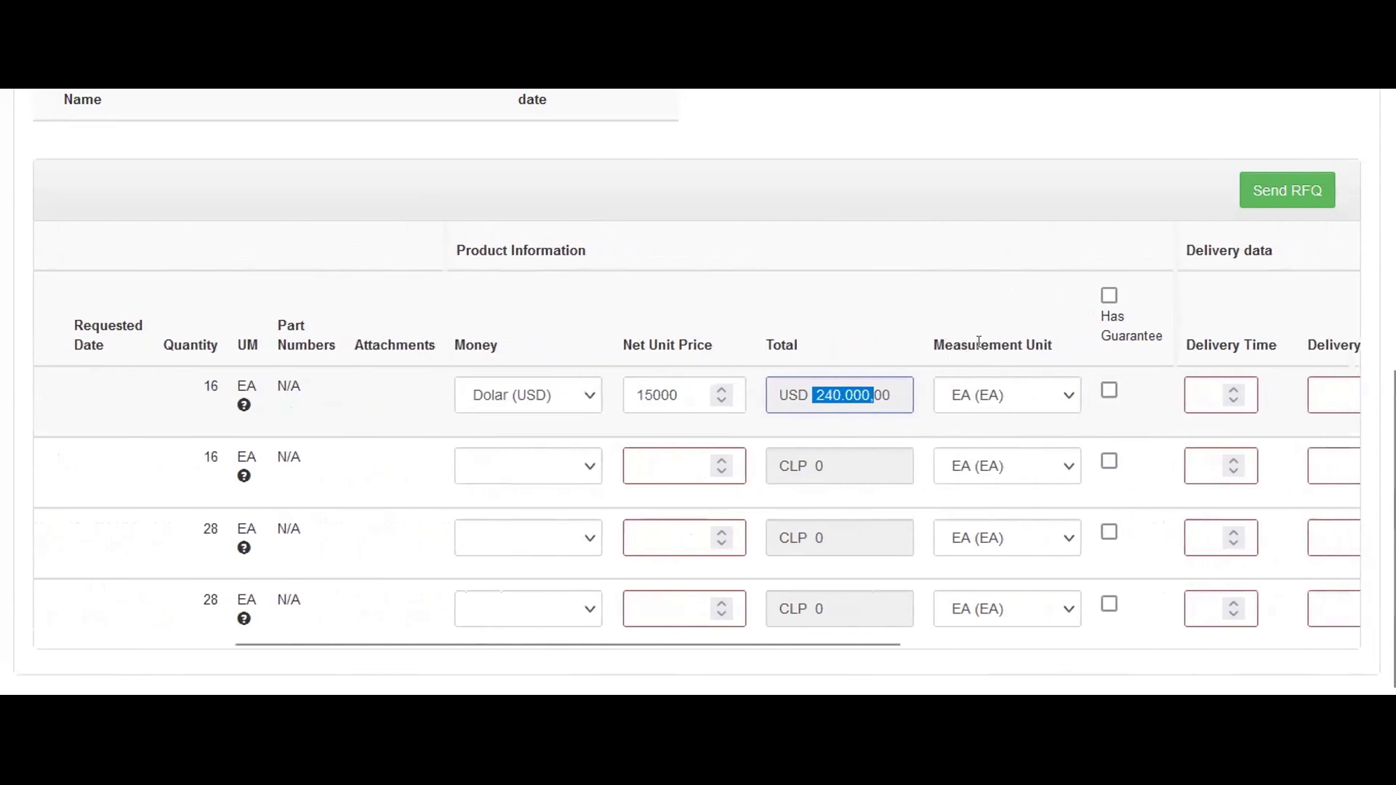
Keep the first item's measurement unit as EA, set its delivery time to 60 and its delivery terms to Cost and Freight (CFR).
{"action": "left_click", "coordinate": [944, 396]}
{"action": "scroll", "coordinate": [885, 378], "scroll_direction": "right", "scroll_amount": 3}
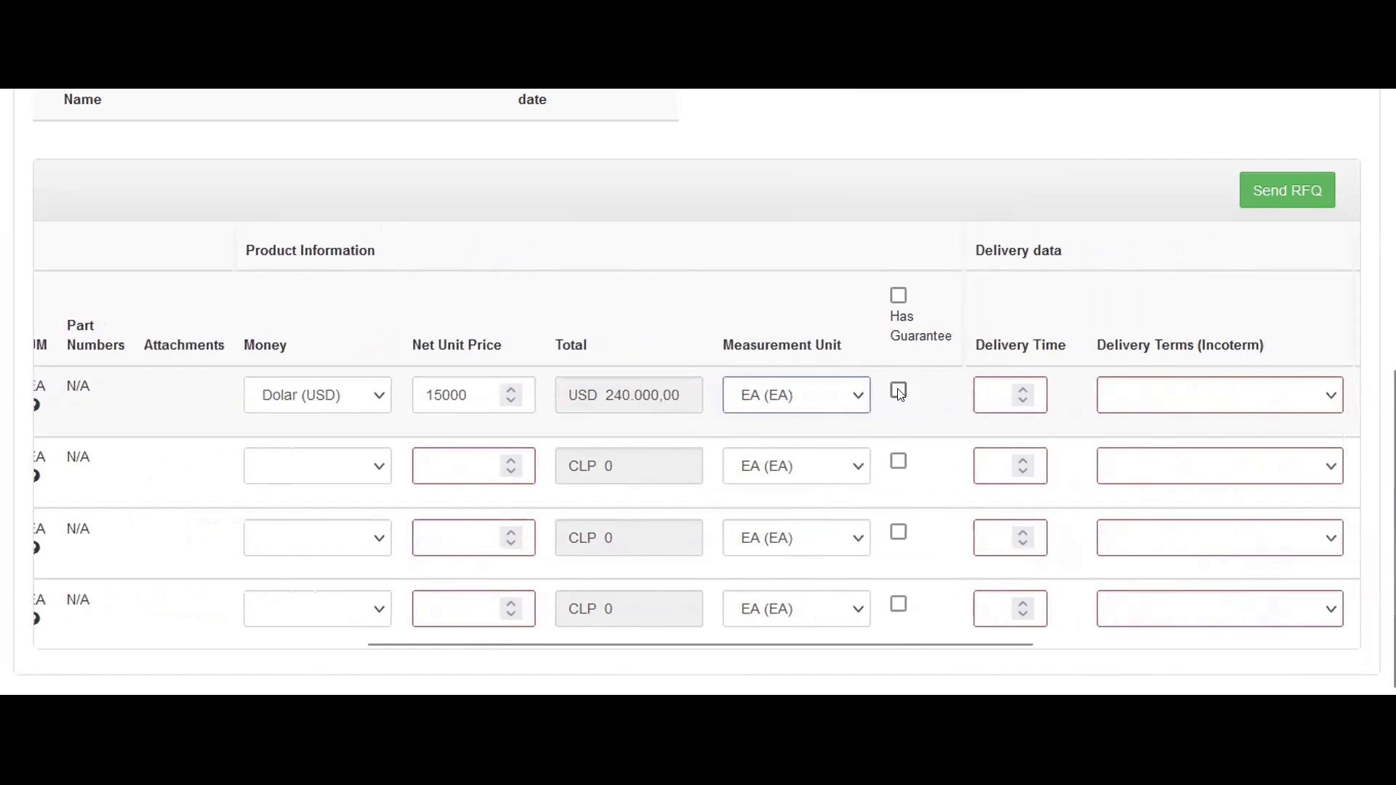
{"action": "scroll", "coordinate": [853, 393], "scroll_direction": "right", "scroll_amount": 1}
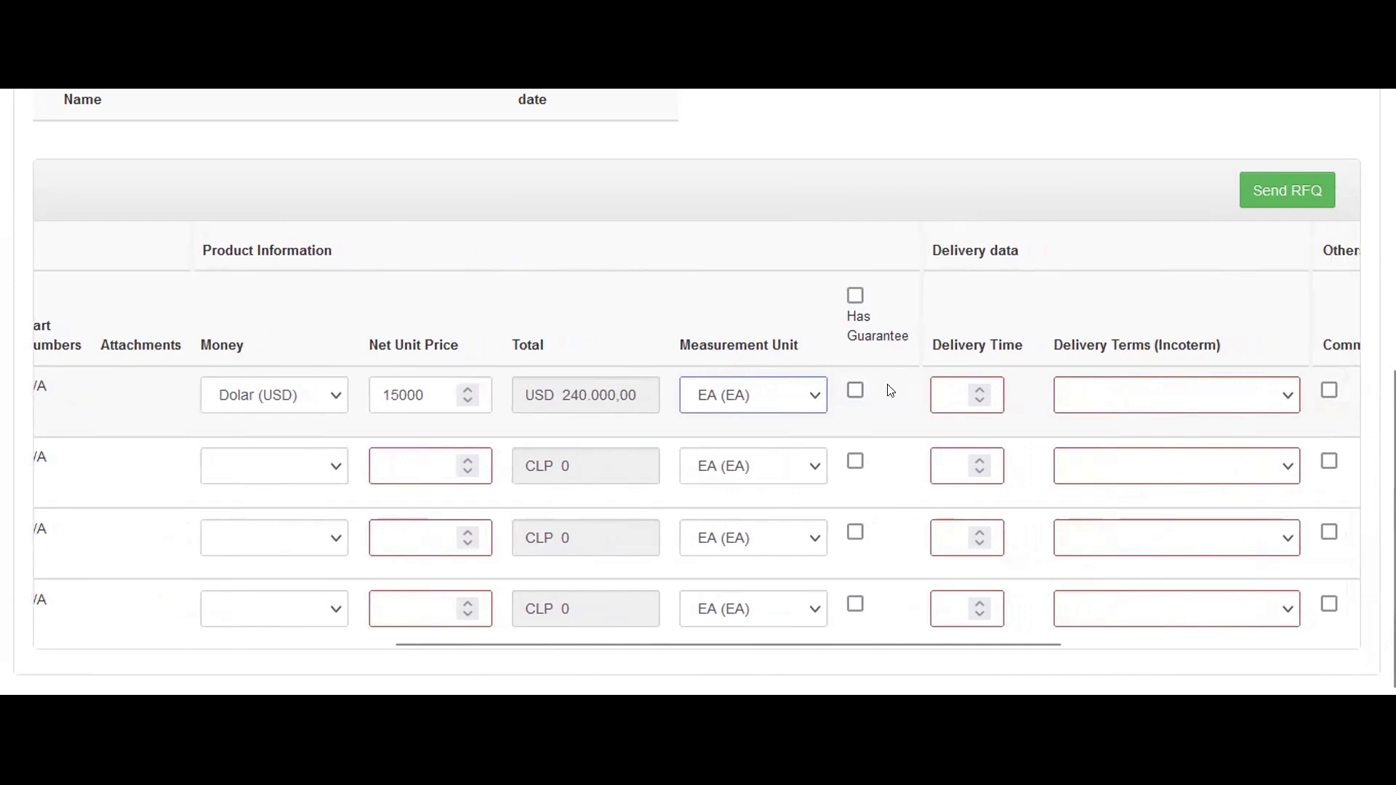
{"action": "scroll", "coordinate": [891, 392], "scroll_direction": "right", "scroll_amount": 3}
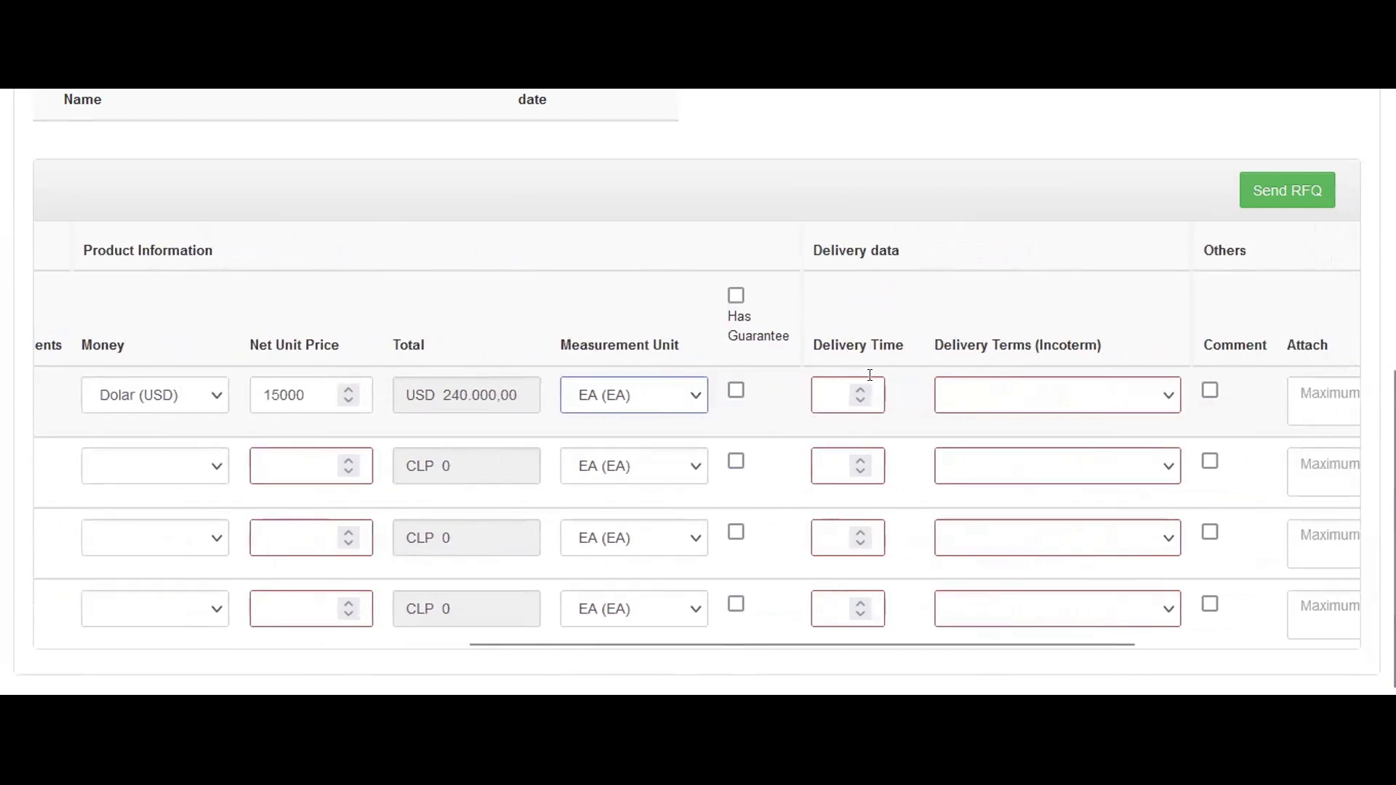
{"action": "left_click", "coordinate": [821, 395]}
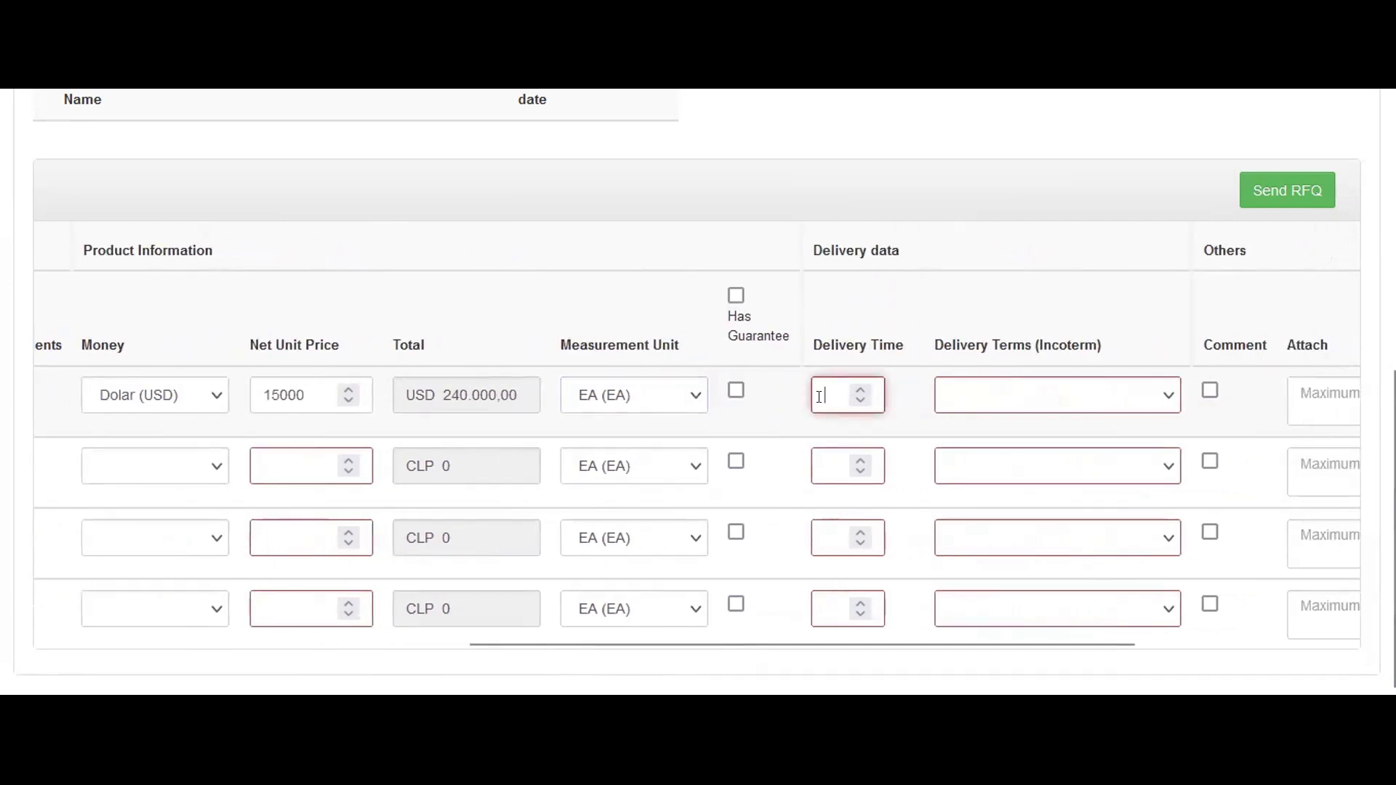
{"action": "type", "text": "60"}
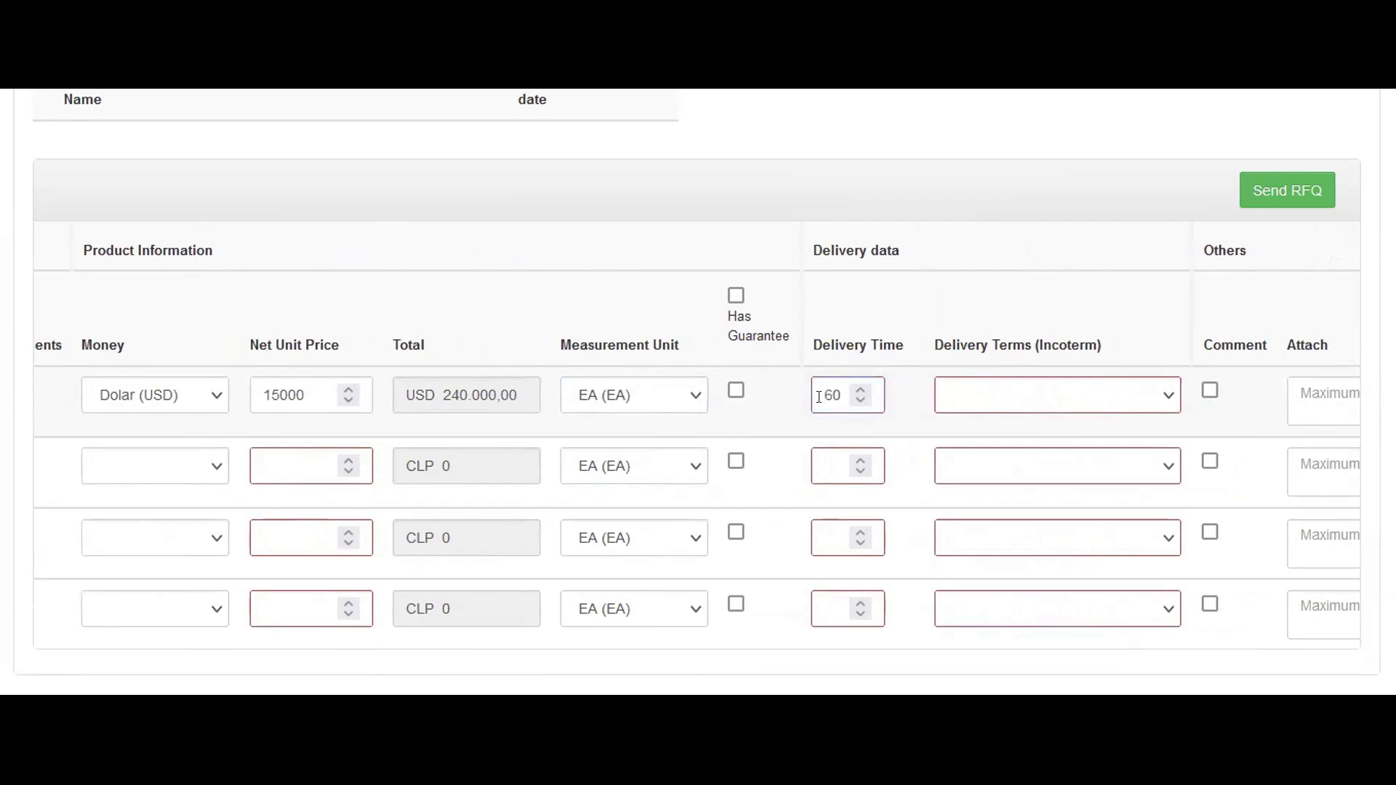
{"action": "left_click", "coordinate": [1023, 393]}
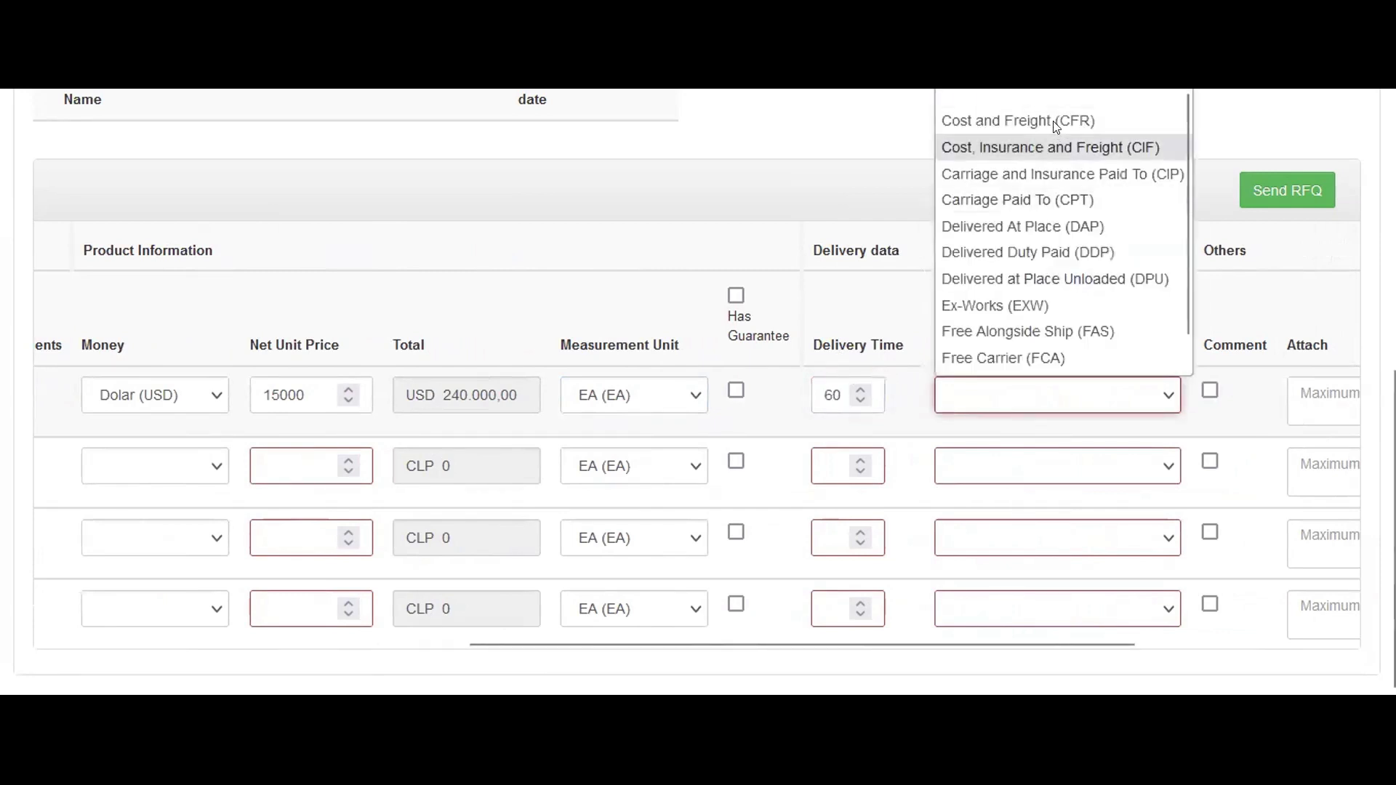
{"action": "left_click", "coordinate": [1046, 120]}
Try out the first item's Comment checkbox and its free-text field, leaving the box unticked and the text empty.
{"action": "scroll", "coordinate": [963, 386], "scroll_direction": "right", "scroll_amount": 5}
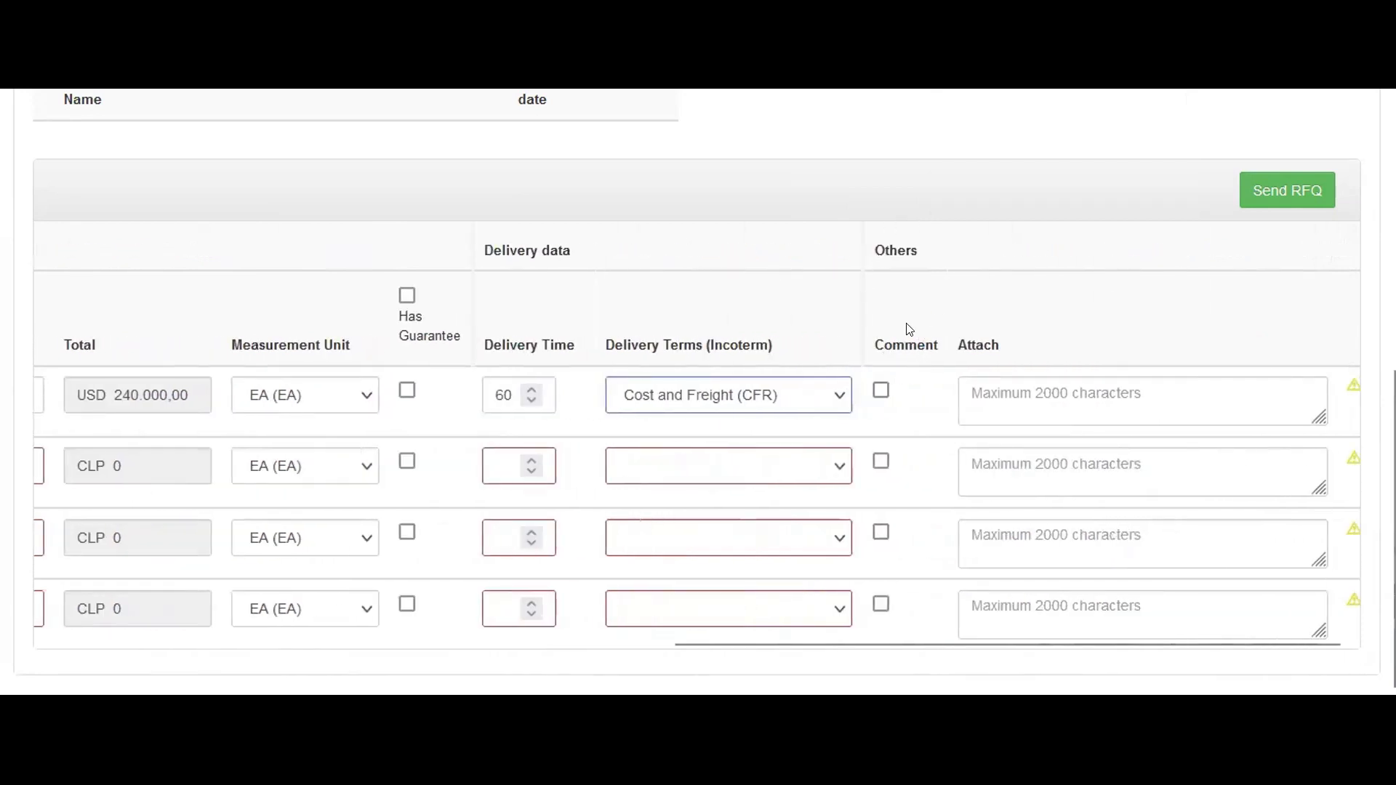
{"action": "left_click", "coordinate": [1062, 384]}
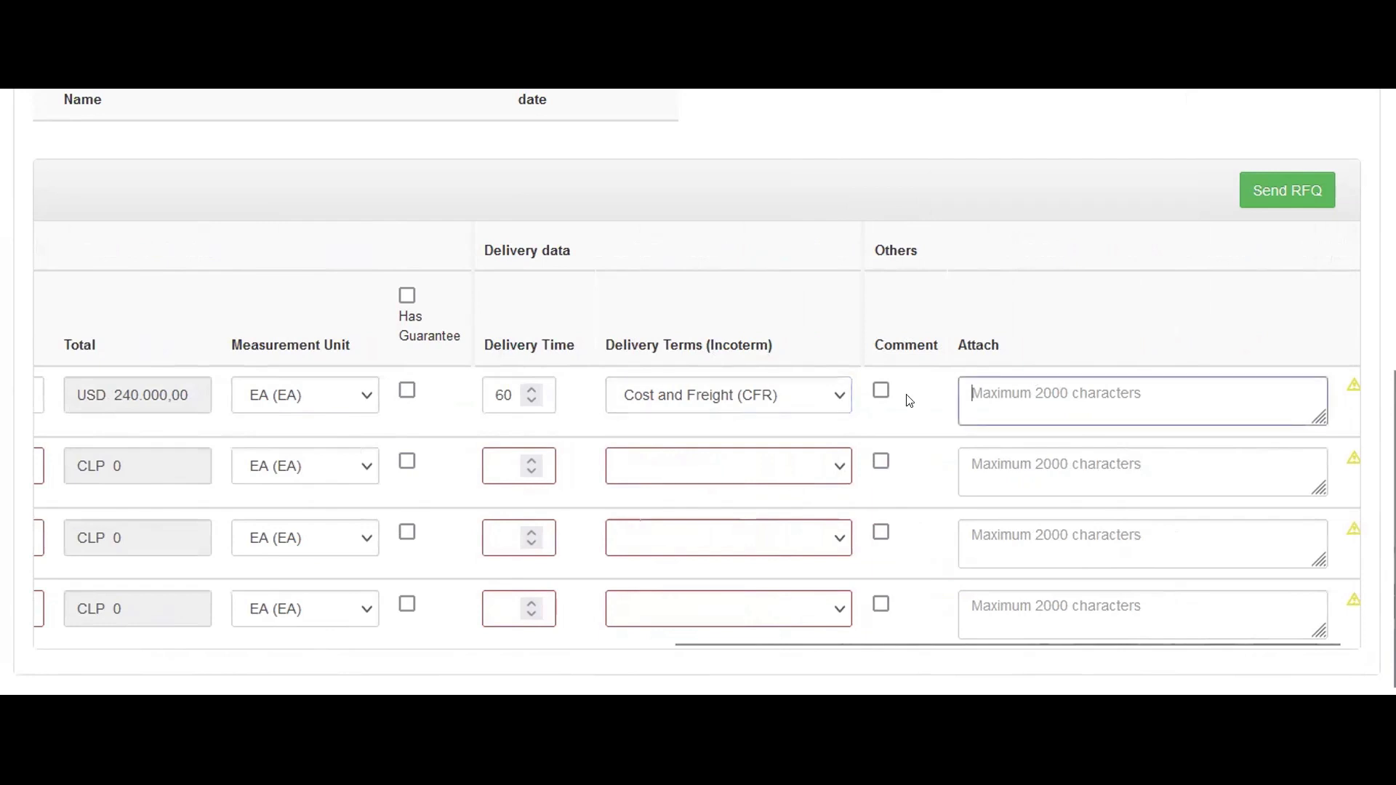
{"action": "left_click", "coordinate": [881, 391]}
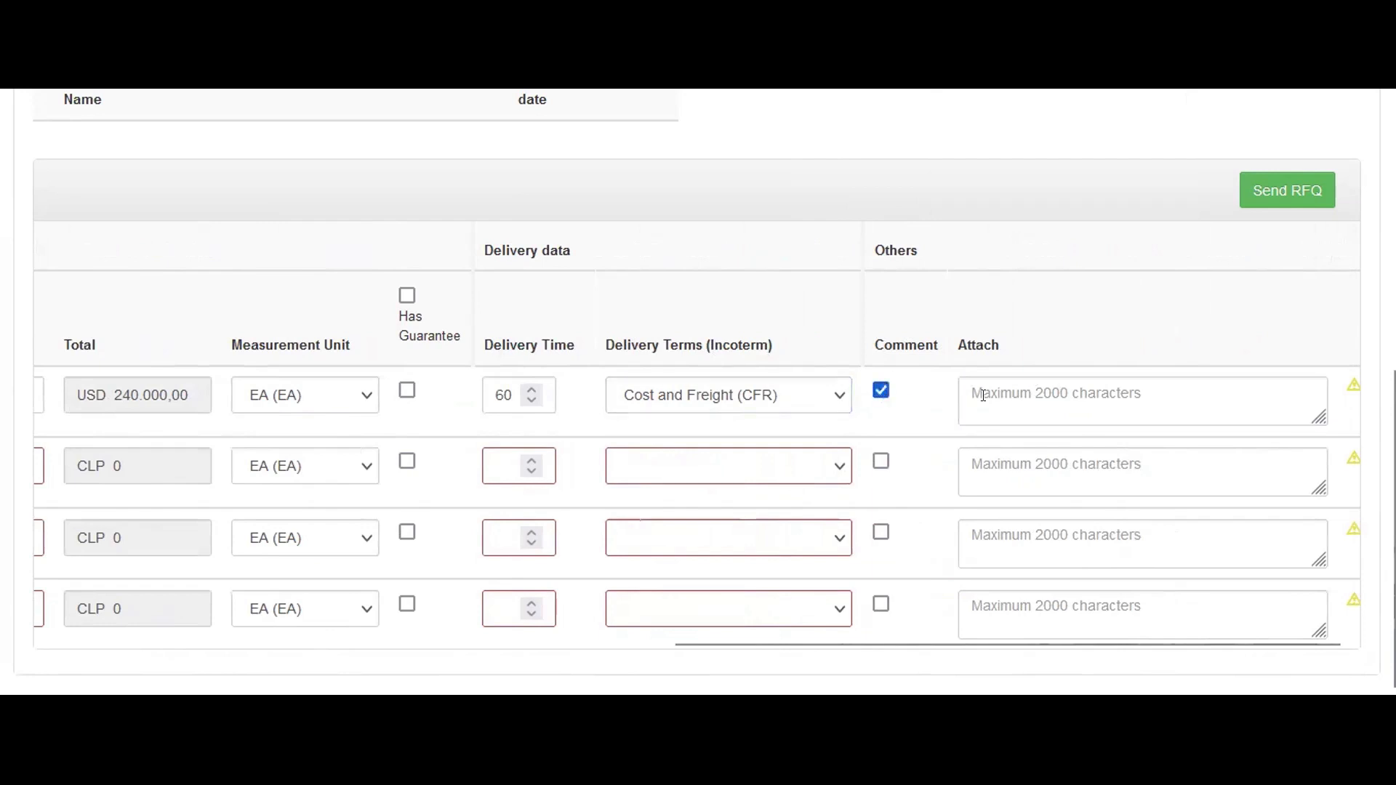
{"action": "left_click", "coordinate": [1003, 385]}
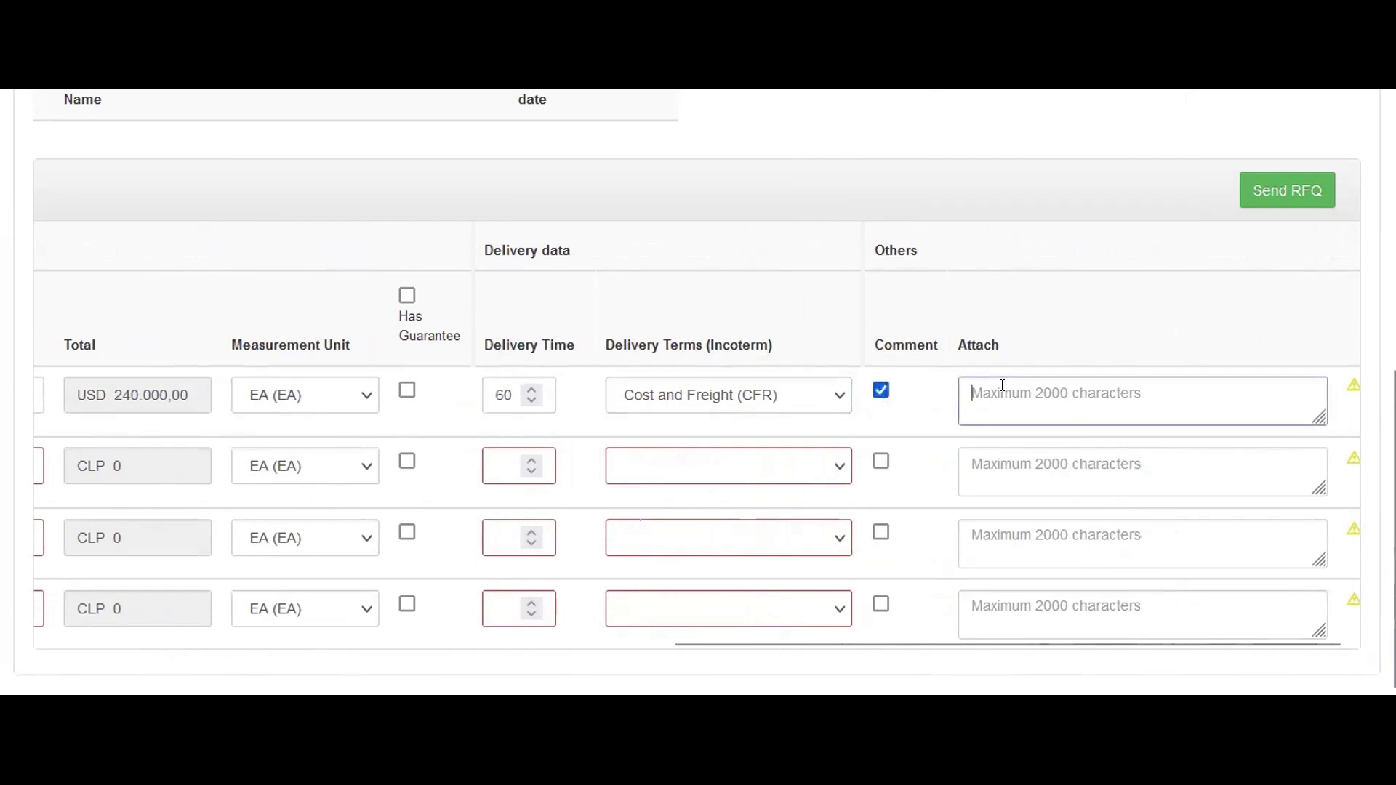
{"action": "left_click", "coordinate": [882, 391]}
{"action": "left_click", "coordinate": [1062, 392]}
{"action": "scroll", "coordinate": [1207, 389], "scroll_direction": "right", "scroll_amount": 1}
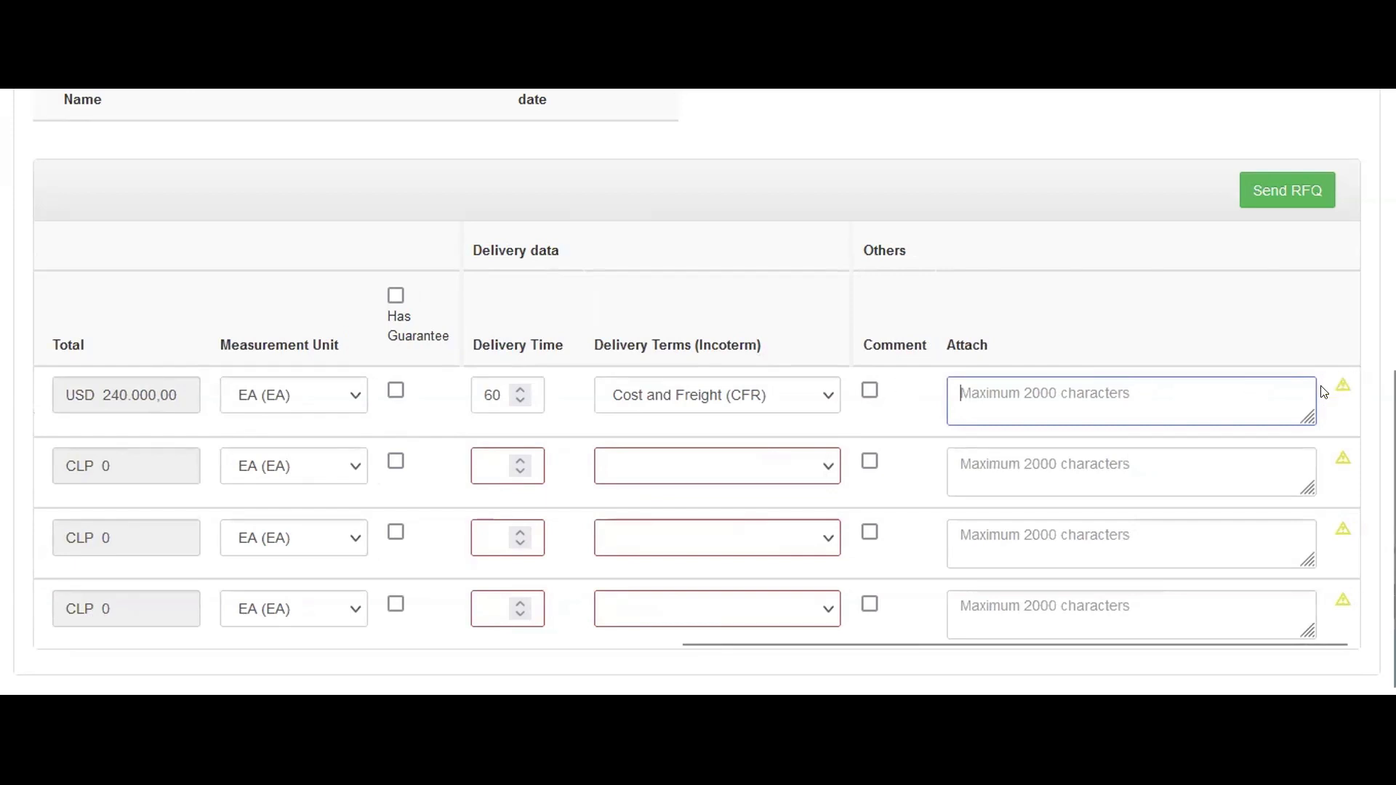
Review the first item's quoted data, the RFQ attachments area, and the offer's export and import options.
{"action": "scroll", "coordinate": [646, 400], "scroll_direction": "left", "scroll_amount": 5}
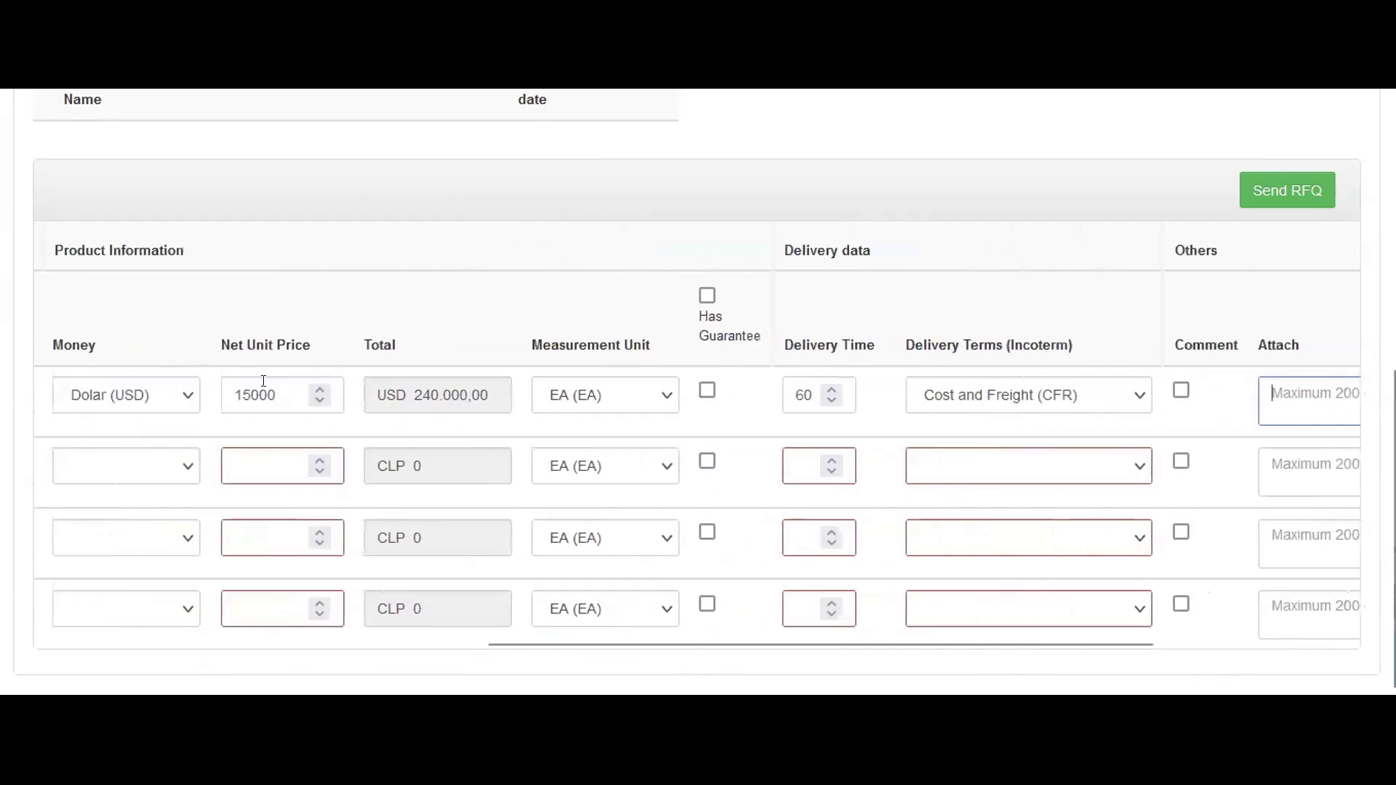
{"action": "scroll", "coordinate": [587, 367], "scroll_direction": "up", "scroll_amount": 3}
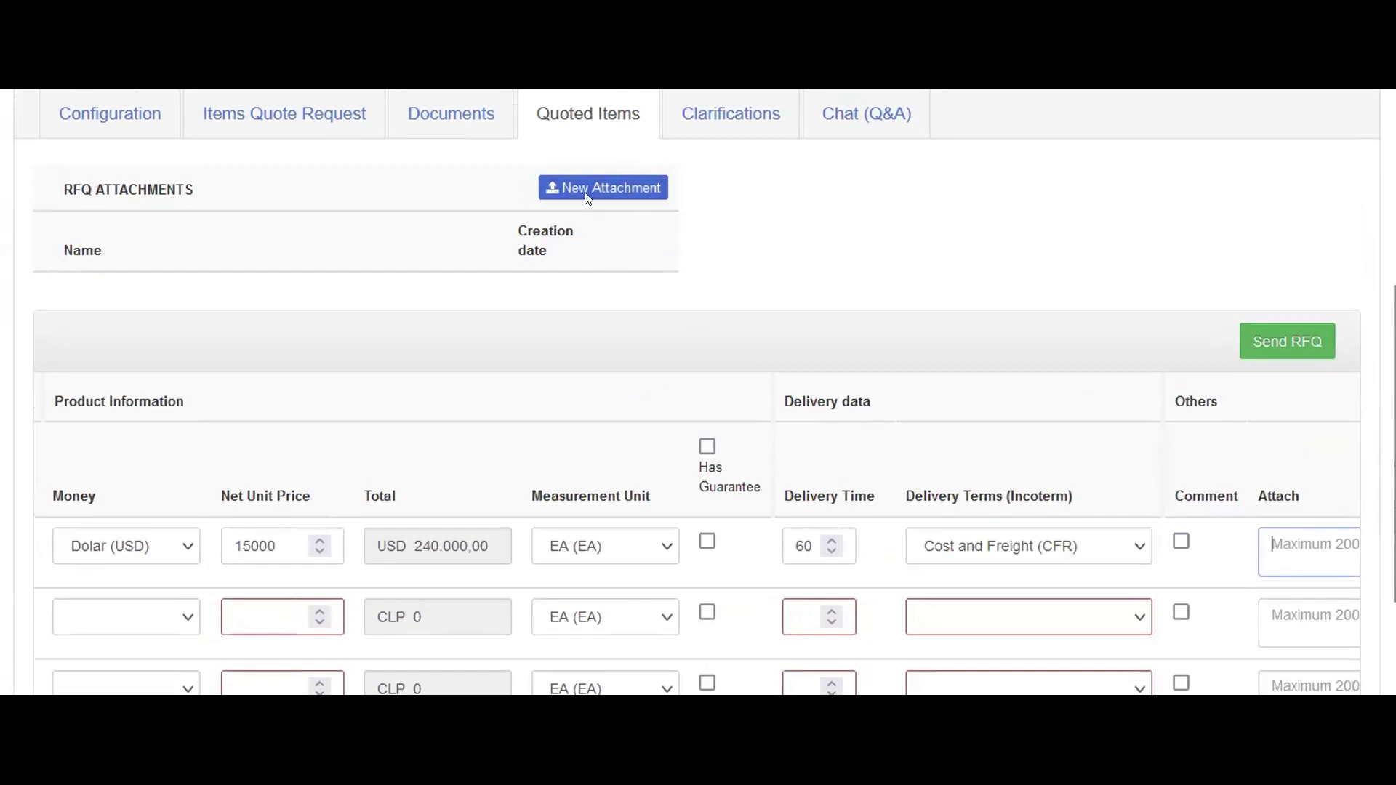
{"action": "scroll", "coordinate": [592, 188], "scroll_direction": "up", "scroll_amount": 1}
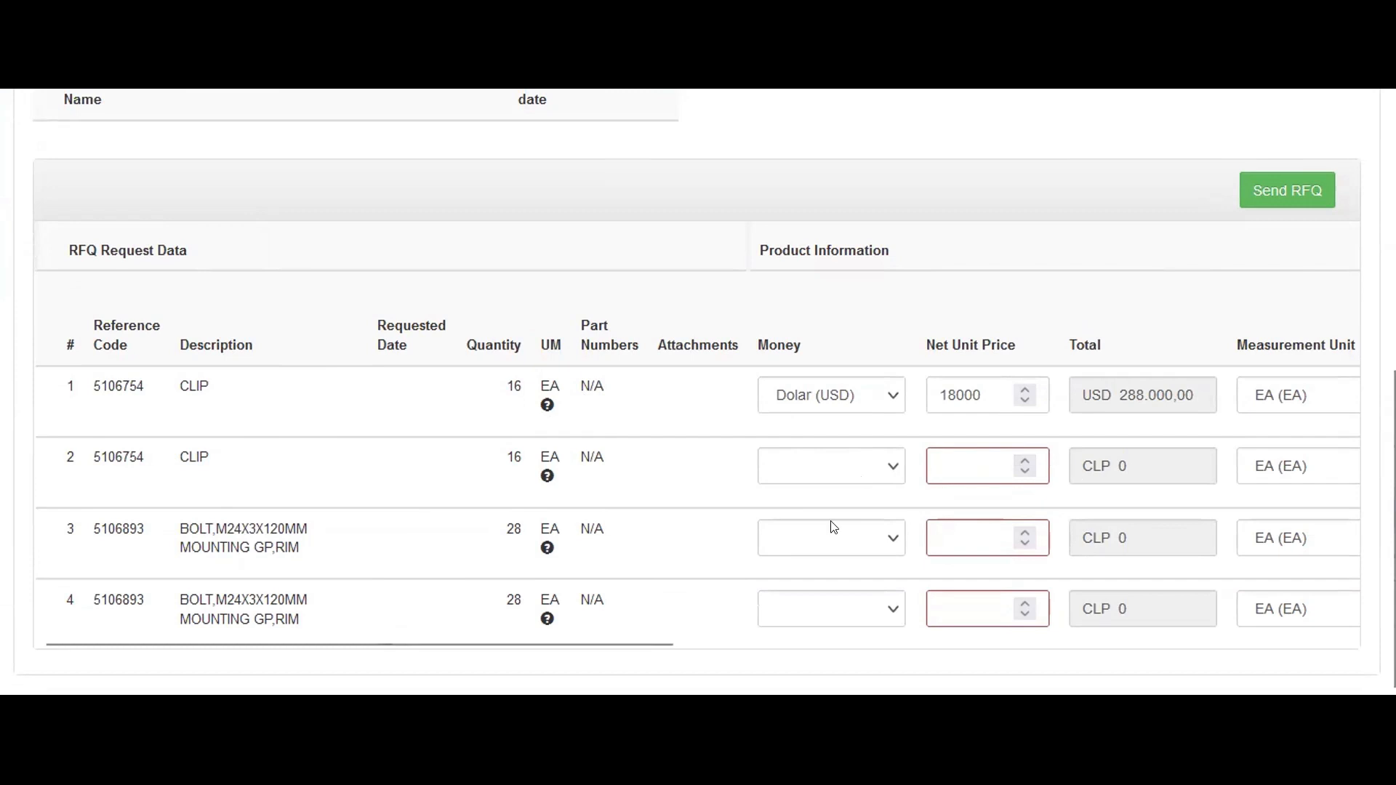
{"action": "scroll", "coordinate": [773, 505], "scroll_direction": "up", "scroll_amount": 5}
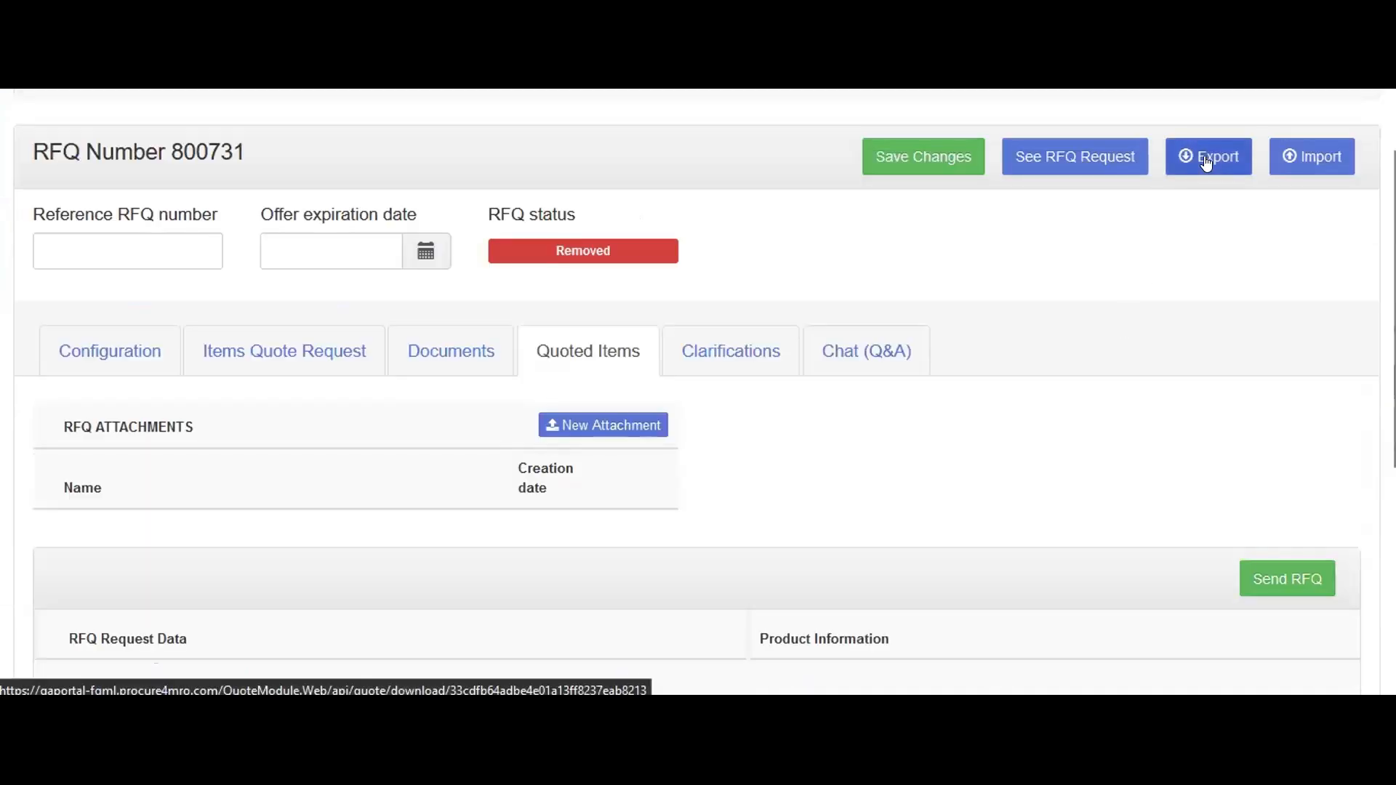
{"action": "scroll", "coordinate": [763, 487], "scroll_direction": "down", "scroll_amount": 5}
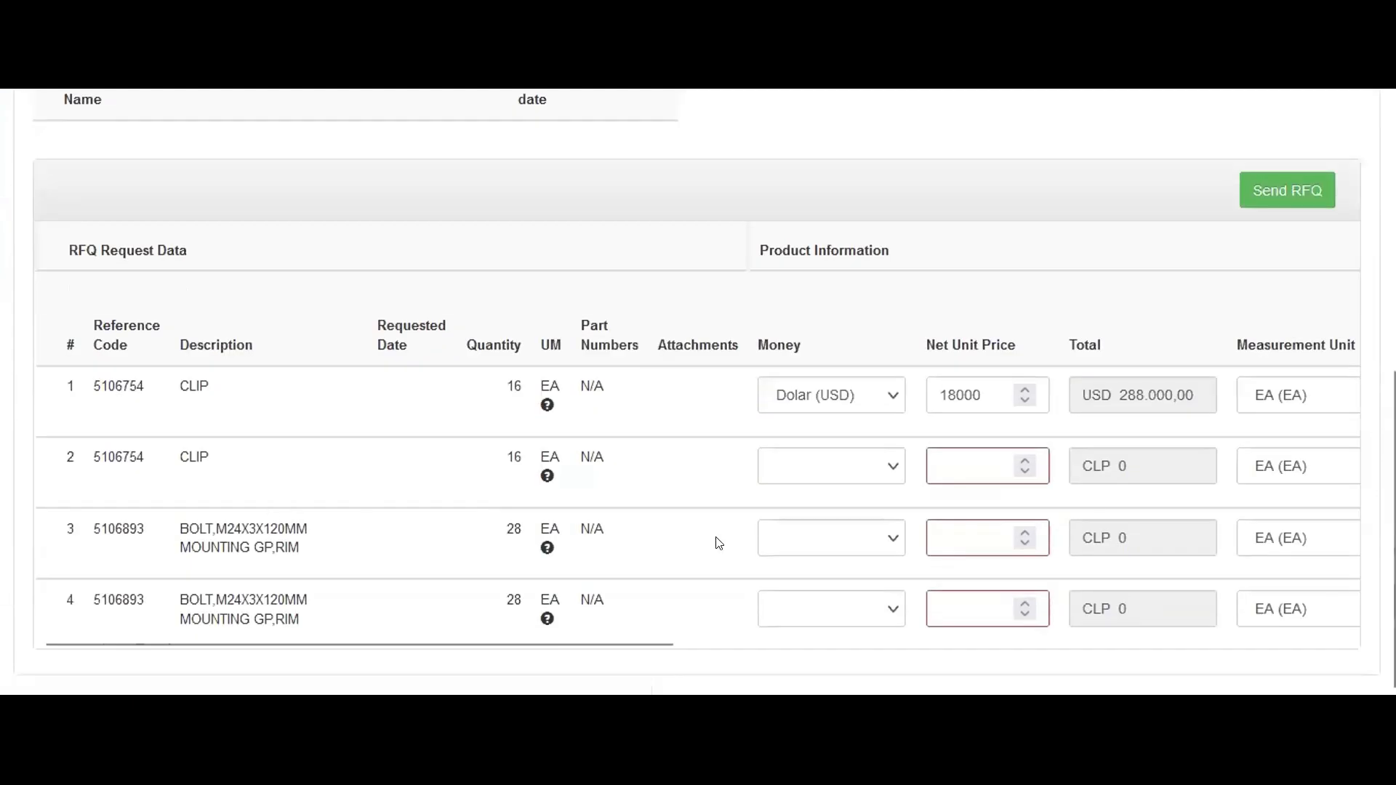
{"action": "scroll", "coordinate": [982, 448], "scroll_direction": "up", "scroll_amount": 5}
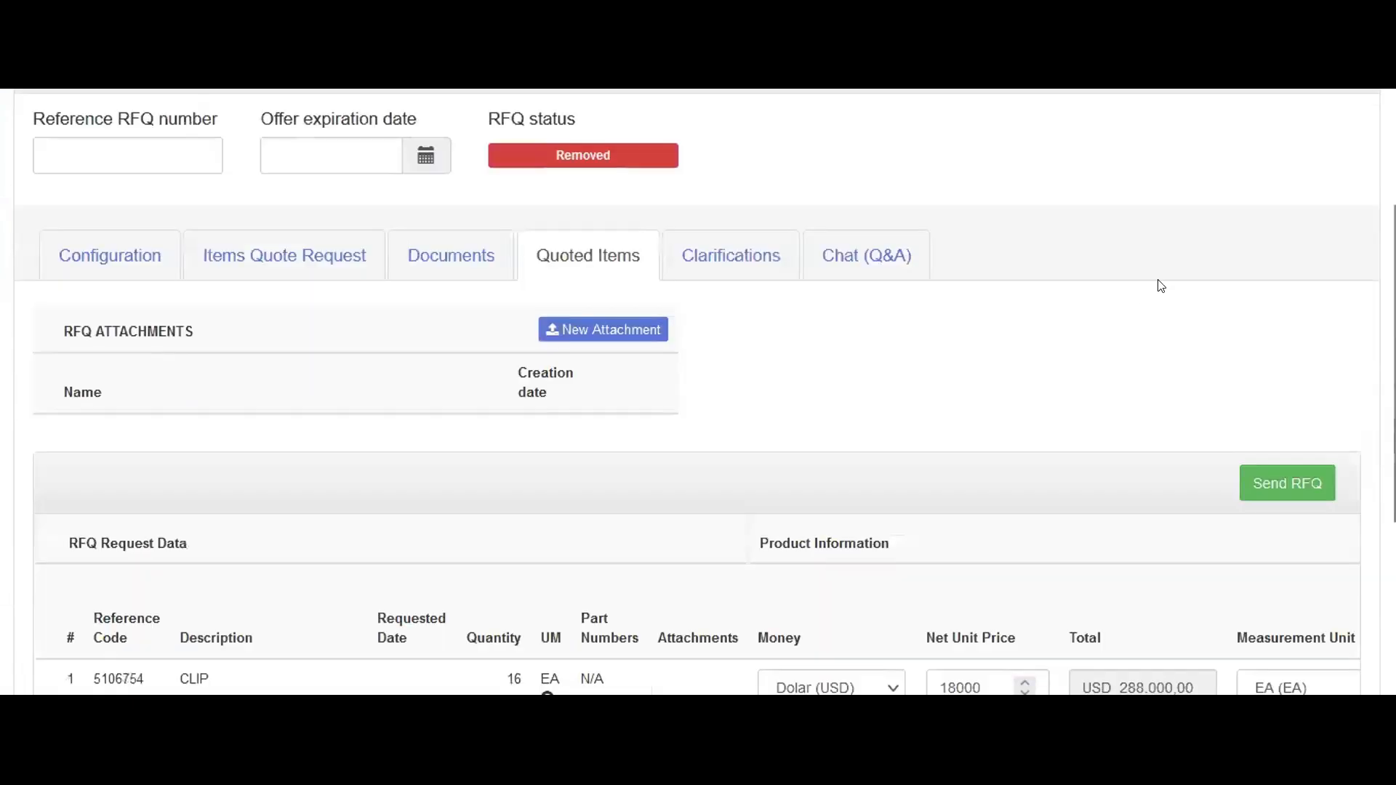
Look over the quoted items and export the RFQ offer.
{"action": "scroll", "coordinate": [1075, 347], "scroll_direction": "down", "scroll_amount": 2}
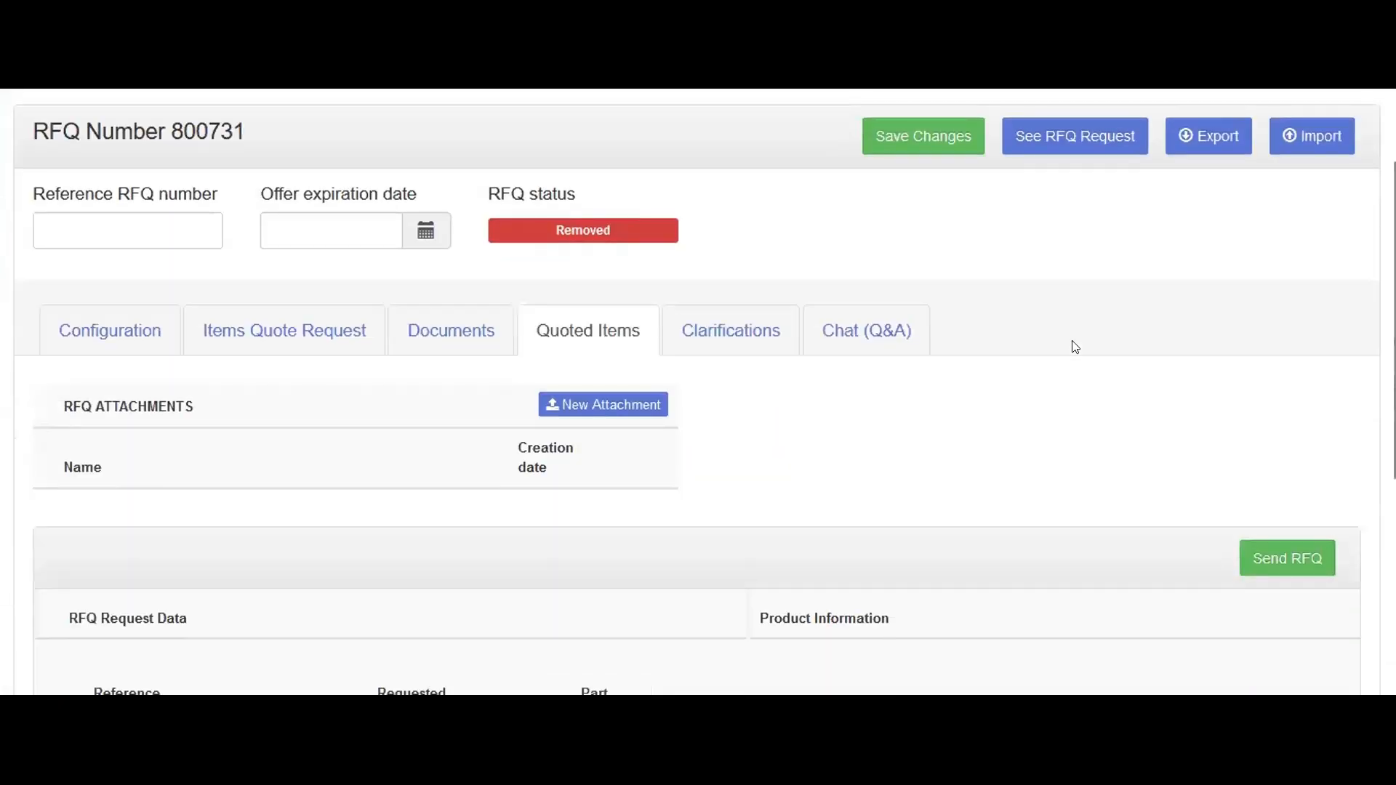
{"action": "scroll", "coordinate": [1156, 378], "scroll_direction": "up", "scroll_amount": 2}
{"action": "scroll", "coordinate": [1060, 383], "scroll_direction": "down", "scroll_amount": 7}
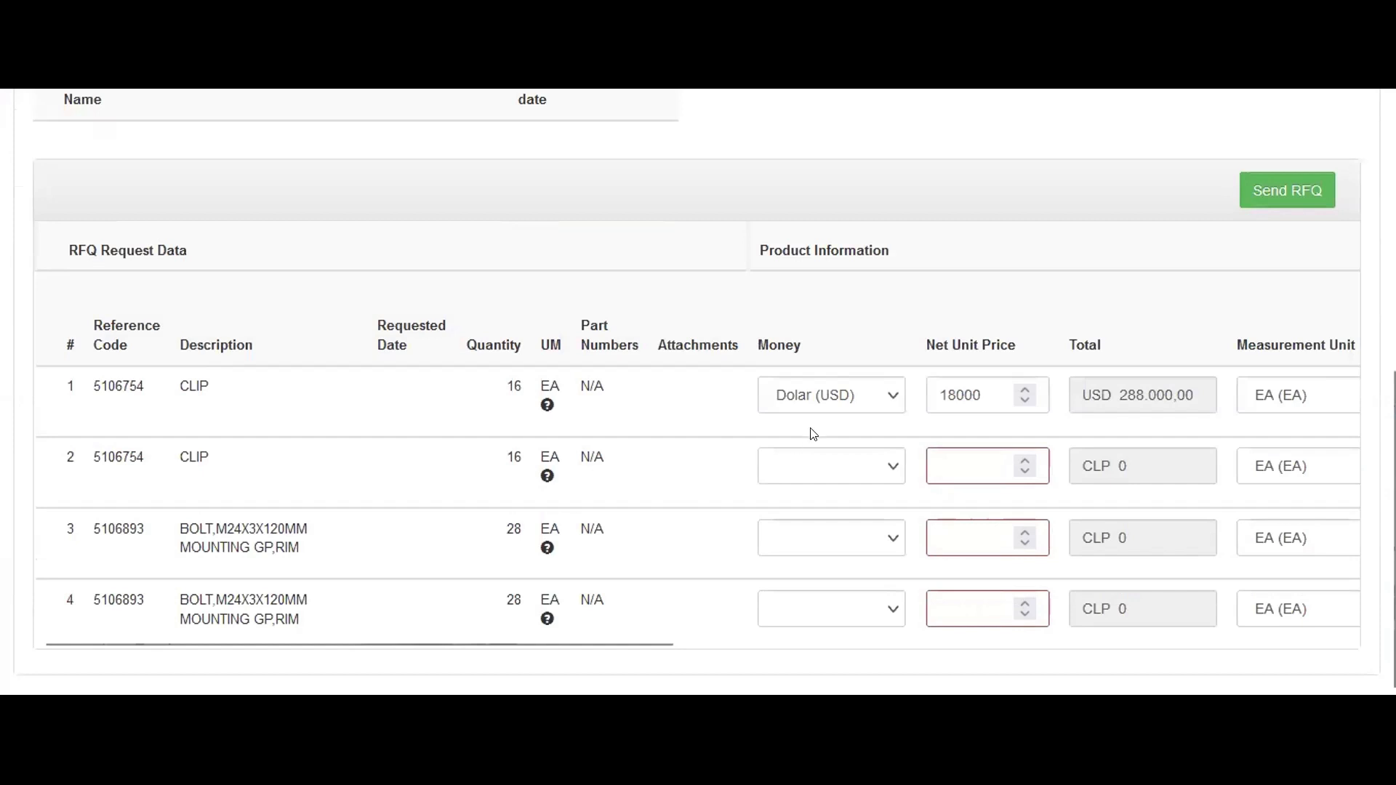
{"action": "scroll", "coordinate": [814, 435], "scroll_direction": "up", "scroll_amount": 5}
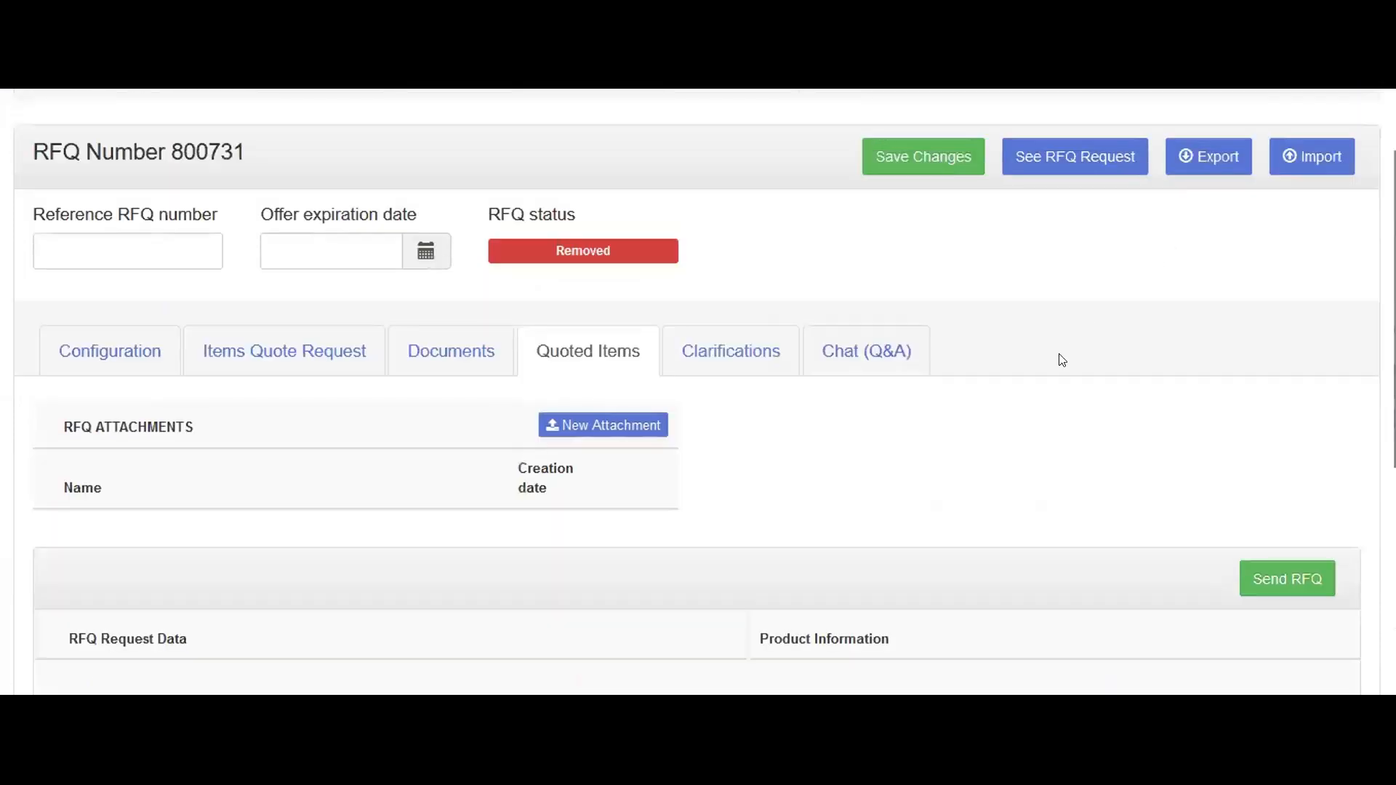
{"action": "scroll", "coordinate": [875, 421], "scroll_direction": "down", "scroll_amount": 5}
{"action": "scroll", "coordinate": [742, 477], "scroll_direction": "up", "scroll_amount": 6}
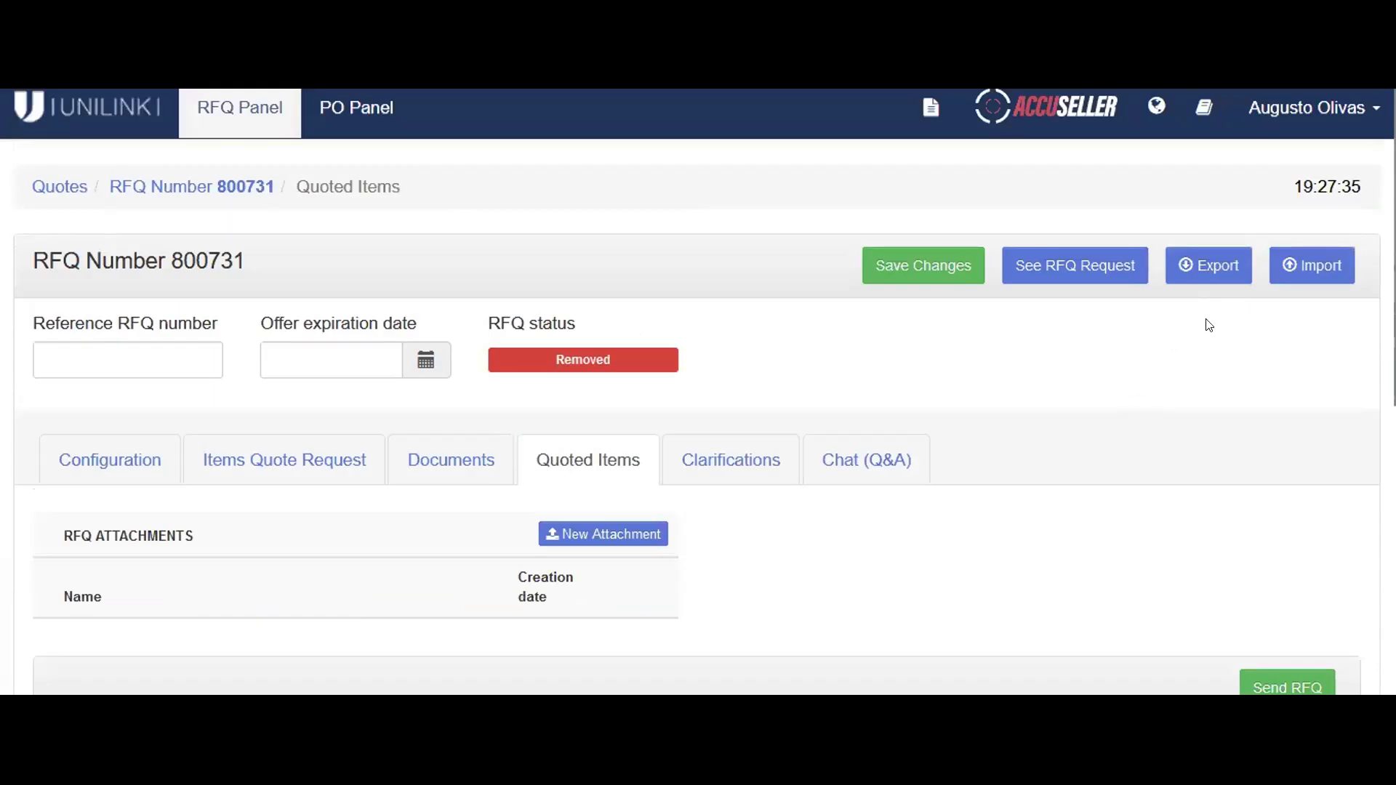
{"action": "left_click", "coordinate": [1213, 266]}
Check the first item's quoted data, save the changes to the offer, and acknowledge the confirmation.
{"action": "scroll", "coordinate": [909, 489], "scroll_direction": "down", "scroll_amount": 5}
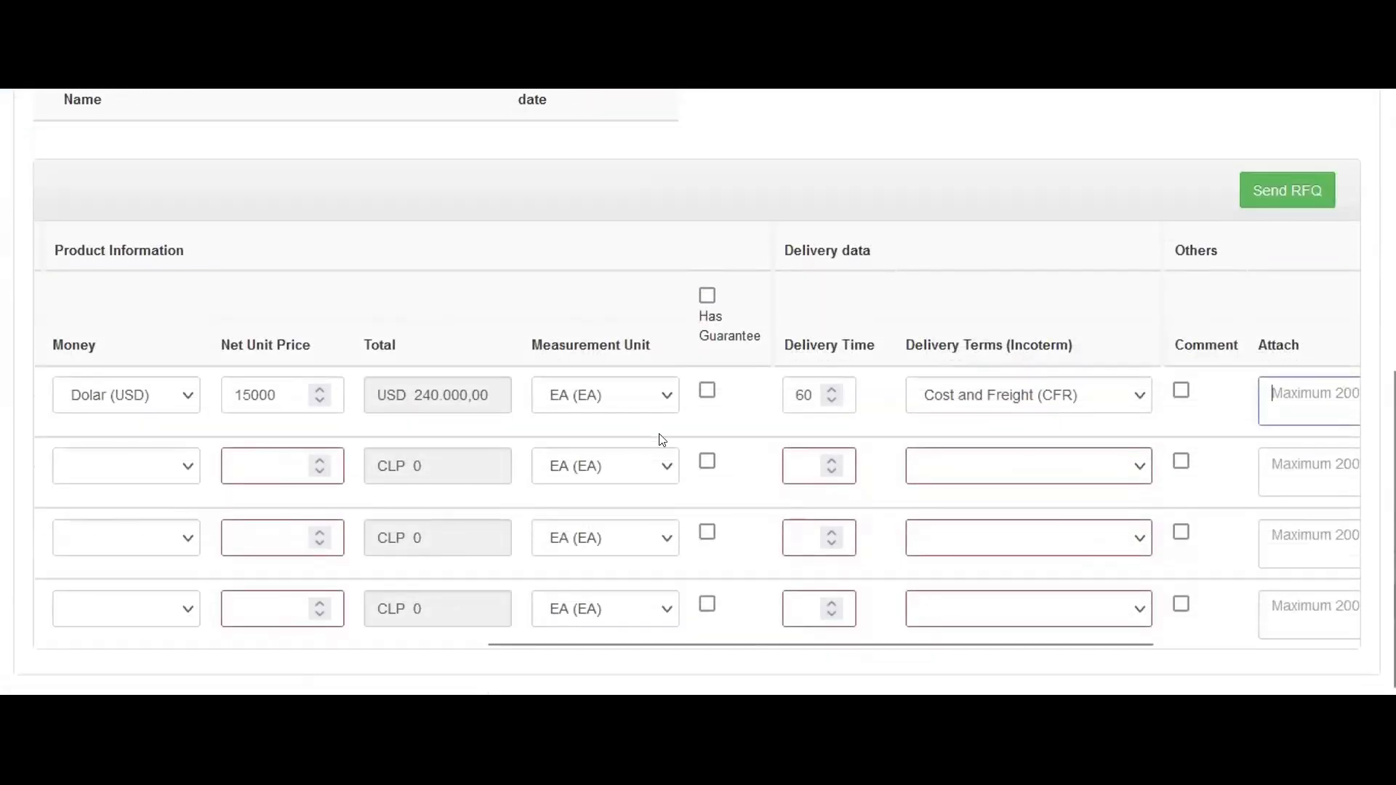
{"action": "scroll", "coordinate": [867, 429], "scroll_direction": "left", "scroll_amount": 6}
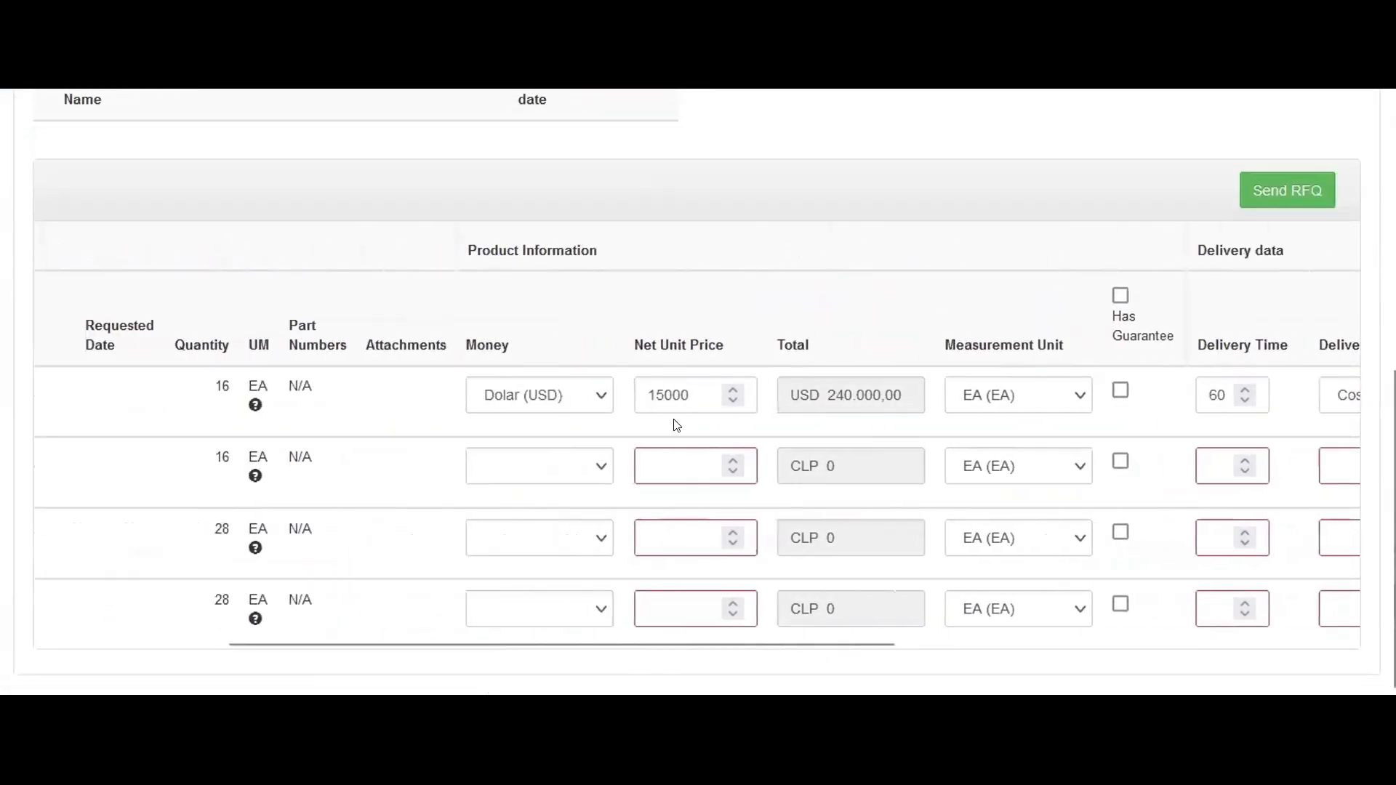
{"action": "scroll", "coordinate": [649, 427], "scroll_direction": "left", "scroll_amount": 3}
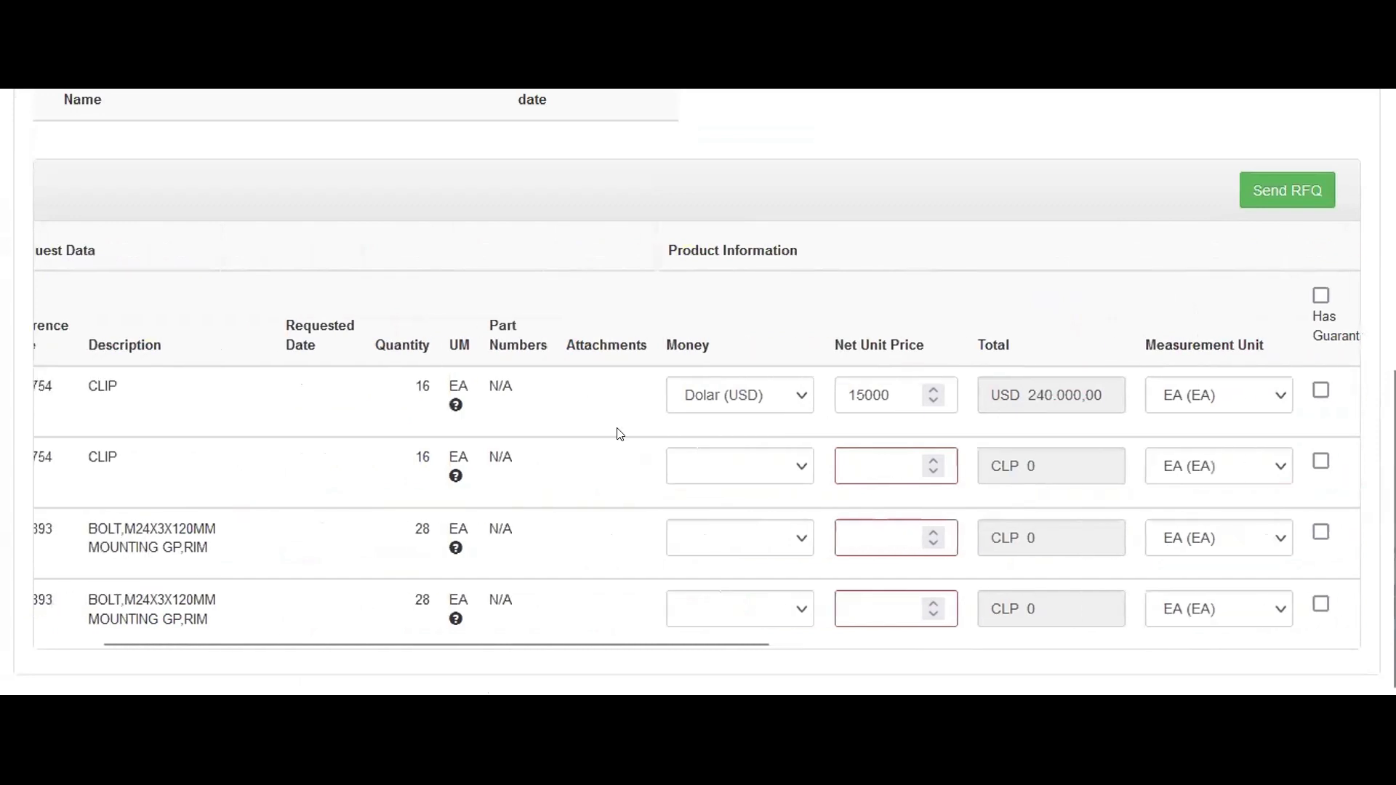
{"action": "scroll", "coordinate": [620, 434], "scroll_direction": "left", "scroll_amount": 2}
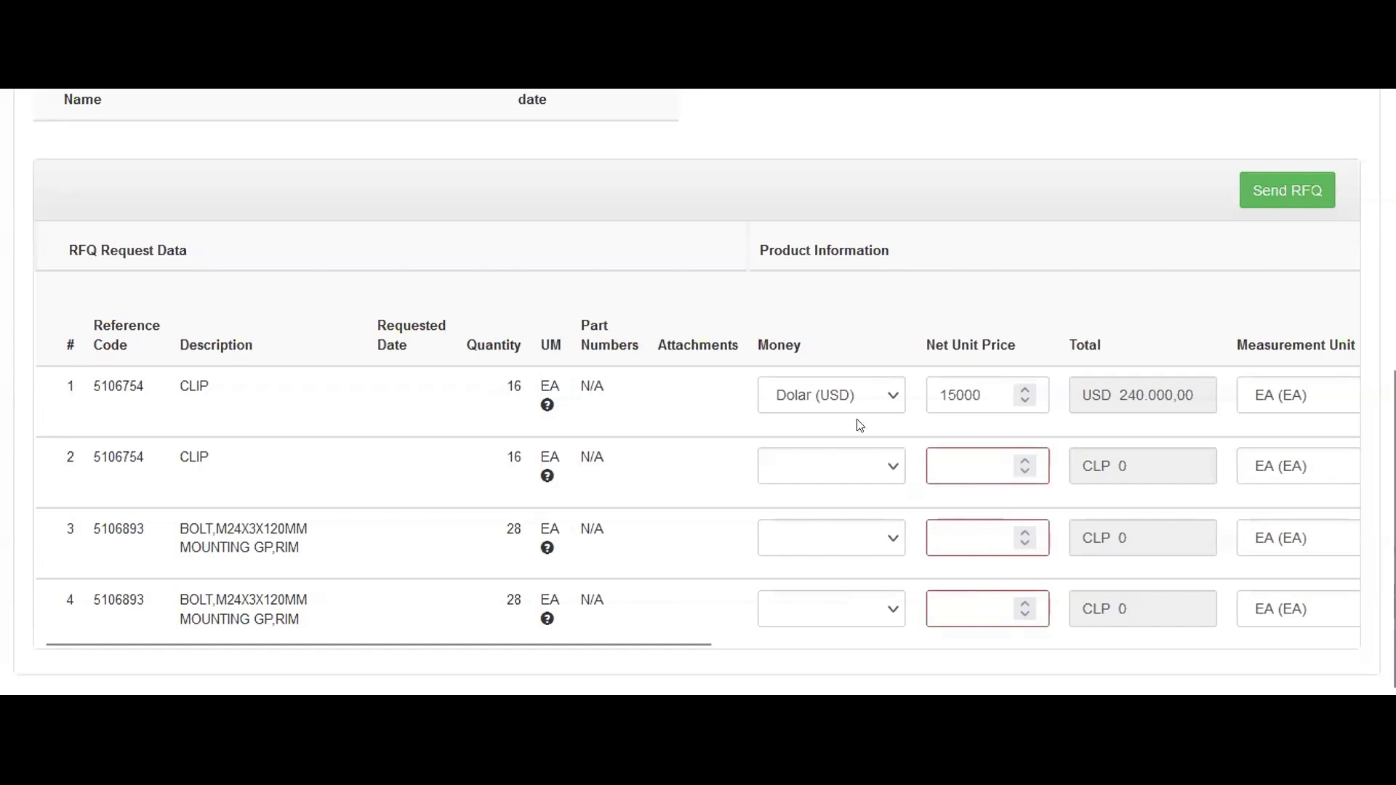
{"action": "scroll", "coordinate": [849, 311], "scroll_direction": "up", "scroll_amount": 1}
{"action": "scroll", "coordinate": [849, 311], "scroll_direction": "up", "scroll_amount": 5}
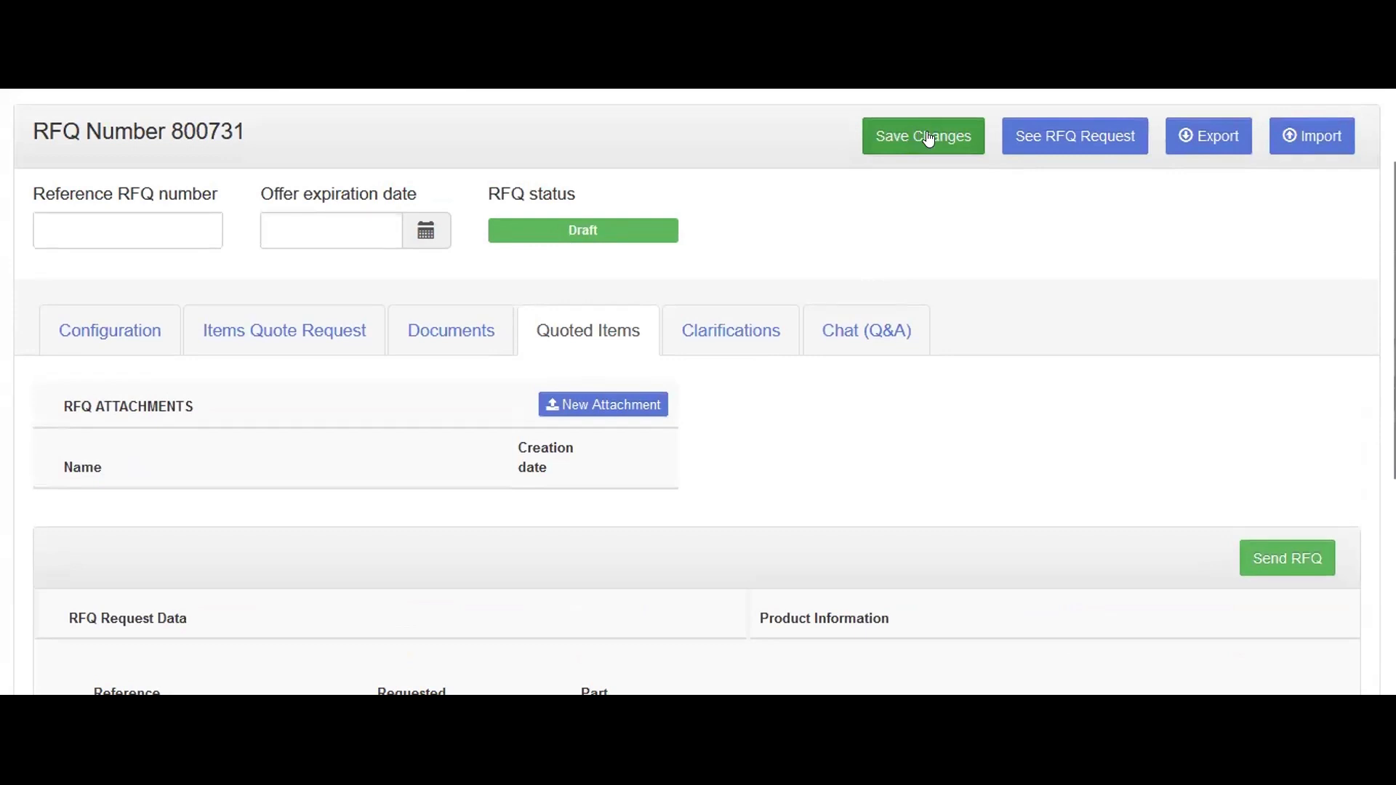
{"action": "left_click", "coordinate": [920, 137]}
{"action": "left_click", "coordinate": [918, 139]}
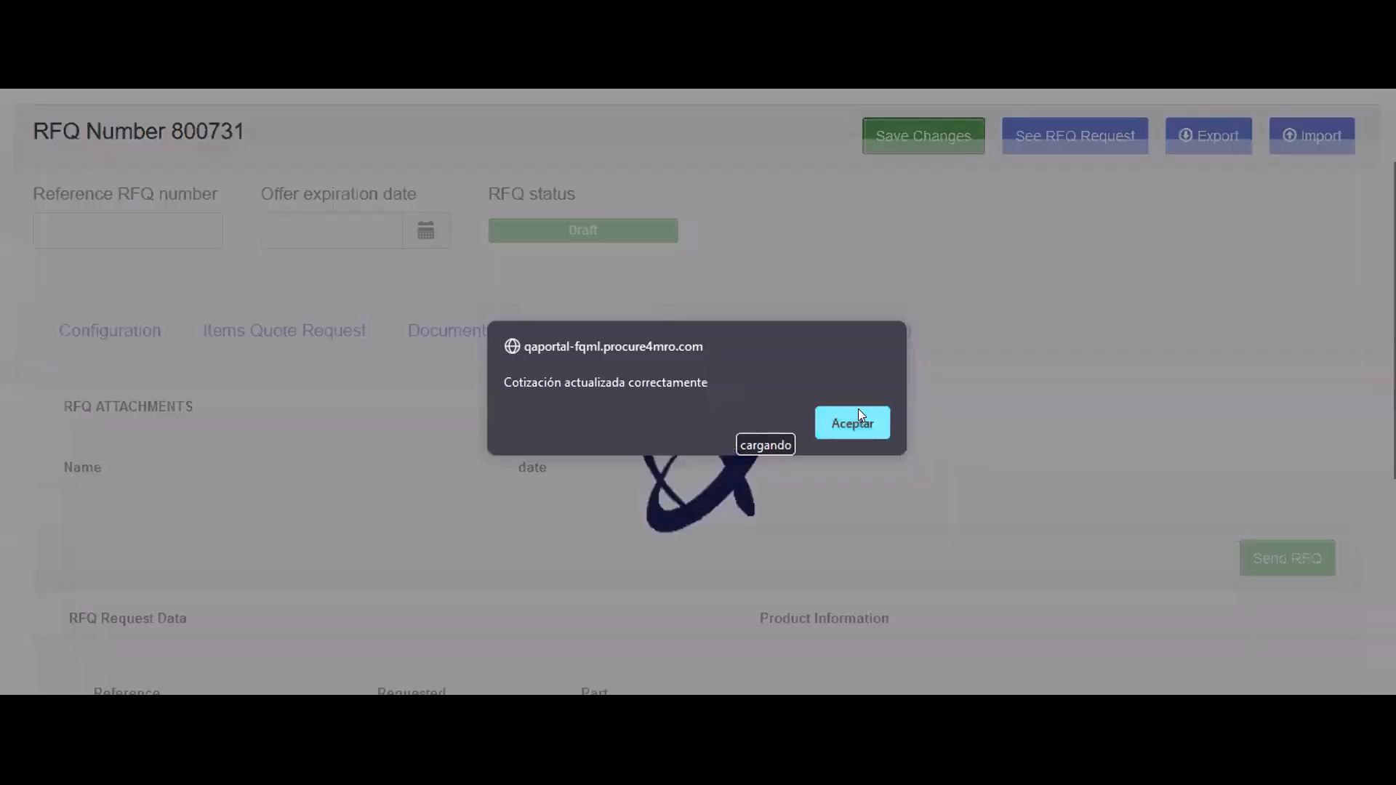
{"action": "left_click", "coordinate": [858, 411]}
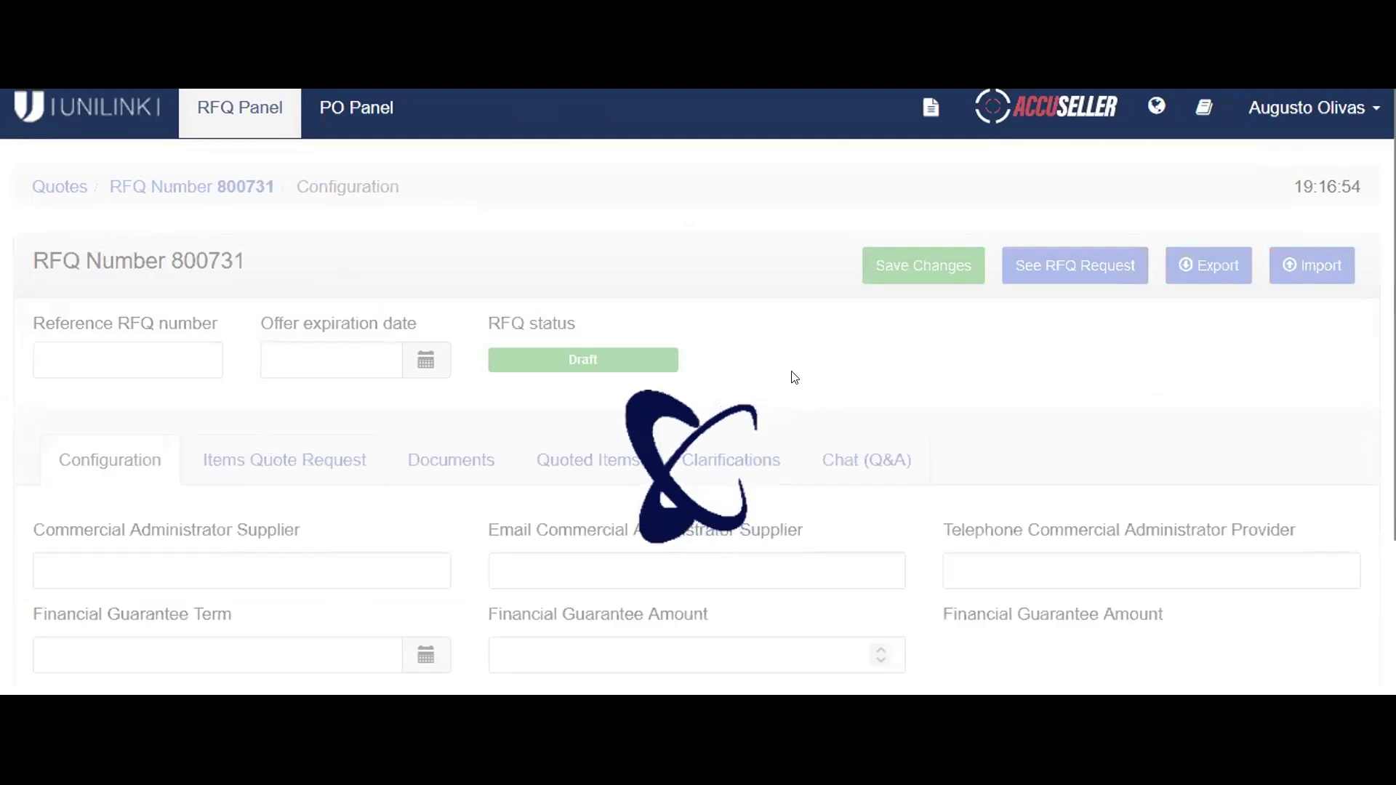
Reopen the quoted items and examine the first item's saved currency, net unit price, total, delivery time and delivery terms.
{"action": "scroll", "coordinate": [791, 393], "scroll_direction": "down", "scroll_amount": 2}
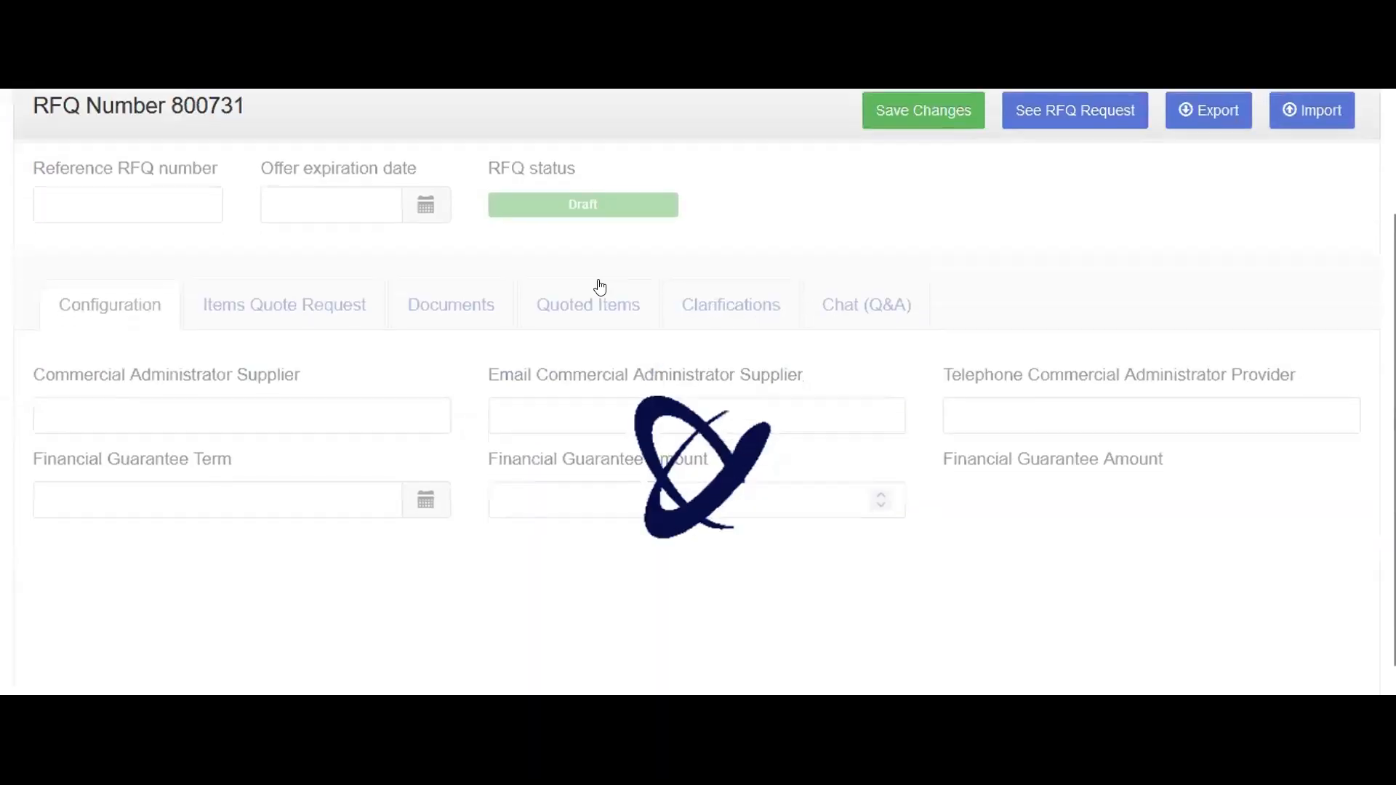
{"action": "scroll", "coordinate": [836, 275], "scroll_direction": "down", "scroll_amount": 1}
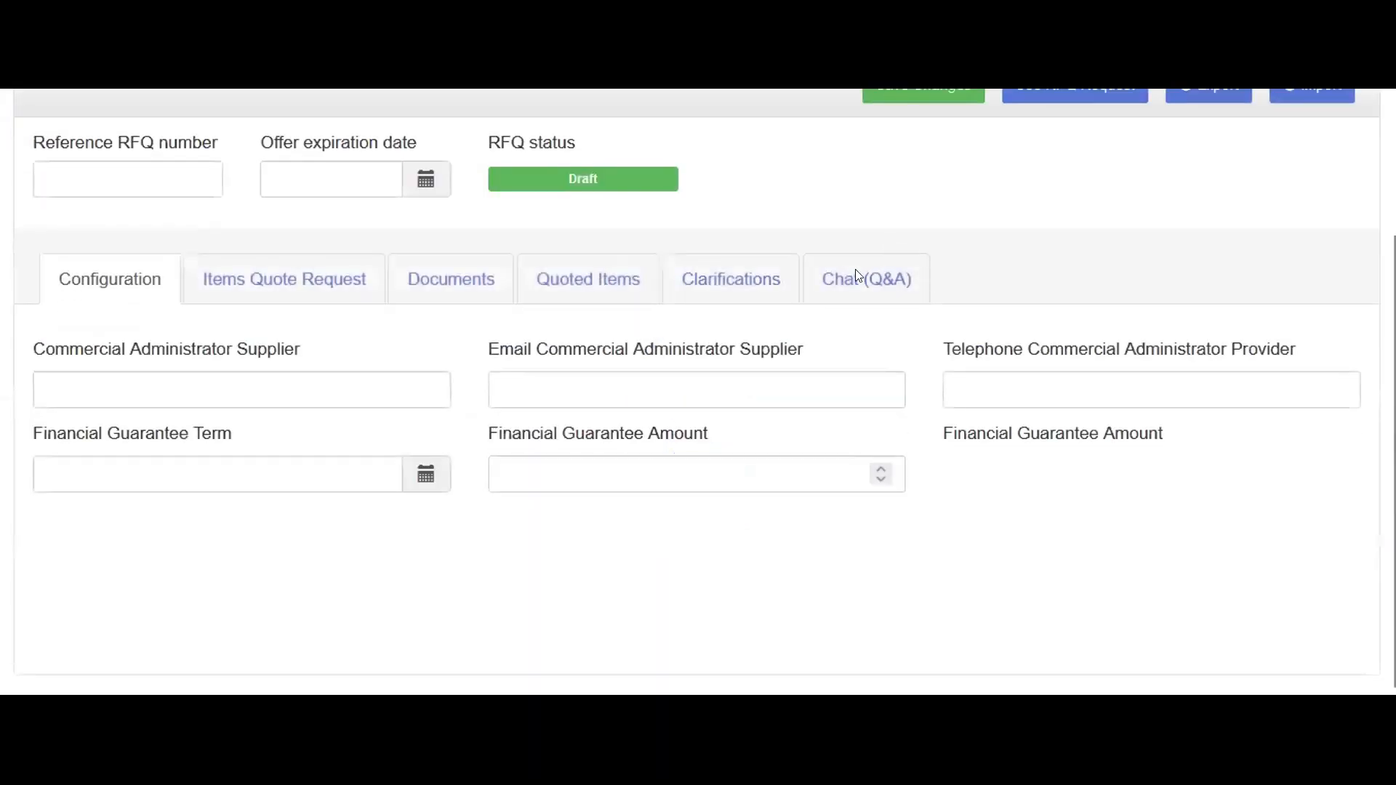
{"action": "left_click", "coordinate": [588, 279]}
{"action": "scroll", "coordinate": [746, 419], "scroll_direction": "up", "scroll_amount": 2}
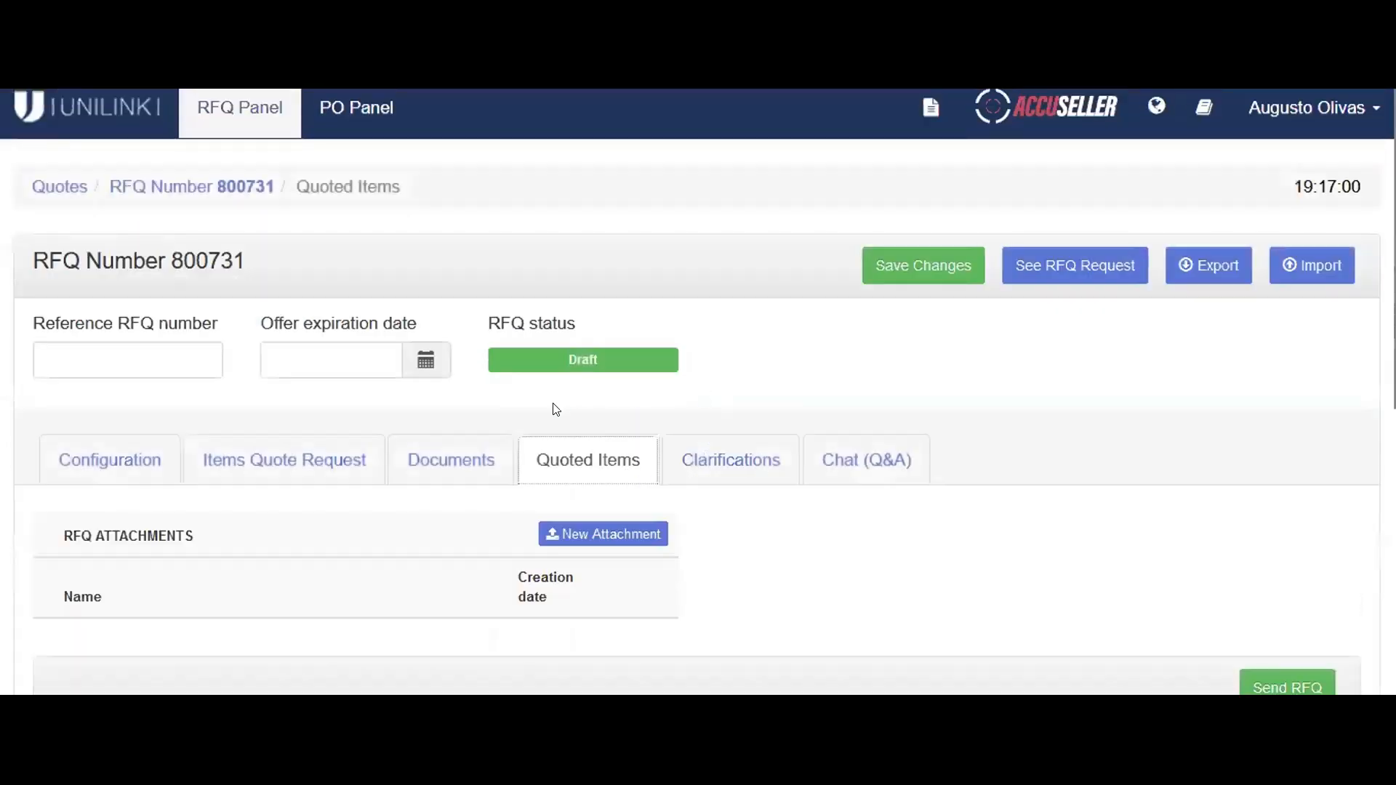
{"action": "scroll", "coordinate": [391, 397], "scroll_direction": "down", "scroll_amount": 6}
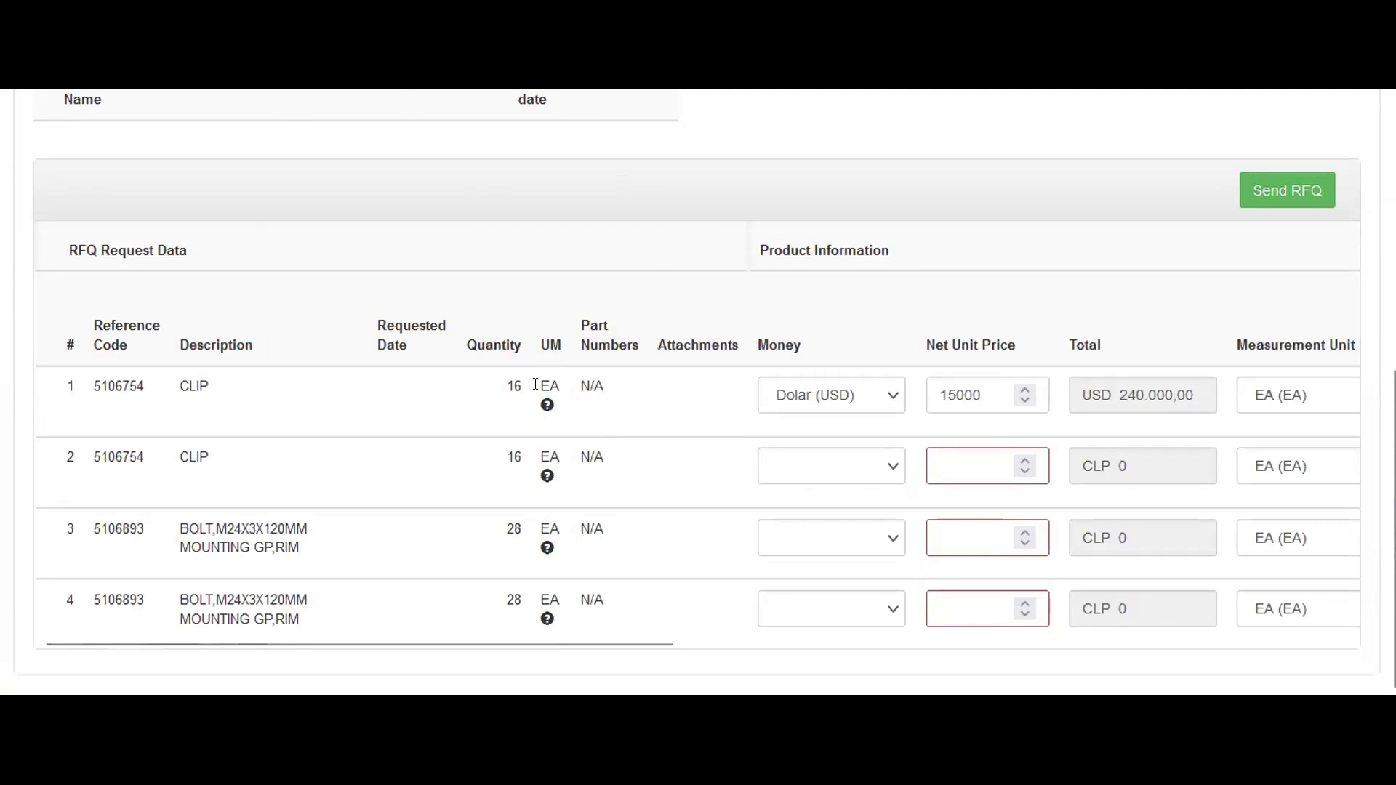
{"action": "scroll", "coordinate": [536, 385], "scroll_direction": "right", "scroll_amount": 3}
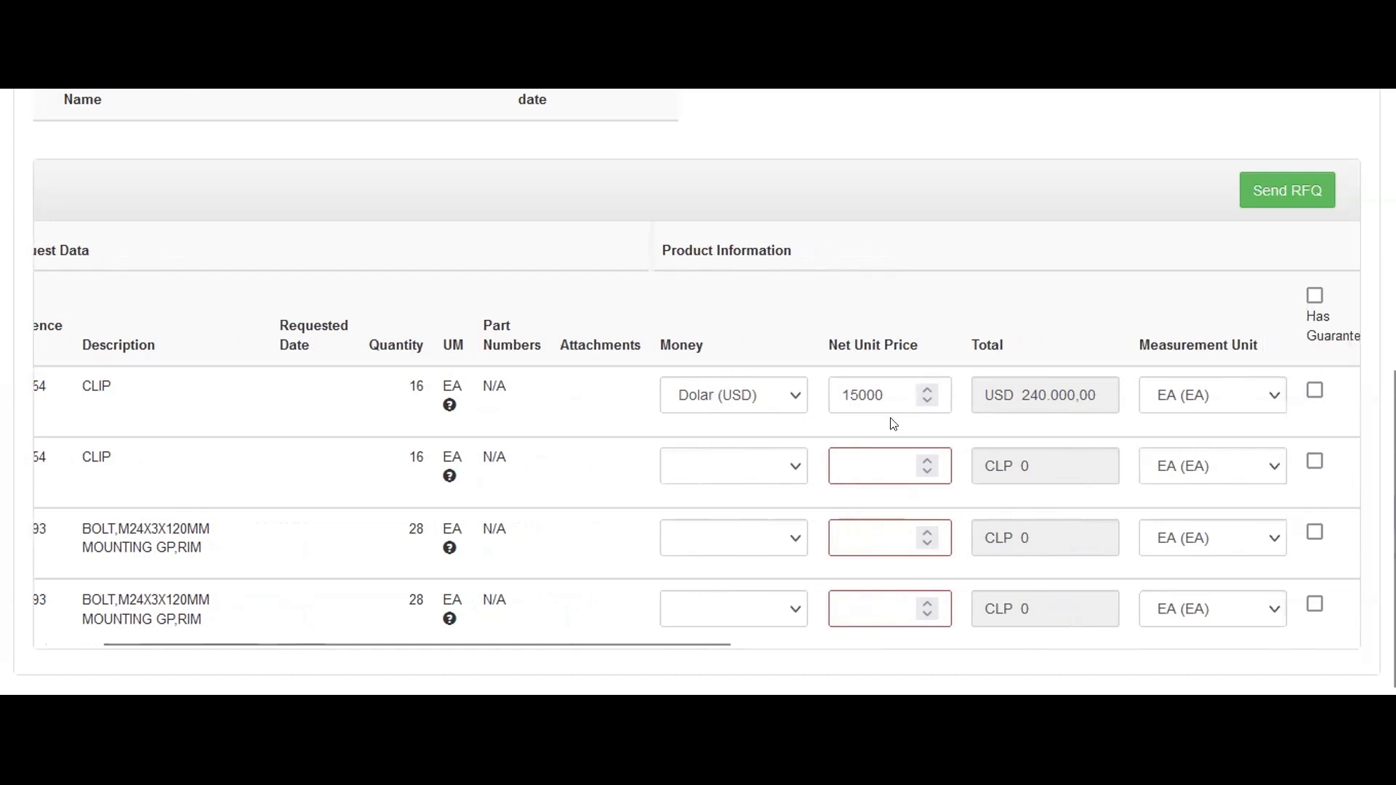
{"action": "scroll", "coordinate": [817, 398], "scroll_direction": "right", "scroll_amount": 4}
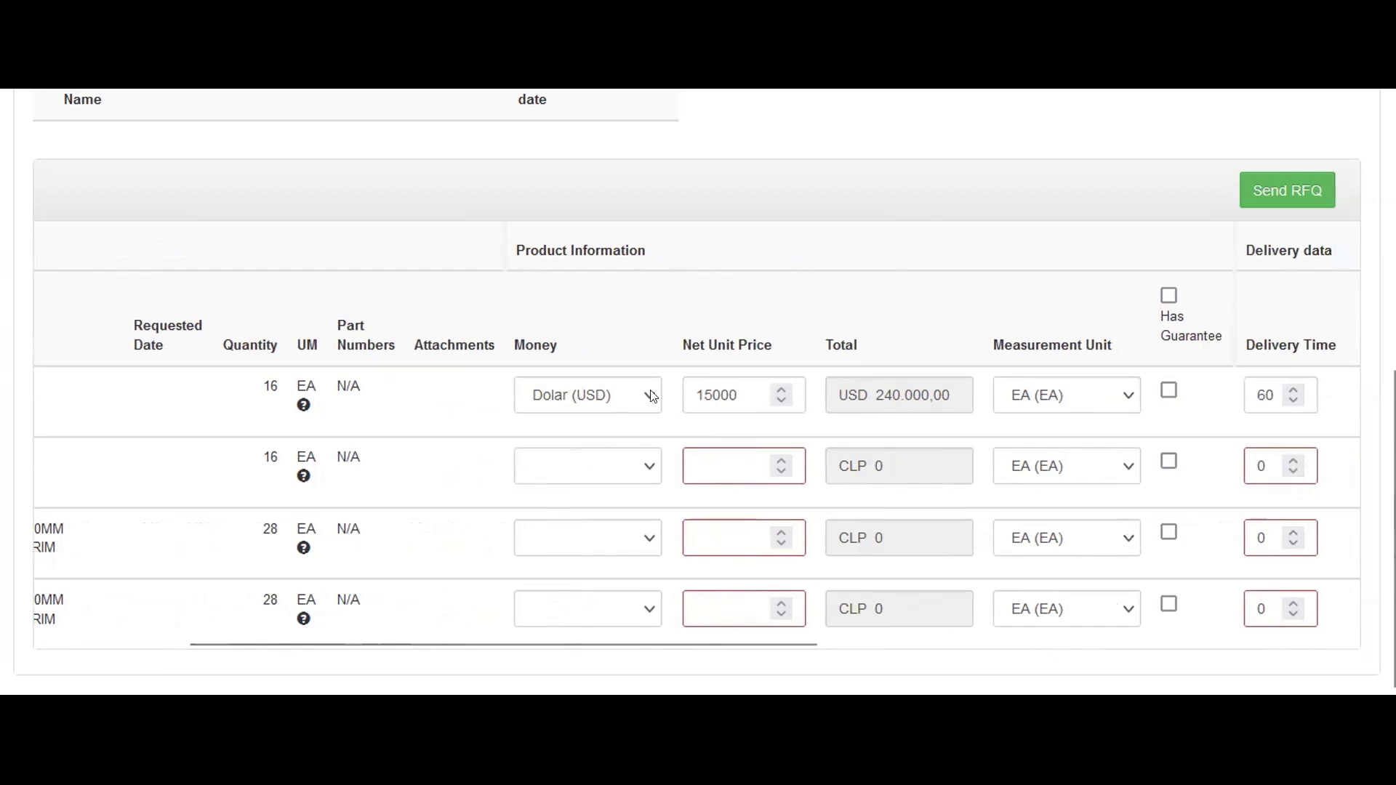
{"action": "scroll", "coordinate": [749, 342], "scroll_direction": "right", "scroll_amount": 6}
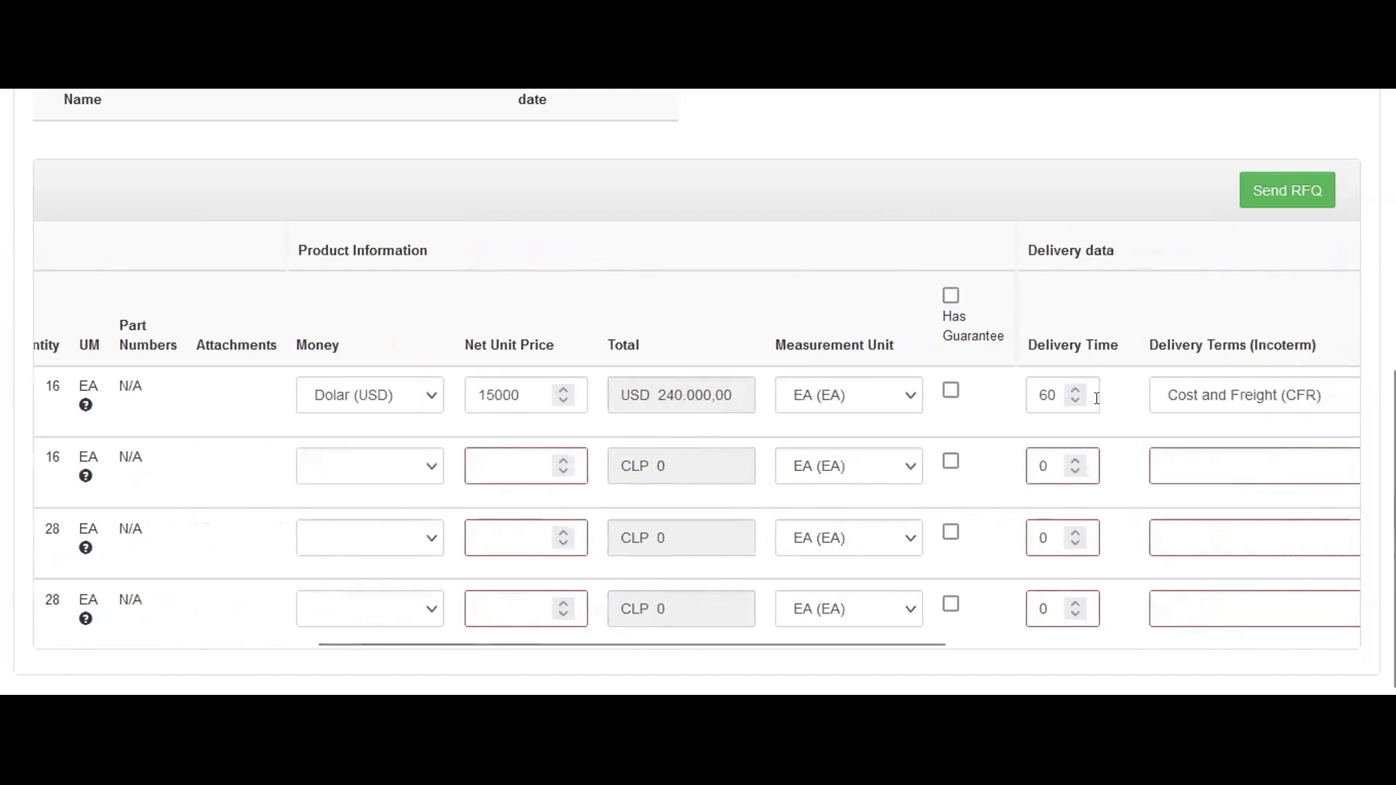
{"action": "scroll", "coordinate": [564, 396], "scroll_direction": "left", "scroll_amount": 8}
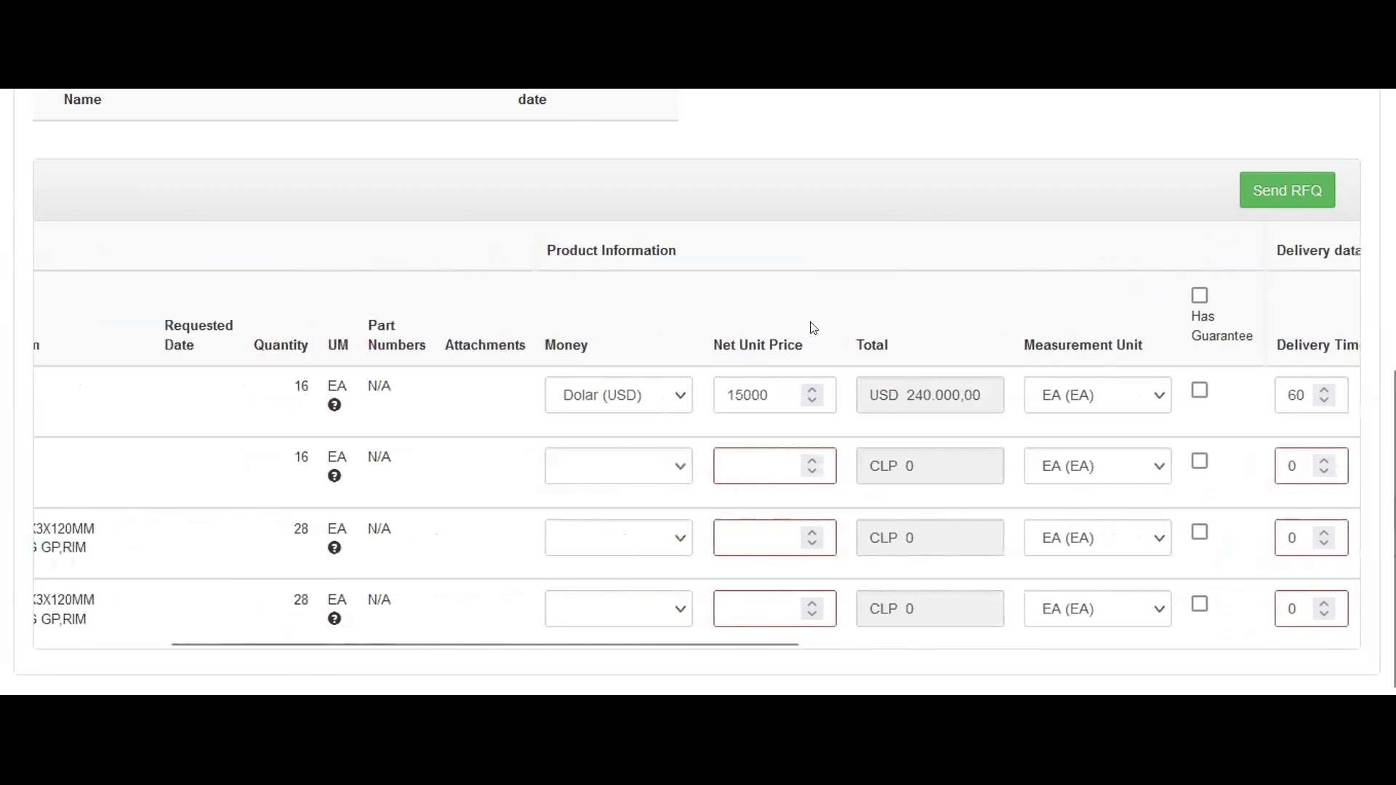
Open the Send RFQ dialog to read the actions performed before submission, and dismiss it.
{"action": "scroll", "coordinate": [810, 324], "scroll_direction": "up", "scroll_amount": 4}
{"action": "scroll", "coordinate": [945, 184], "scroll_direction": "up", "scroll_amount": 2}
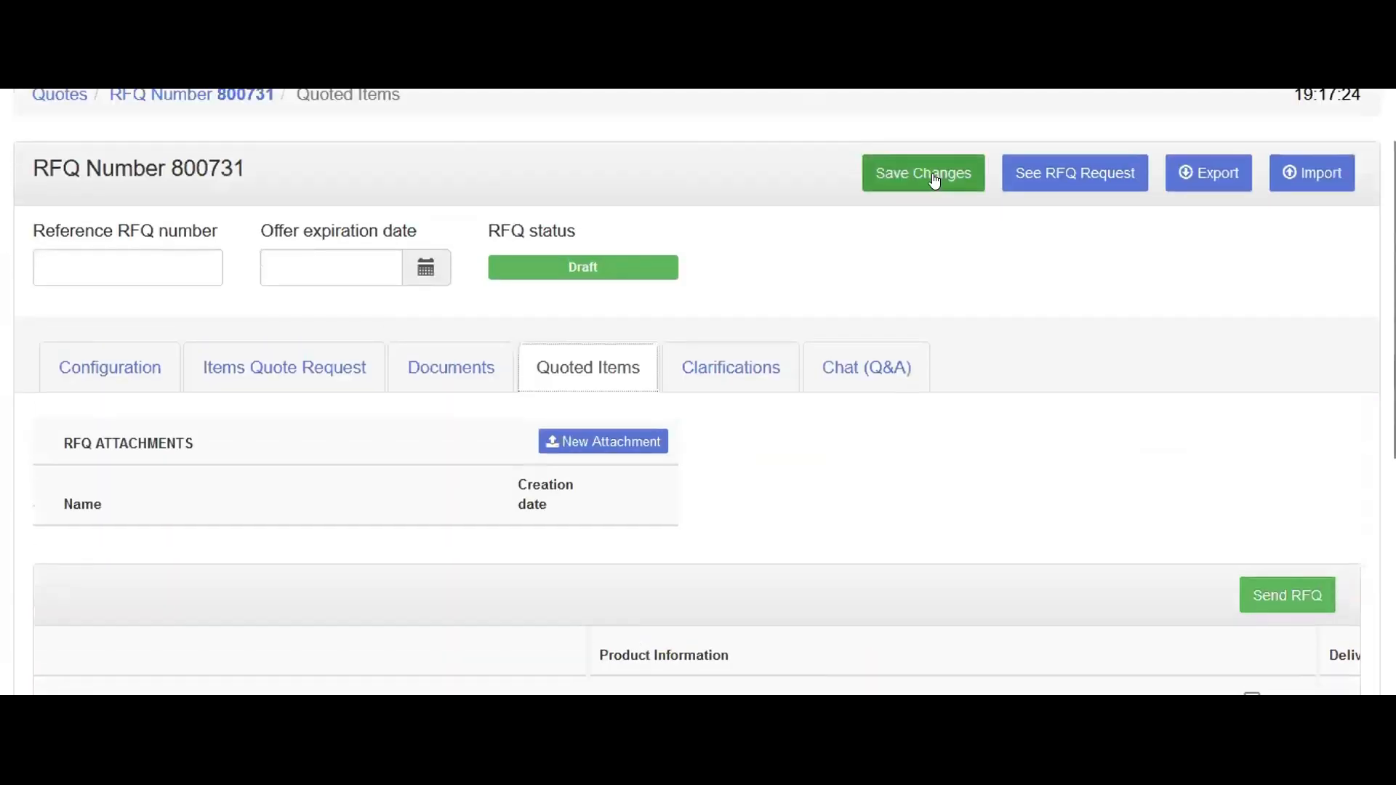
{"action": "scroll", "coordinate": [763, 470], "scroll_direction": "down", "scroll_amount": 4}
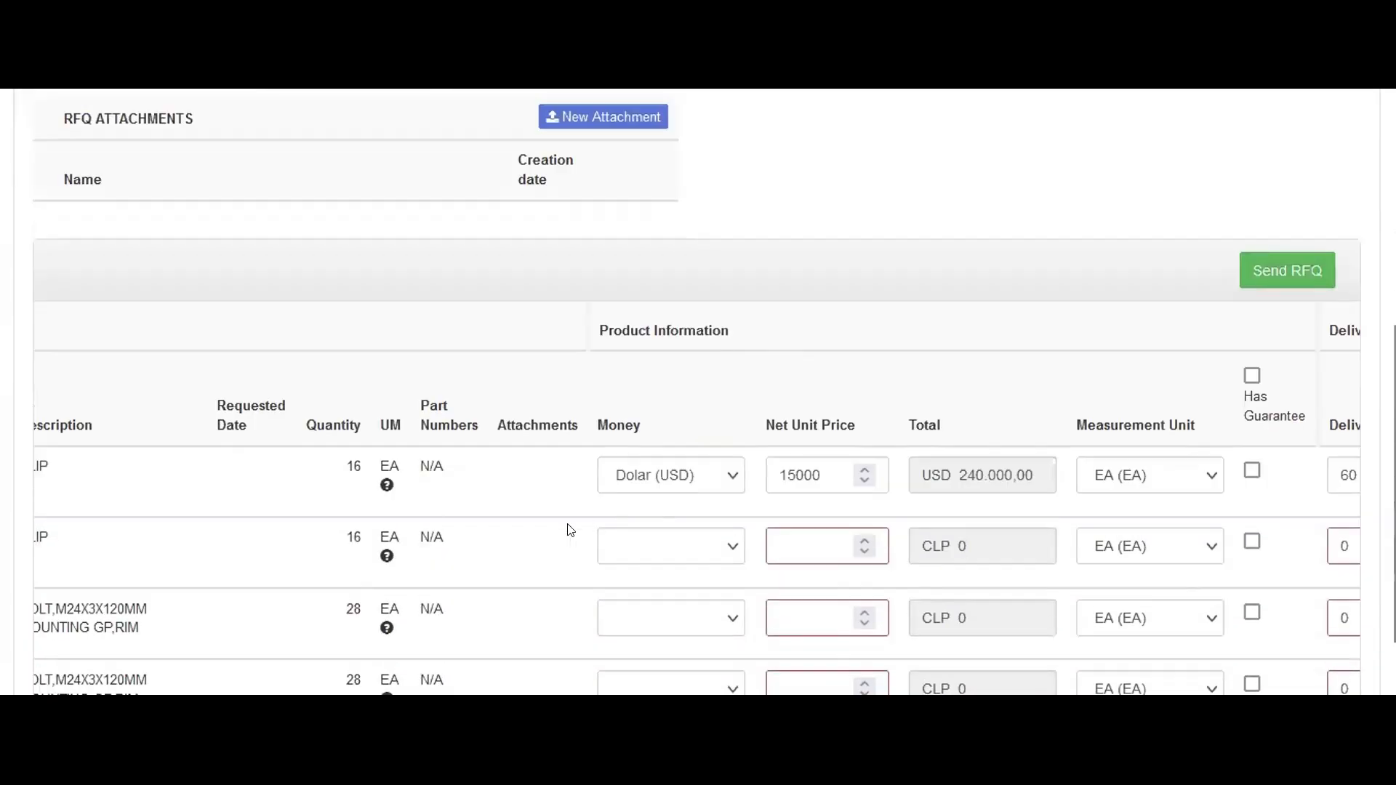
{"action": "scroll", "coordinate": [798, 377], "scroll_direction": "up", "scroll_amount": 3}
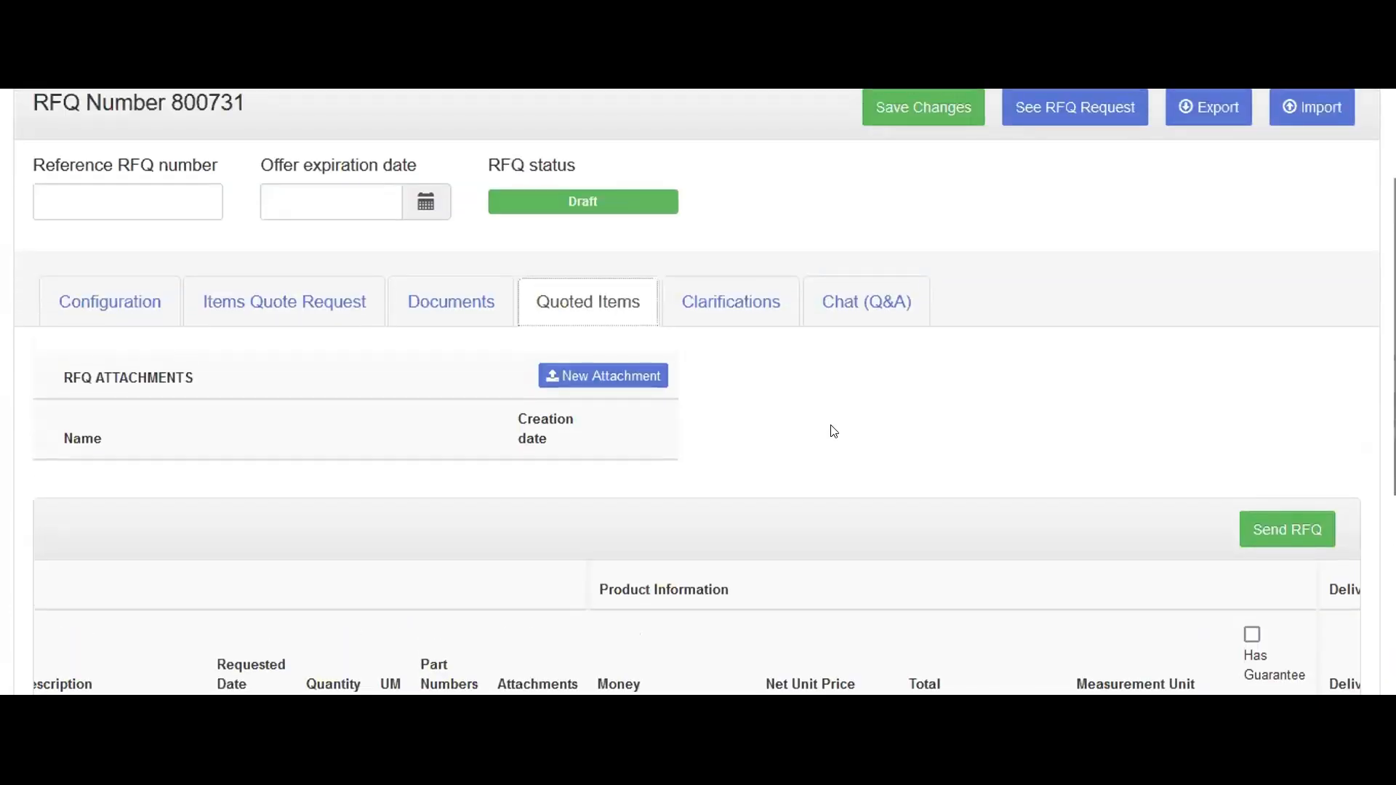
{"action": "scroll", "coordinate": [910, 408], "scroll_direction": "down", "scroll_amount": 3}
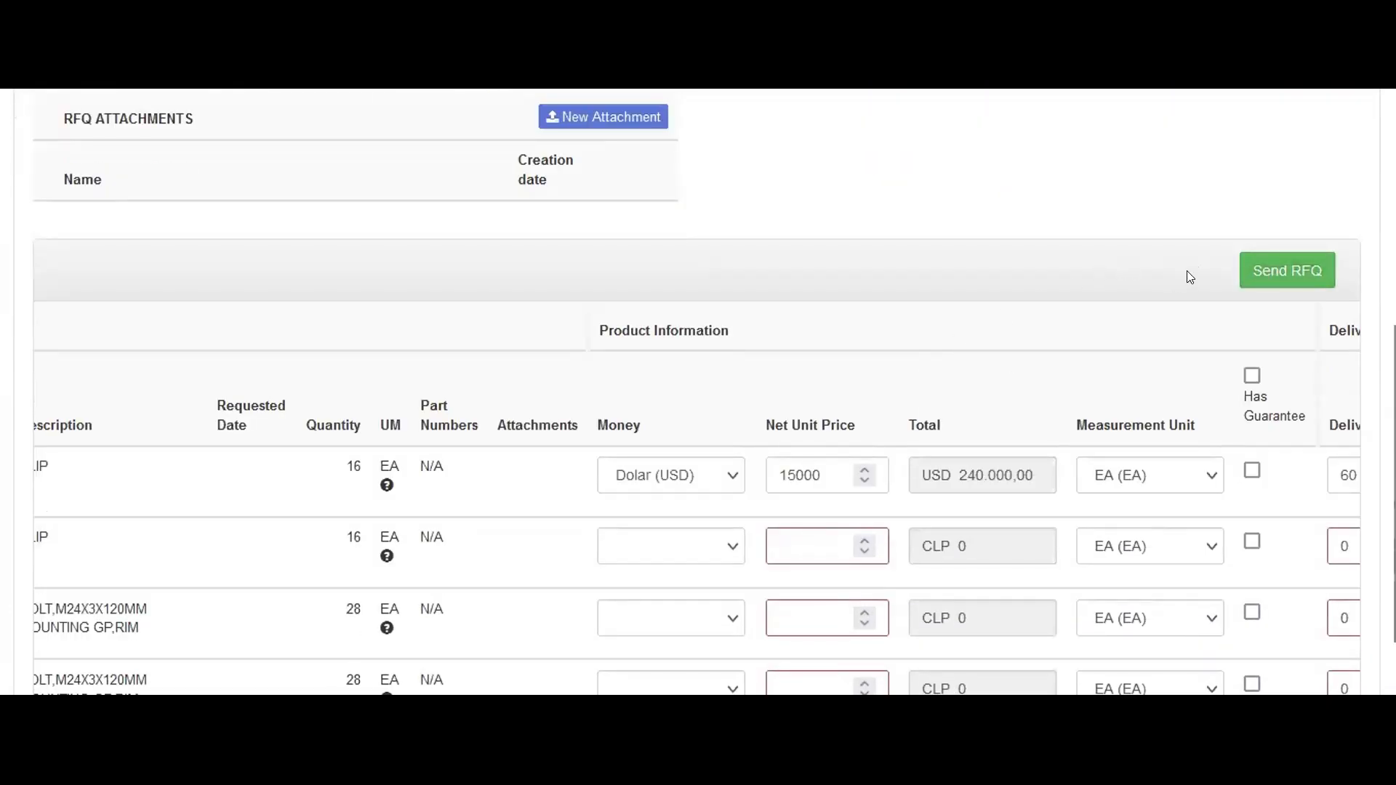
{"action": "left_click", "coordinate": [1285, 275]}
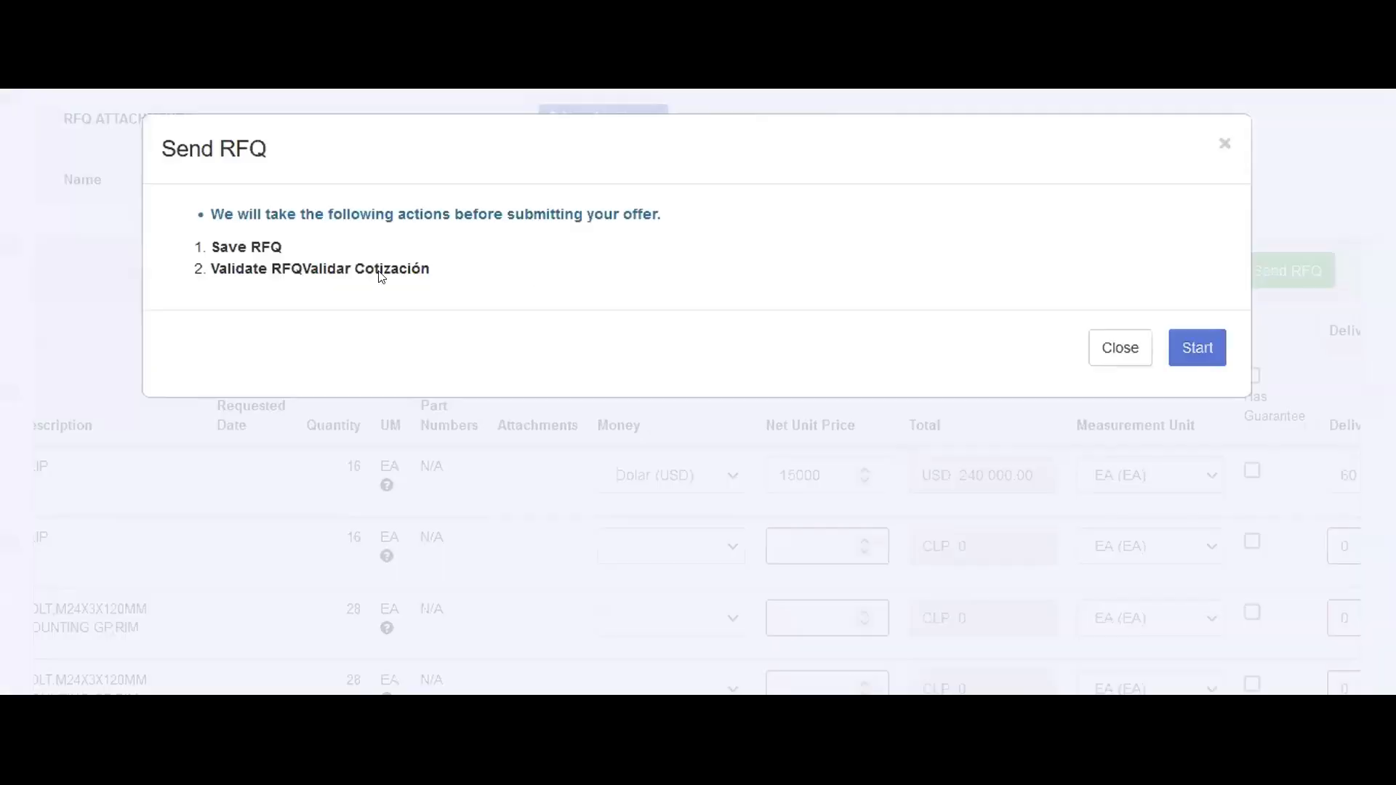
{"action": "left_click", "coordinate": [1226, 145]}
Start the Send RFQ process and approve saving and validating the RFQ items.
{"action": "left_click", "coordinate": [1272, 269]}
{"action": "left_click", "coordinate": [1210, 347]}
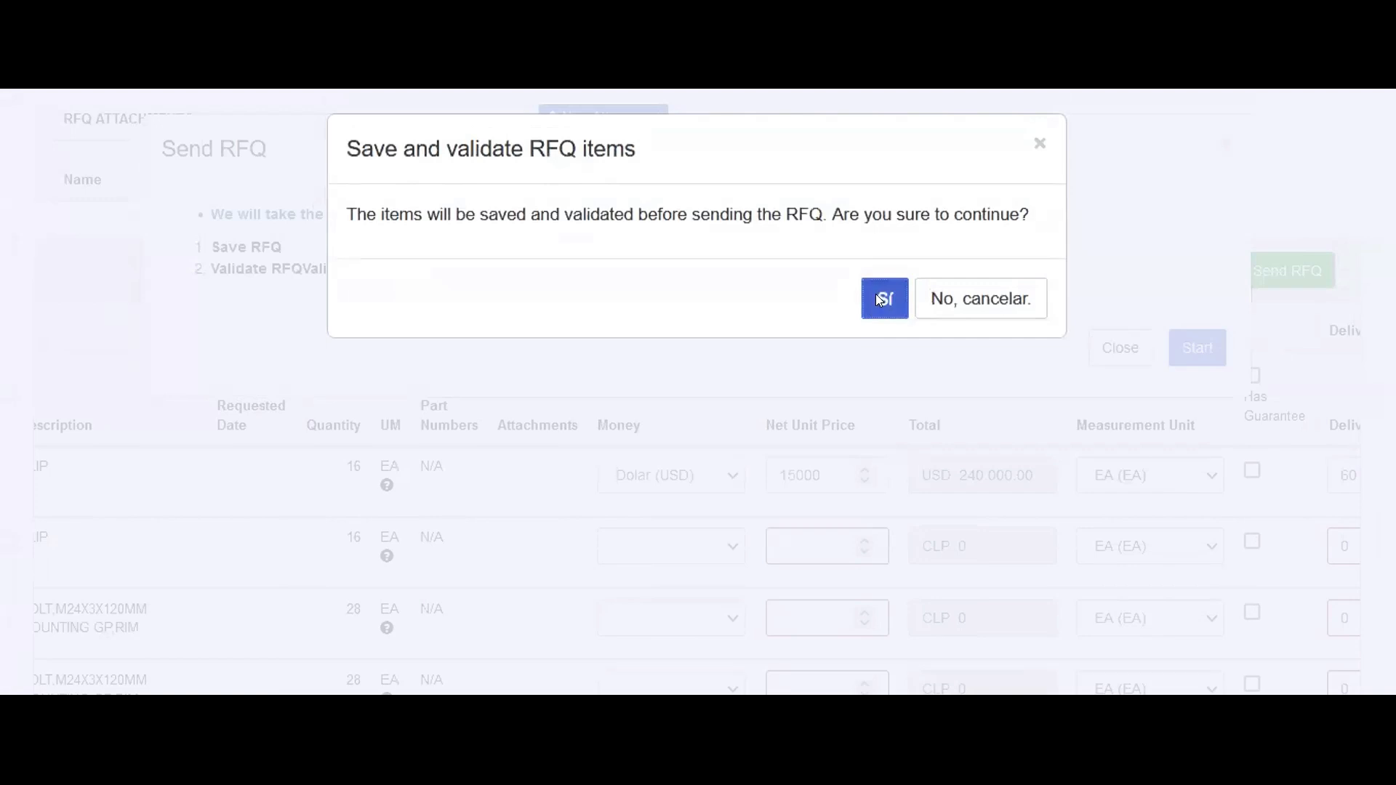
{"action": "left_click", "coordinate": [879, 300]}
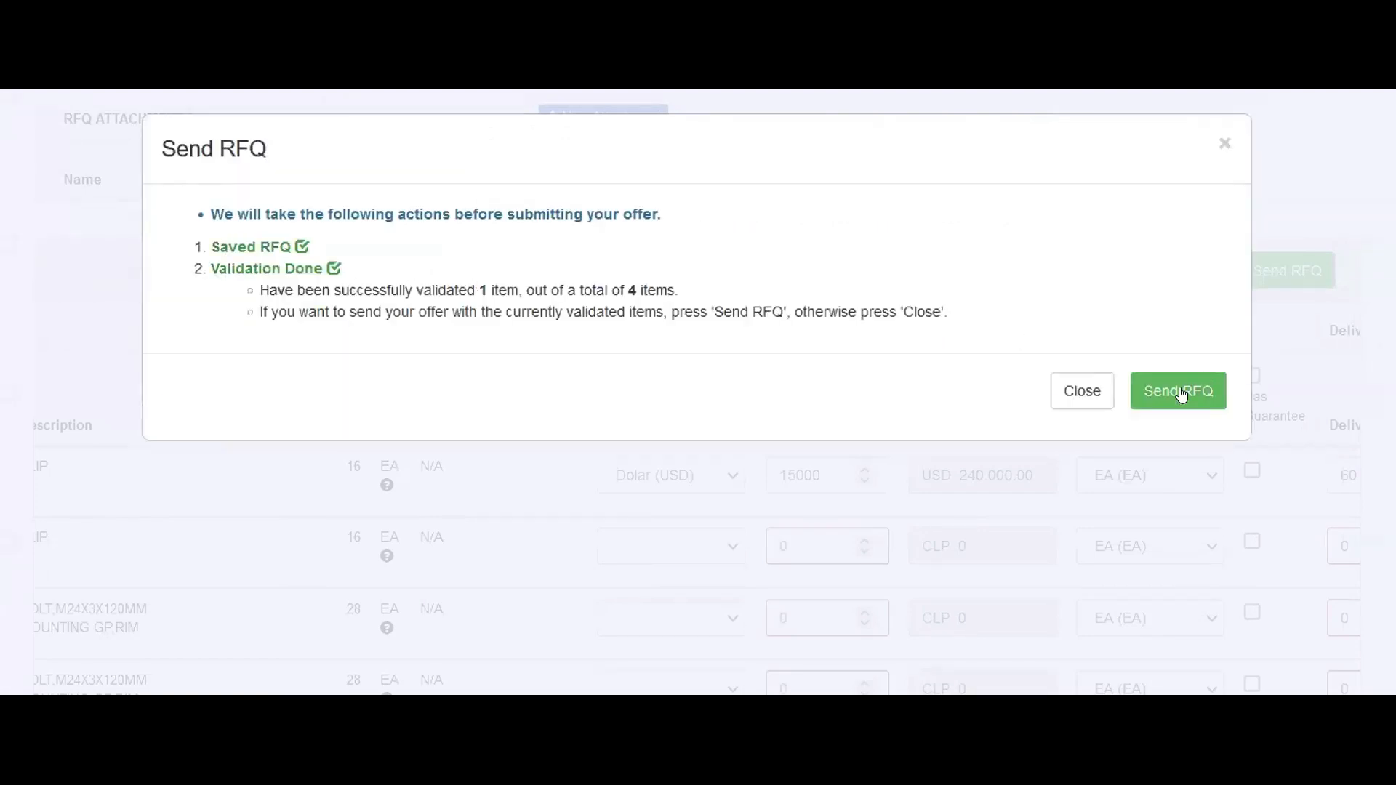
Send the RFQ offer with the currently validated items, confirm the submission, and accept the notification notice.
{"action": "left_click", "coordinate": [1182, 395]}
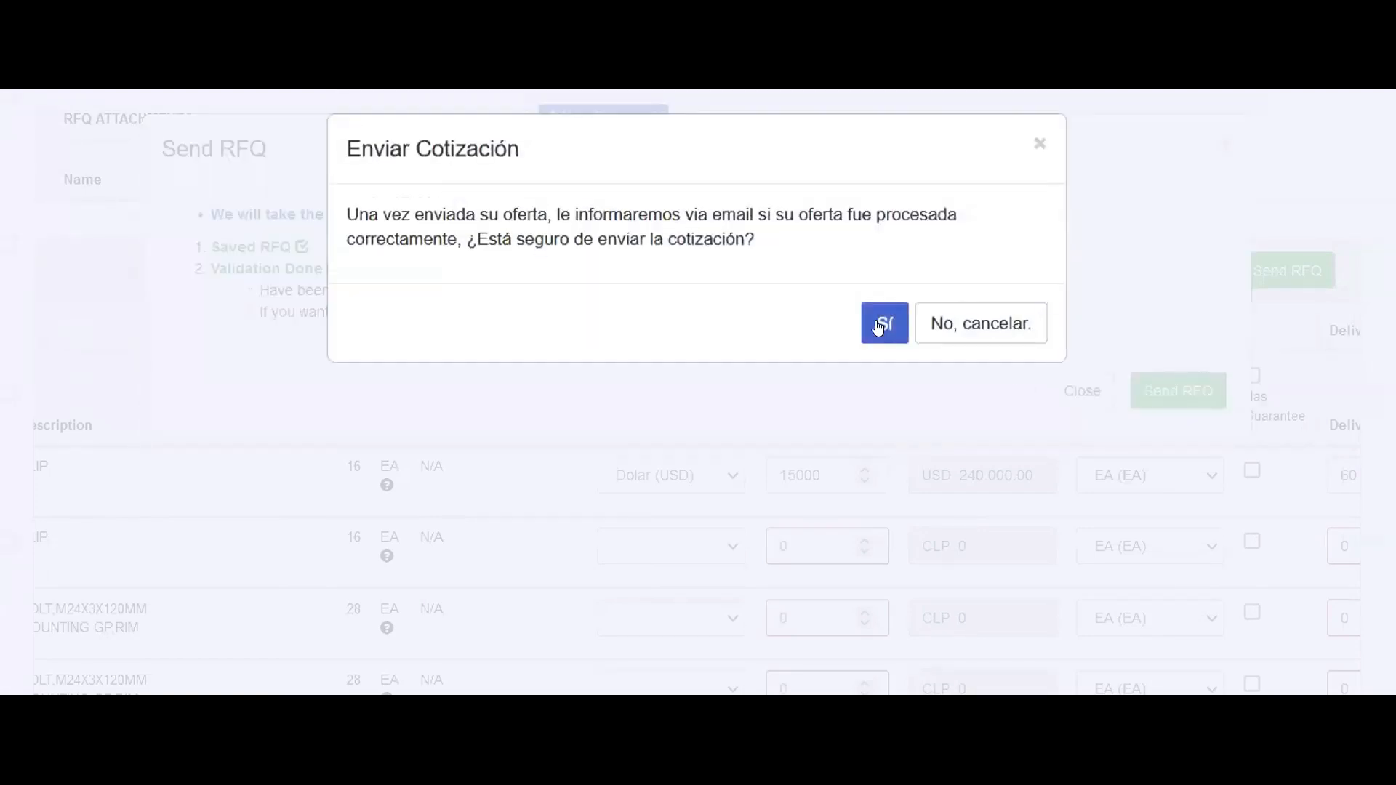
{"action": "left_click", "coordinate": [879, 325]}
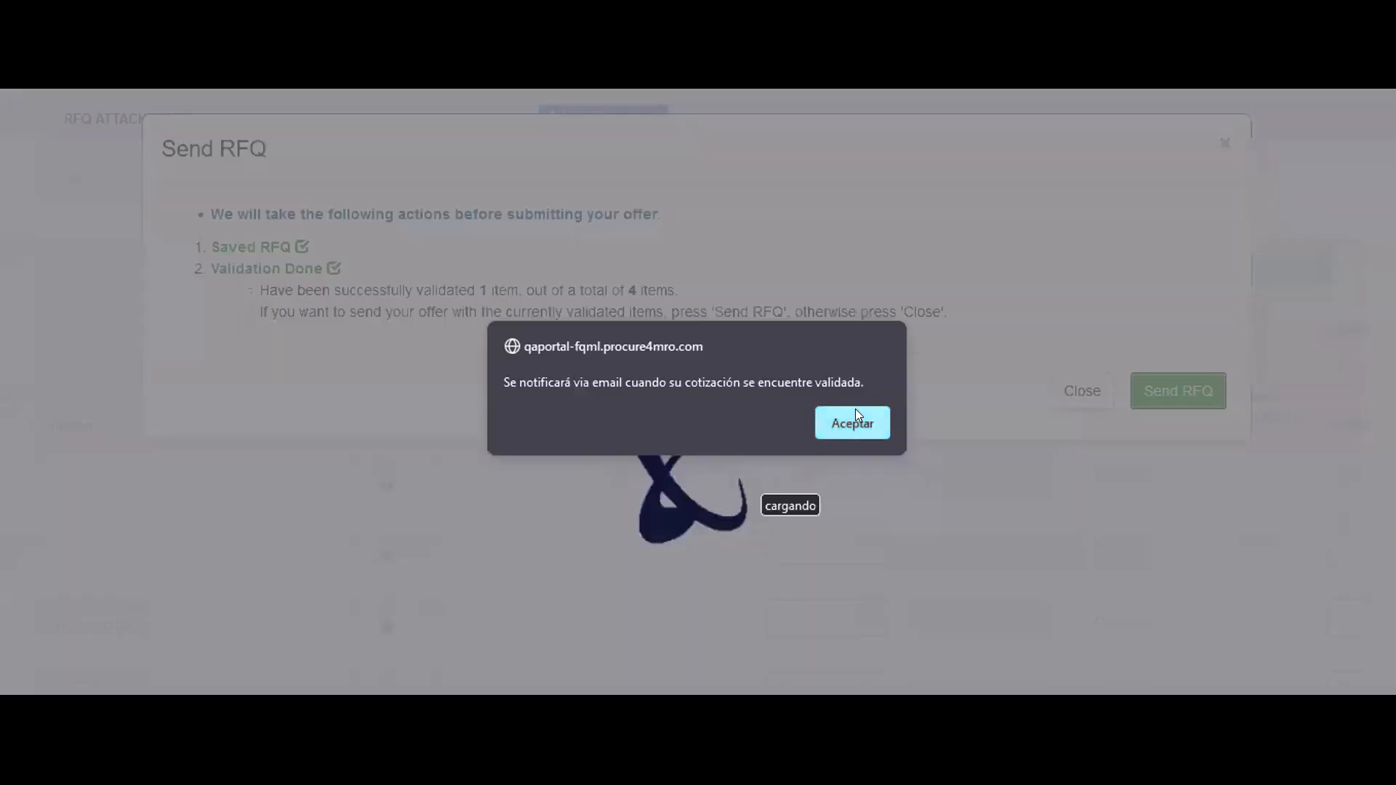
{"action": "left_click", "coordinate": [856, 408]}
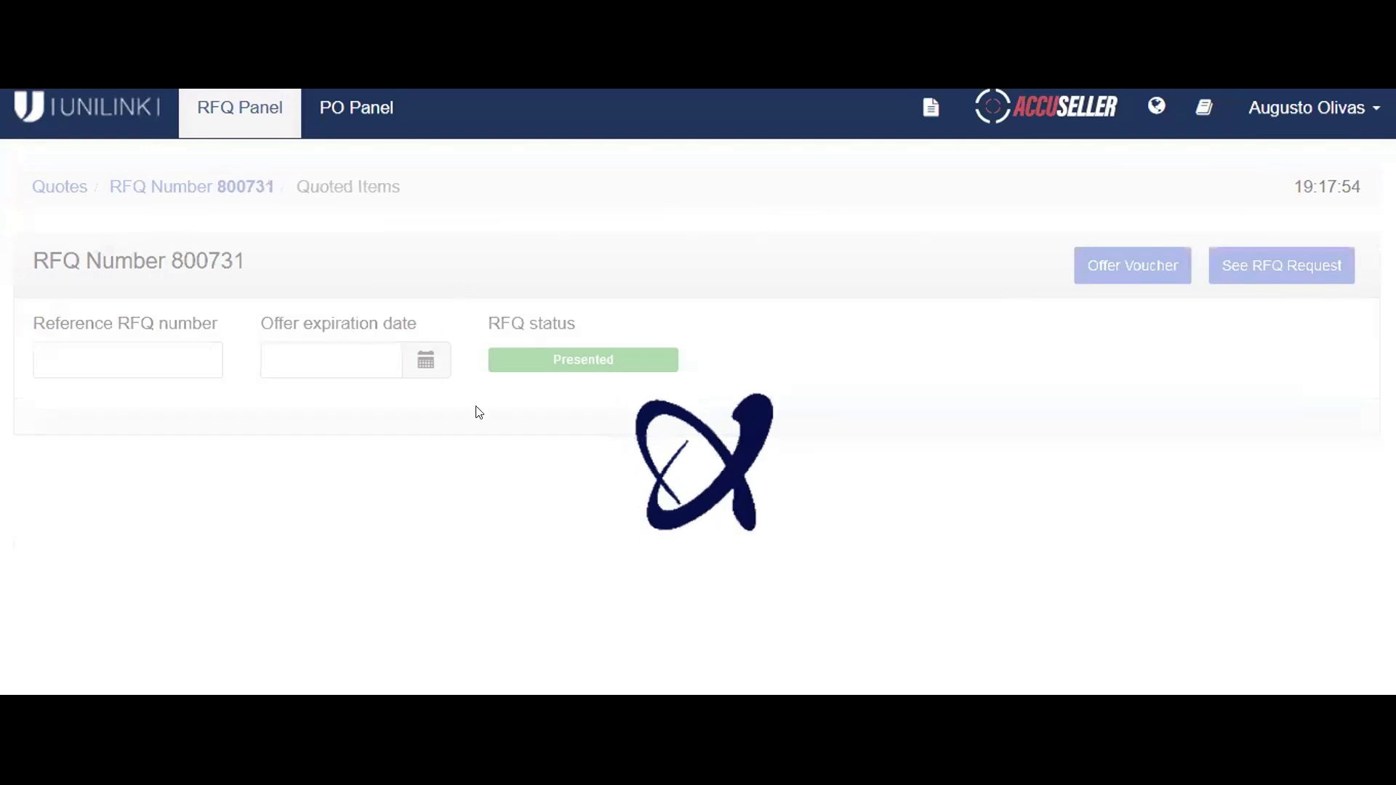
Review the submitted offer's RFQ status, attachments area, quoted items and the option to withdraw it.
{"action": "scroll", "coordinate": [735, 399], "scroll_direction": "down", "scroll_amount": 3}
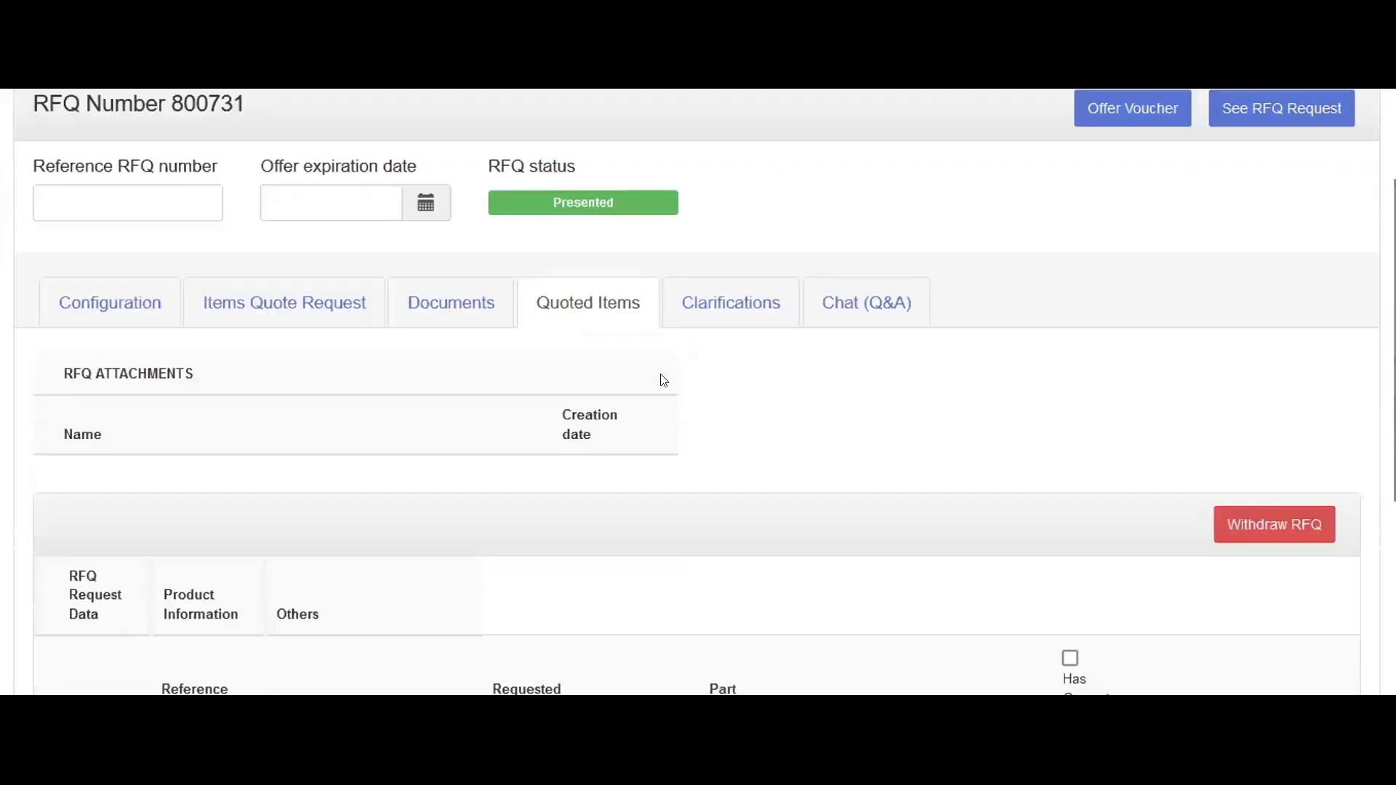
{"action": "scroll", "coordinate": [731, 371], "scroll_direction": "down", "scroll_amount": 3}
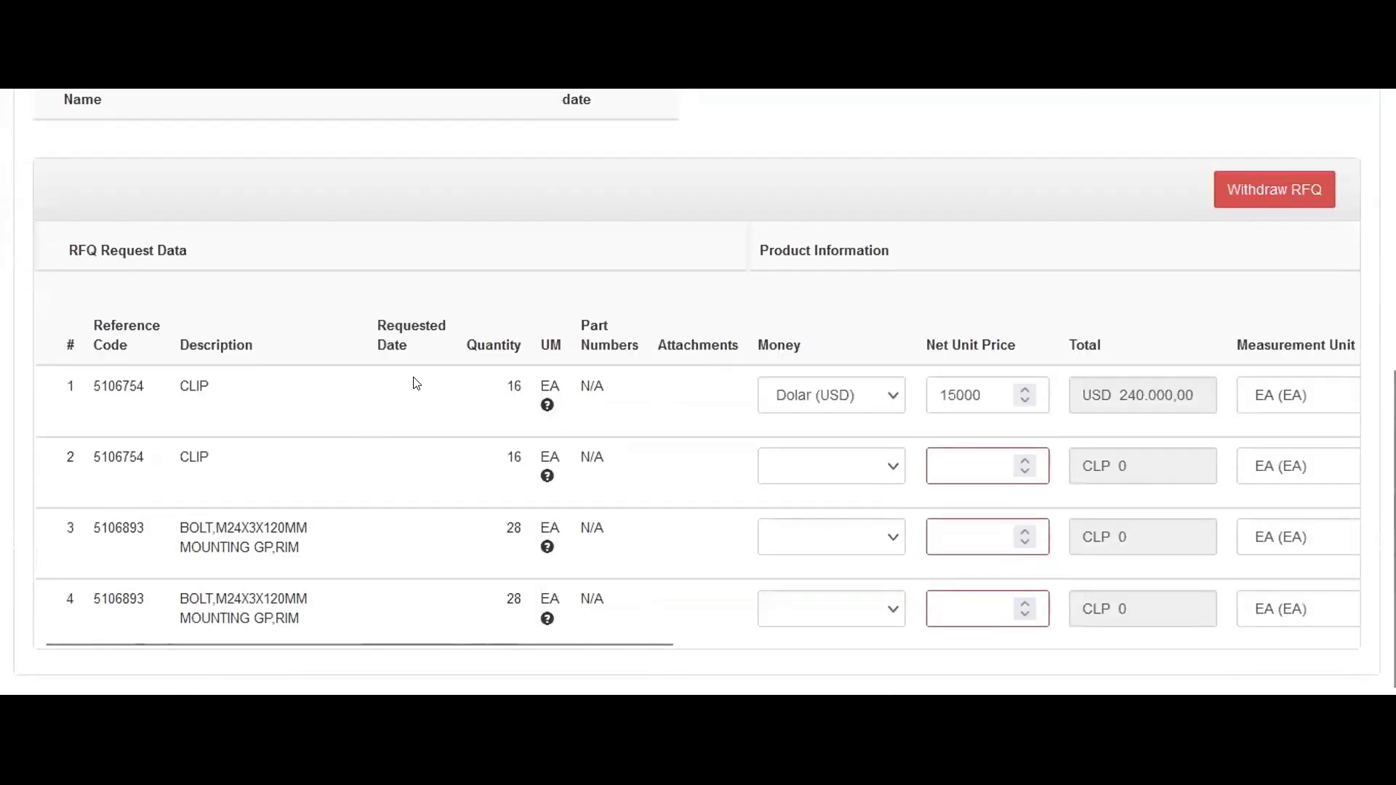
{"action": "scroll", "coordinate": [668, 393], "scroll_direction": "up", "scroll_amount": 3}
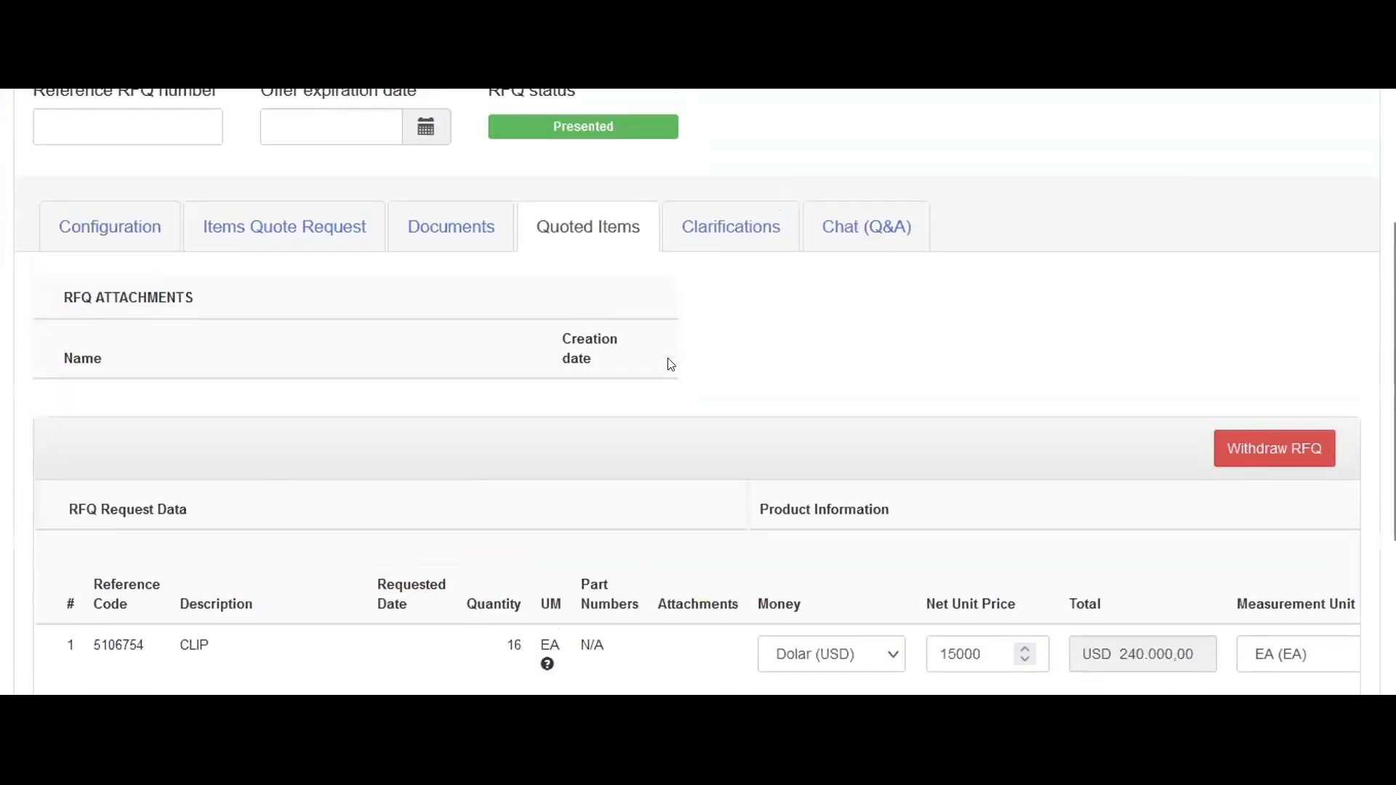
{"action": "scroll", "coordinate": [670, 364], "scroll_direction": "up", "scroll_amount": 2}
{"action": "scroll", "coordinate": [1040, 440], "scroll_direction": "down", "scroll_amount": 2}
{"action": "scroll", "coordinate": [787, 361], "scroll_direction": "down", "scroll_amount": 2}
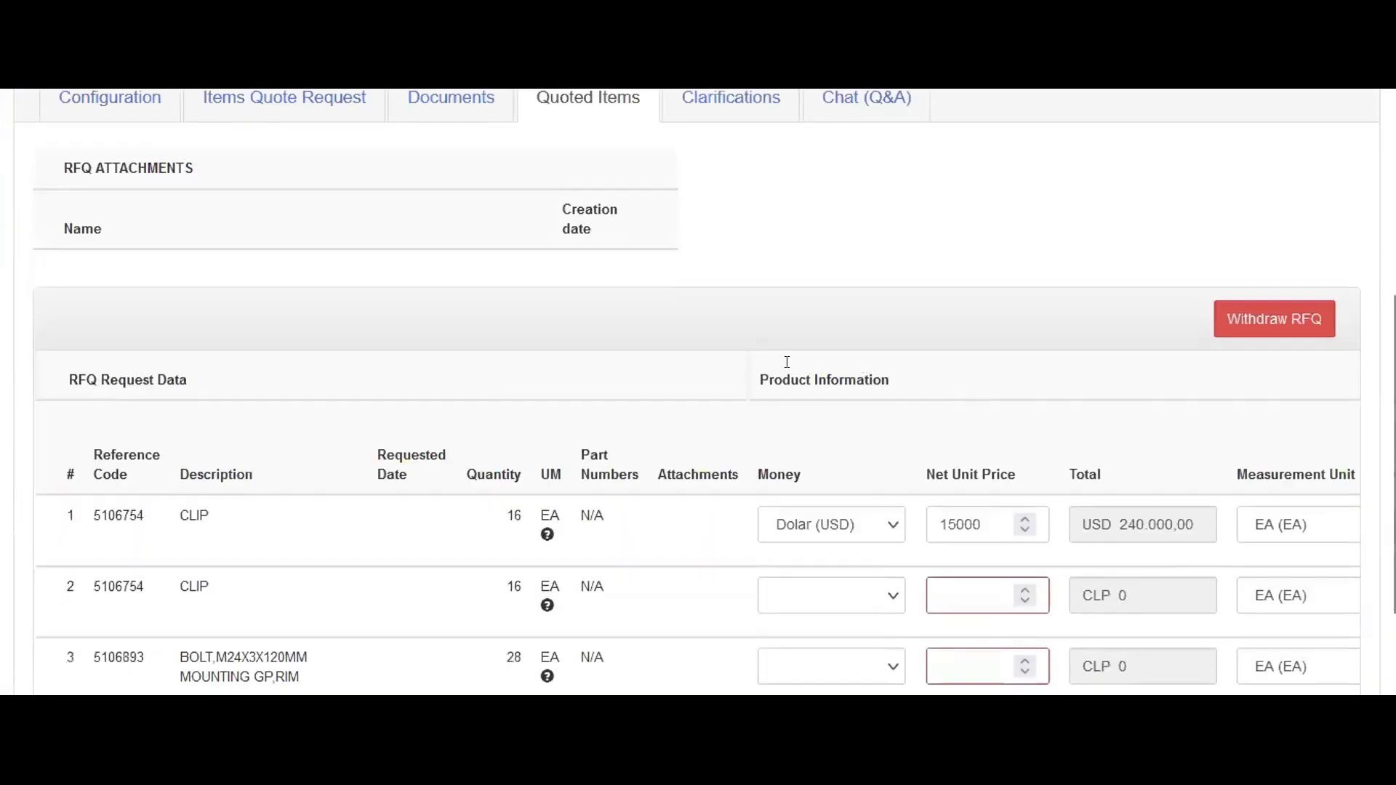
{"action": "scroll", "coordinate": [662, 375], "scroll_direction": "up", "scroll_amount": 2}
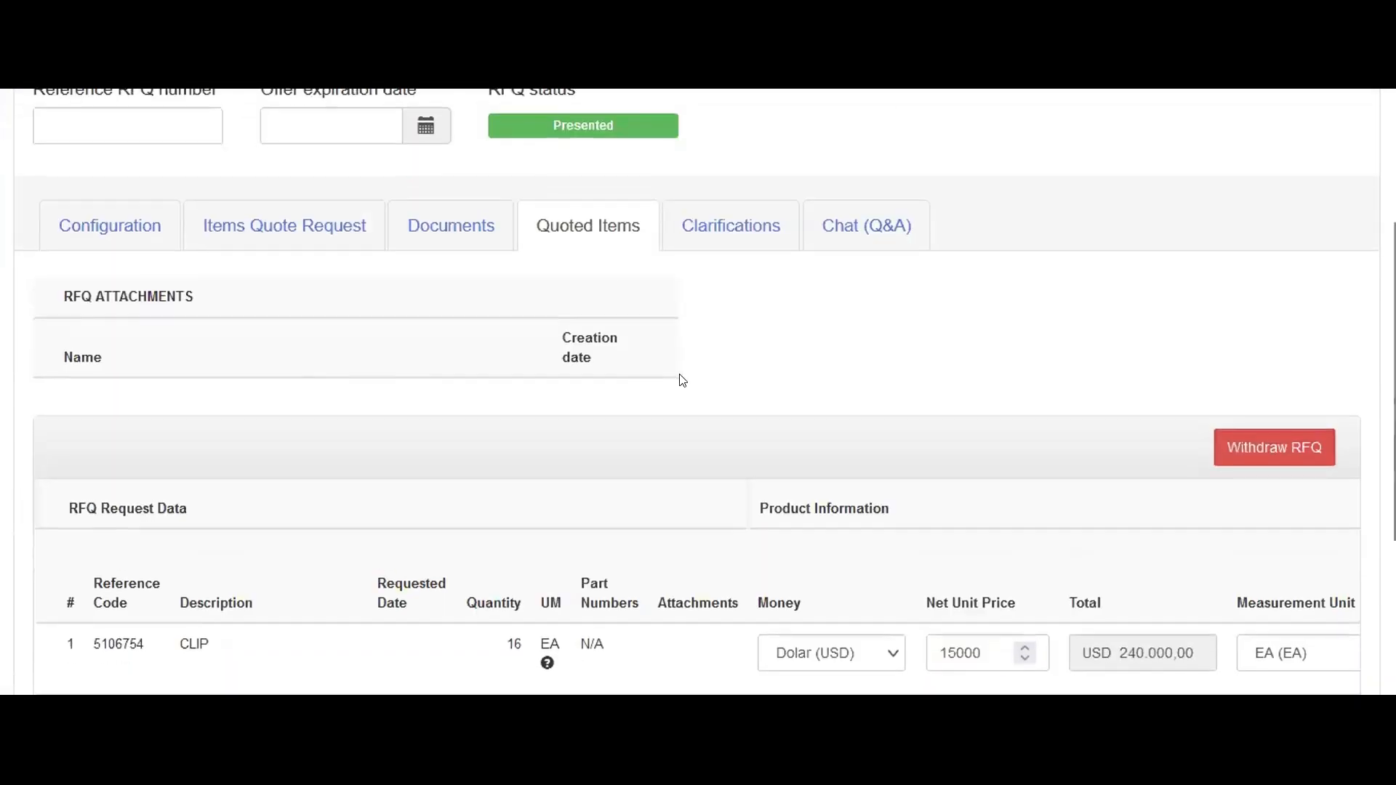
{"action": "scroll", "coordinate": [680, 378], "scroll_direction": "down", "scroll_amount": 2}
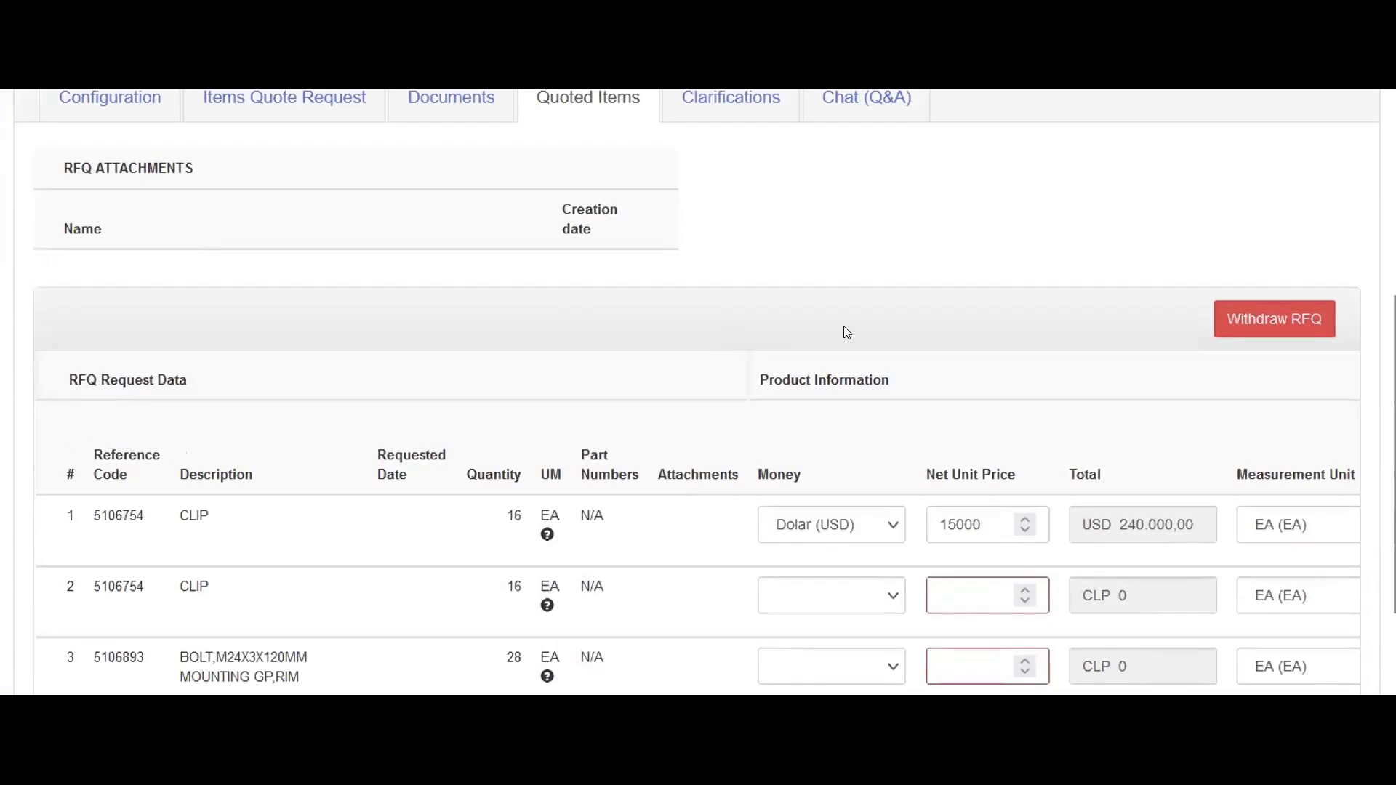
Review the submitted quoted items and check the net unit price of the first CLIP item.
{"action": "scroll", "coordinate": [844, 326], "scroll_direction": "down", "scroll_amount": 2}
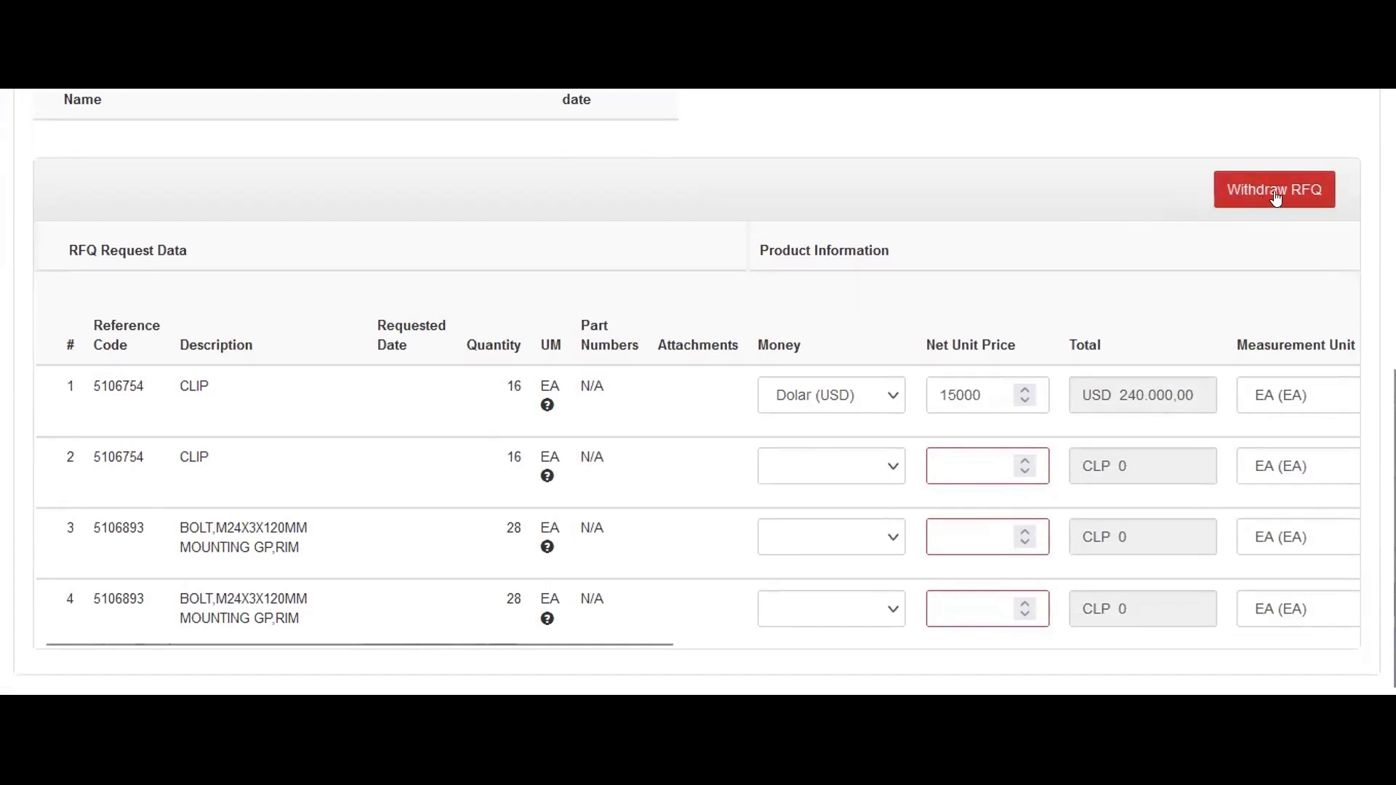
{"action": "scroll", "coordinate": [1205, 265], "scroll_direction": "up", "scroll_amount": 2}
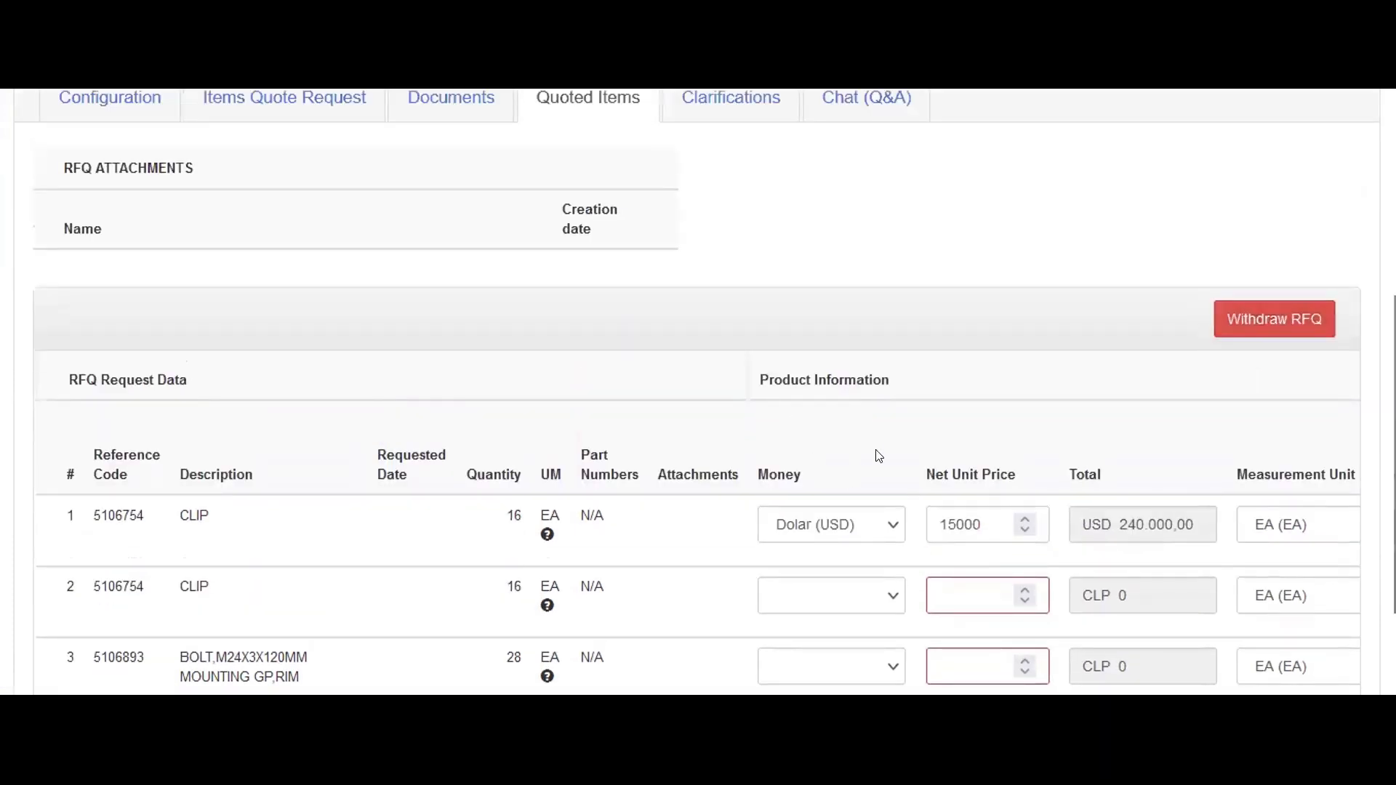
{"action": "scroll", "coordinate": [968, 409], "scroll_direction": "down", "scroll_amount": 2}
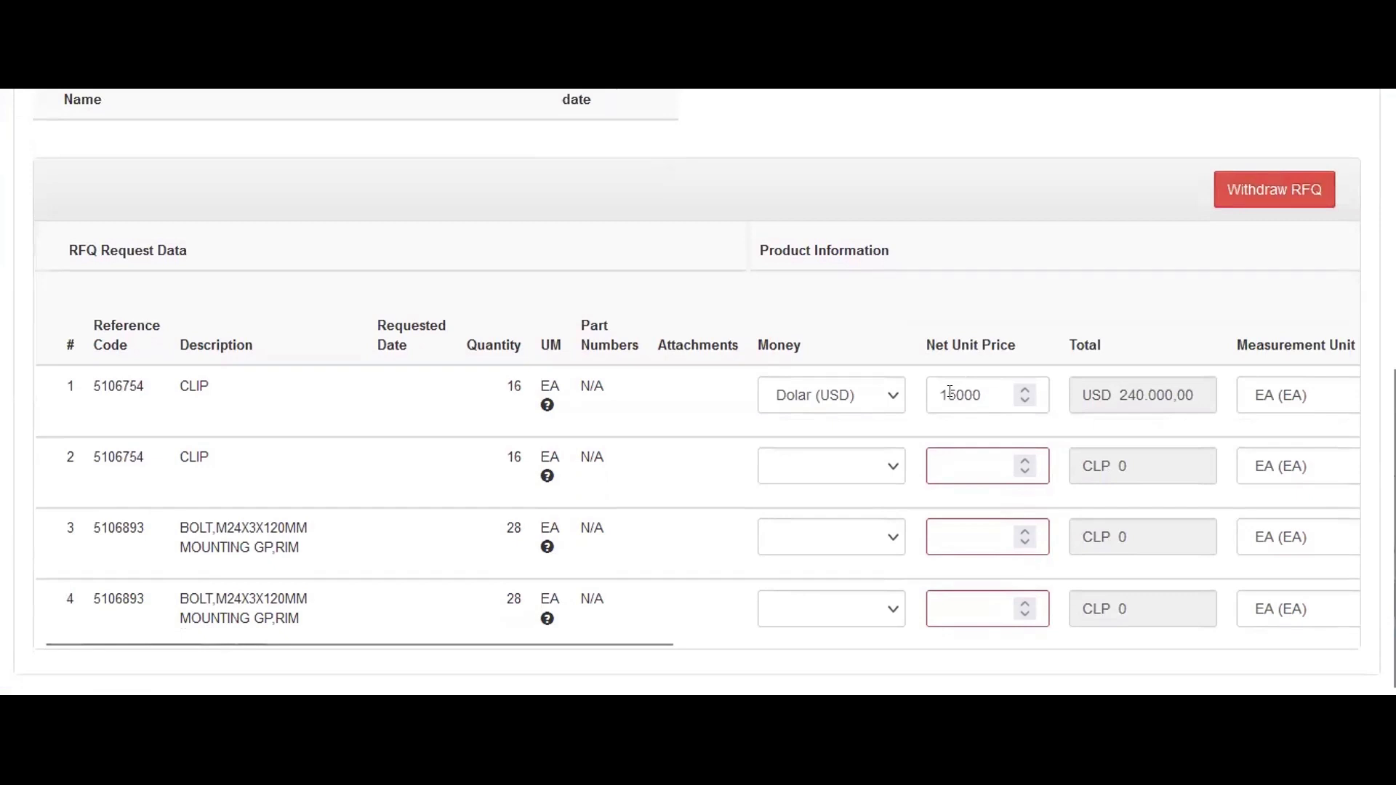
{"action": "left_click_drag", "start_coordinate": [948, 395], "coordinate": [957, 395]}
{"action": "left_click", "coordinate": [957, 396]}
{"action": "double_click", "coordinate": [946, 386]}
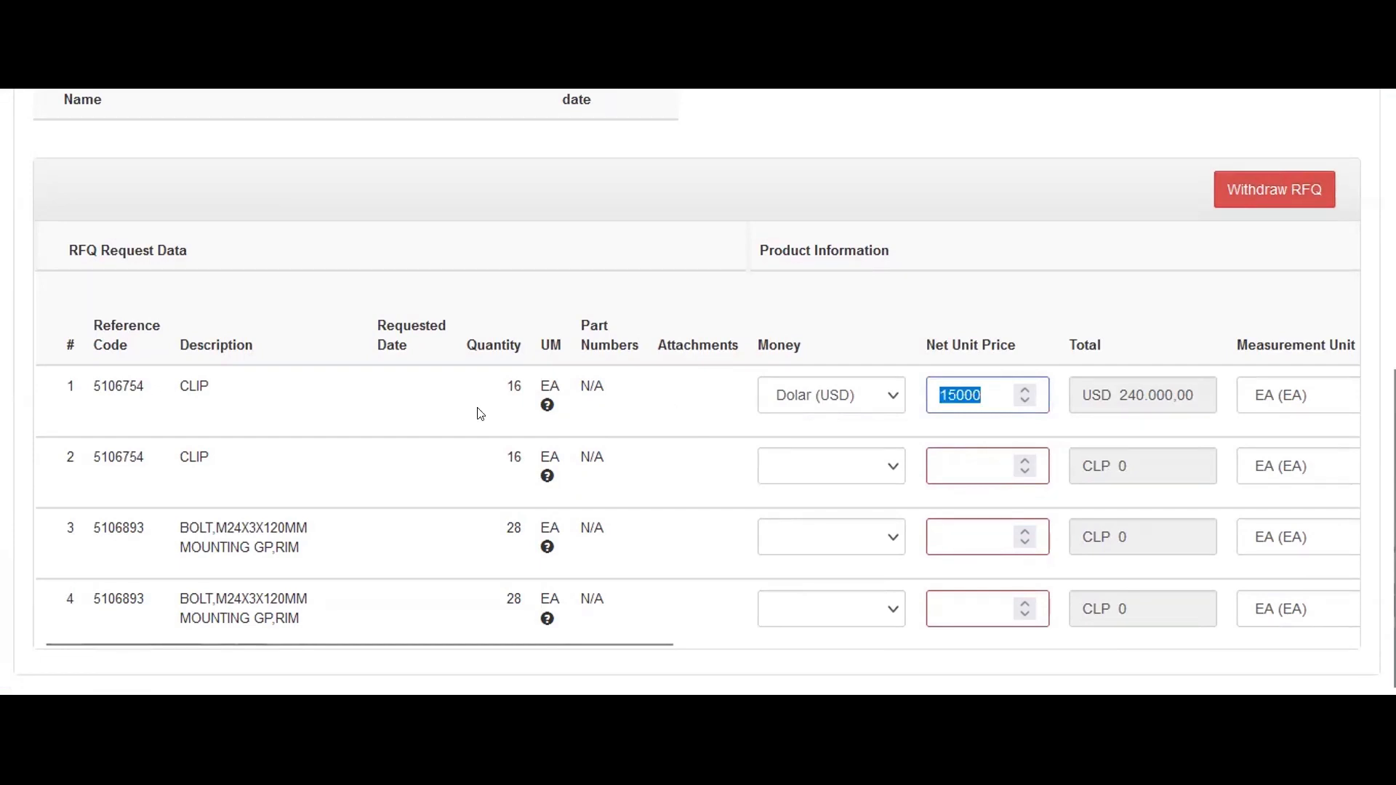
{"action": "left_click", "coordinate": [955, 391]}
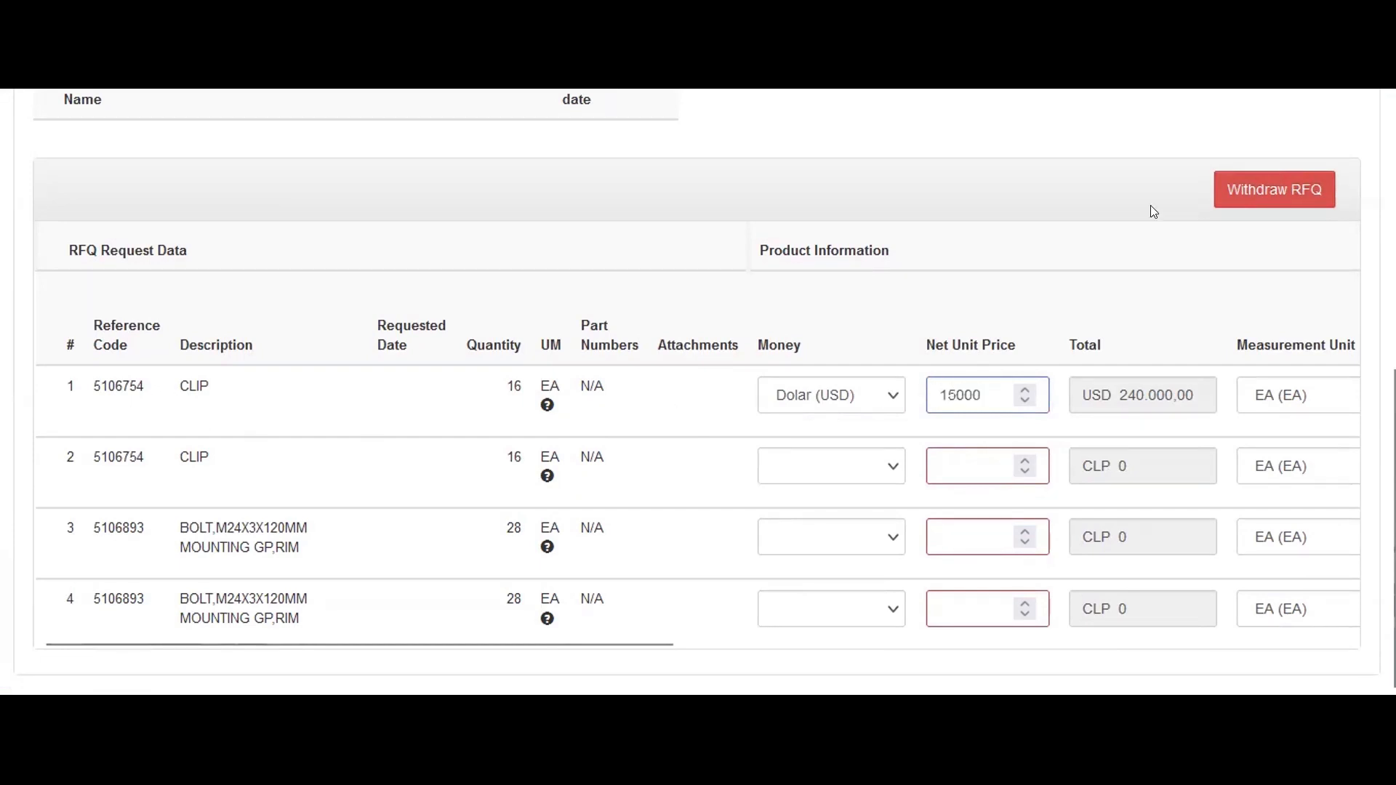
Withdraw the offered RFQ, giving "Wrong price" as the reason, and accept the resulting notice.
{"action": "left_click", "coordinate": [1281, 189]}
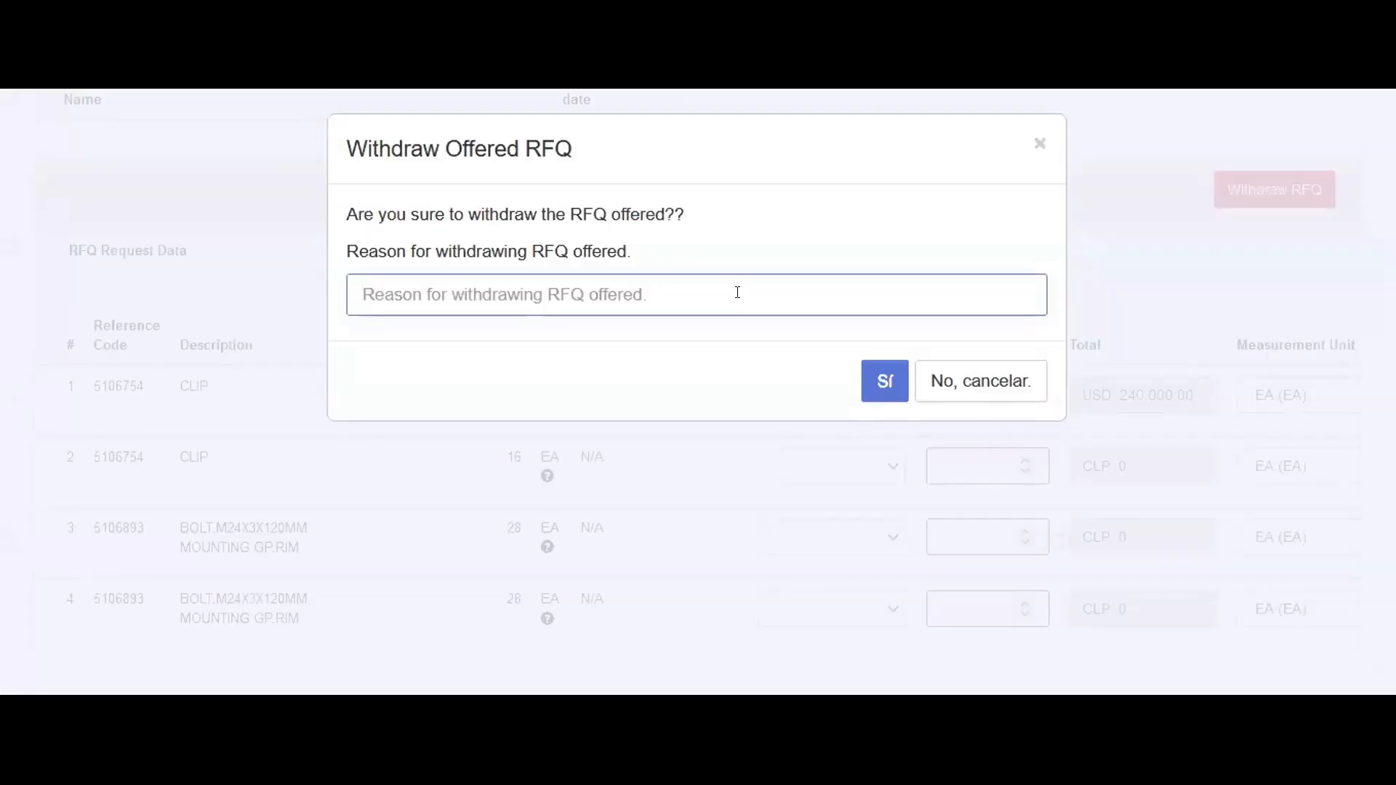
{"action": "type", "text": "Wrong "}
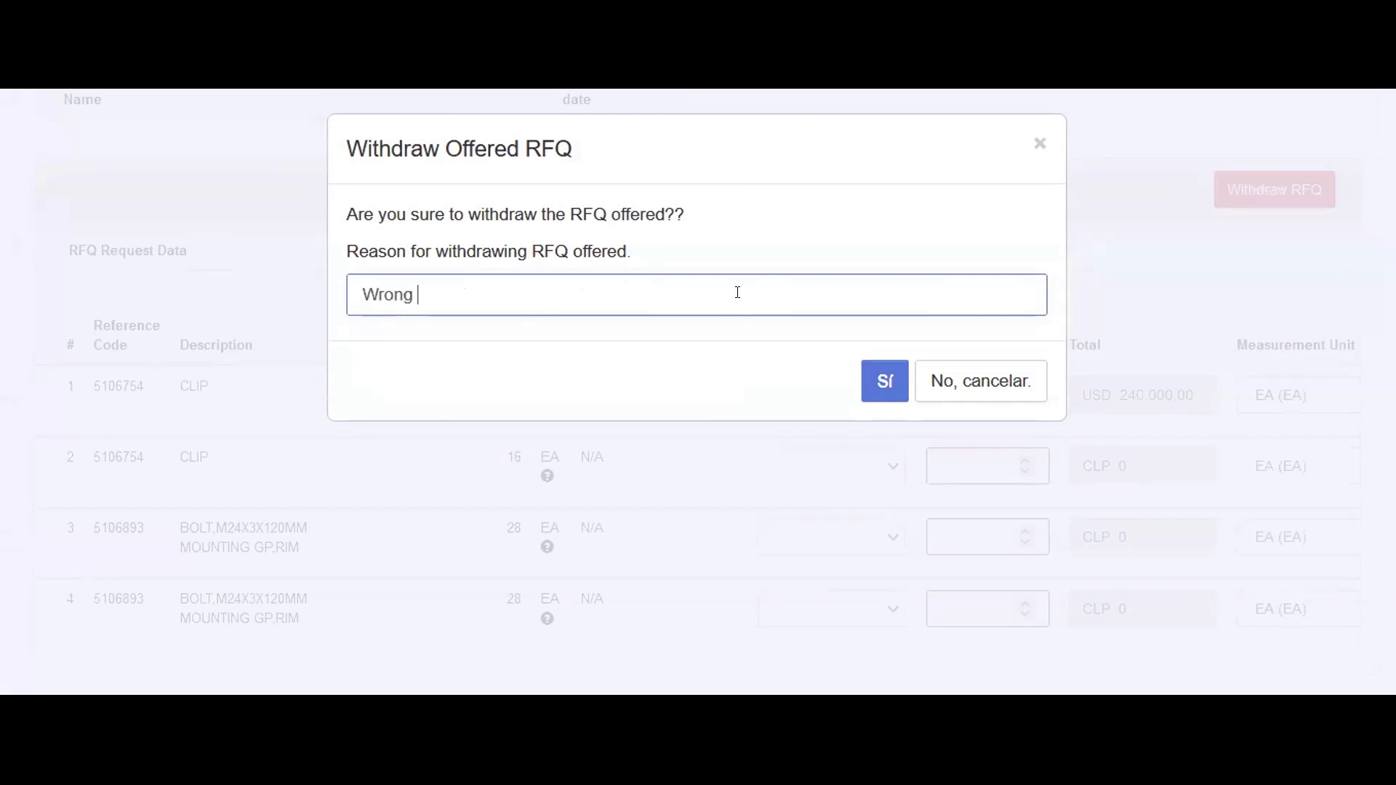
{"action": "type", "text": "price"}
{"action": "left_click", "coordinate": [885, 381]}
{"action": "left_click", "coordinate": [853, 424]}
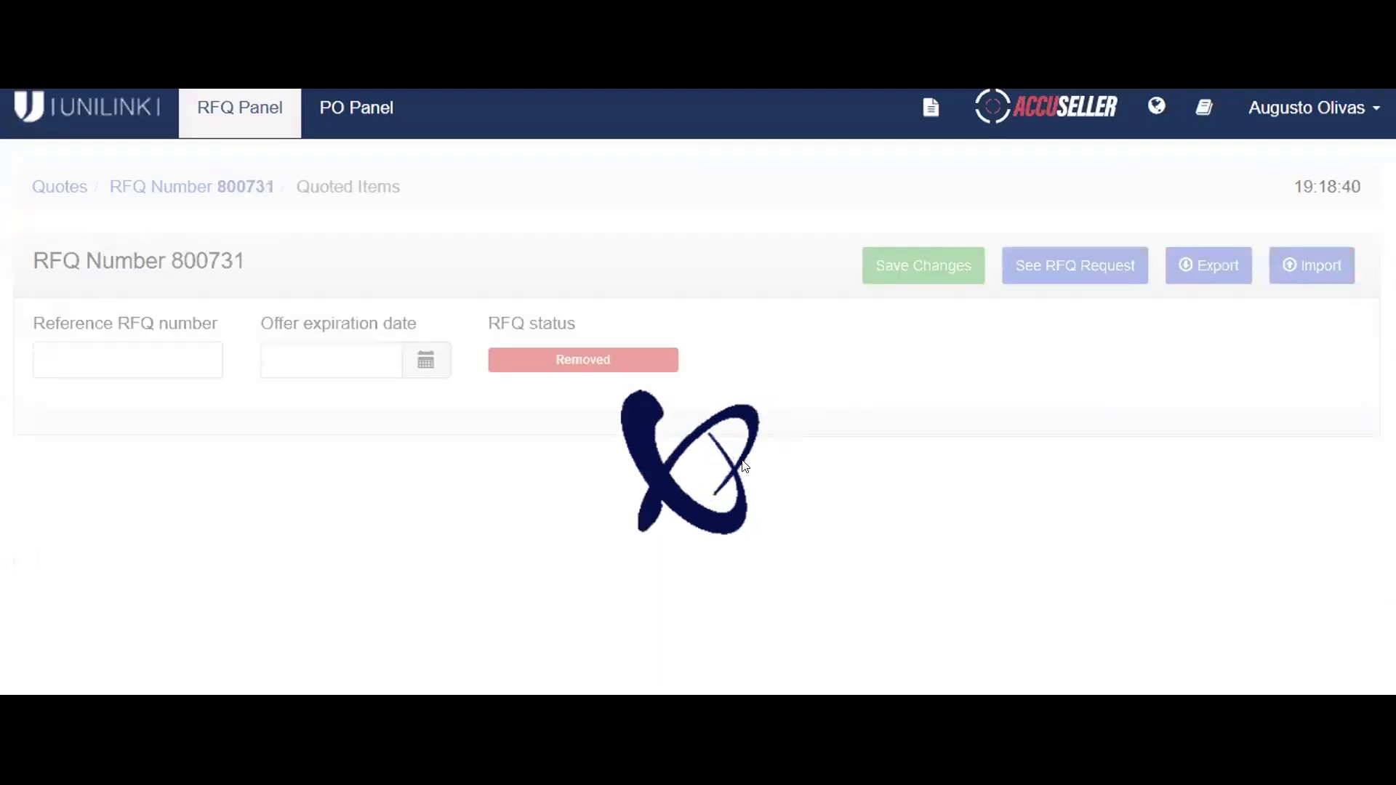
Set the net unit price of the first CLIP item to 18000.
{"action": "scroll", "coordinate": [668, 381], "scroll_direction": "down", "scroll_amount": 1}
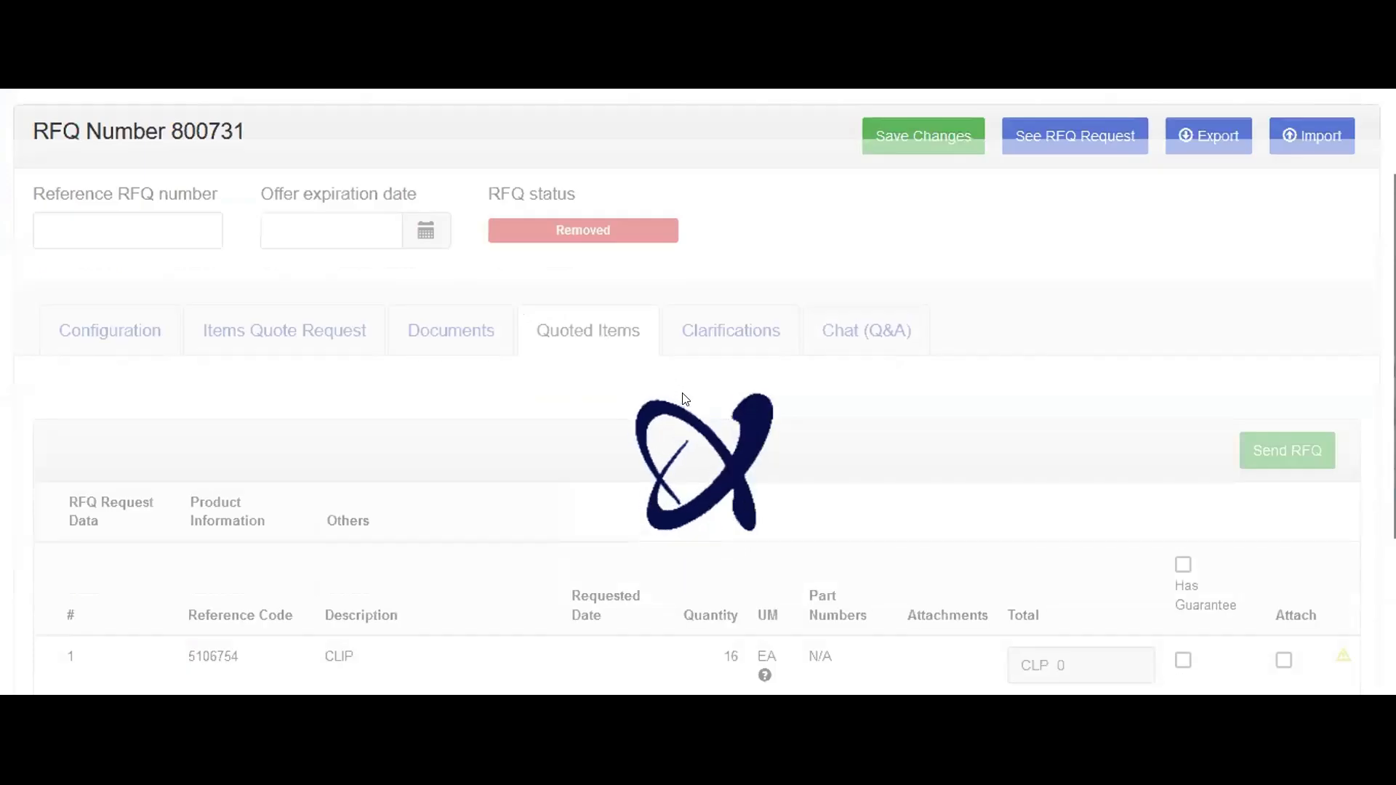
{"action": "scroll", "coordinate": [667, 393], "scroll_direction": "down", "scroll_amount": 4}
{"action": "scroll", "coordinate": [826, 445], "scroll_direction": "down", "scroll_amount": 1}
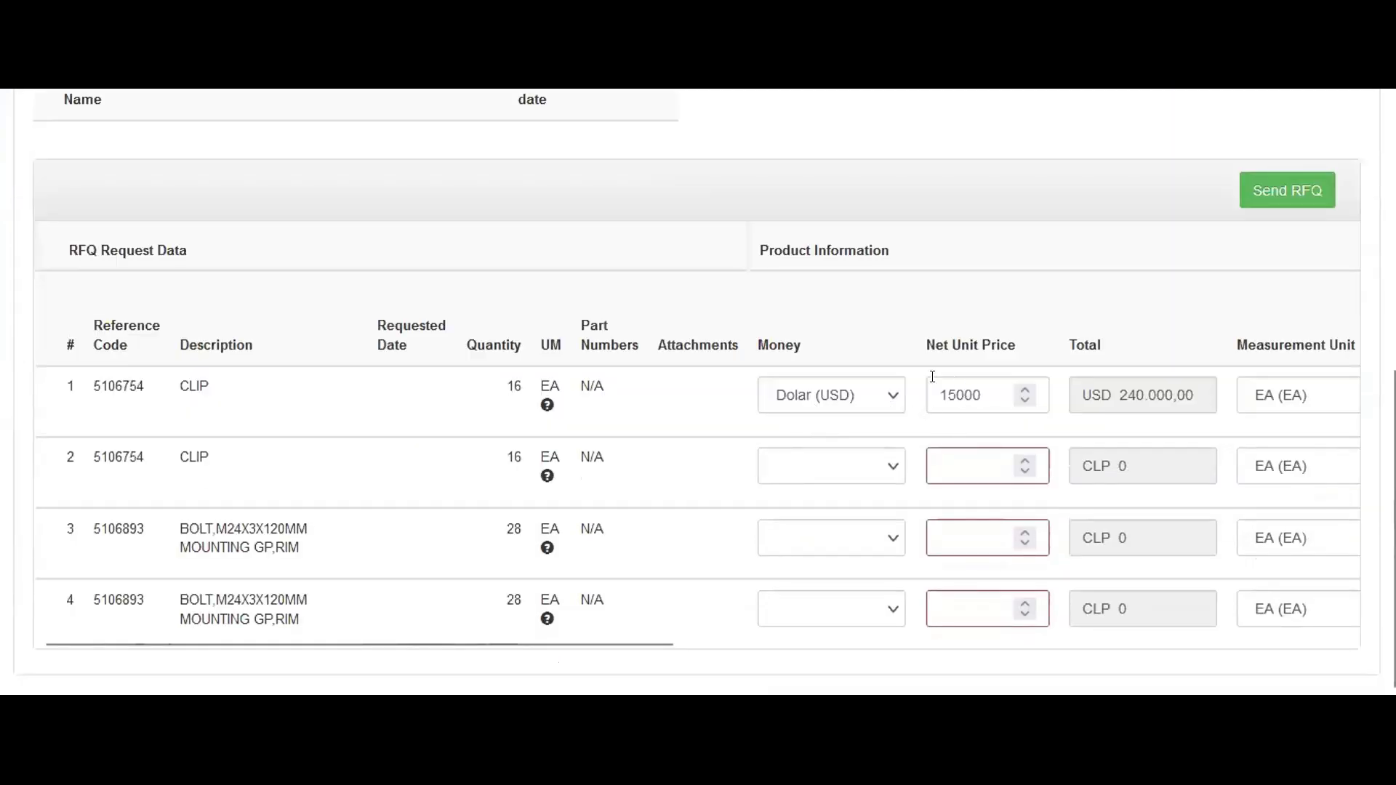
{"action": "scroll", "coordinate": [578, 339], "scroll_direction": "up", "scroll_amount": 2}
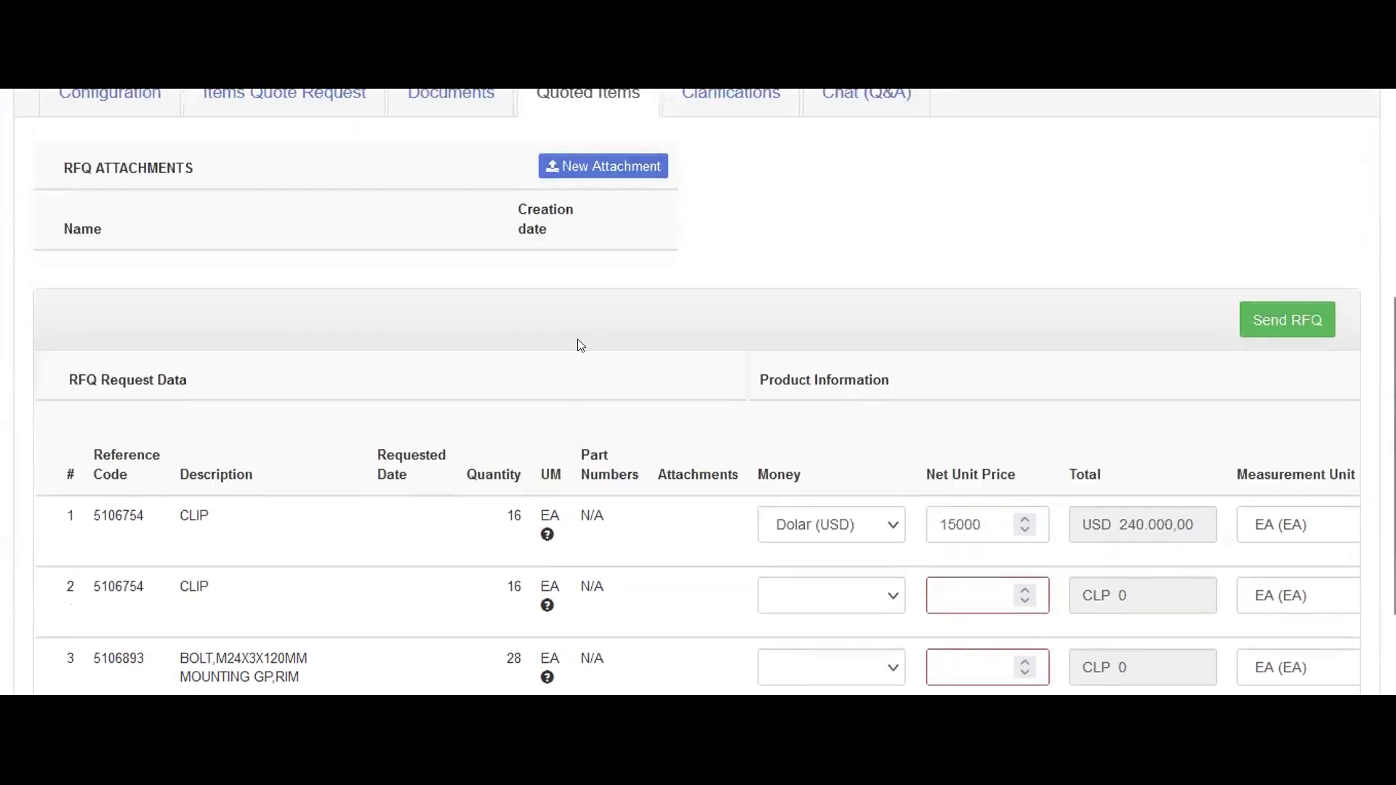
{"action": "scroll", "coordinate": [618, 379], "scroll_direction": "down", "scroll_amount": 2}
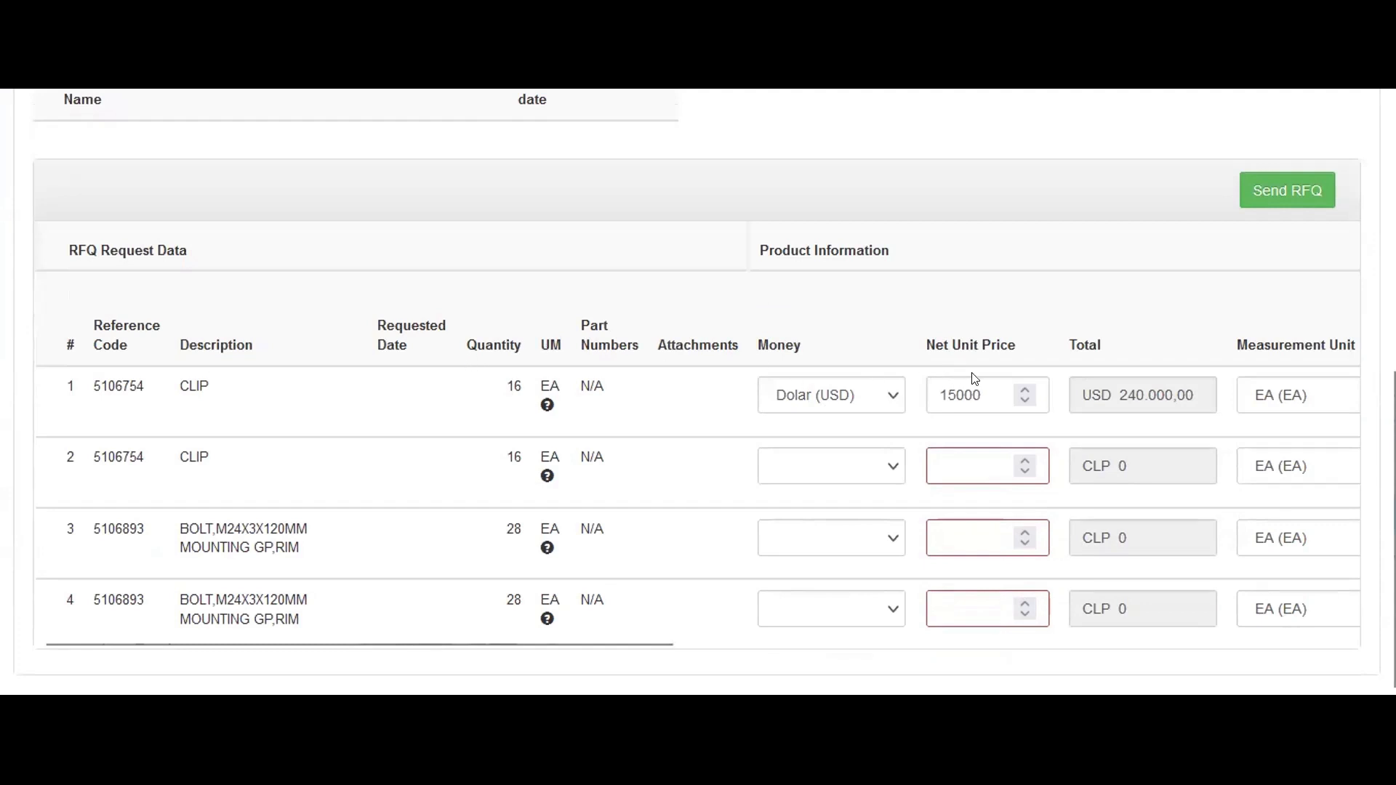
{"action": "left_click", "coordinate": [945, 394]}
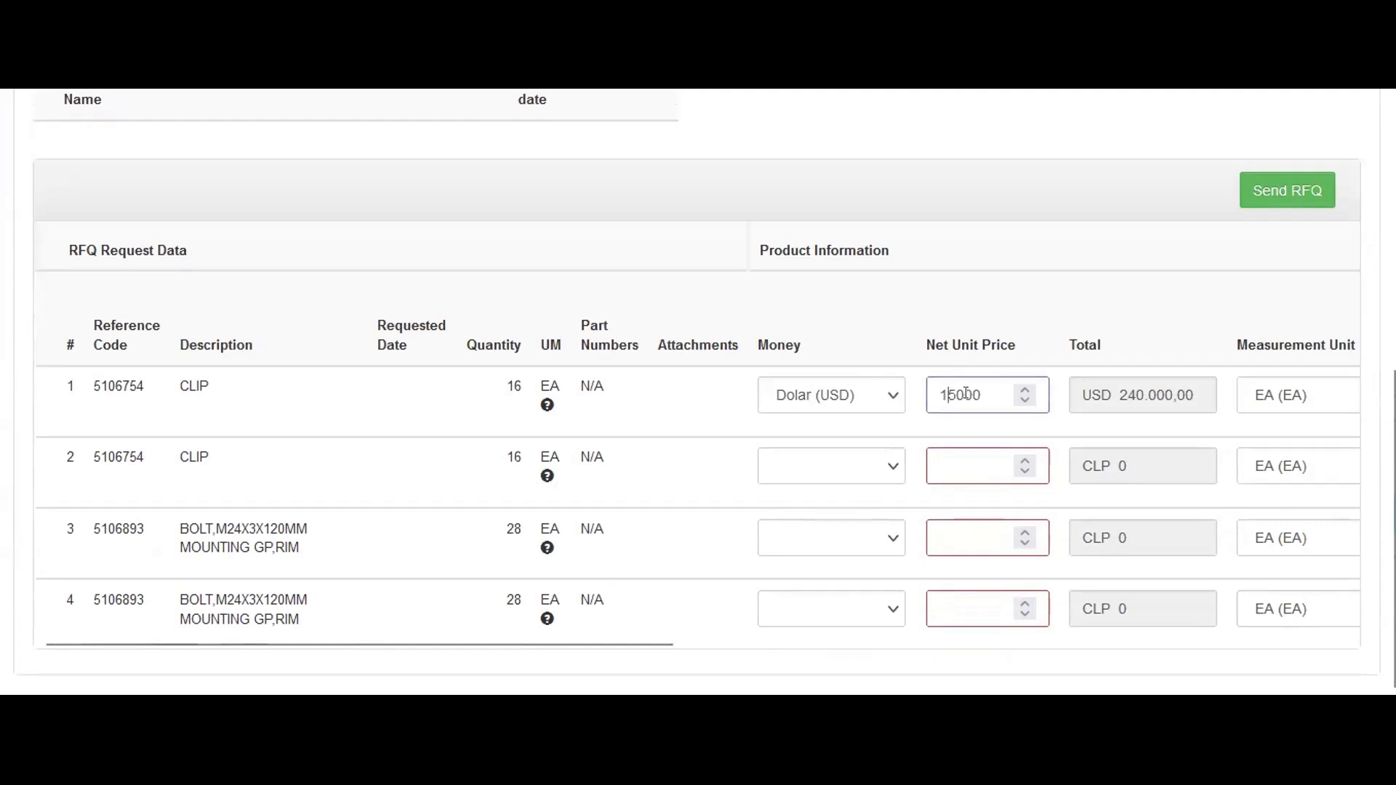
{"action": "key", "text": "Delete"}
{"action": "type", "text": "8"}
{"action": "left_click_drag", "start_coordinate": [937, 395], "coordinate": [976, 395]}
{"action": "left_click", "coordinate": [977, 394]}
Save the changes to the RFQ quote and accept the update notice.
{"action": "scroll", "coordinate": [1163, 291], "scroll_direction": "up", "scroll_amount": 7}
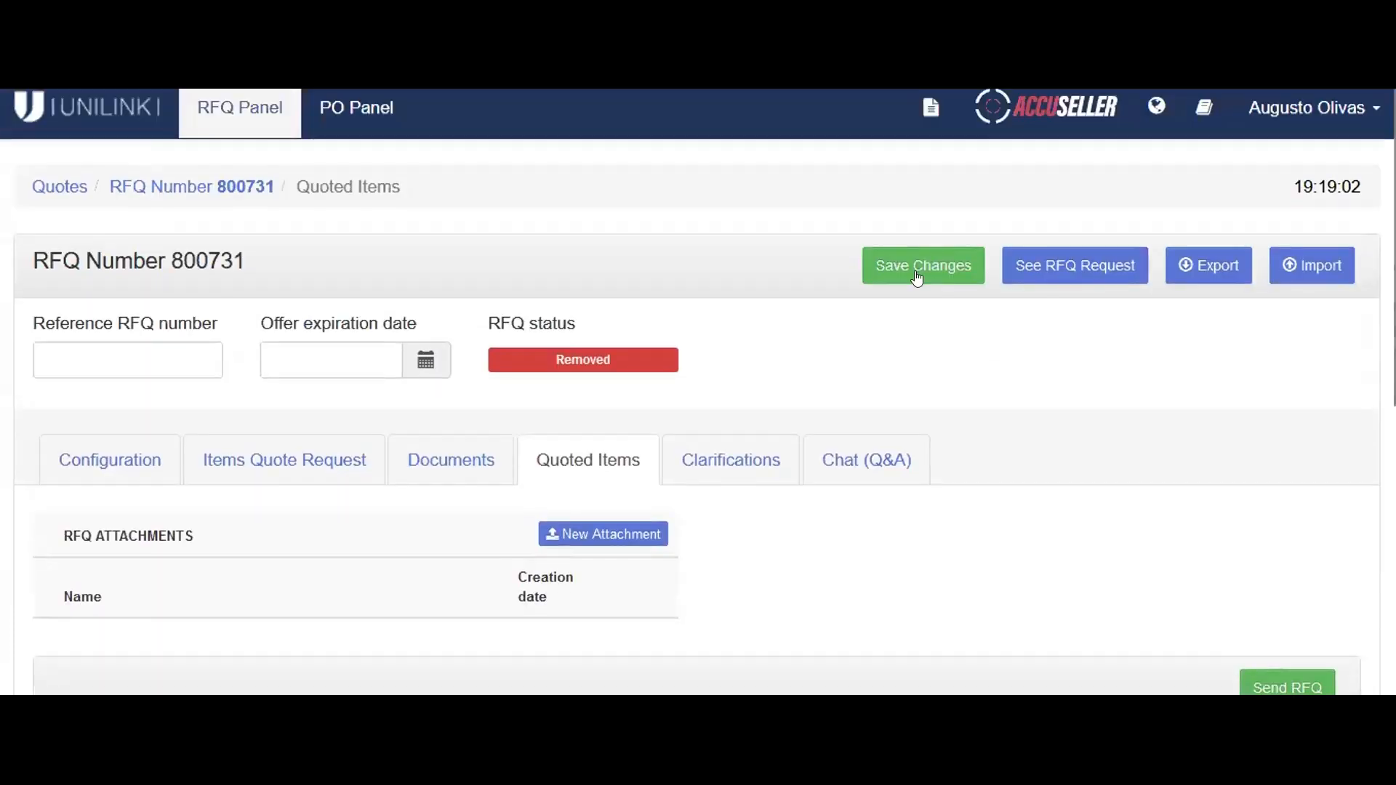
{"action": "left_click", "coordinate": [922, 271]}
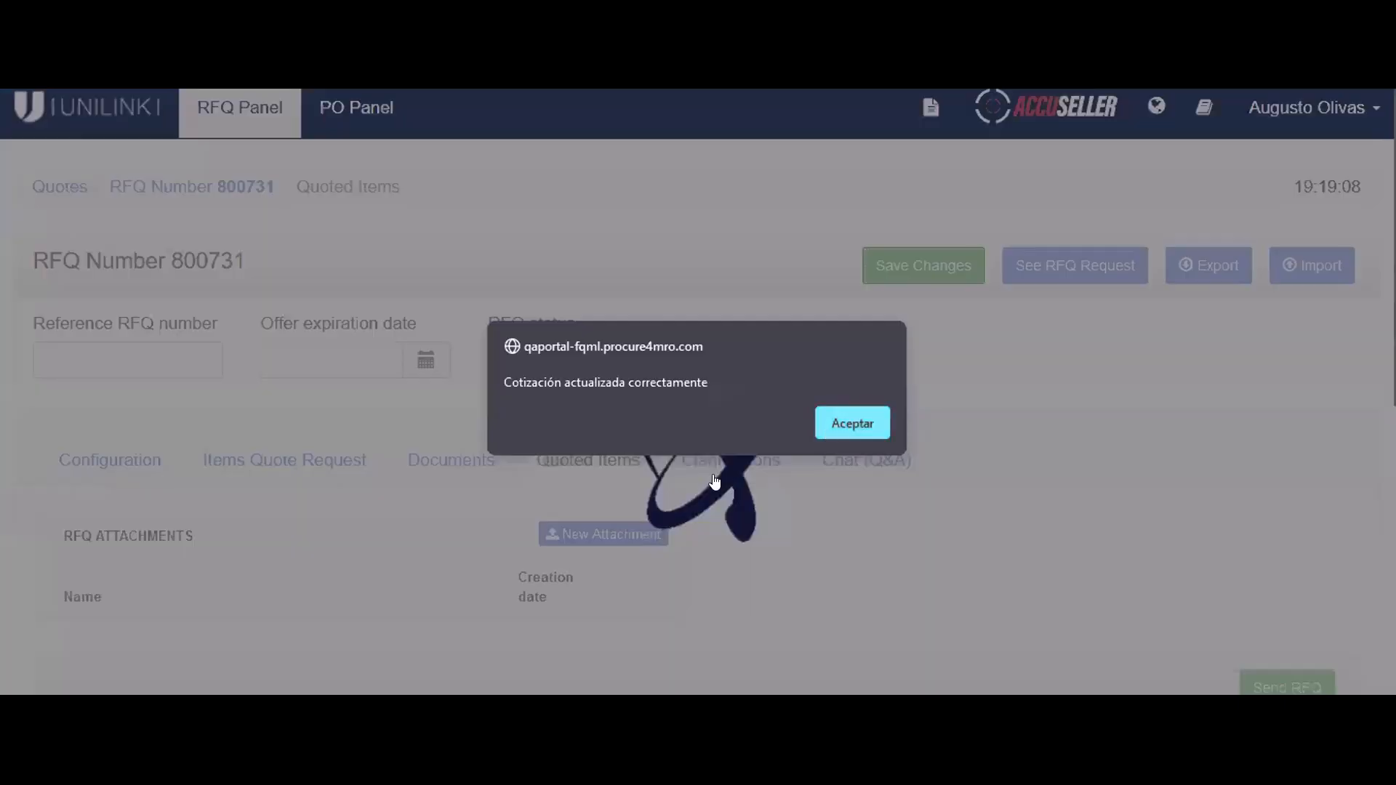
{"action": "left_click", "coordinate": [849, 420]}
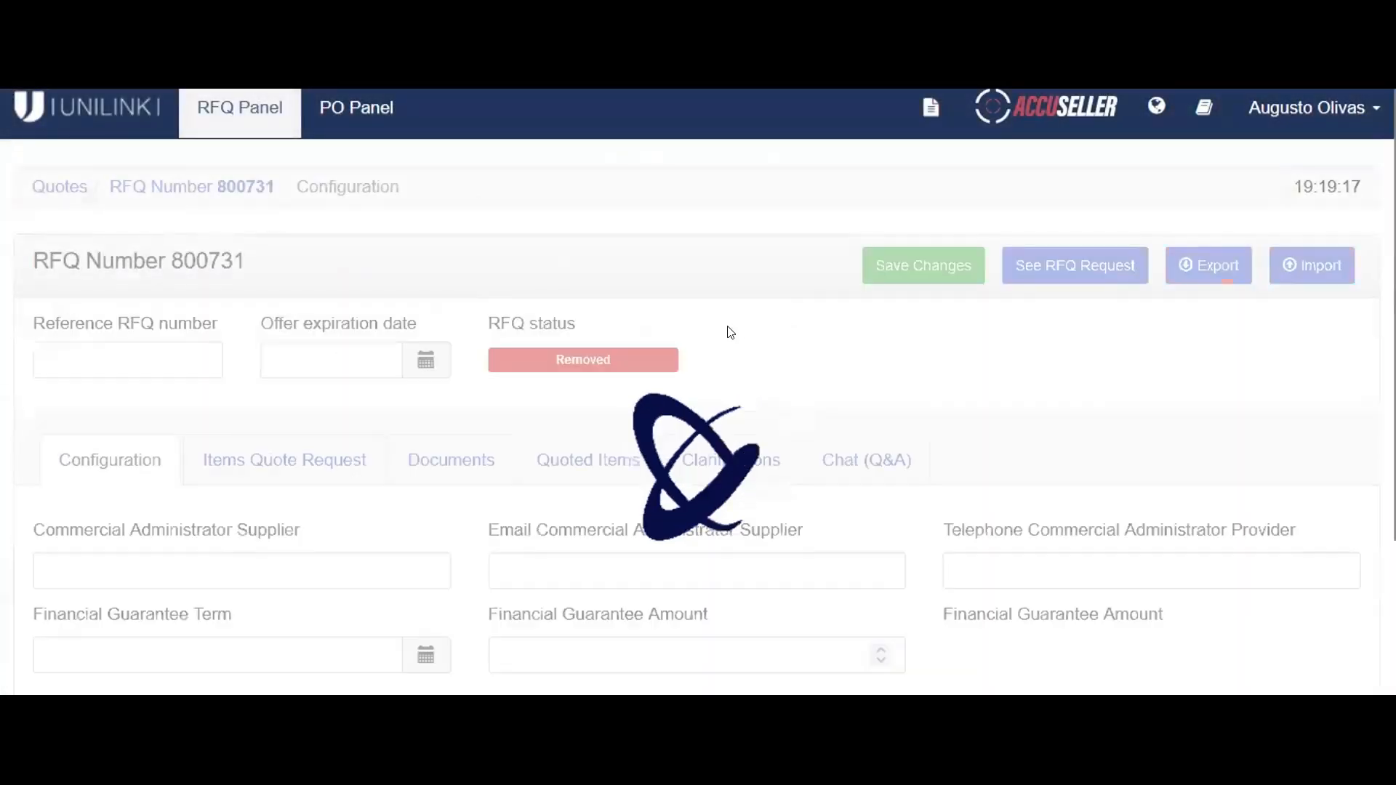
Return to the quoted items, start the Send RFQ process, and approve saving and validating the corrected quote.
{"action": "scroll", "coordinate": [728, 352], "scroll_direction": "down", "scroll_amount": 1}
{"action": "scroll", "coordinate": [728, 352], "scroll_direction": "down", "scroll_amount": 1}
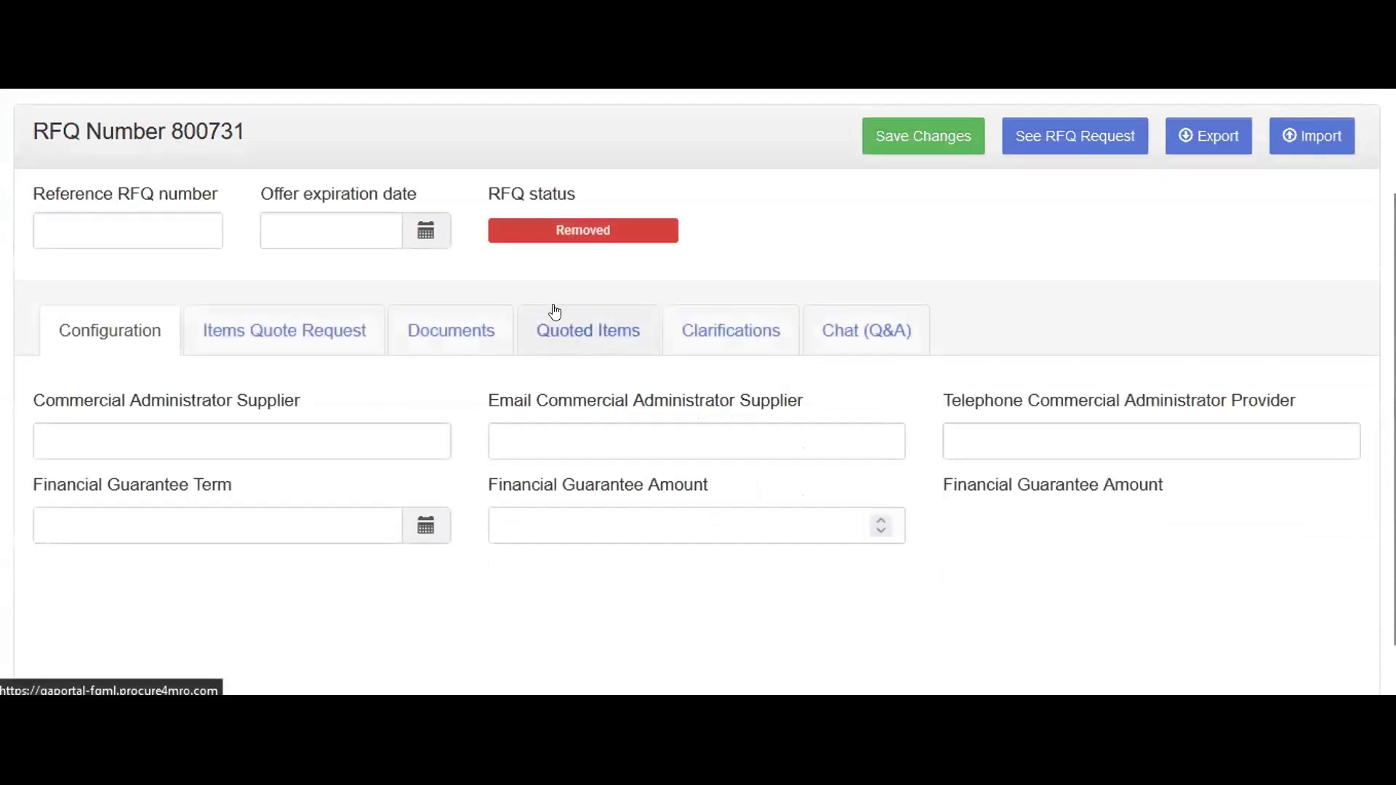
{"action": "left_click", "coordinate": [595, 342]}
{"action": "scroll", "coordinate": [1091, 436], "scroll_direction": "down", "scroll_amount": 3}
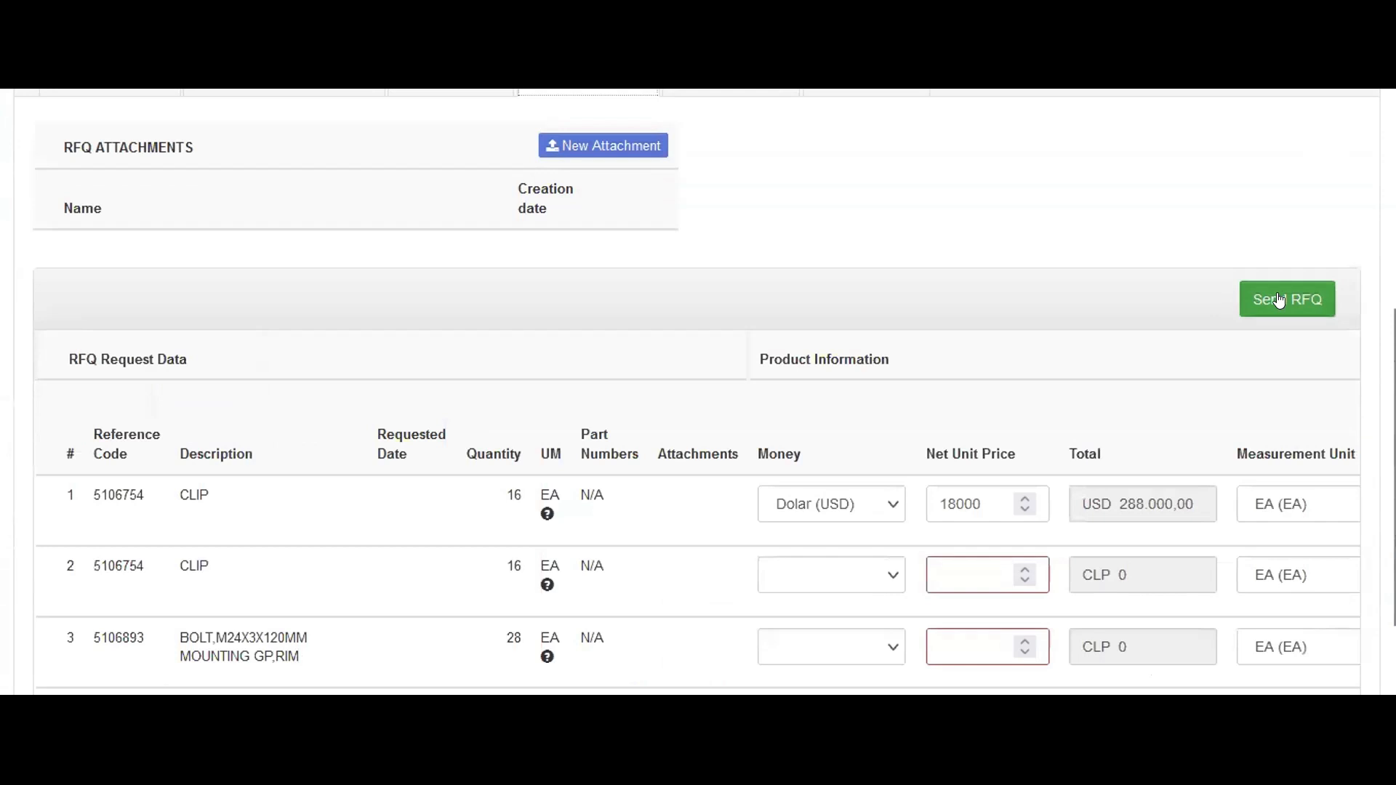
{"action": "left_click", "coordinate": [1274, 296]}
{"action": "left_click", "coordinate": [1194, 348]}
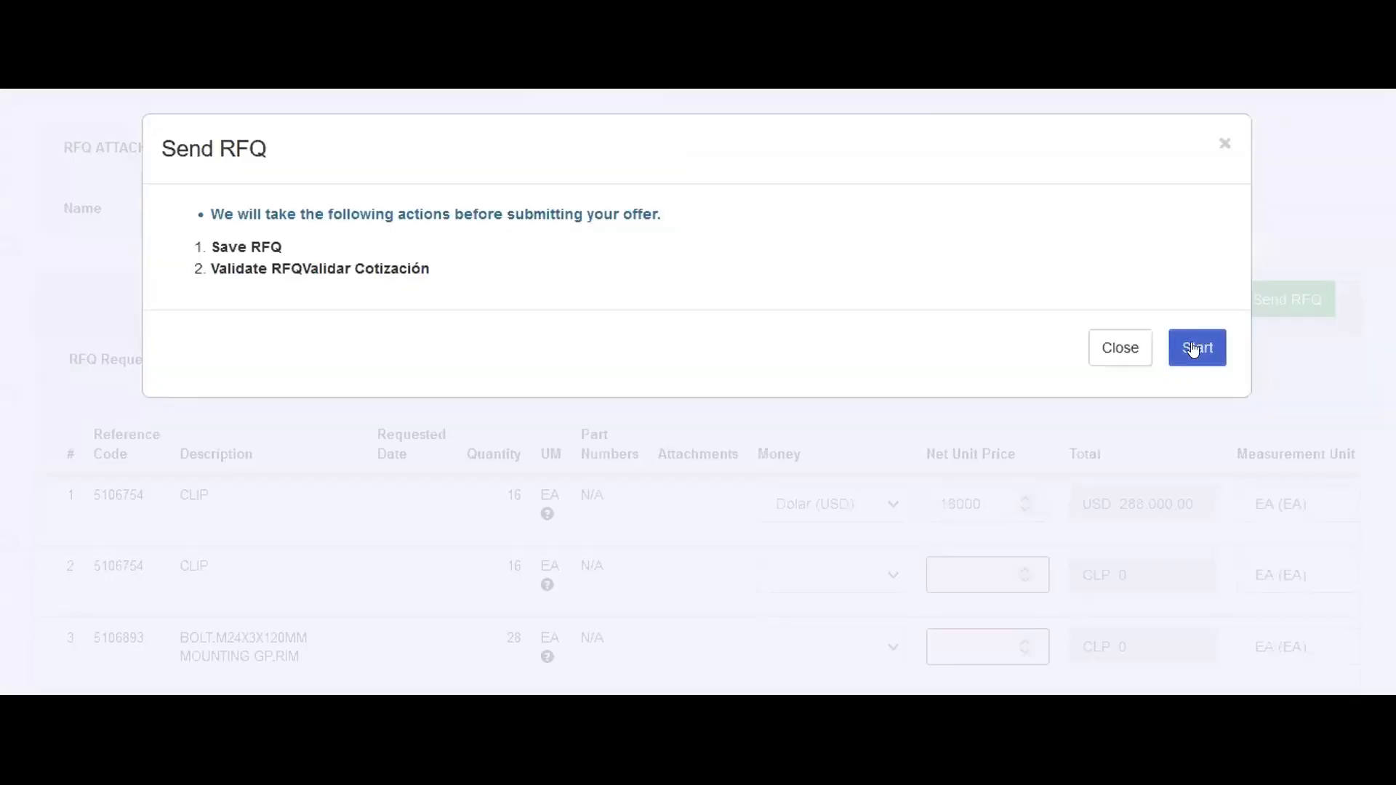
{"action": "left_click", "coordinate": [885, 297]}
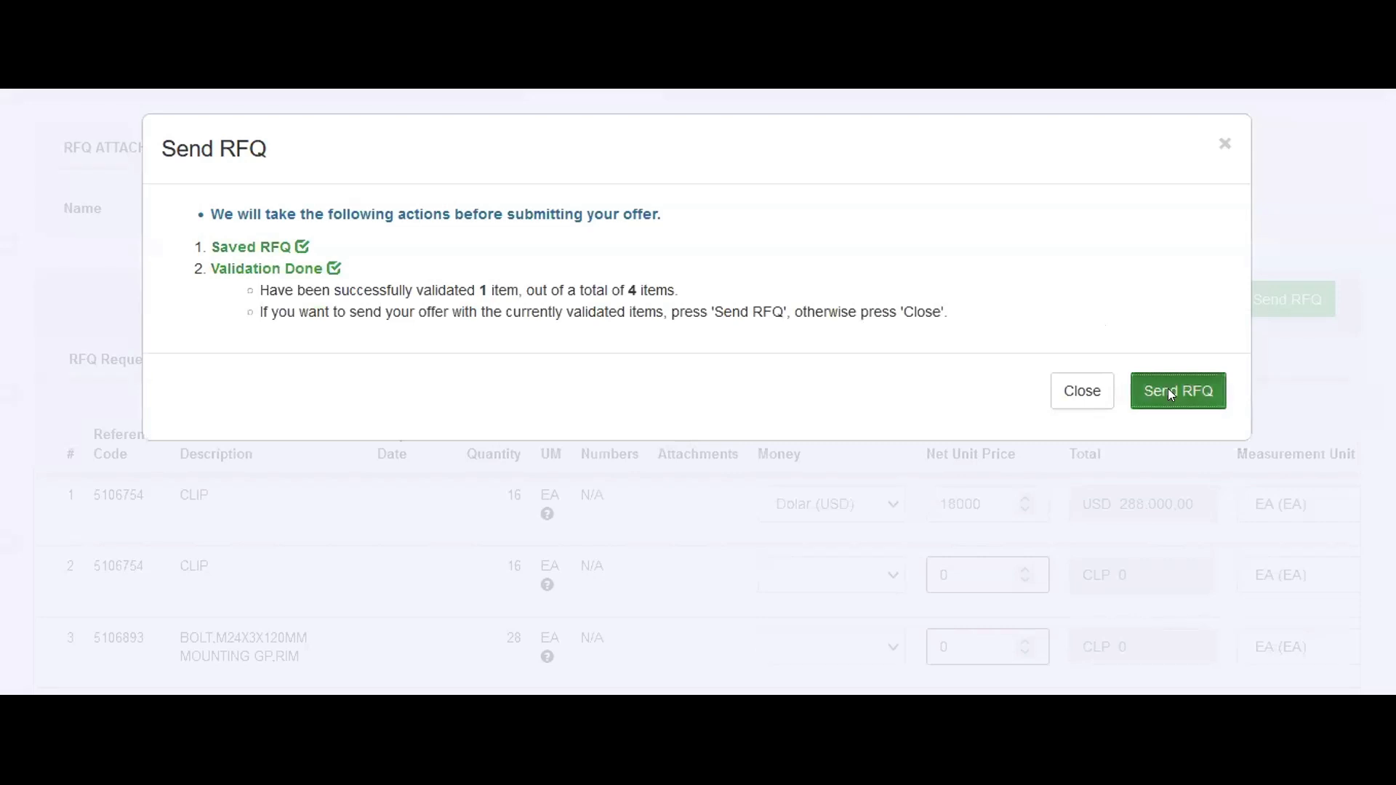
Send the corrected RFQ offer with the validated items, confirm the submission, and accept the email notification notice.
{"action": "left_click", "coordinate": [1171, 392]}
{"action": "left_click", "coordinate": [878, 322]}
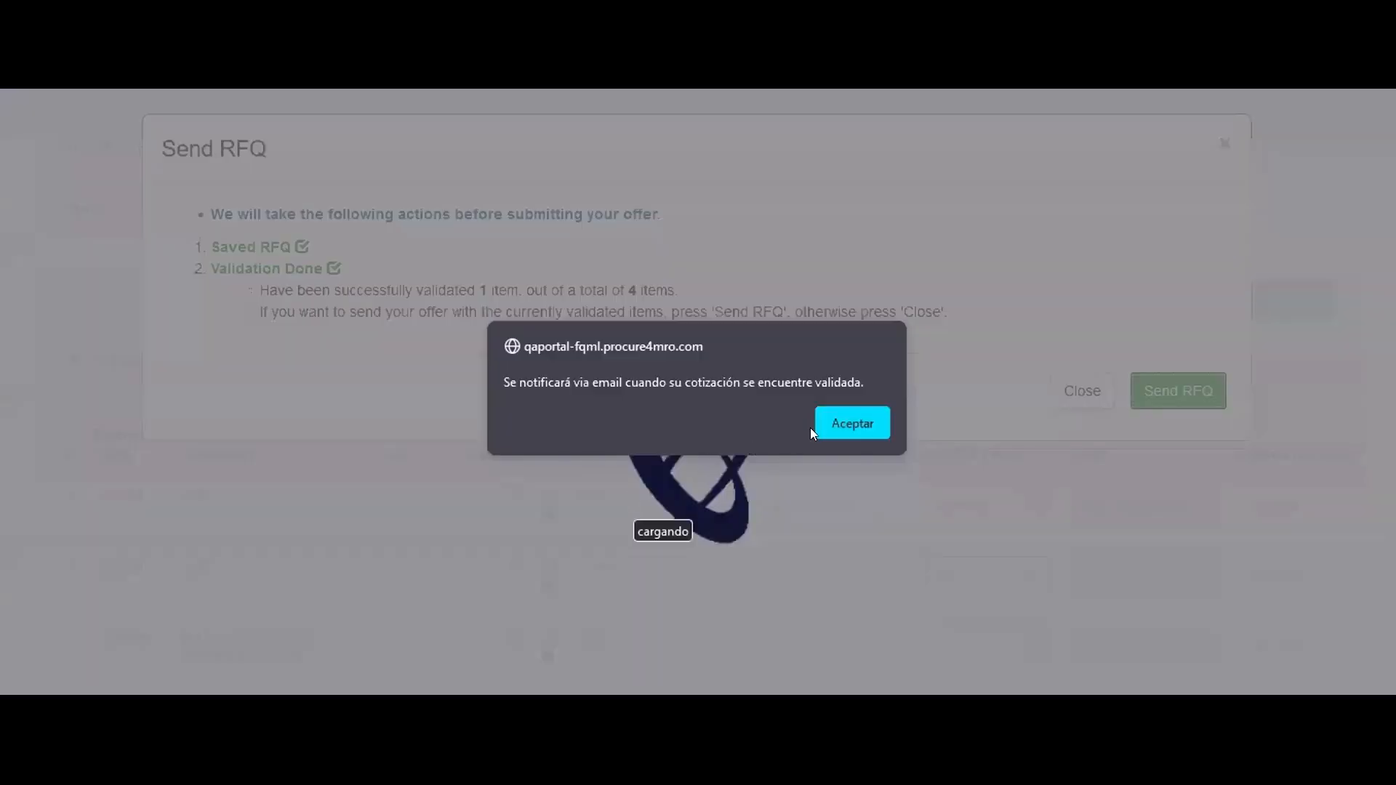
{"action": "left_click", "coordinate": [830, 429]}
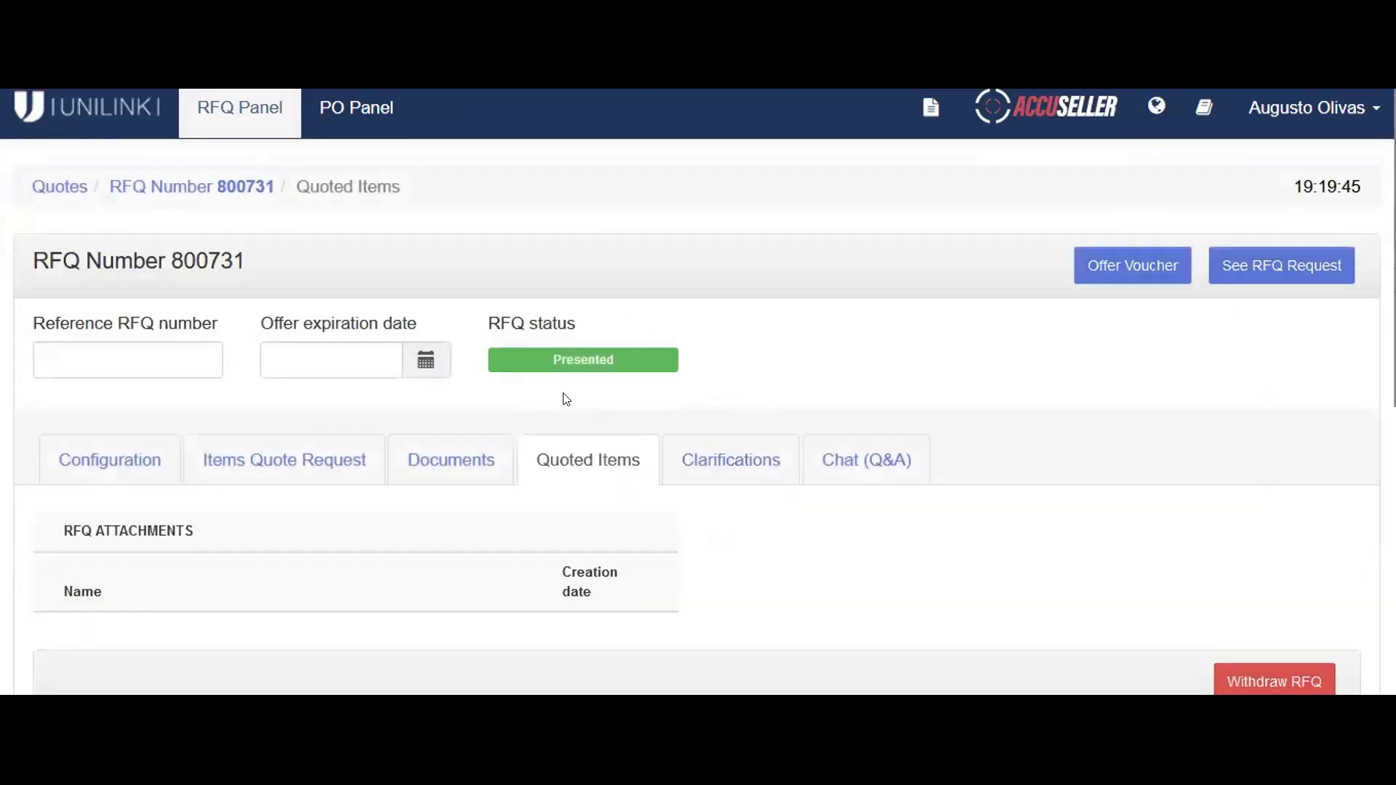
Review the resubmitted offer's RFQ status, quoted item price and option to withdraw it.
{"action": "scroll", "coordinate": [589, 429], "scroll_direction": "down", "scroll_amount": 4}
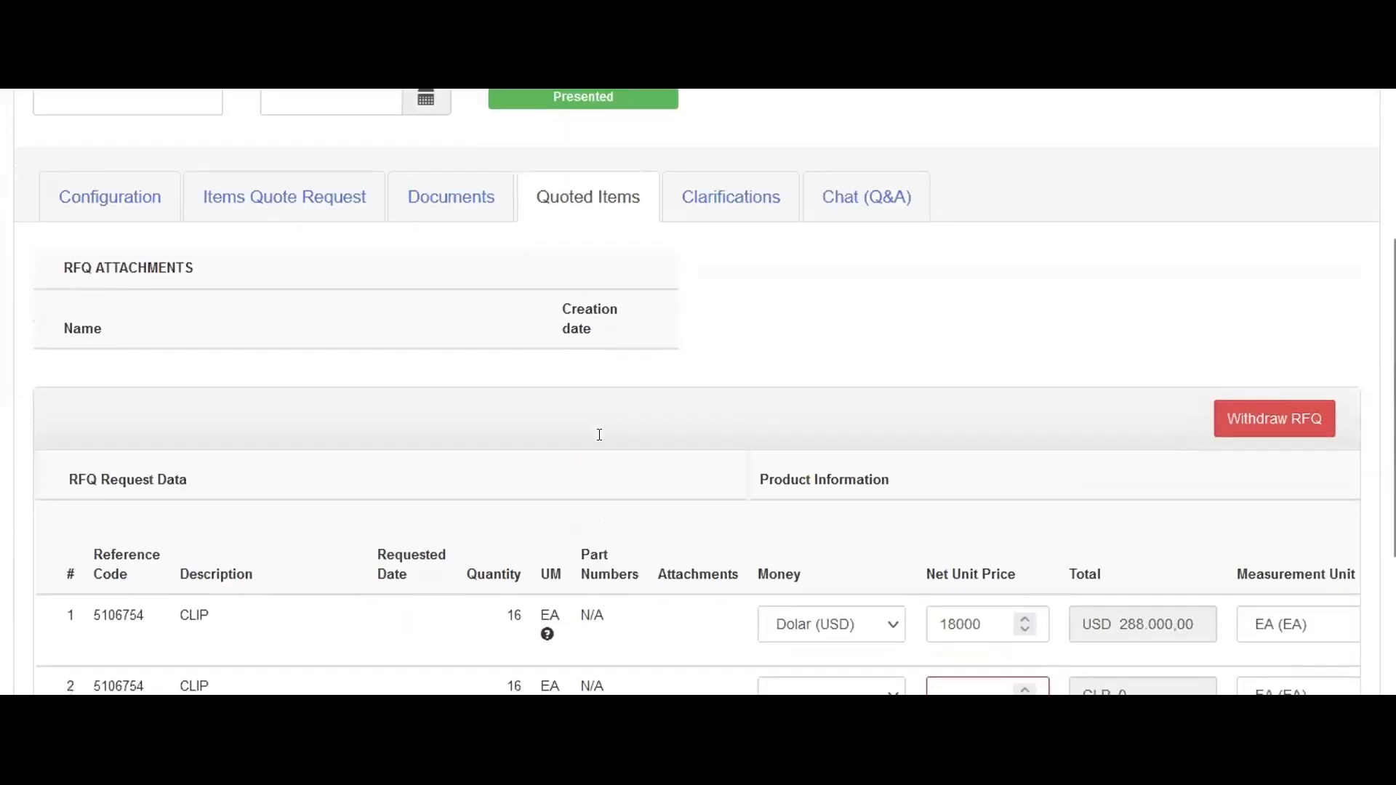
{"action": "scroll", "coordinate": [596, 444], "scroll_direction": "up", "scroll_amount": 2}
{"action": "scroll", "coordinate": [597, 461], "scroll_direction": "down", "scroll_amount": 2}
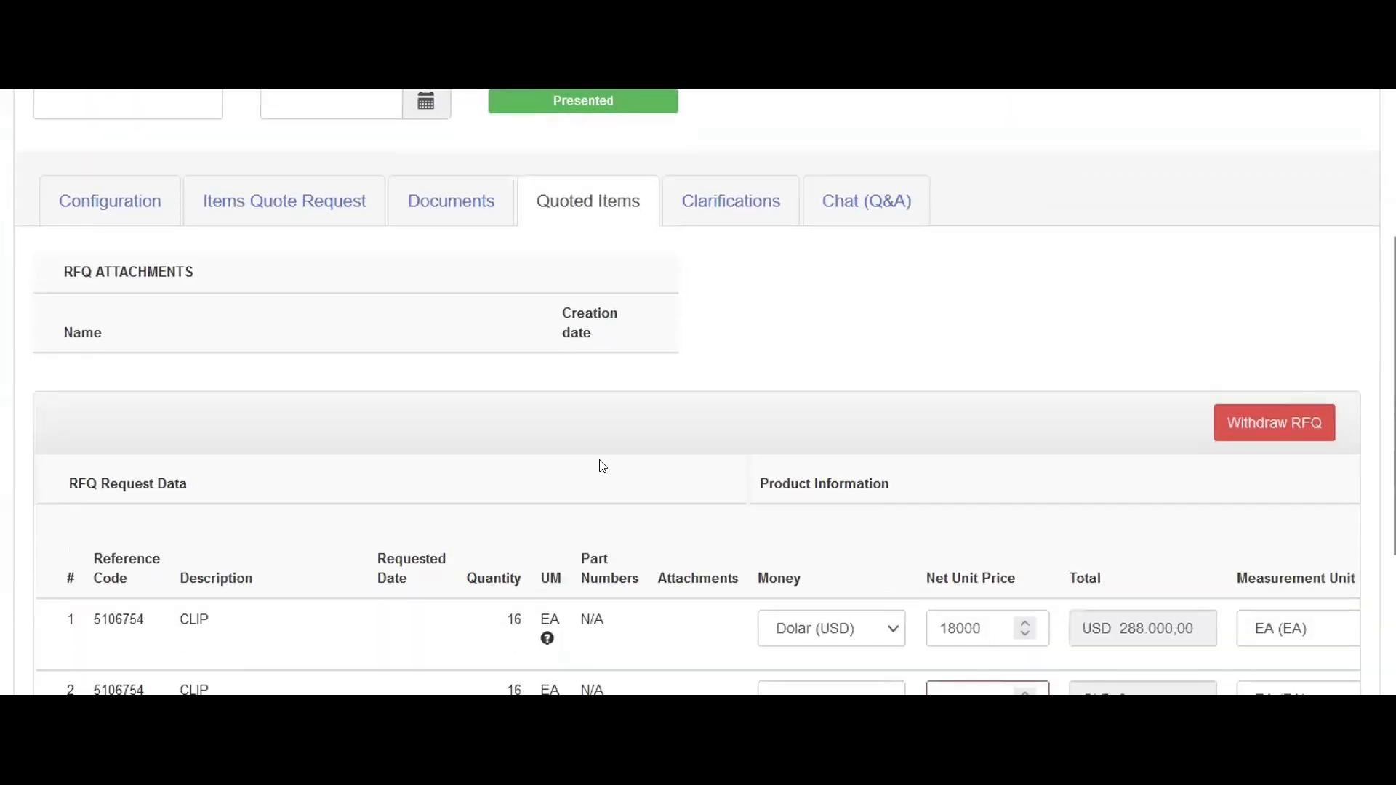
{"action": "scroll", "coordinate": [602, 466], "scroll_direction": "down", "scroll_amount": 2}
{"action": "scroll", "coordinate": [649, 512], "scroll_direction": "up", "scroll_amount": 4}
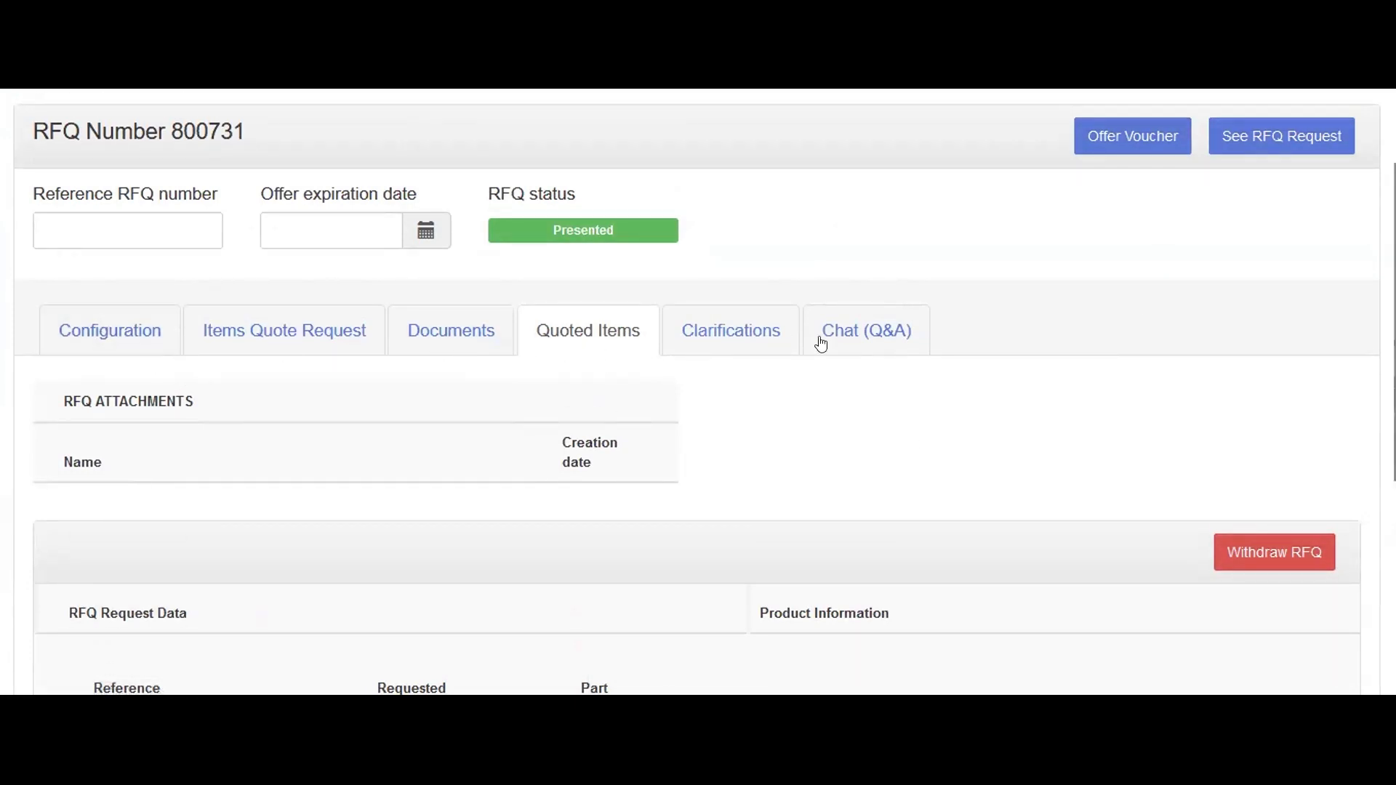
Examine the RFQ configuration fields for the commercial administrator's name, email and telephone.
{"action": "left_click", "coordinate": [122, 340]}
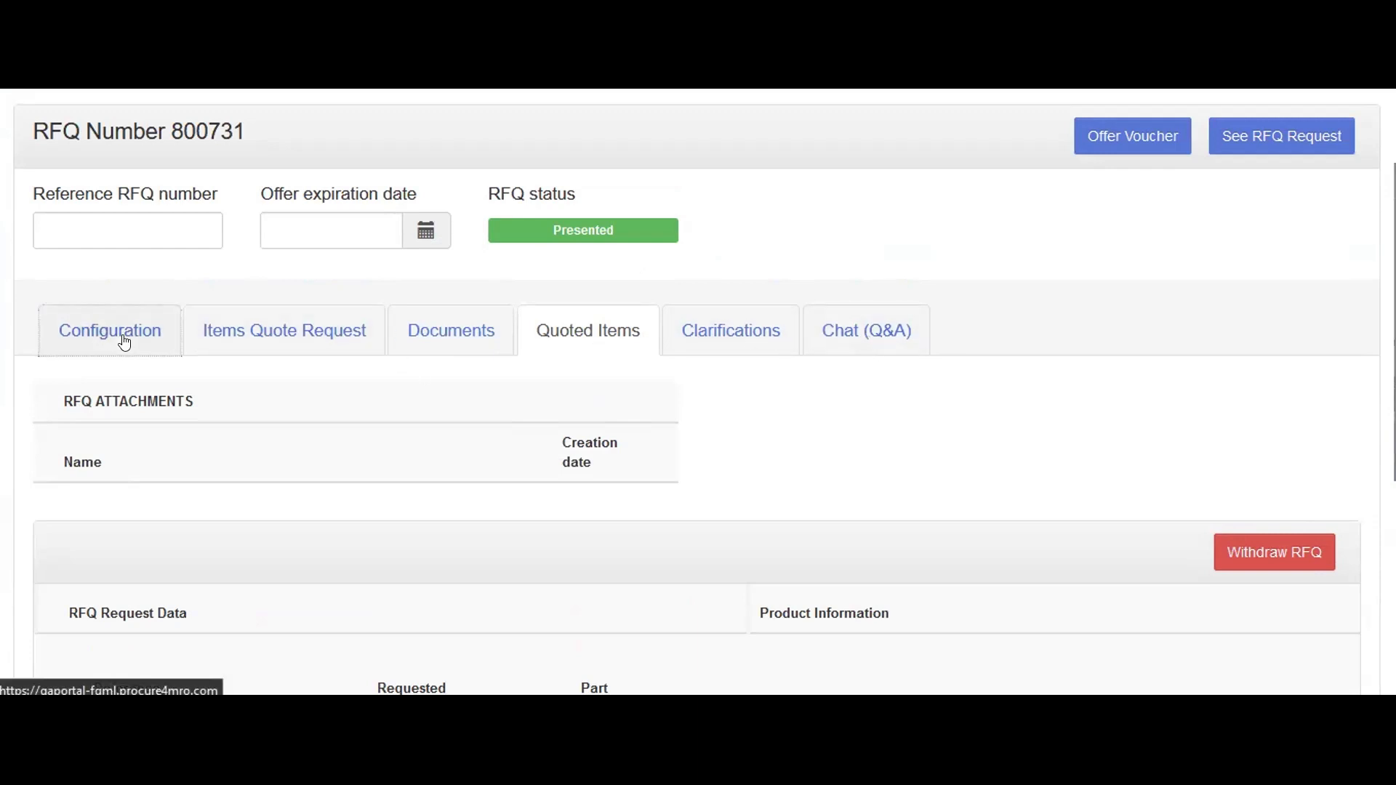
{"action": "left_click", "coordinate": [203, 433]}
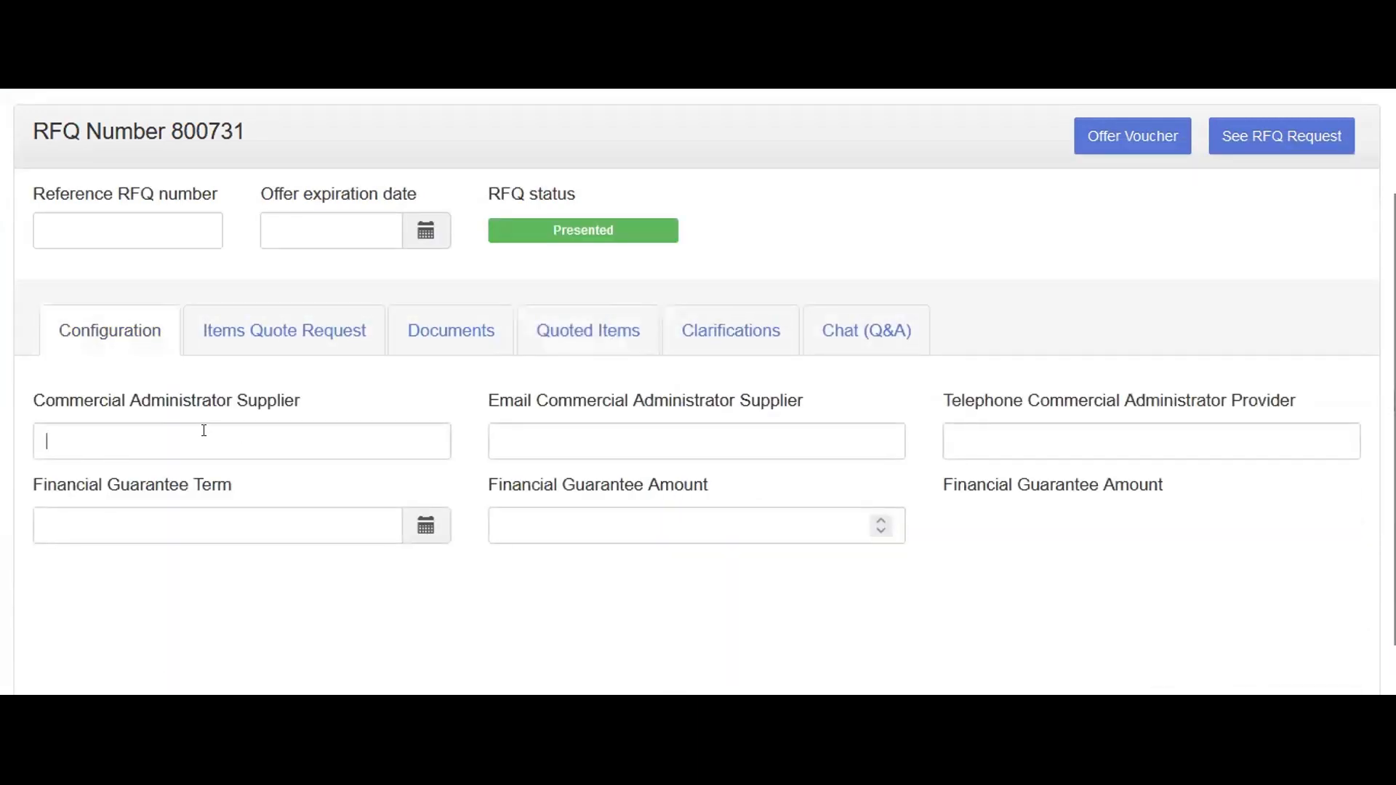
{"action": "left_click", "coordinate": [614, 429]}
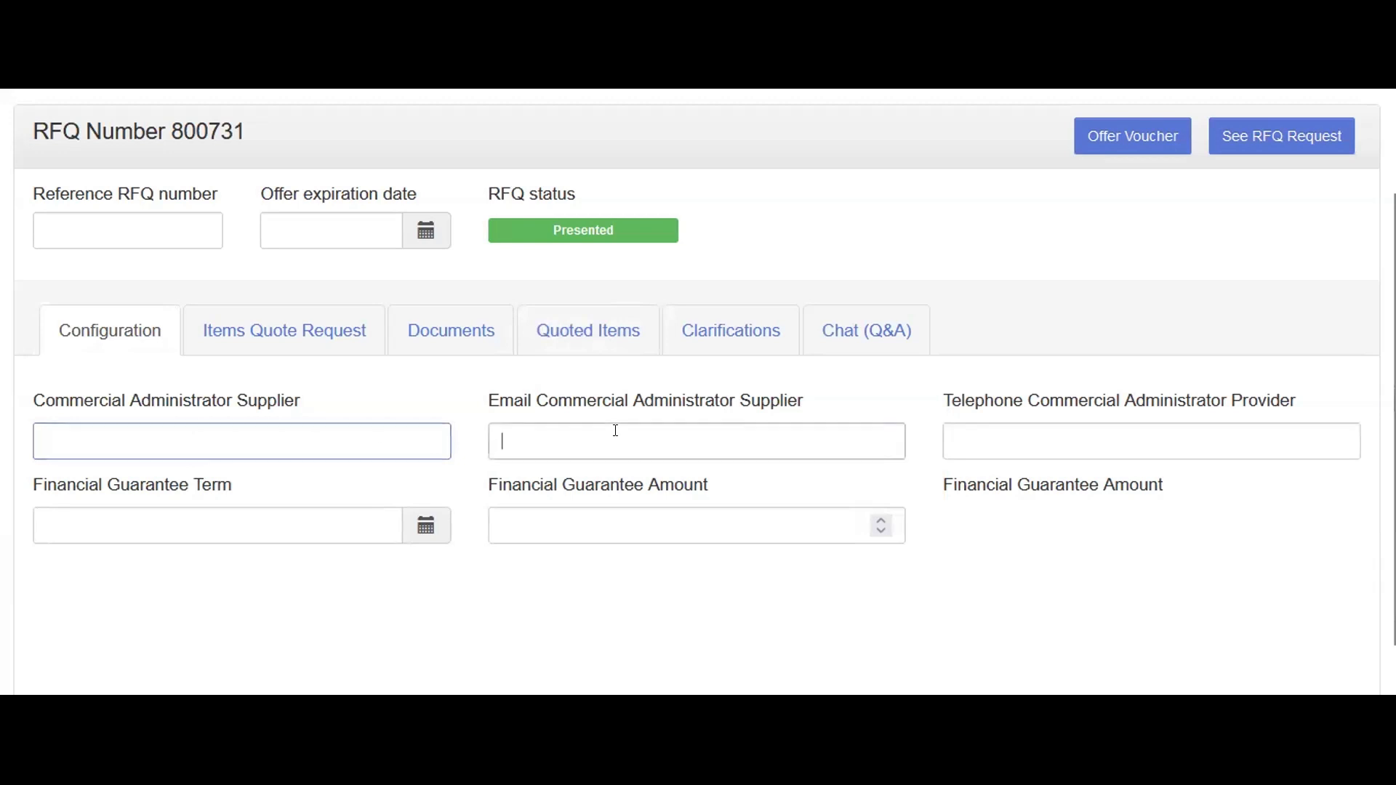
{"action": "left_click", "coordinate": [359, 432]}
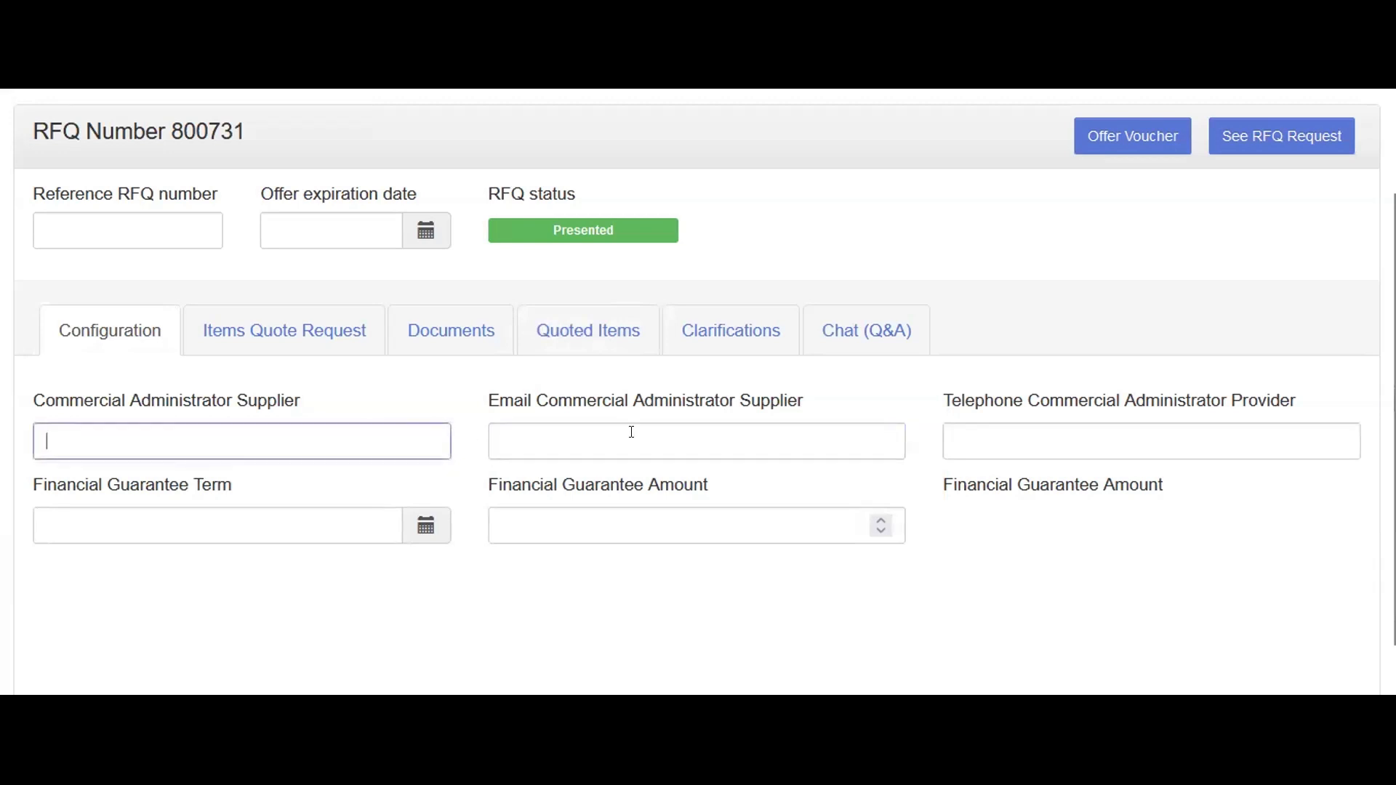
{"action": "left_click", "coordinate": [1060, 432]}
{"action": "left_click", "coordinate": [326, 435]}
Look through the RFQ's requested items, its documents and its clarifications.
{"action": "left_click", "coordinate": [253, 341]}
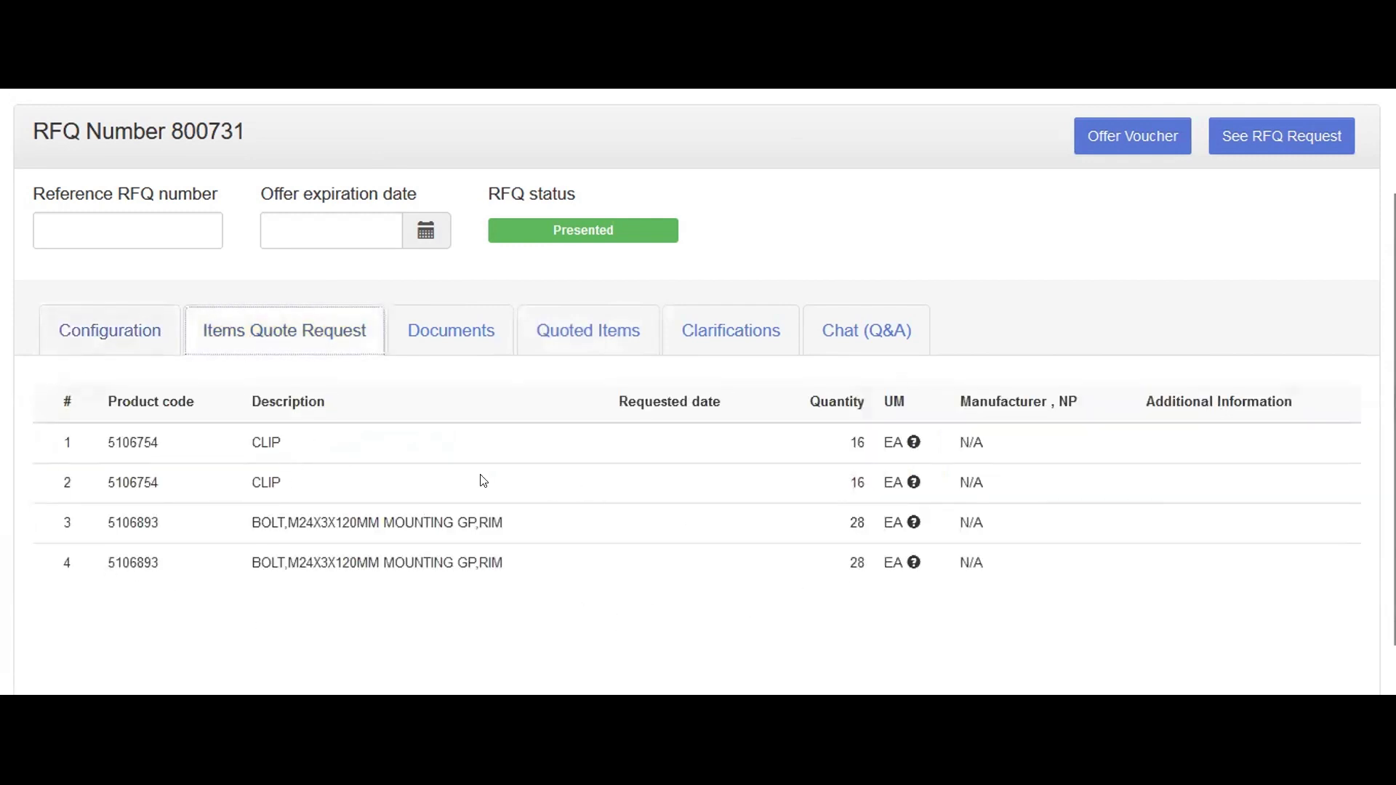
{"action": "left_click", "coordinate": [452, 339]}
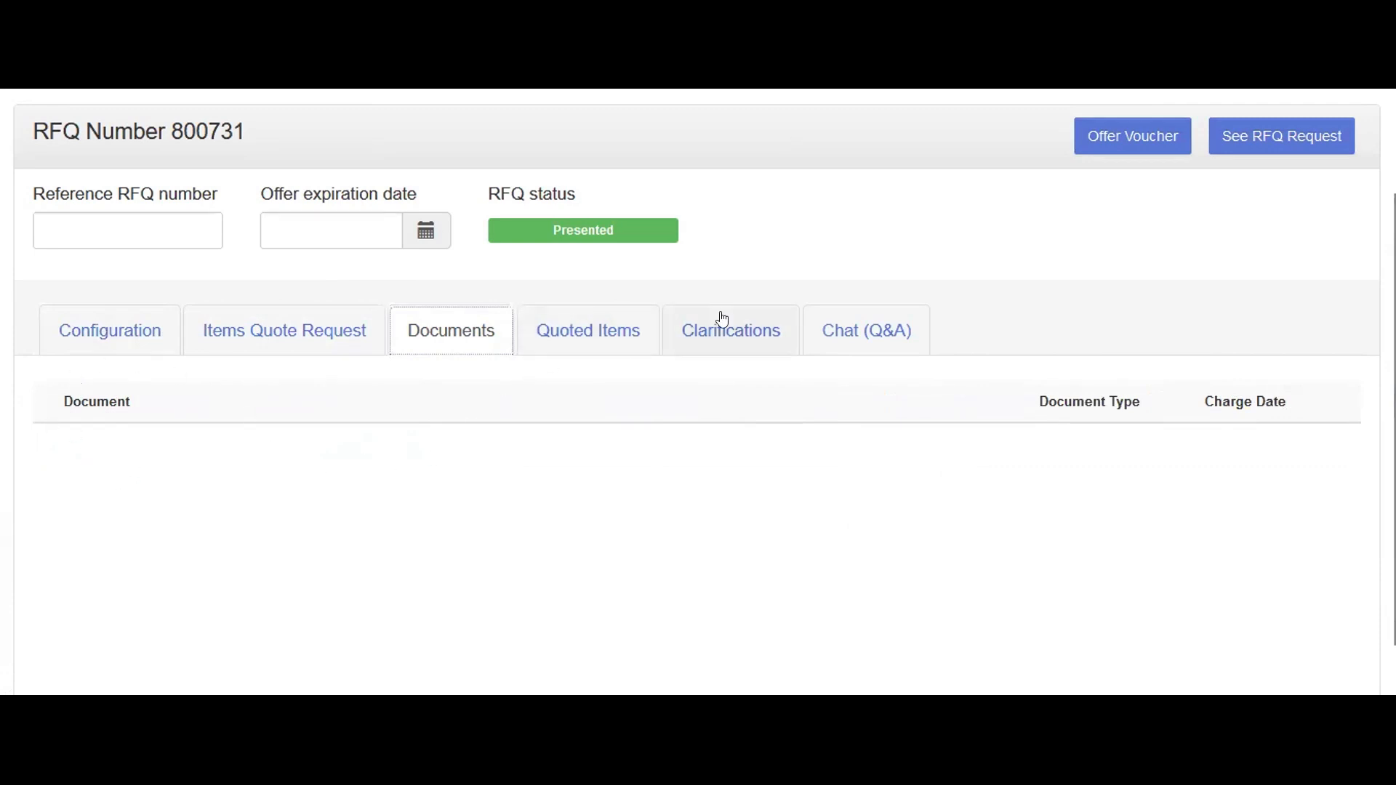
{"action": "left_click", "coordinate": [724, 335]}
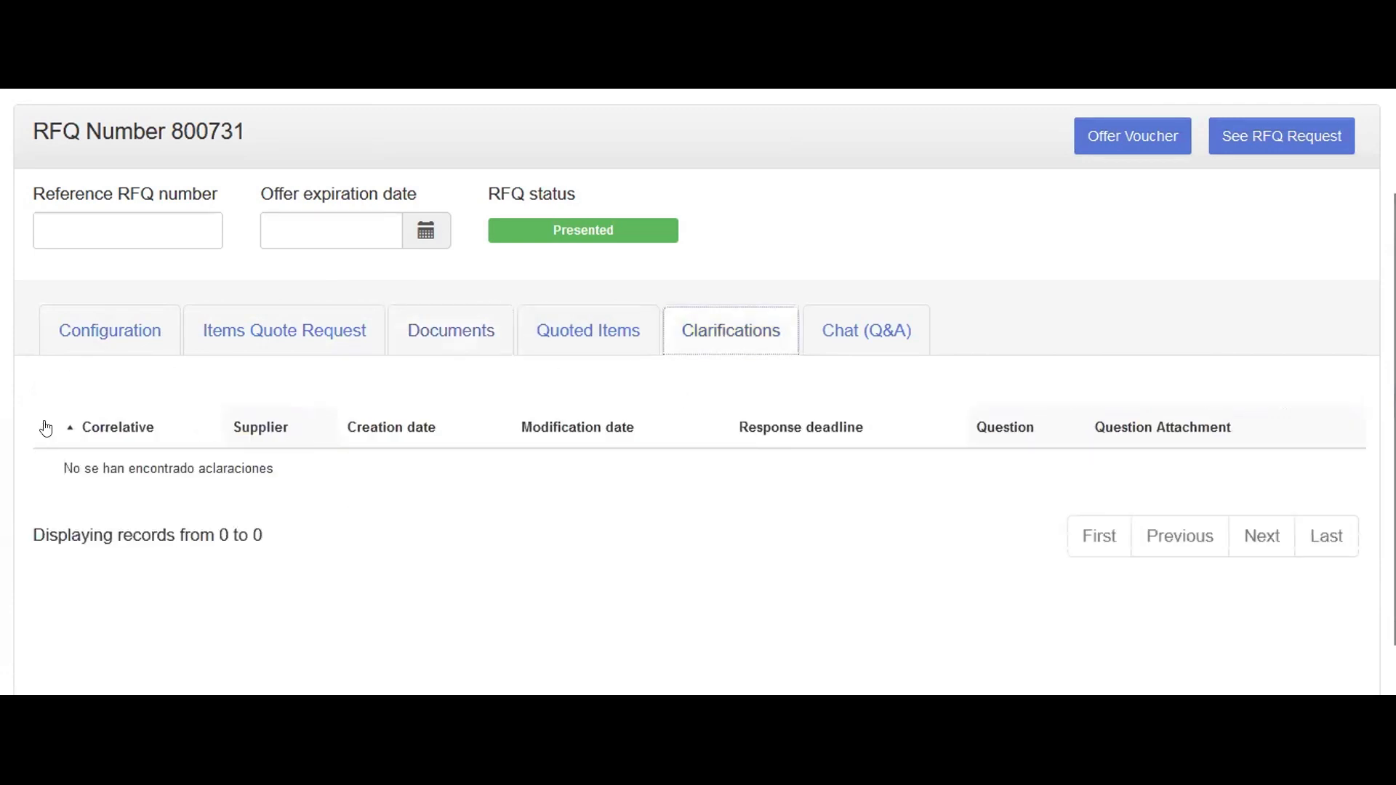
Send the message "Question" in the RFQ's Q&A chat.
{"action": "left_click", "coordinate": [842, 345]}
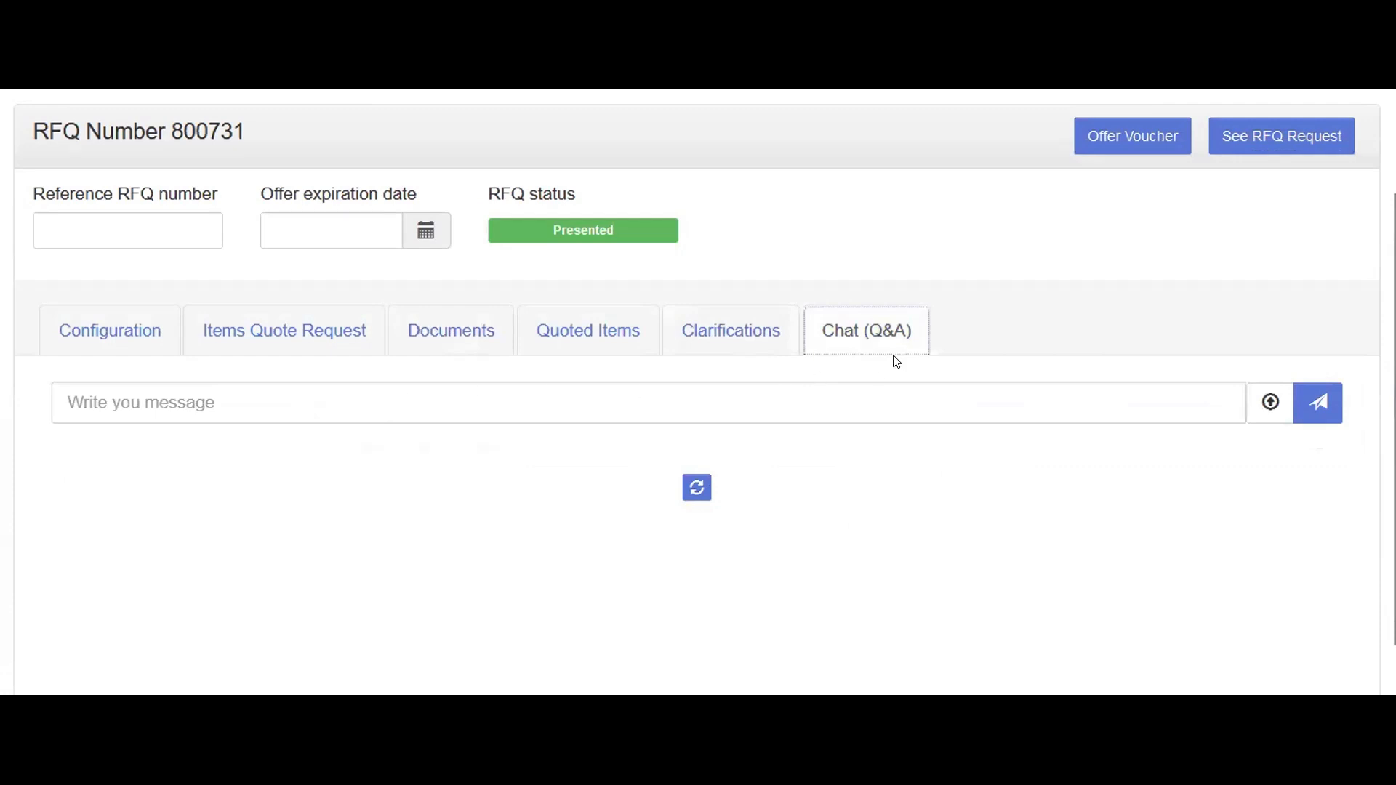
{"action": "left_click", "coordinate": [636, 398]}
{"action": "scroll", "coordinate": [473, 465], "scroll_direction": "down", "scroll_amount": 1}
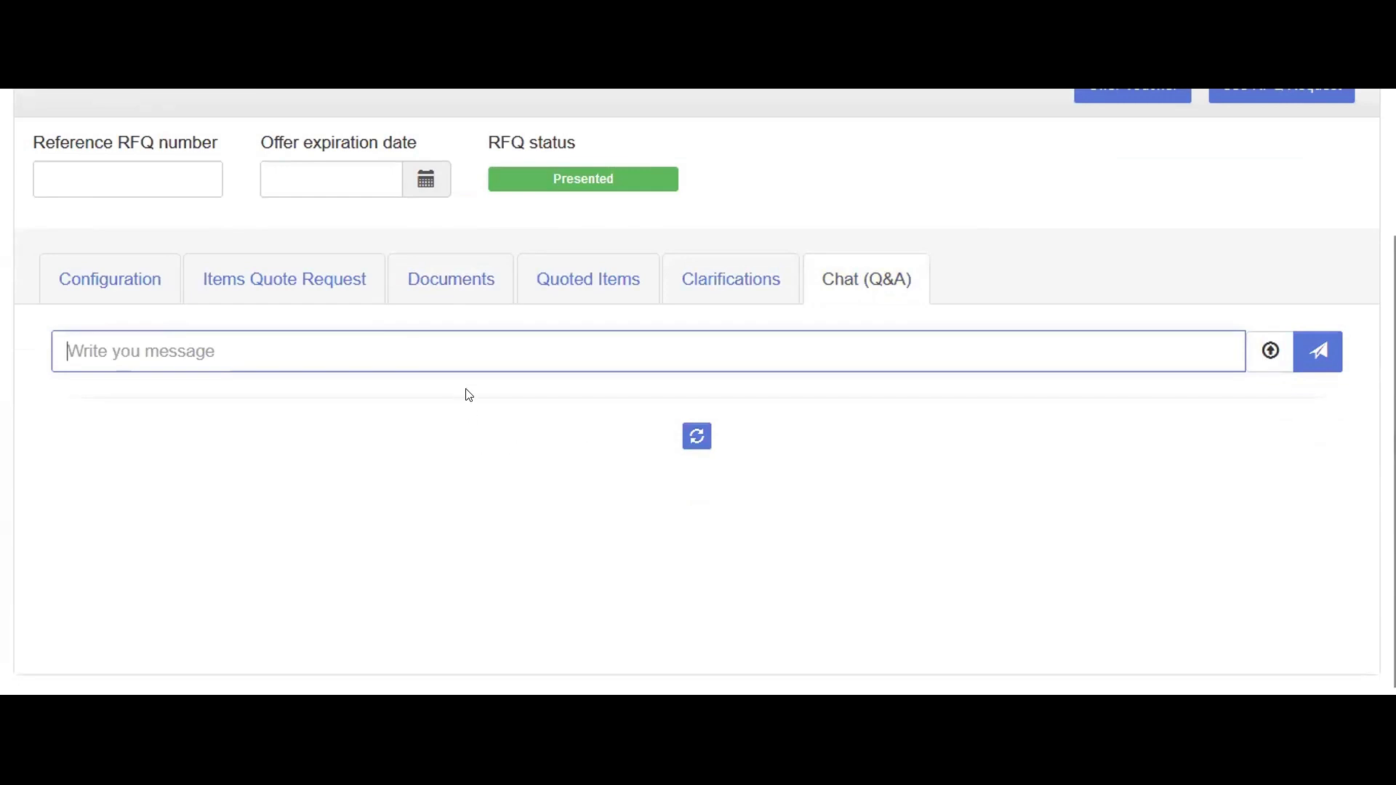
{"action": "type", "text": "Co"}
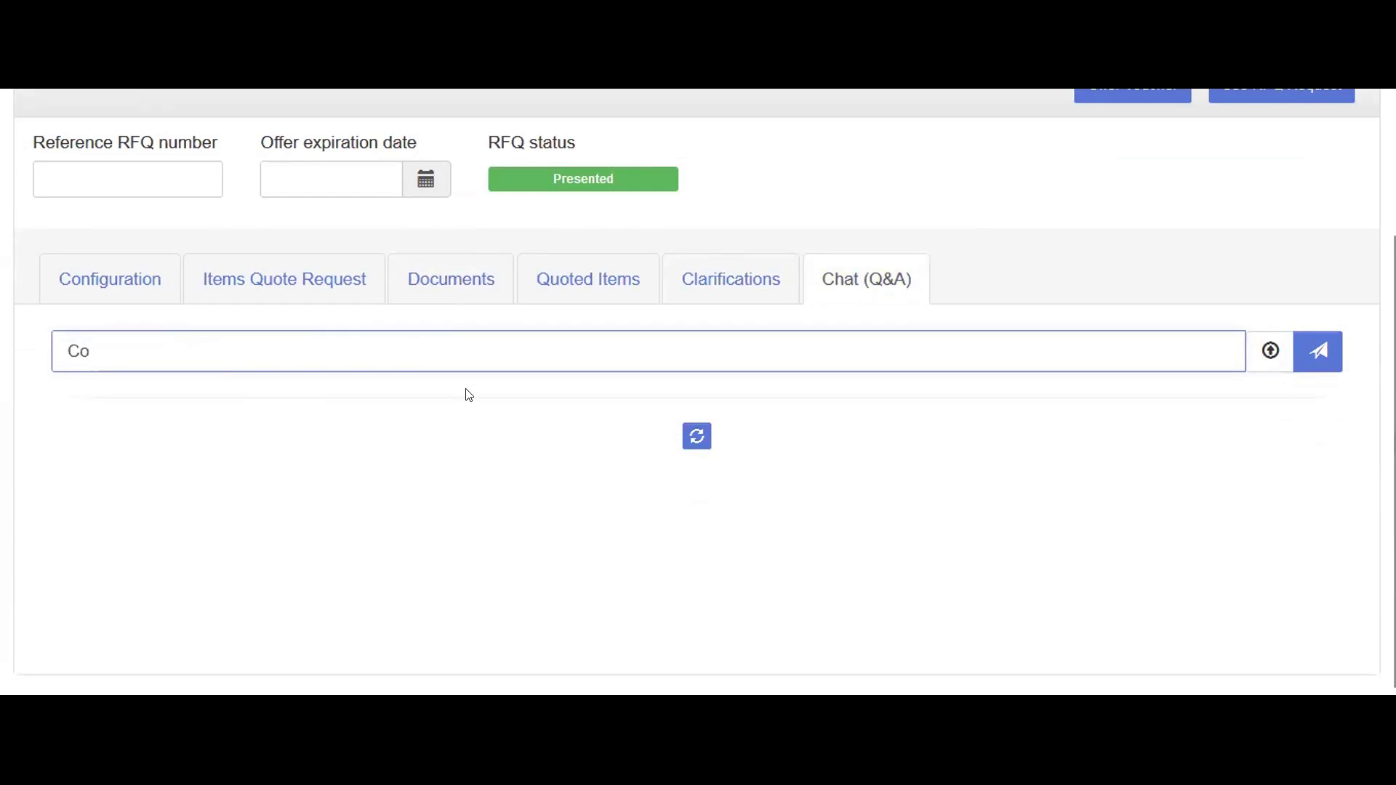
{"action": "type", "text": "nlu"}
{"action": "key", "text": "BackSpace"}
{"action": "key", "text": "BackSpace"}
{"action": "key", "text": "BackSpace"}
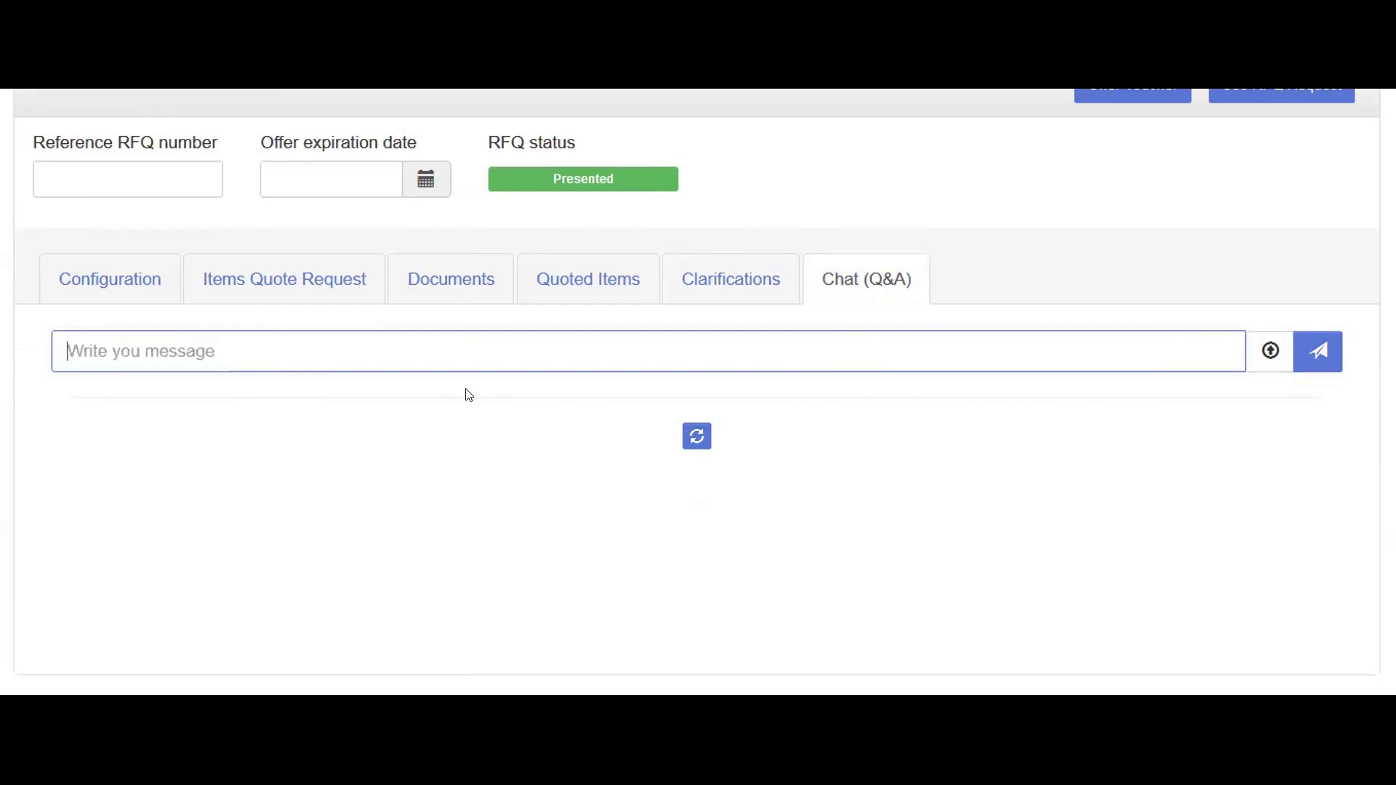
{"action": "type", "text": "Questi"}
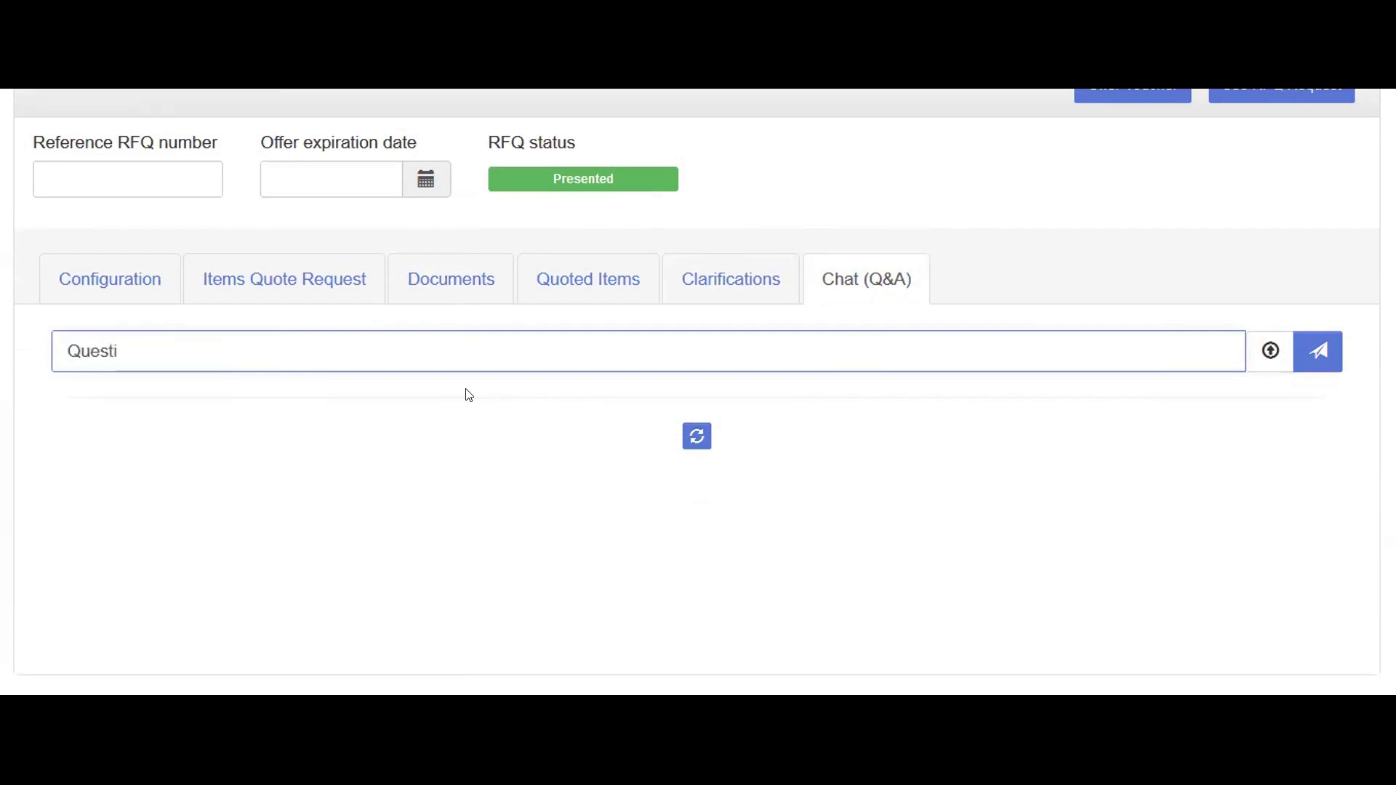
{"action": "type", "text": "on"}
{"action": "left_click", "coordinate": [1317, 351]}
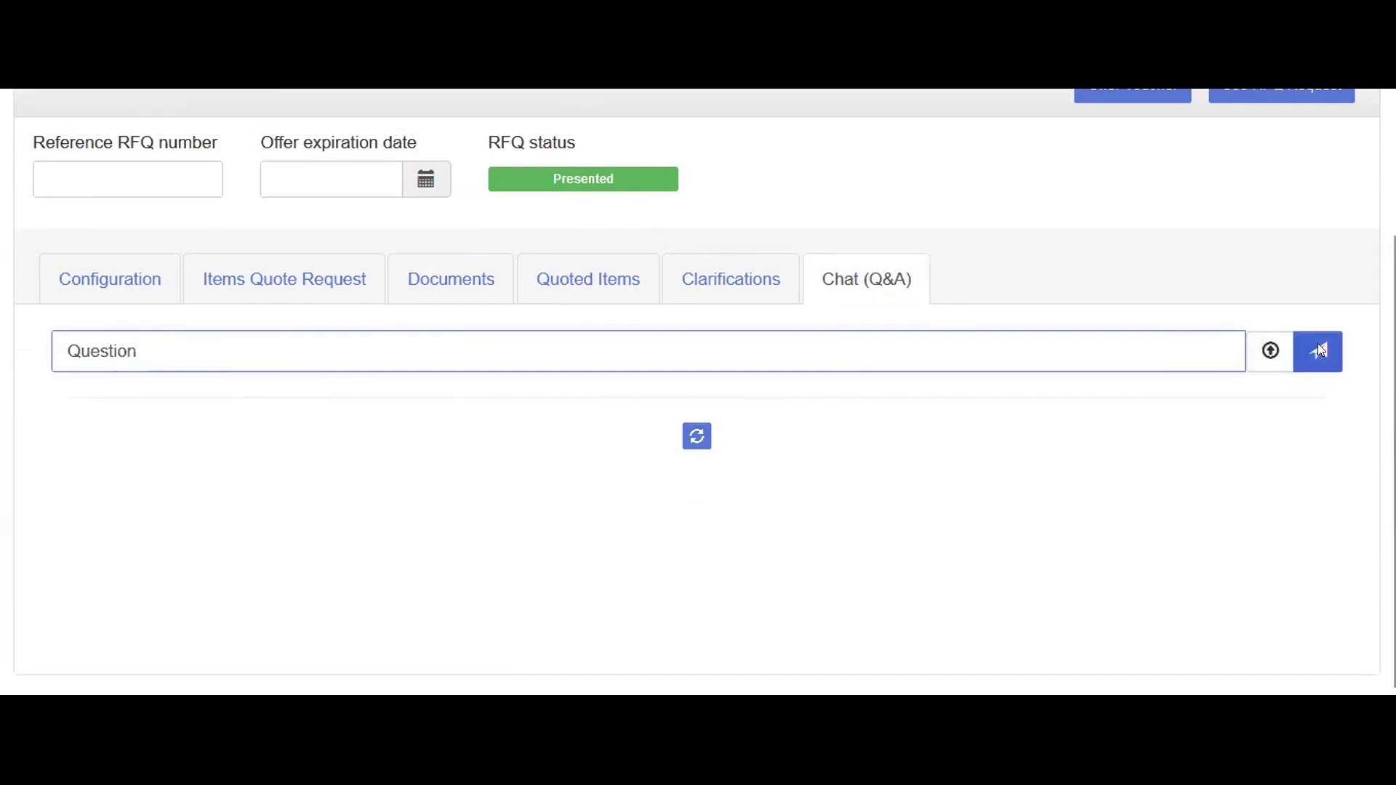
{"action": "scroll", "coordinate": [437, 567], "scroll_direction": "down", "scroll_amount": 1}
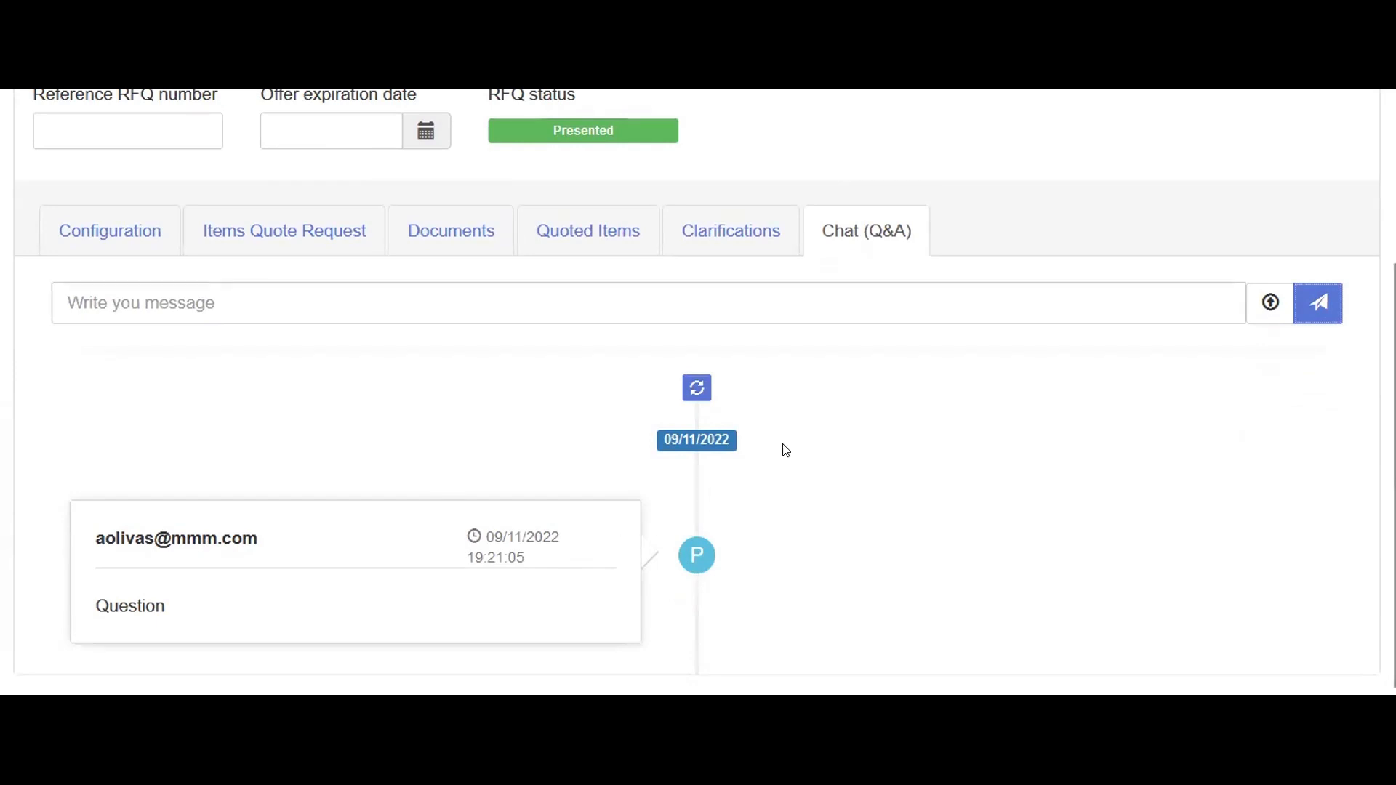
View the RFQ request details, including its type, currency, dates and notes, and close them.
{"action": "scroll", "coordinate": [932, 506], "scroll_direction": "up", "scroll_amount": 3}
{"action": "scroll", "coordinate": [931, 507], "scroll_direction": "up", "scroll_amount": 1}
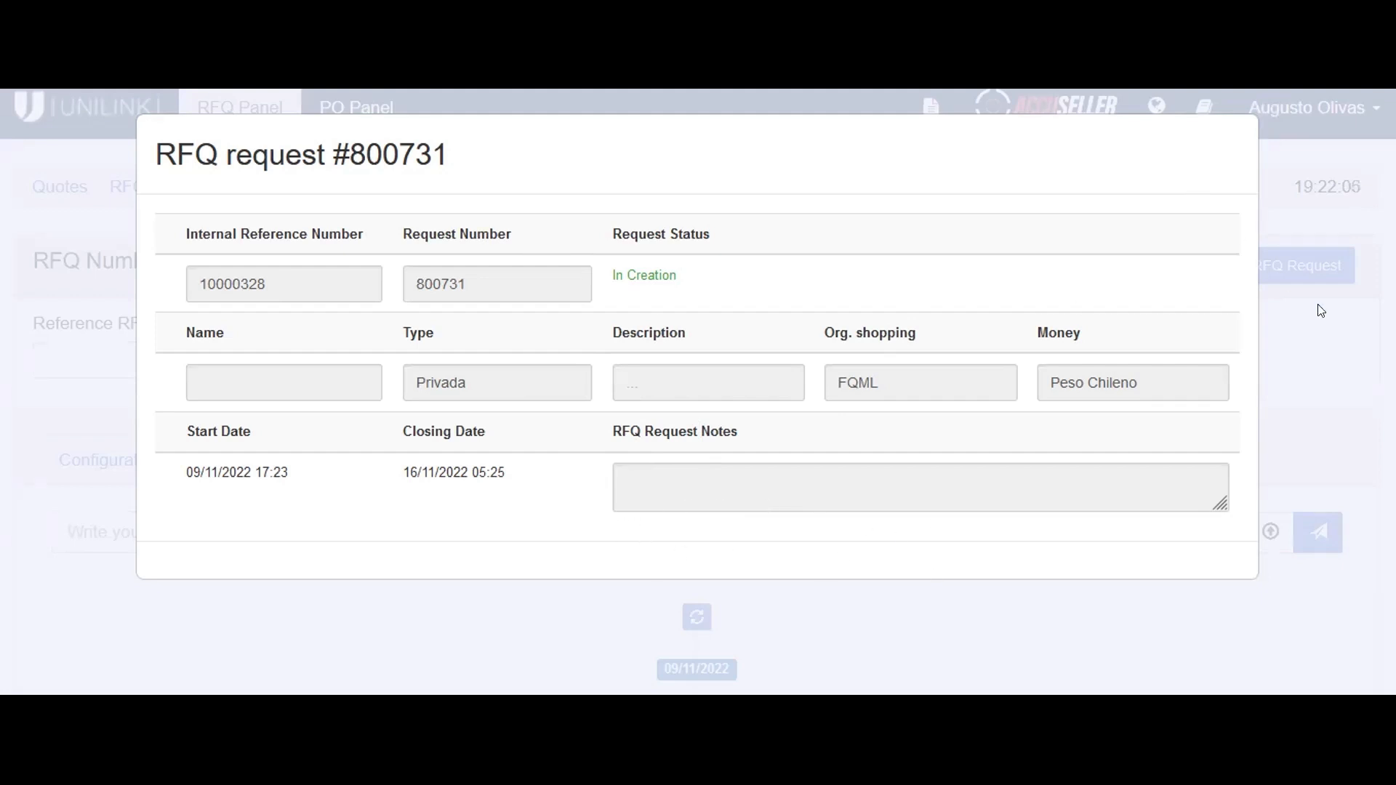
{"action": "left_click", "coordinate": [1317, 329]}
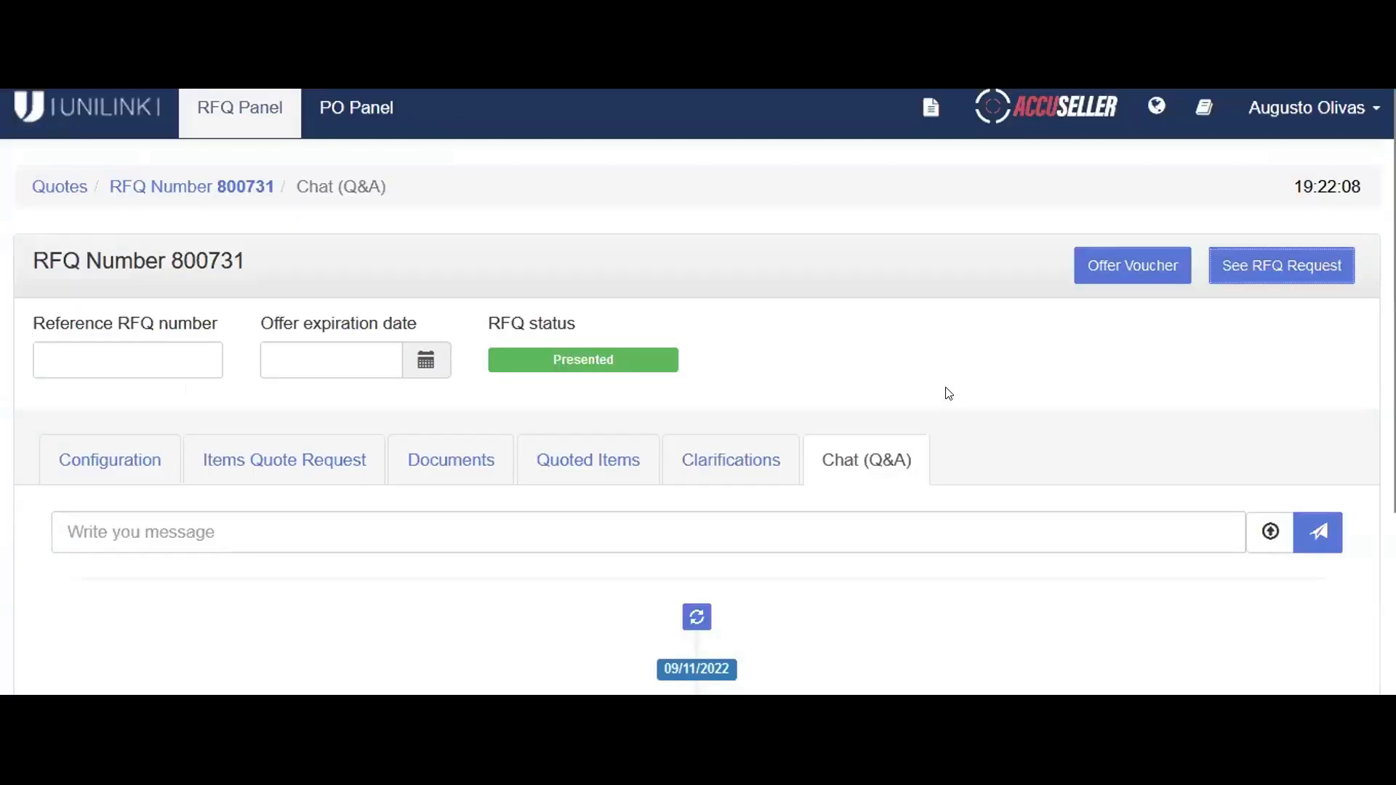
{"action": "scroll", "coordinate": [644, 493], "scroll_direction": "down", "scroll_amount": 2}
{"action": "scroll", "coordinate": [622, 481], "scroll_direction": "up", "scroll_amount": 2}
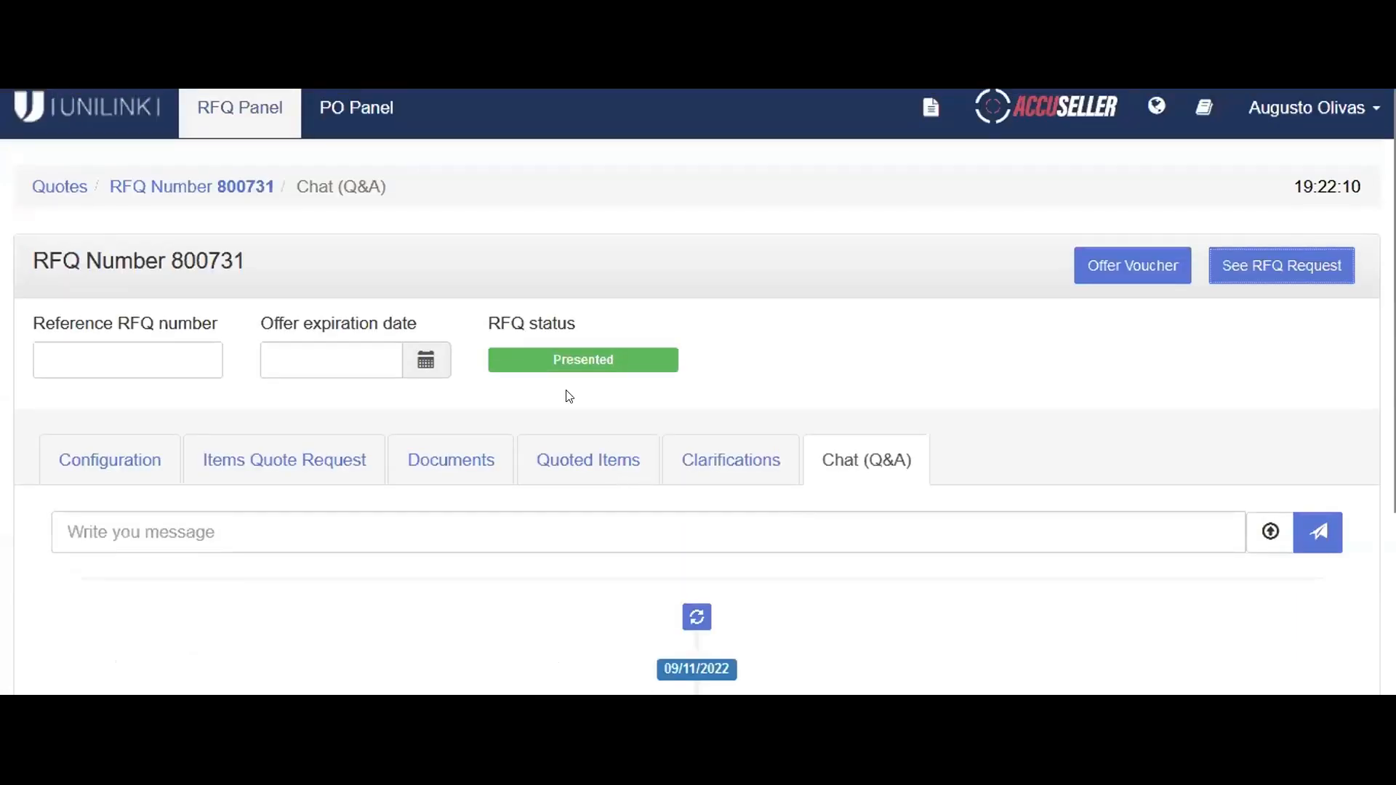
Return to the list of RFQ requests and open RFQ 594.
{"action": "left_click", "coordinate": [55, 194]}
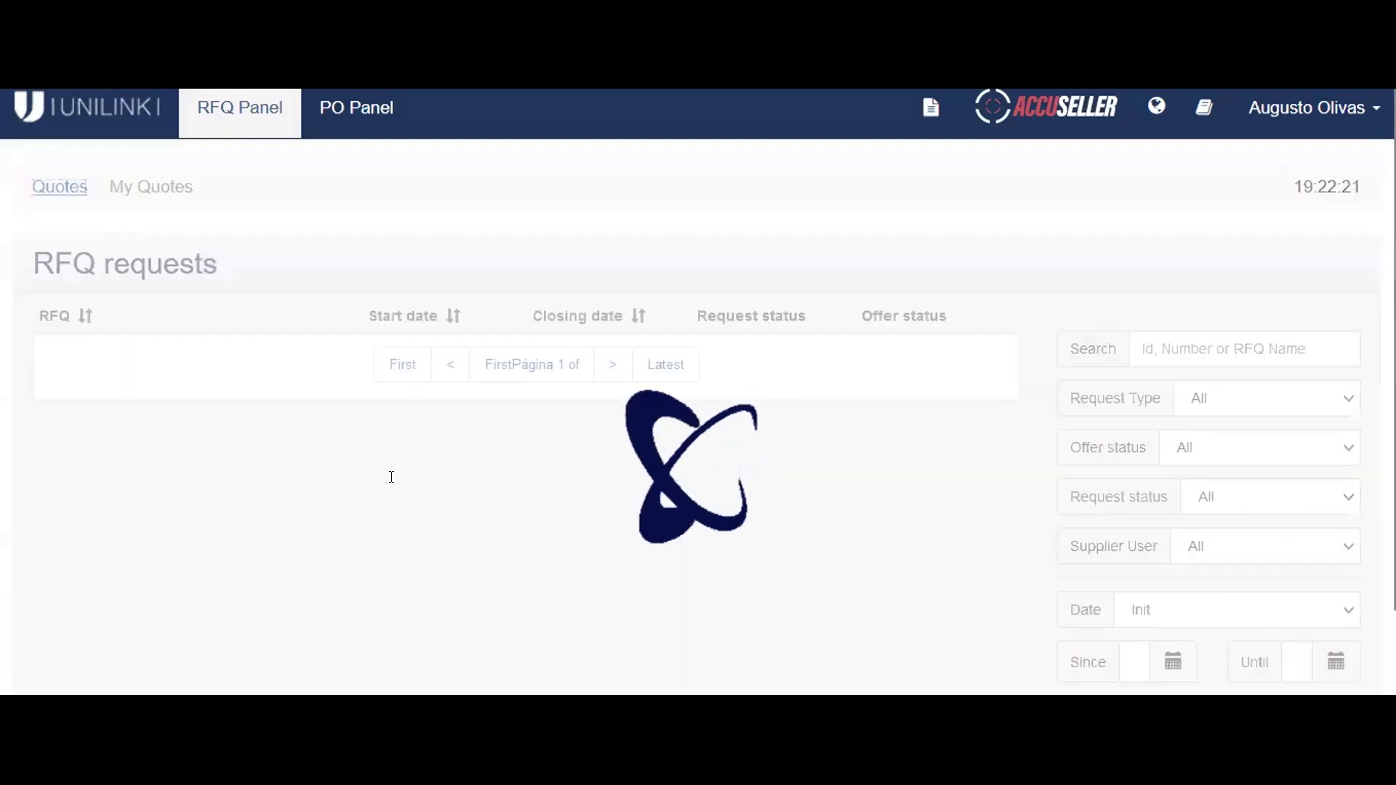
{"action": "scroll", "coordinate": [622, 450], "scroll_direction": "down", "scroll_amount": 2}
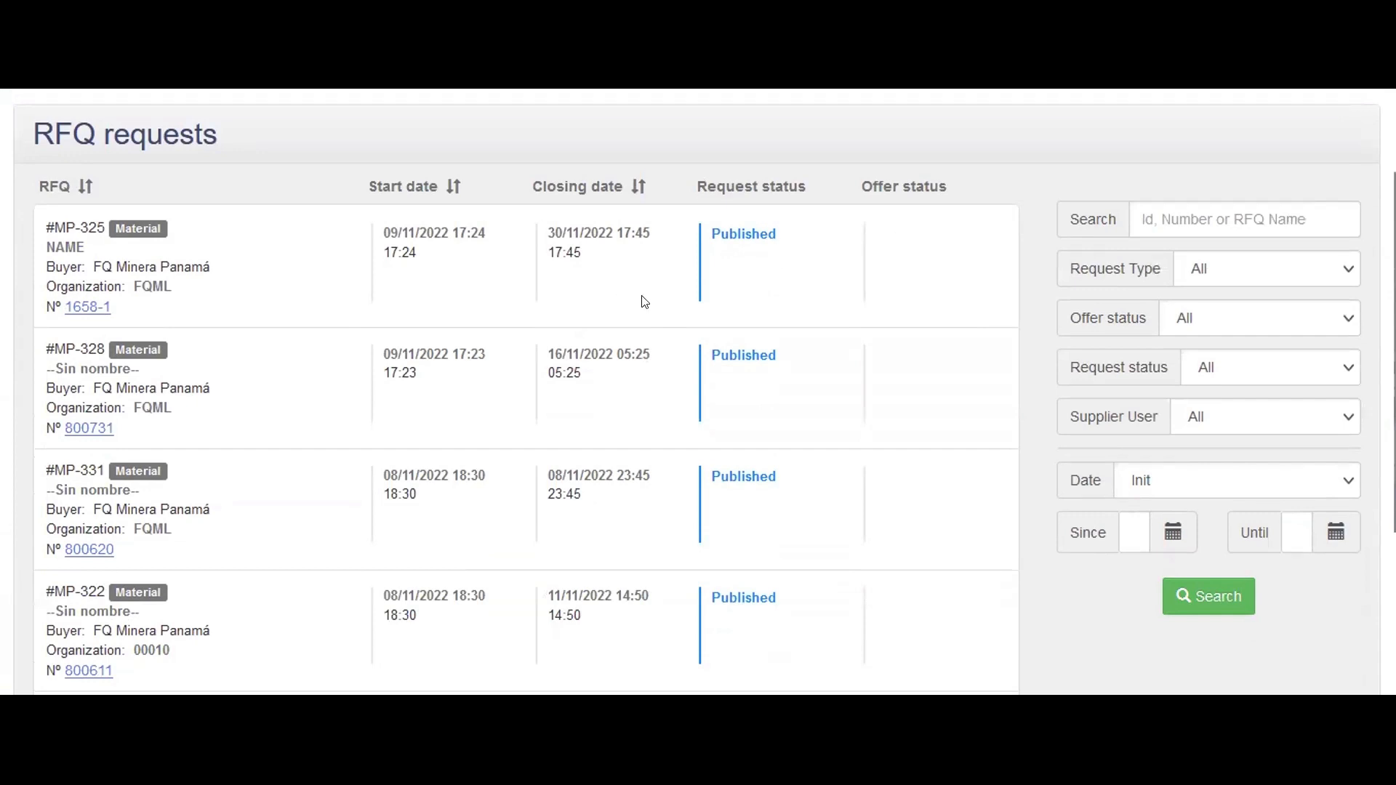
{"action": "scroll", "coordinate": [873, 337], "scroll_direction": "up", "scroll_amount": 2}
{"action": "scroll", "coordinate": [94, 407], "scroll_direction": "down", "scroll_amount": 2}
{"action": "scroll", "coordinate": [240, 296], "scroll_direction": "down", "scroll_amount": 4}
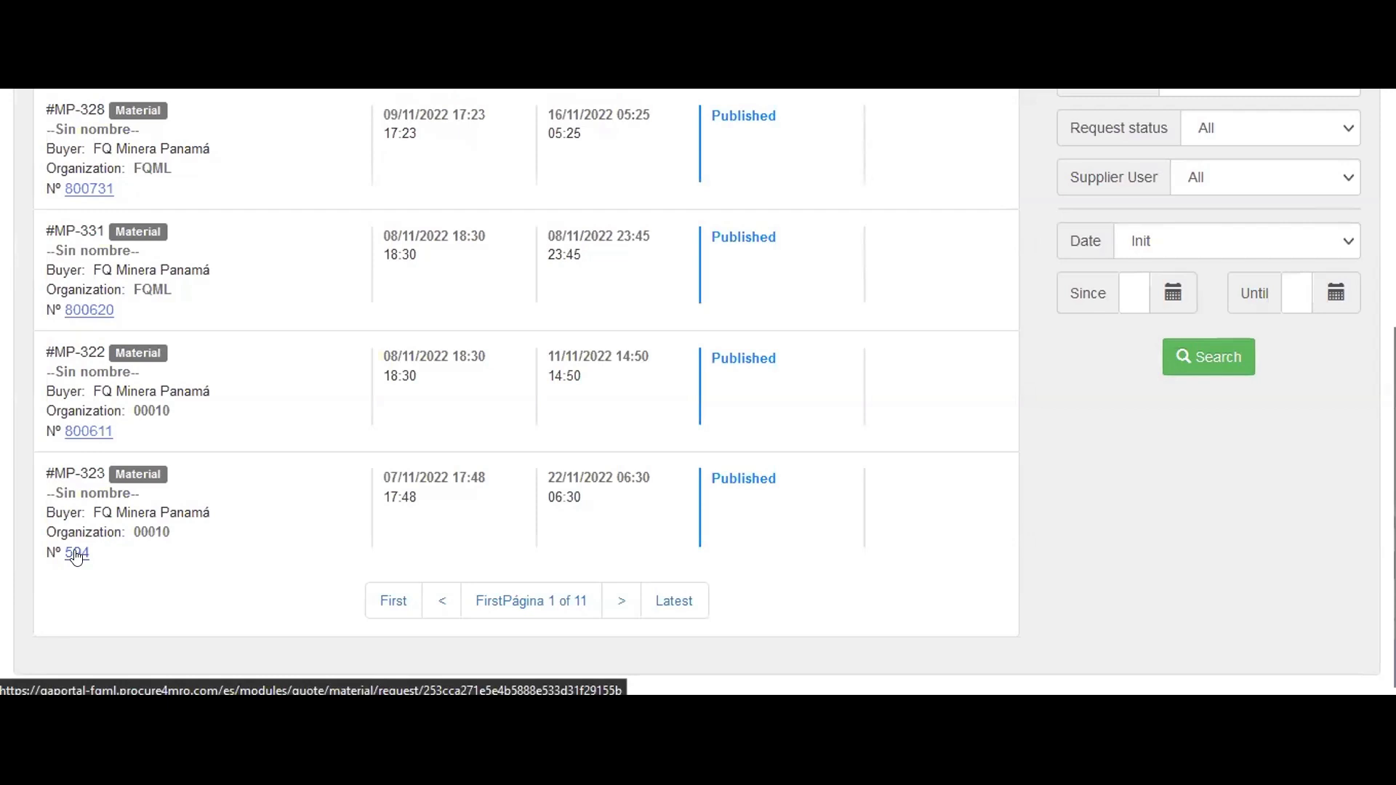
{"action": "left_click", "coordinate": [77, 555]}
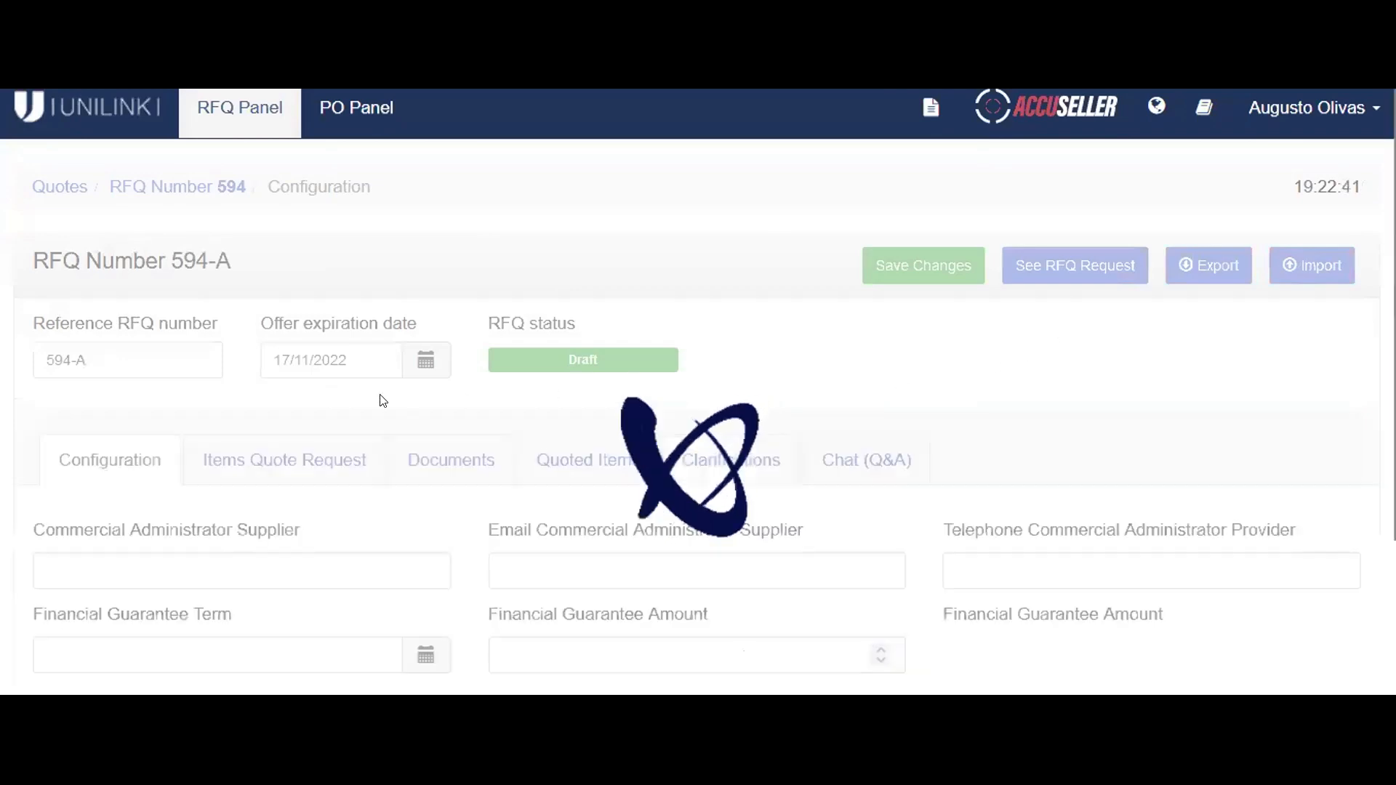
View the request details of RFQ 594, examine the contact's name and e-mail address, and close the details.
{"action": "scroll", "coordinate": [913, 283], "scroll_direction": "down", "scroll_amount": 2}
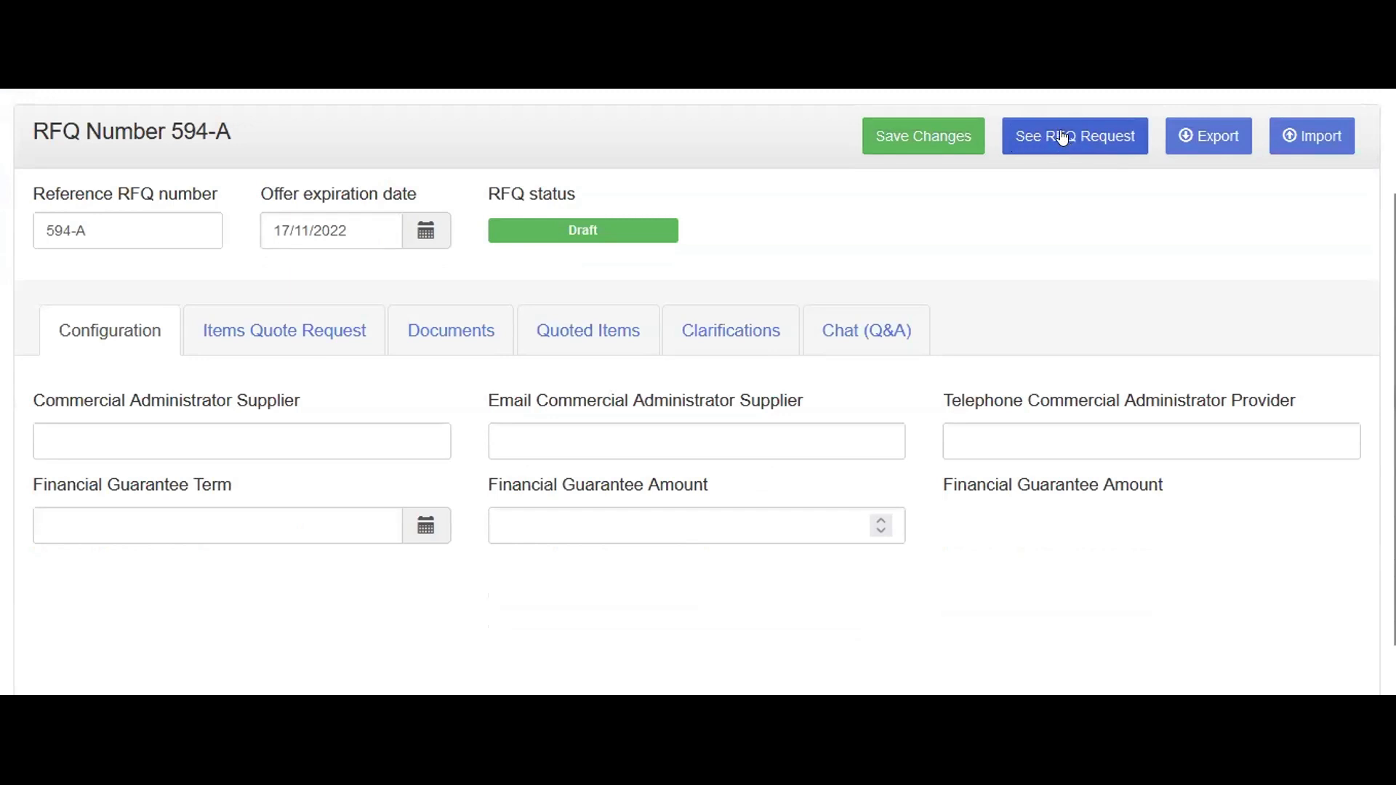
{"action": "left_click", "coordinate": [1063, 138]}
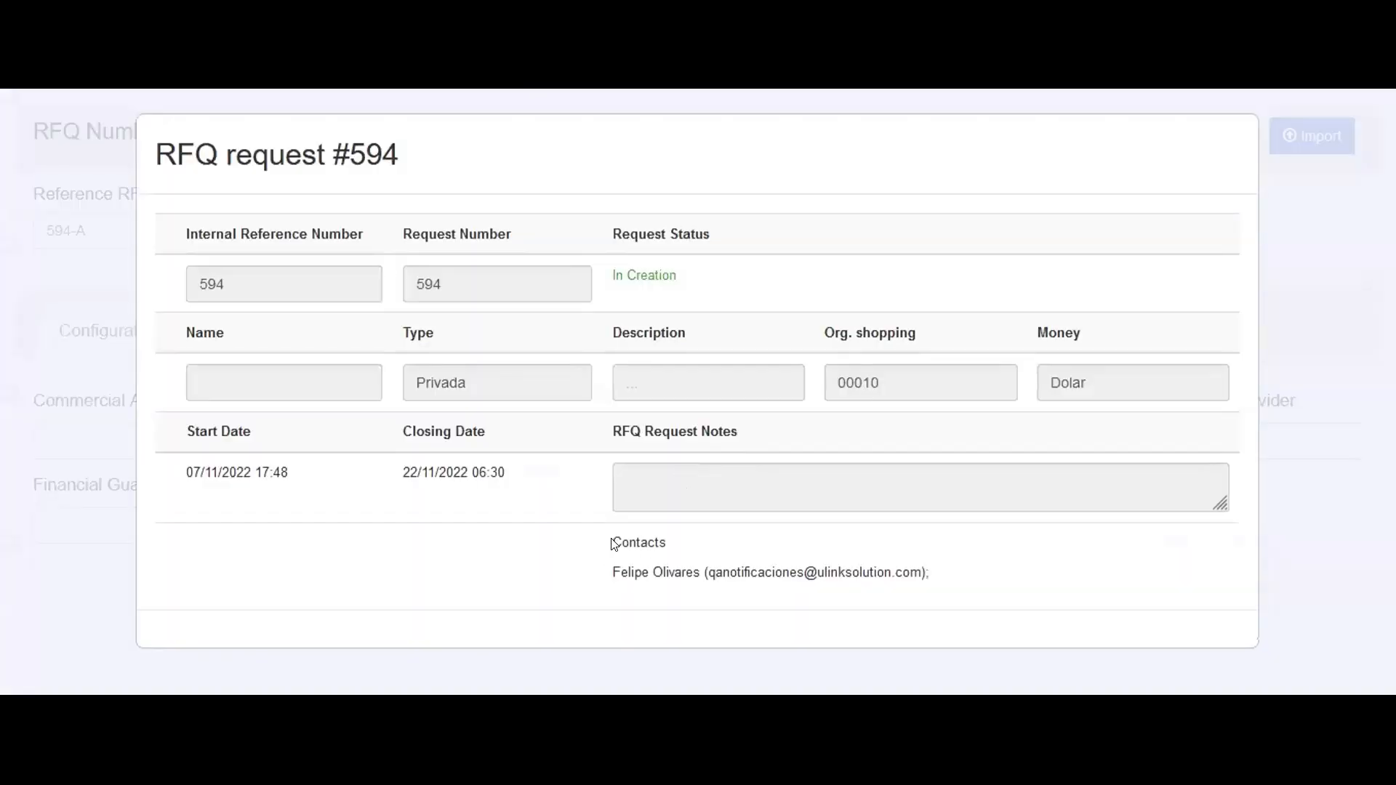
{"action": "left_click_drag", "start_coordinate": [614, 544], "coordinate": [929, 574]}
{"action": "left_click", "coordinate": [734, 562]}
{"action": "left_click_drag", "start_coordinate": [704, 567], "coordinate": [916, 573]}
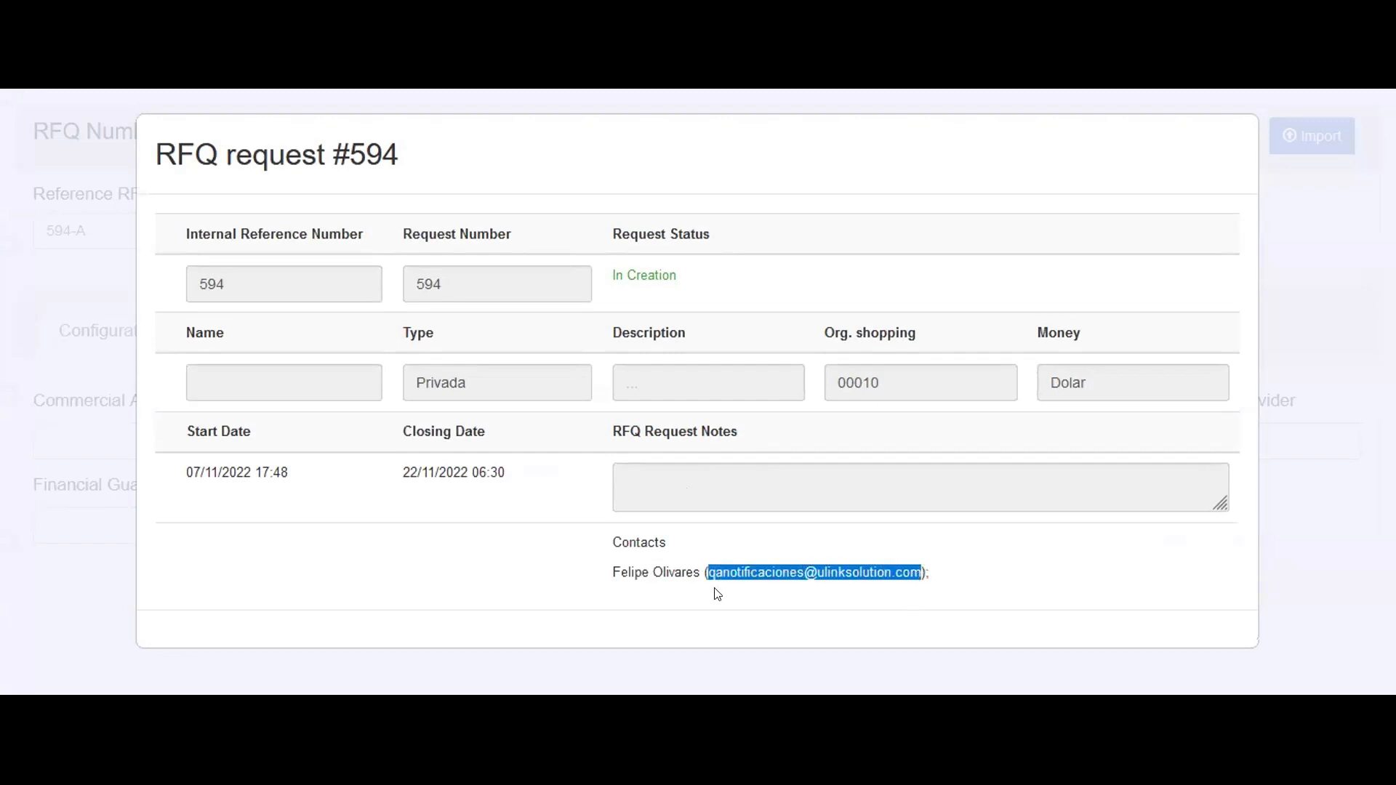
{"action": "left_click", "coordinate": [810, 573]}
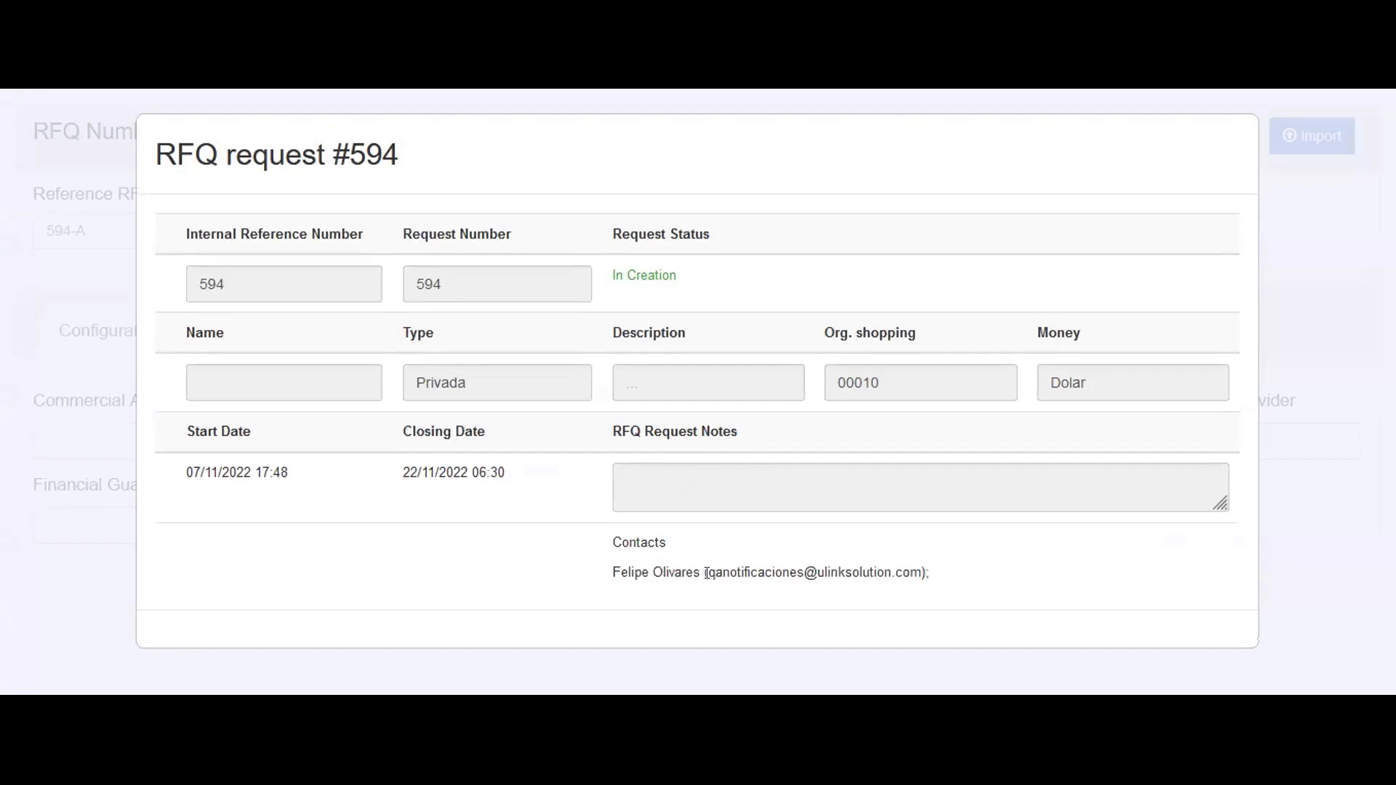
{"action": "left_click_drag", "start_coordinate": [707, 574], "coordinate": [915, 573]}
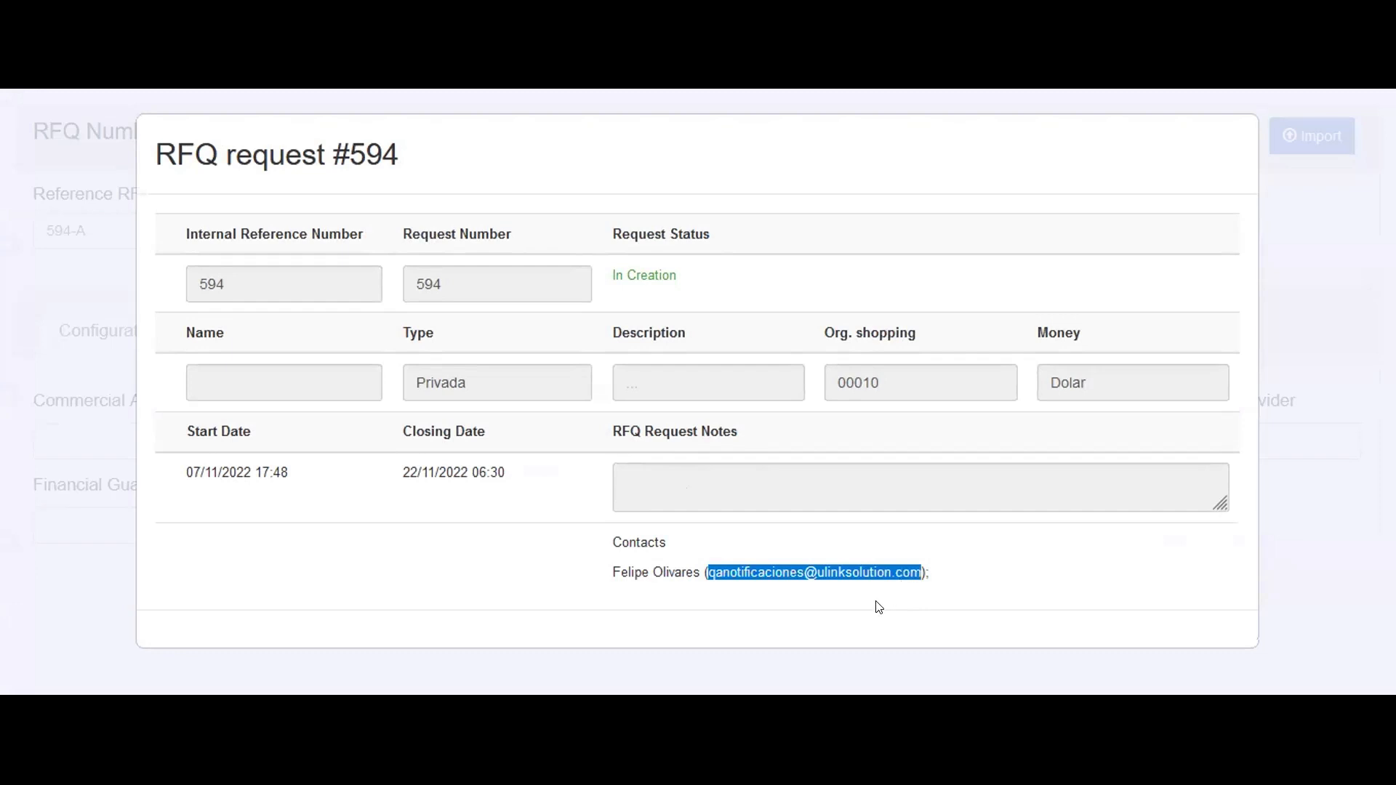
{"action": "left_click", "coordinate": [901, 595]}
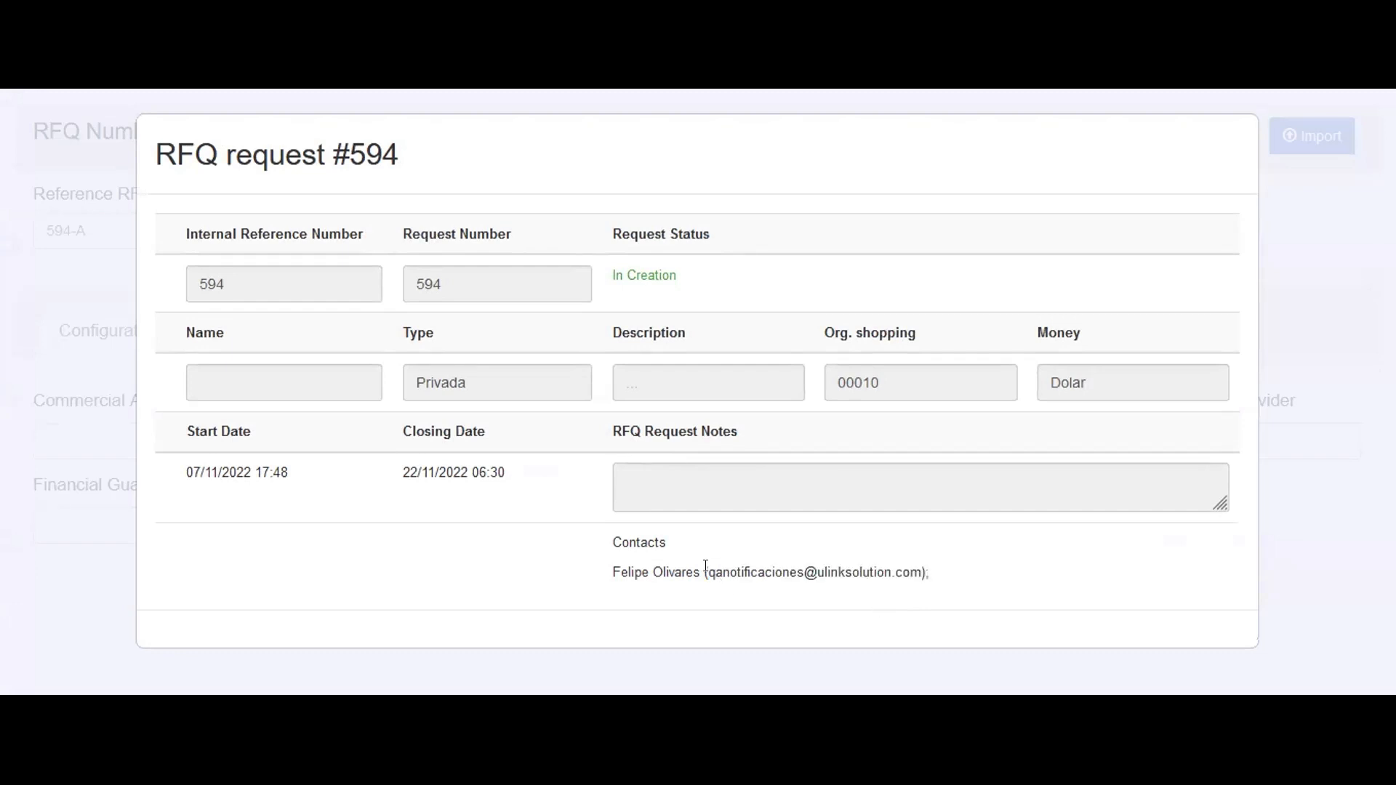
{"action": "left_click_drag", "start_coordinate": [708, 574], "coordinate": [922, 574]}
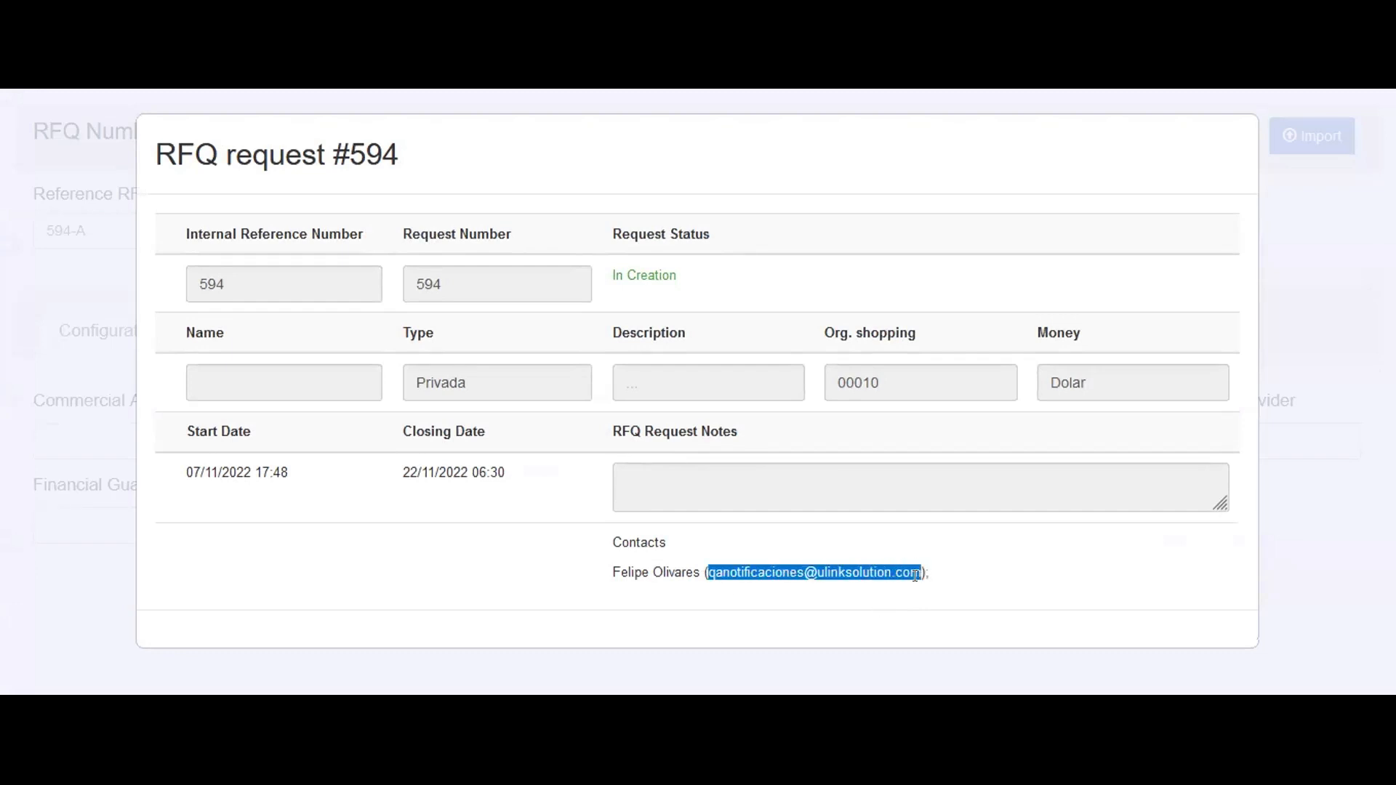
{"action": "left_click", "coordinate": [962, 577]}
{"action": "left_click", "coordinate": [1325, 385]}
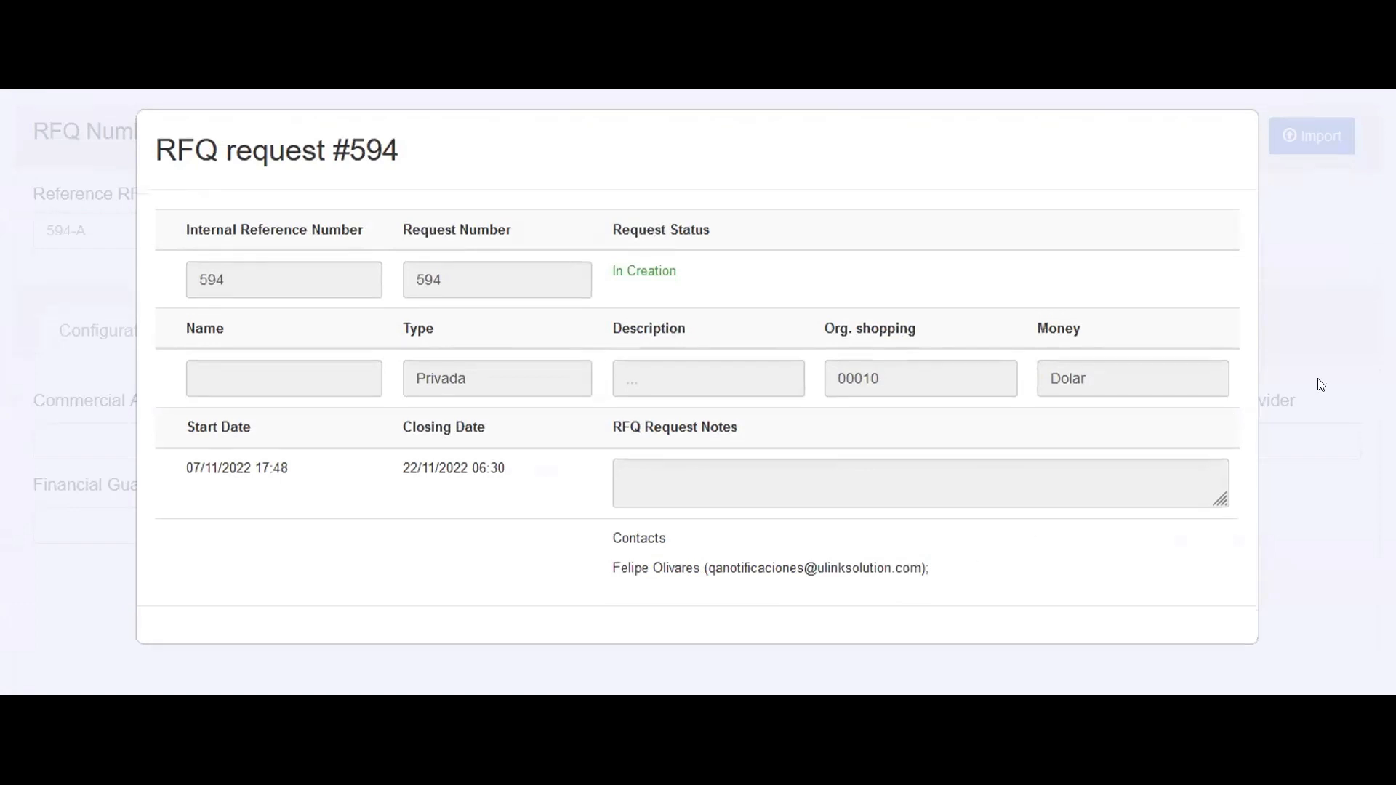
Reopen the request details to check the contact's e-mail address once more, and return to the RFQ configuration.
{"action": "scroll", "coordinate": [945, 328], "scroll_direction": "up", "scroll_amount": 2}
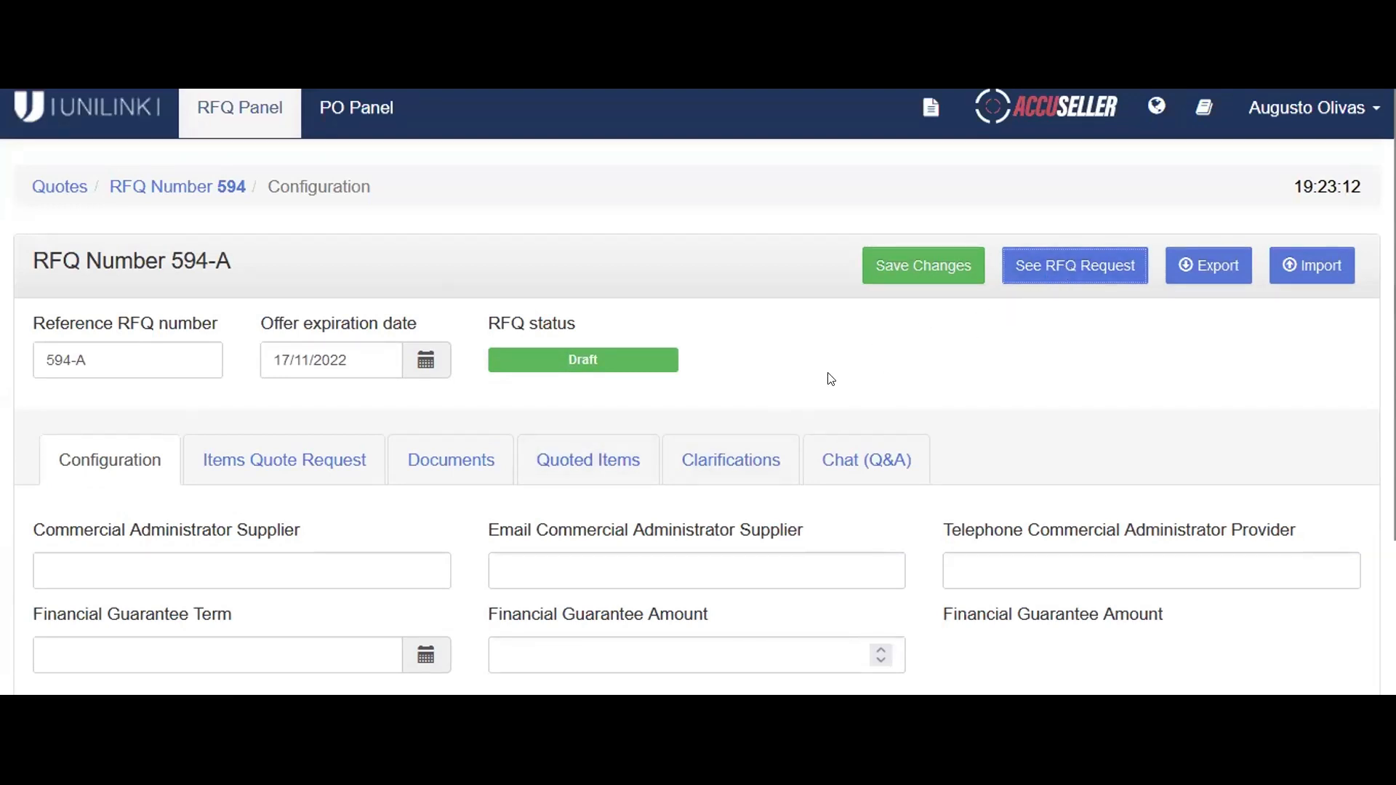
{"action": "left_click", "coordinate": [1074, 265]}
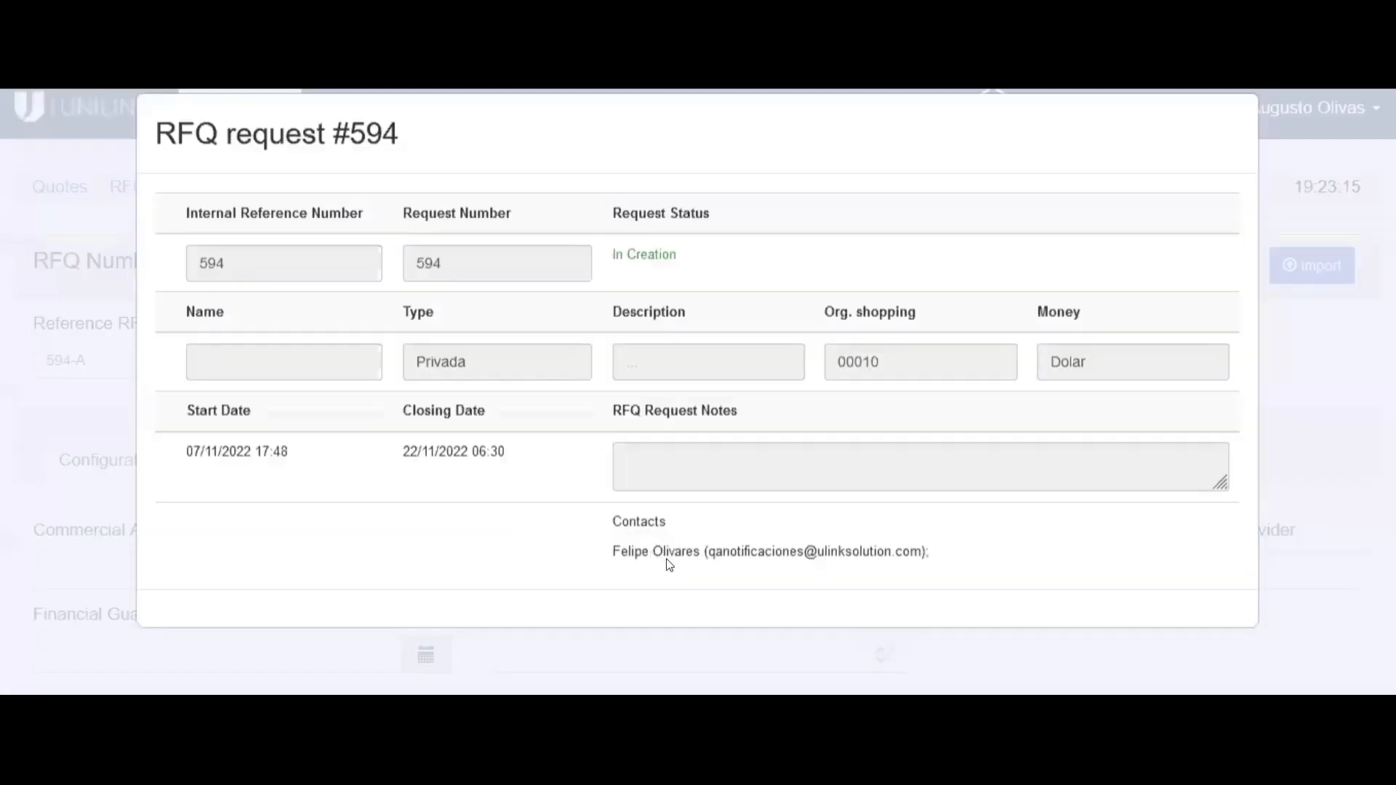
{"action": "left_click_drag", "start_coordinate": [708, 572], "coordinate": [876, 582]}
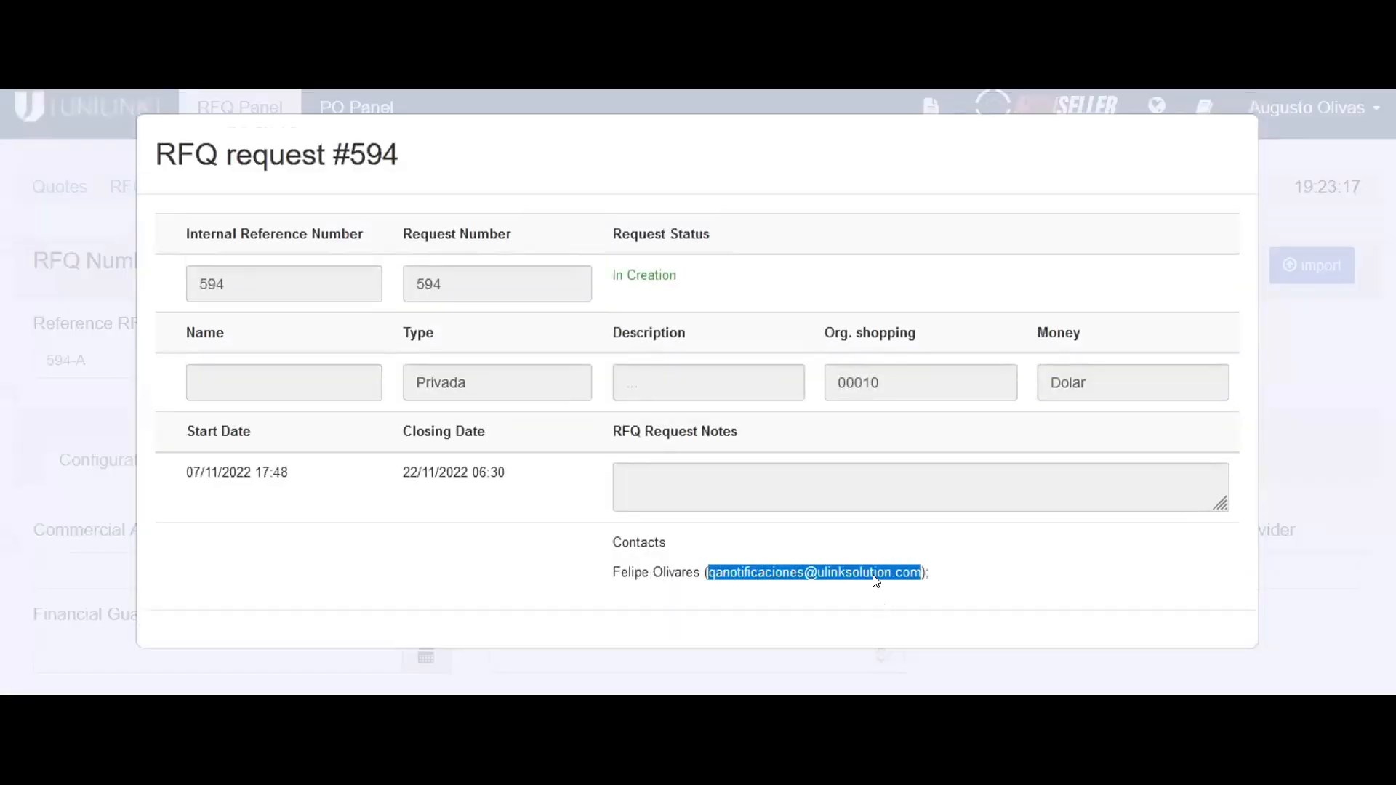
{"action": "left_click", "coordinate": [650, 566]}
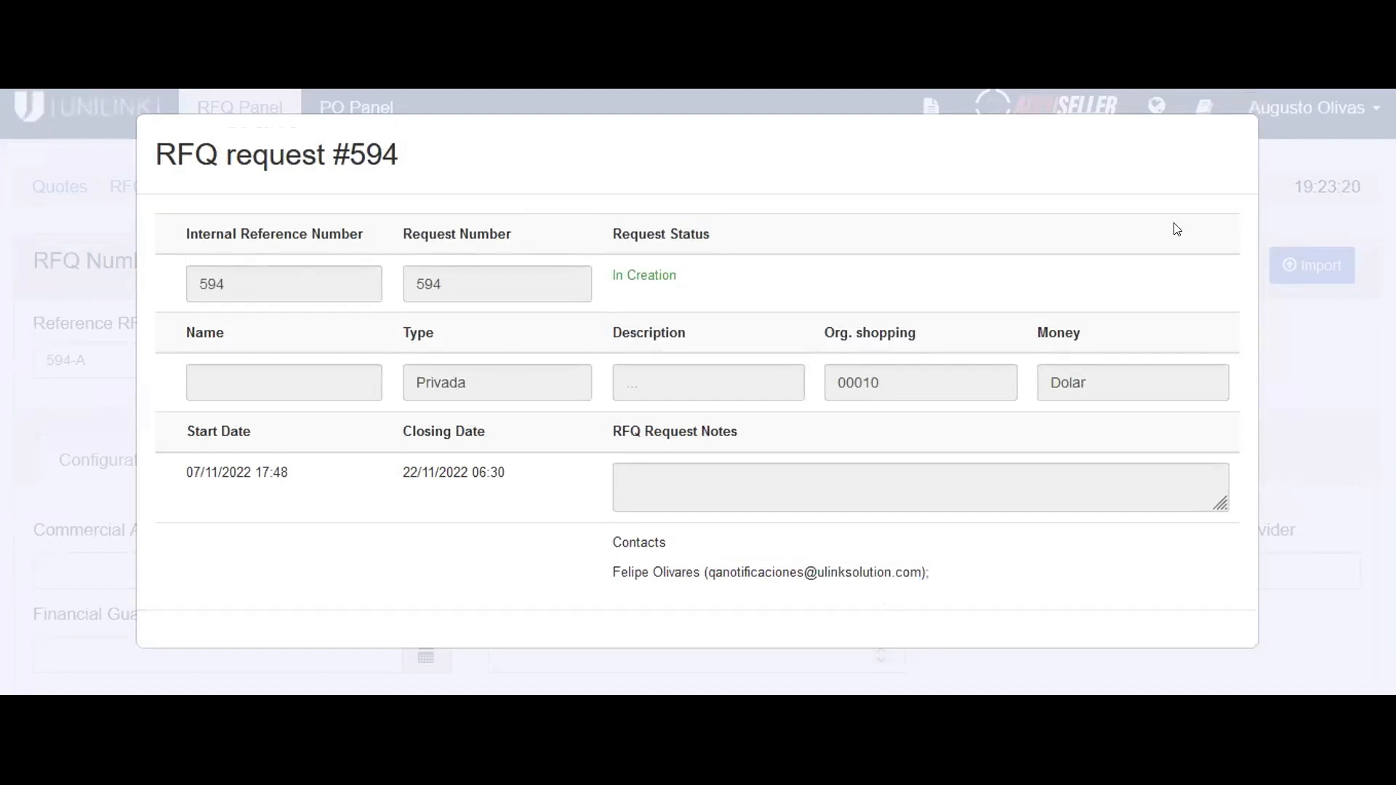
{"action": "left_click", "coordinate": [1340, 457]}
{"action": "scroll", "coordinate": [695, 393], "scroll_direction": "down", "scroll_amount": 2}
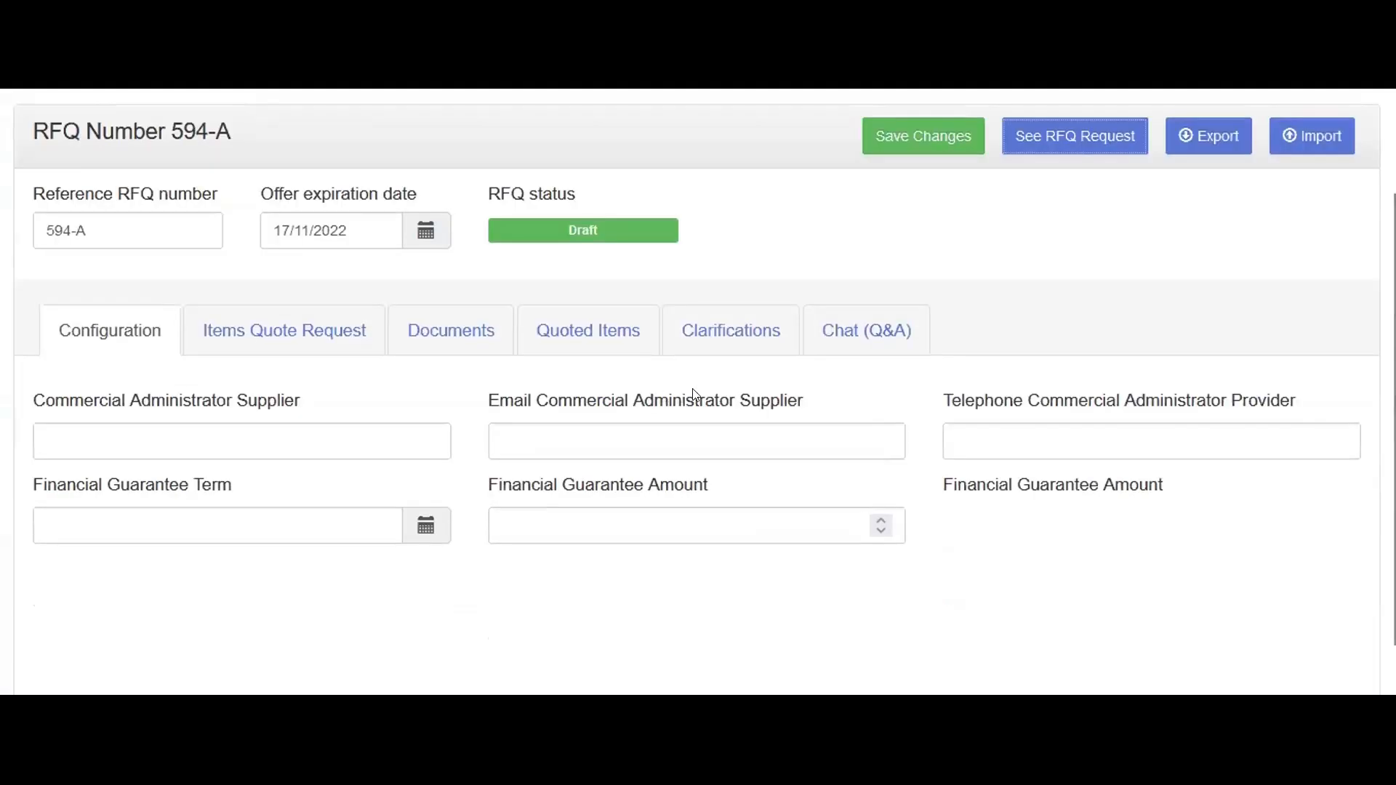
{"action": "scroll", "coordinate": [973, 429], "scroll_direction": "up", "scroll_amount": 2}
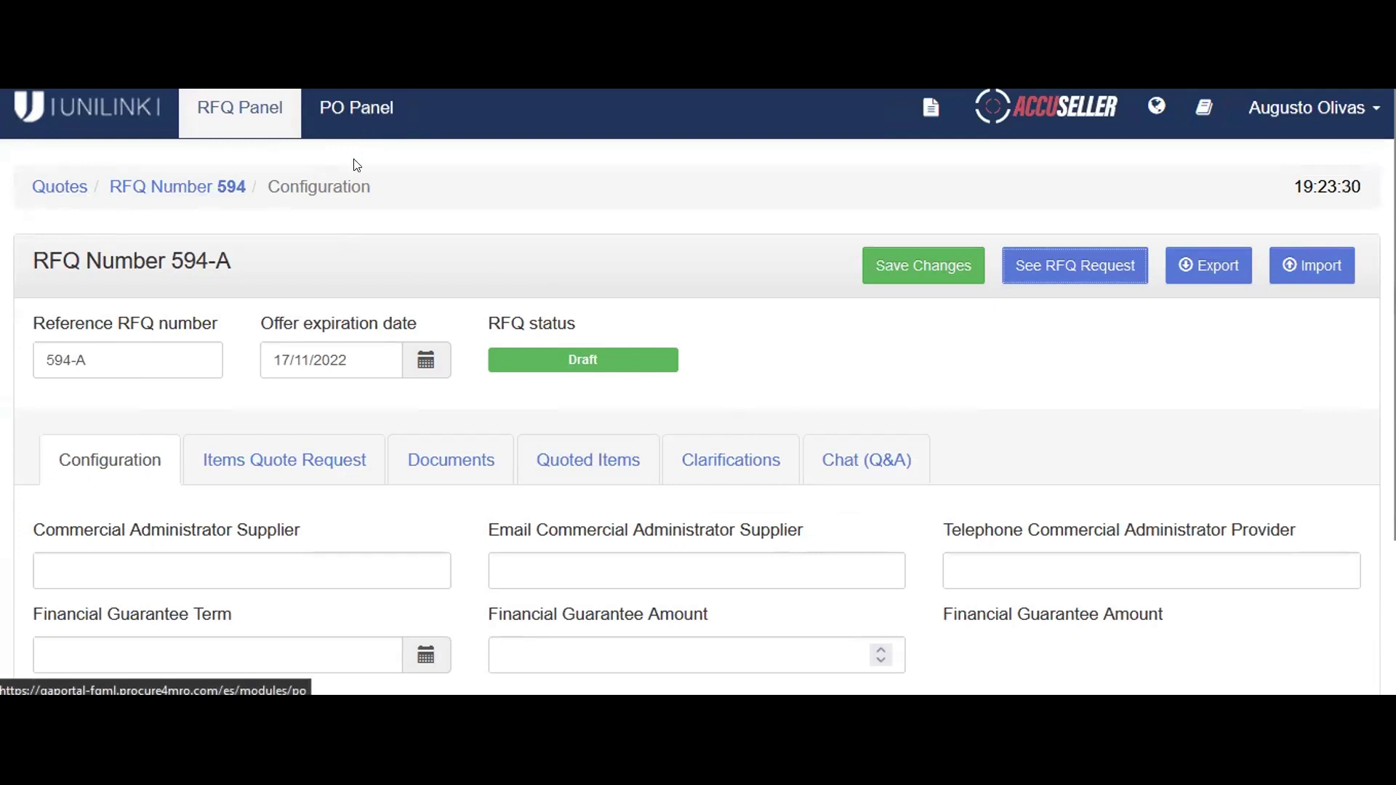
Go back to the list of RFQ requests and show its second page.
{"action": "left_click", "coordinate": [59, 186]}
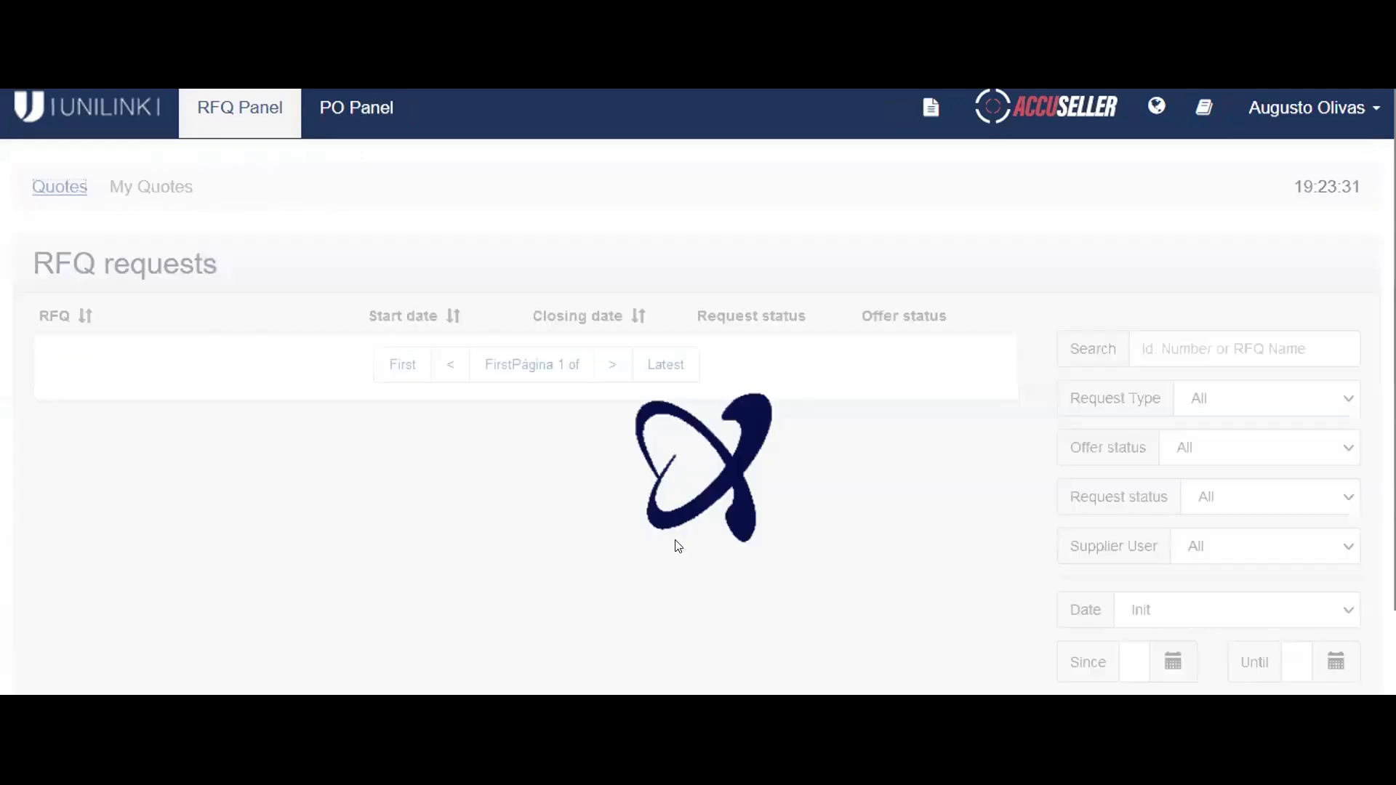
{"action": "scroll", "coordinate": [682, 399], "scroll_direction": "down", "scroll_amount": 5}
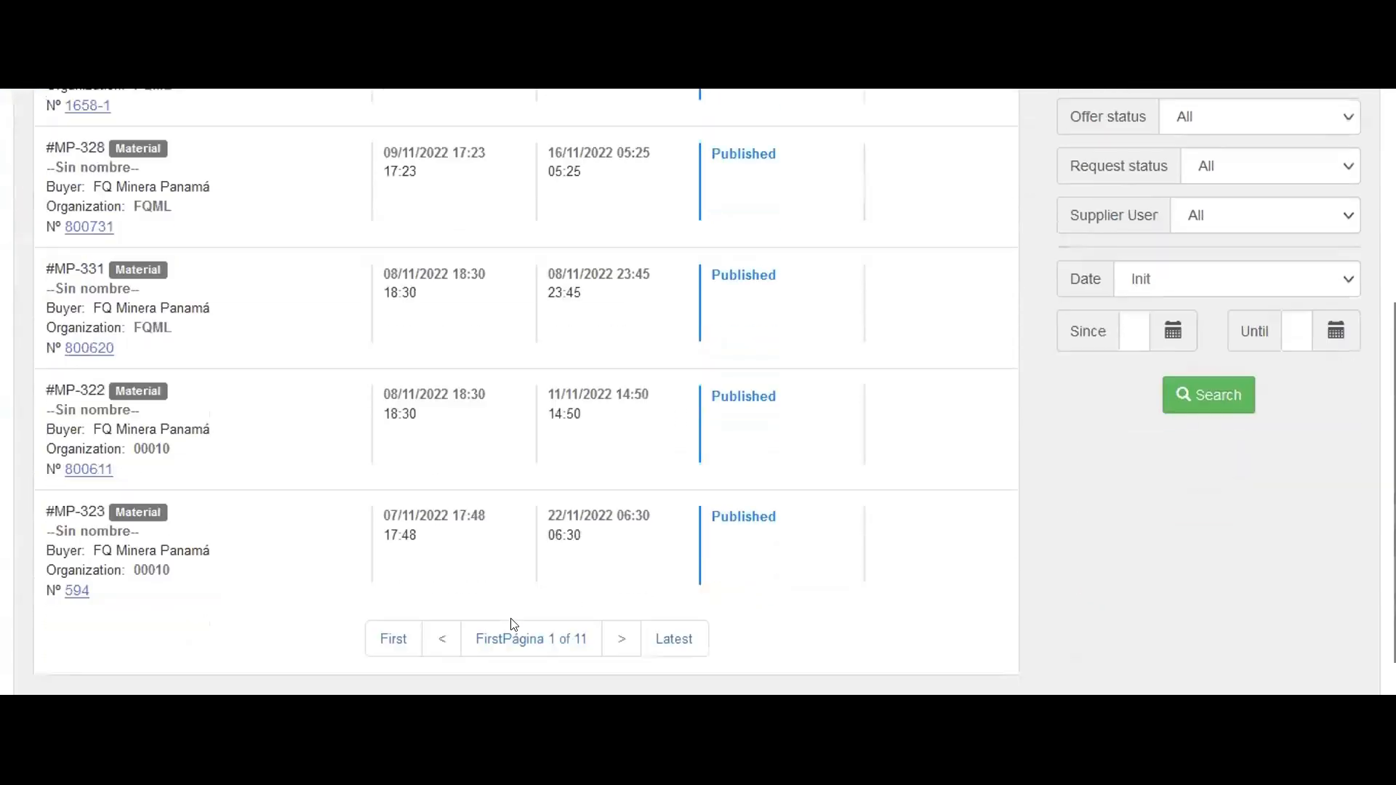
{"action": "left_click", "coordinate": [620, 601]}
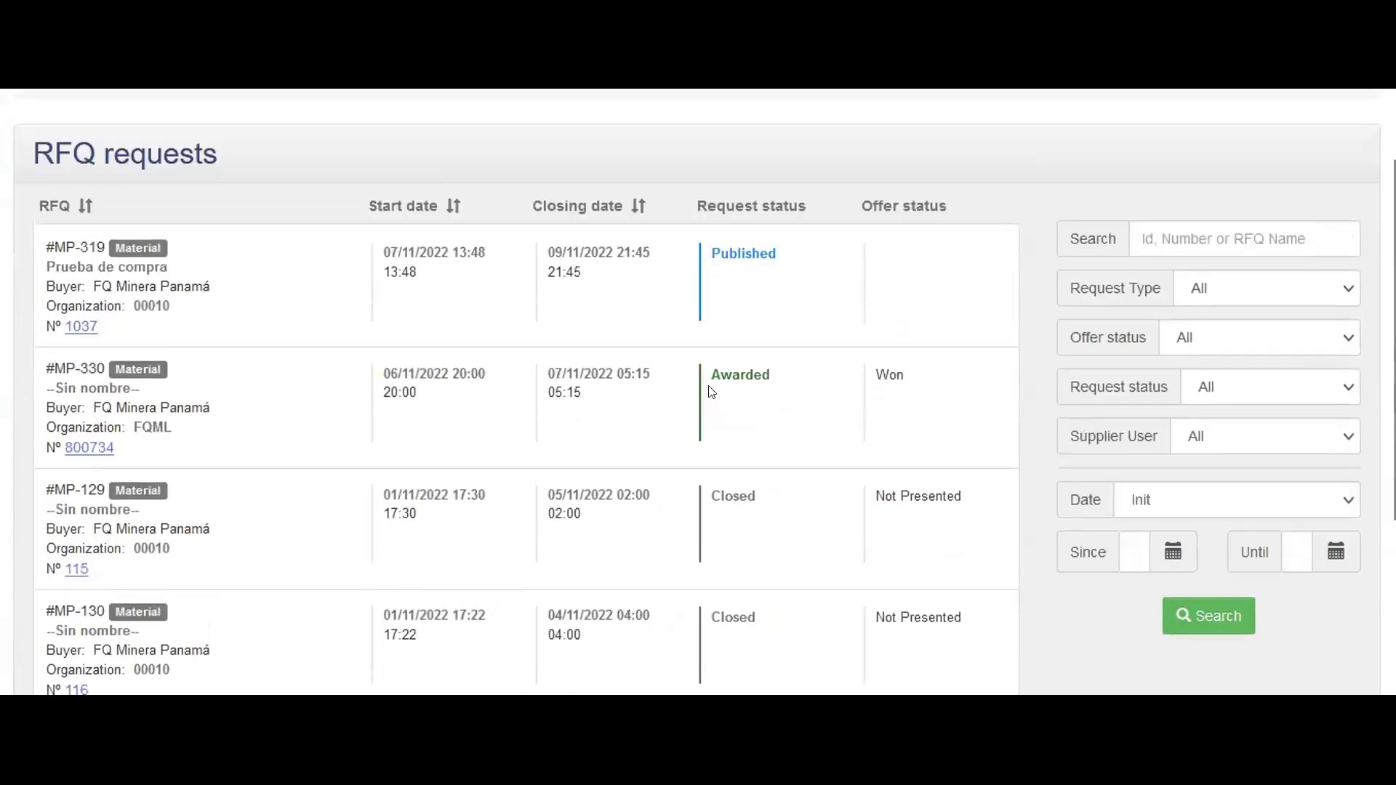
Examine the request status and the offer status of RFQ 800734 in the list.
{"action": "left_click_drag", "start_coordinate": [705, 377], "coordinate": [766, 375]}
{"action": "left_click", "coordinate": [768, 376]}
{"action": "double_click", "coordinate": [736, 375]}
{"action": "left_click", "coordinate": [745, 408]}
{"action": "double_click", "coordinate": [898, 376]}
{"action": "left_click", "coordinate": [869, 362]}
{"action": "double_click", "coordinate": [887, 368]}
{"action": "left_click", "coordinate": [890, 399]}
{"action": "double_click", "coordinate": [746, 367]}
{"action": "left_click", "coordinate": [736, 426]}
{"action": "double_click", "coordinate": [894, 370]}
{"action": "left_click", "coordinate": [906, 399]}
{"action": "double_click", "coordinate": [719, 376]}
{"action": "left_click", "coordinate": [751, 417]}
Look over the second page of RFQ requests and return to the first page of the list.
{"action": "scroll", "coordinate": [752, 434], "scroll_direction": "up", "scroll_amount": 2}
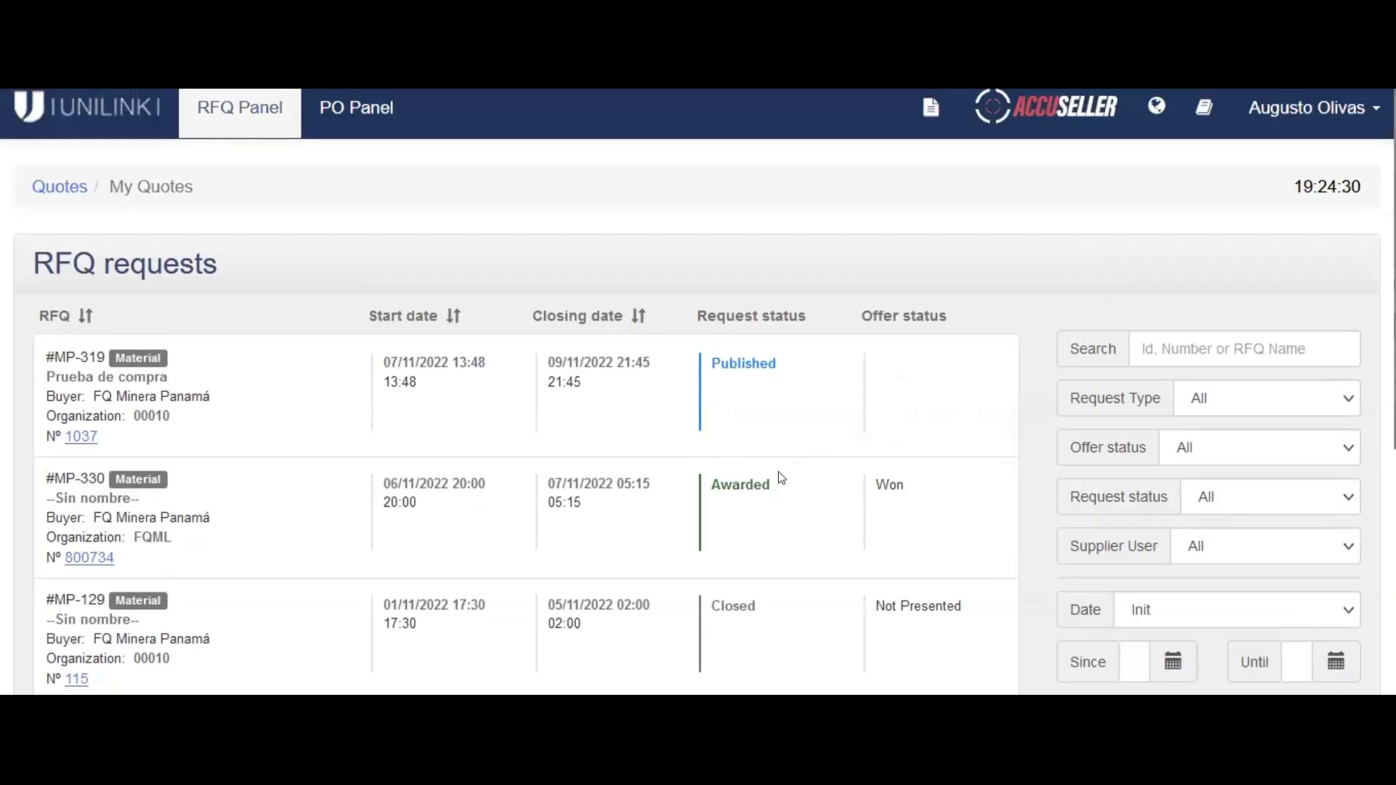
{"action": "scroll", "coordinate": [753, 483], "scroll_direction": "down", "scroll_amount": 2}
{"action": "scroll", "coordinate": [150, 290], "scroll_direction": "up", "scroll_amount": 2}
{"action": "scroll", "coordinate": [439, 586], "scroll_direction": "down", "scroll_amount": 5}
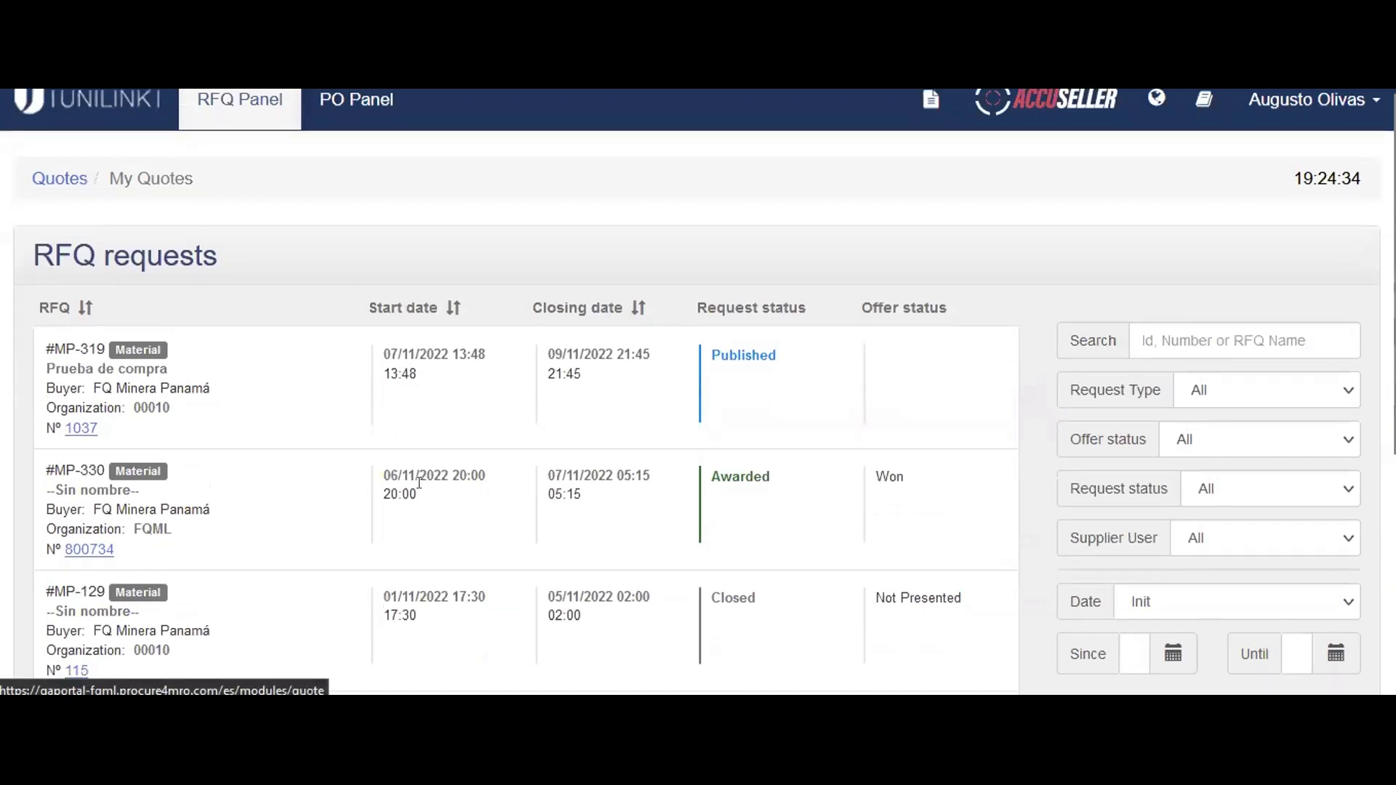
{"action": "left_click", "coordinate": [444, 600]}
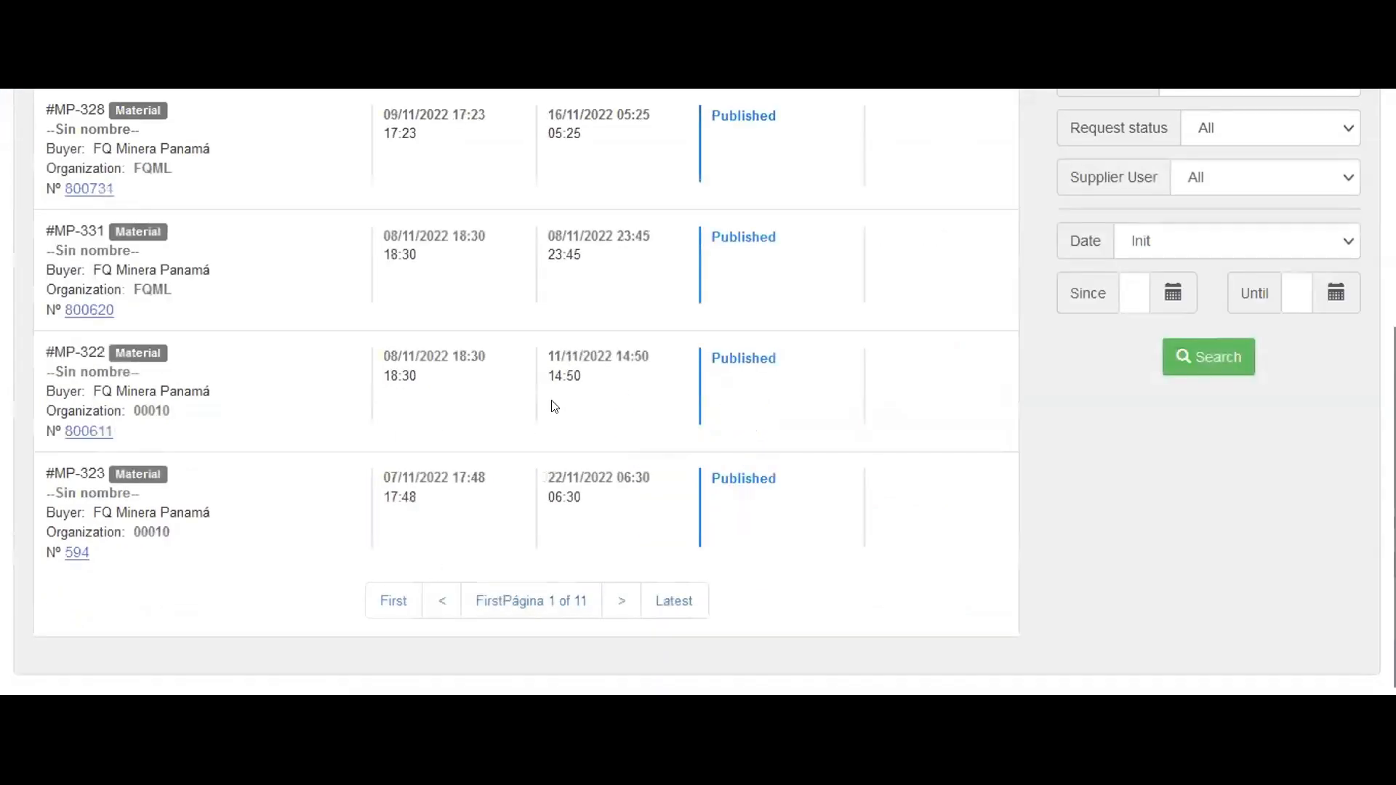
{"action": "scroll", "coordinate": [436, 404], "scroll_direction": "up", "scroll_amount": 5}
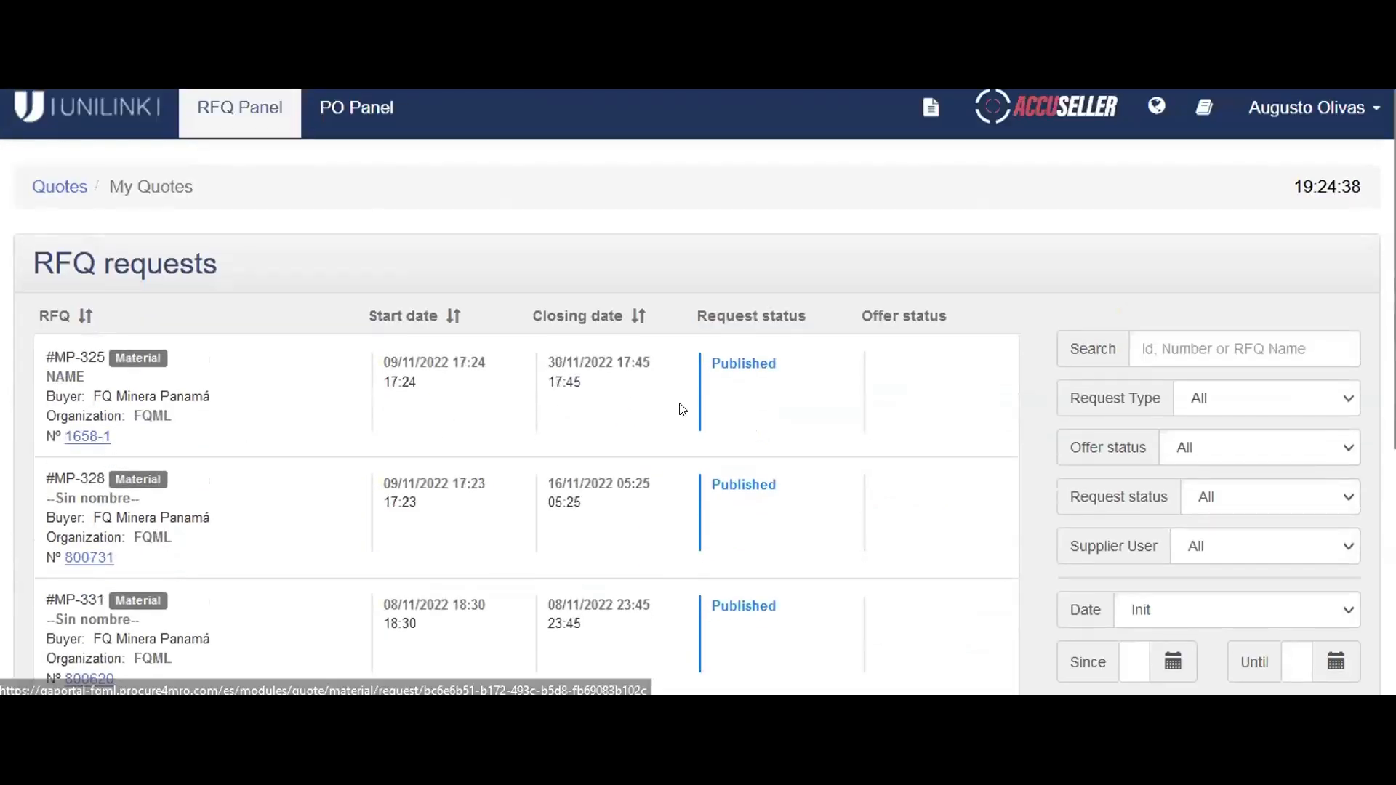
Search the RFQ requests for number 594.
{"action": "scroll", "coordinate": [1235, 248], "scroll_direction": "down", "scroll_amount": 2}
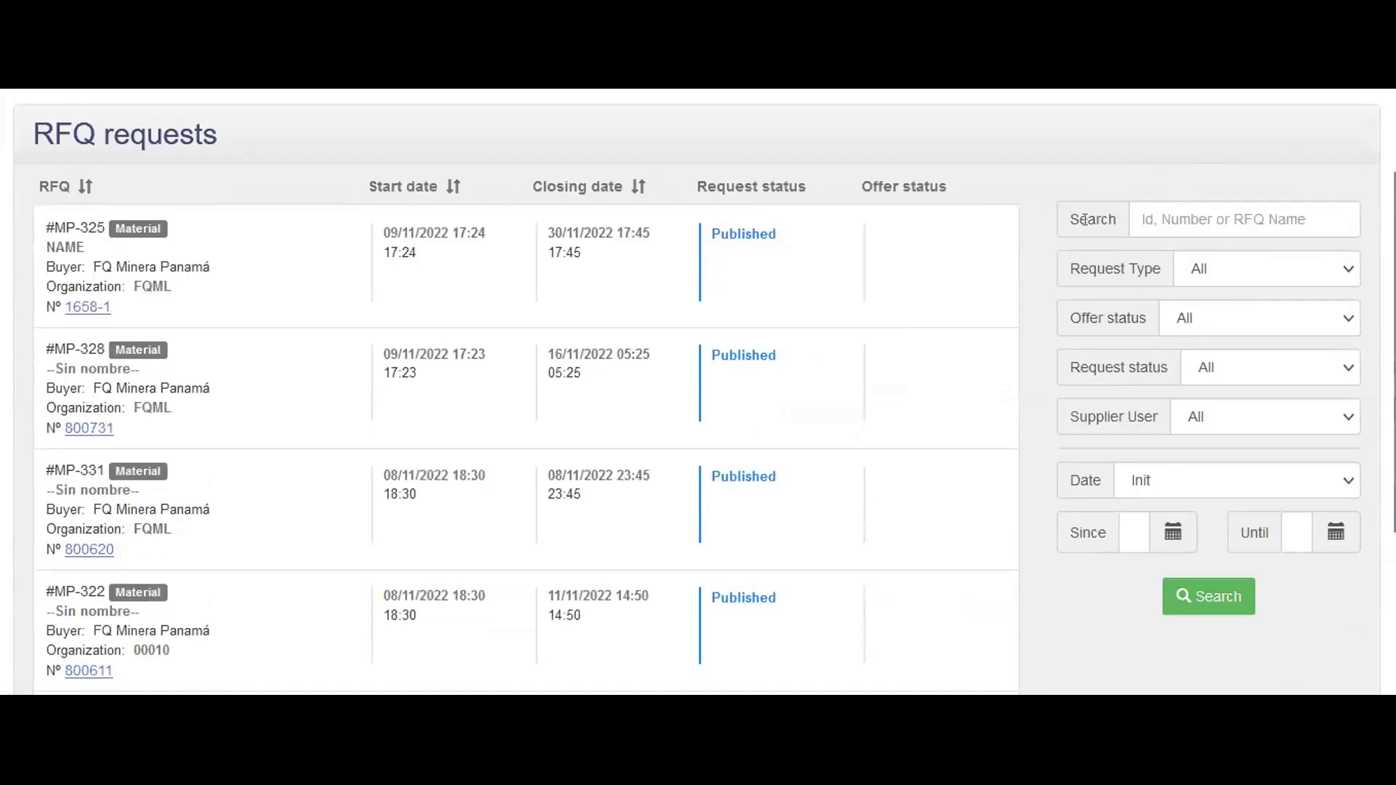
{"action": "left_click", "coordinate": [1150, 215]}
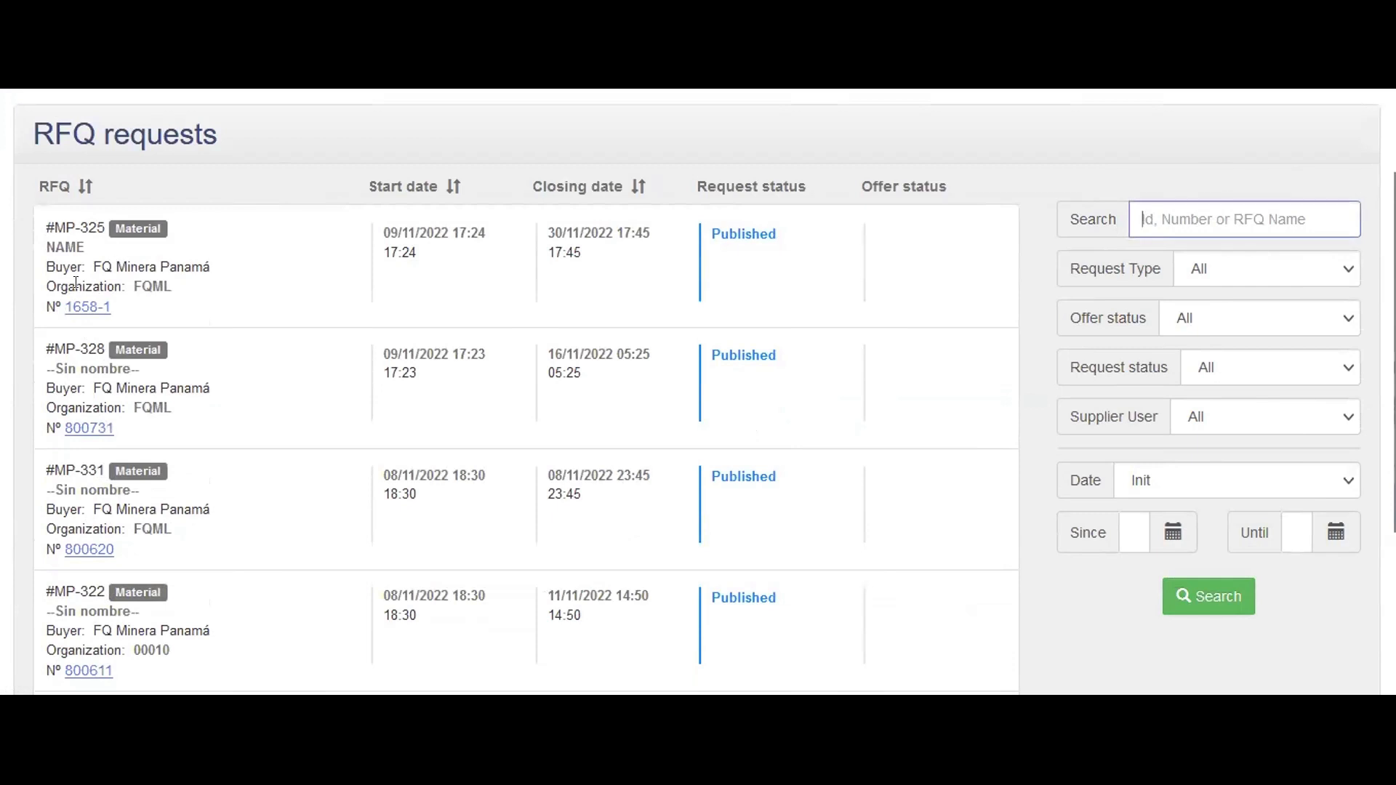
{"action": "scroll", "coordinate": [349, 455], "scroll_direction": "down", "scroll_amount": 2}
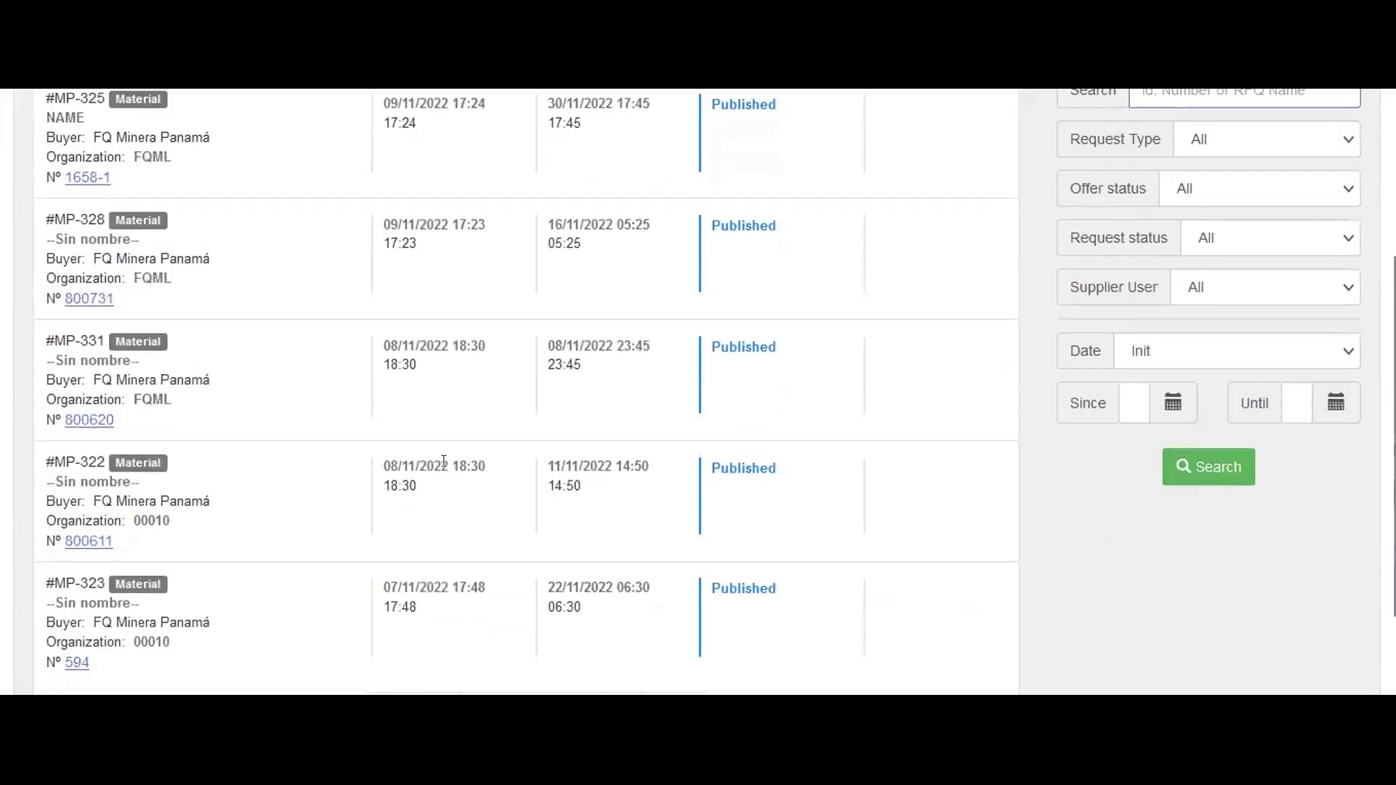
{"action": "scroll", "coordinate": [445, 461], "scroll_direction": "up", "scroll_amount": 2}
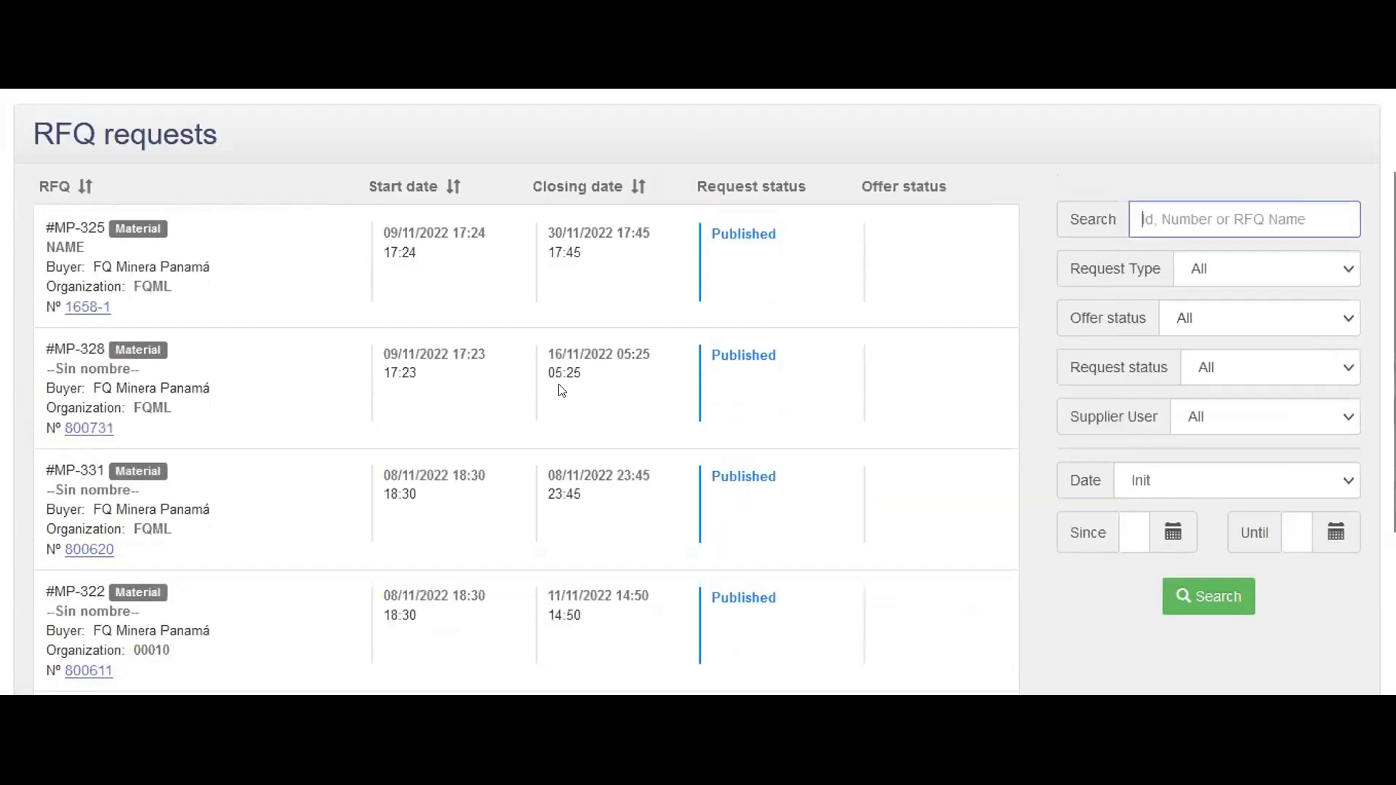
{"action": "scroll", "coordinate": [564, 396], "scroll_direction": "down", "scroll_amount": 2}
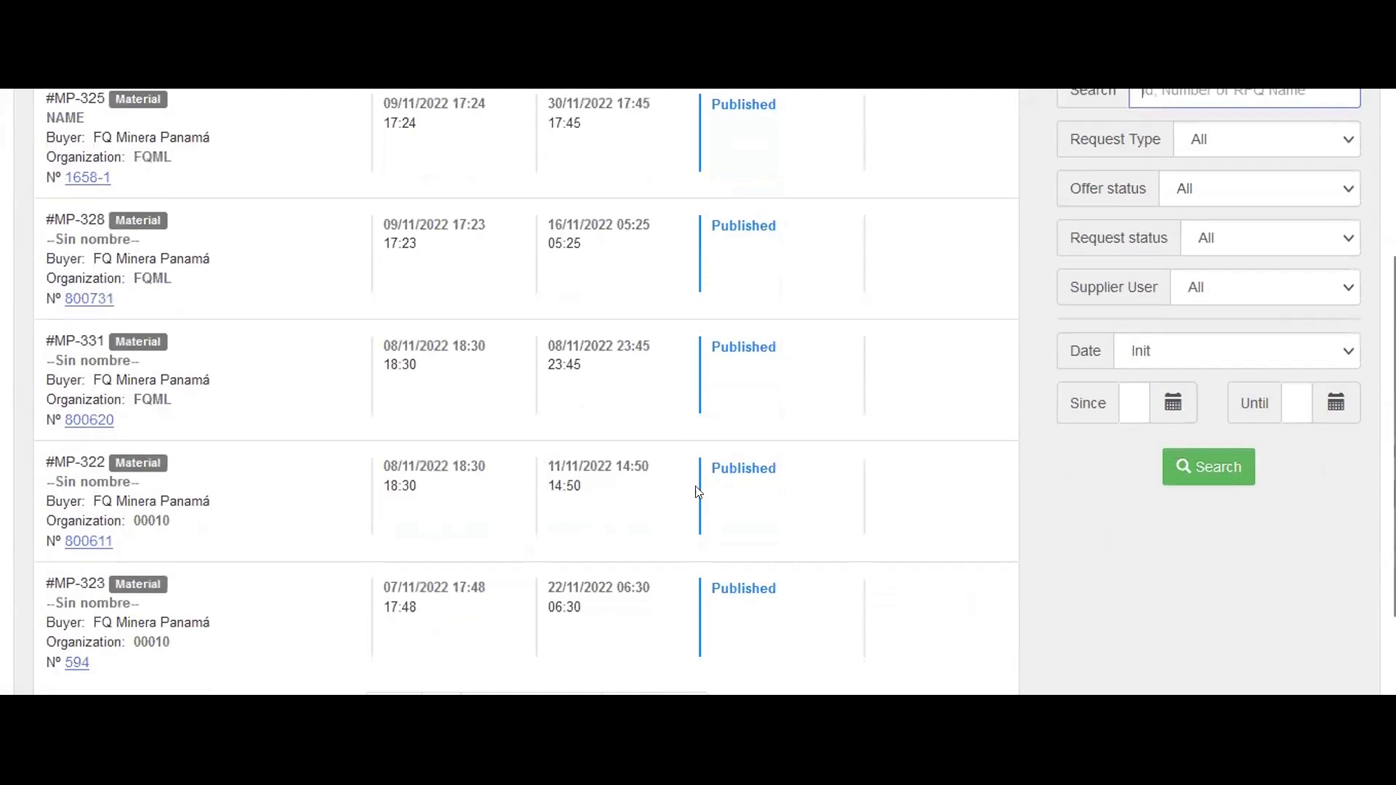
{"action": "scroll", "coordinate": [800, 451], "scroll_direction": "up", "scroll_amount": 2}
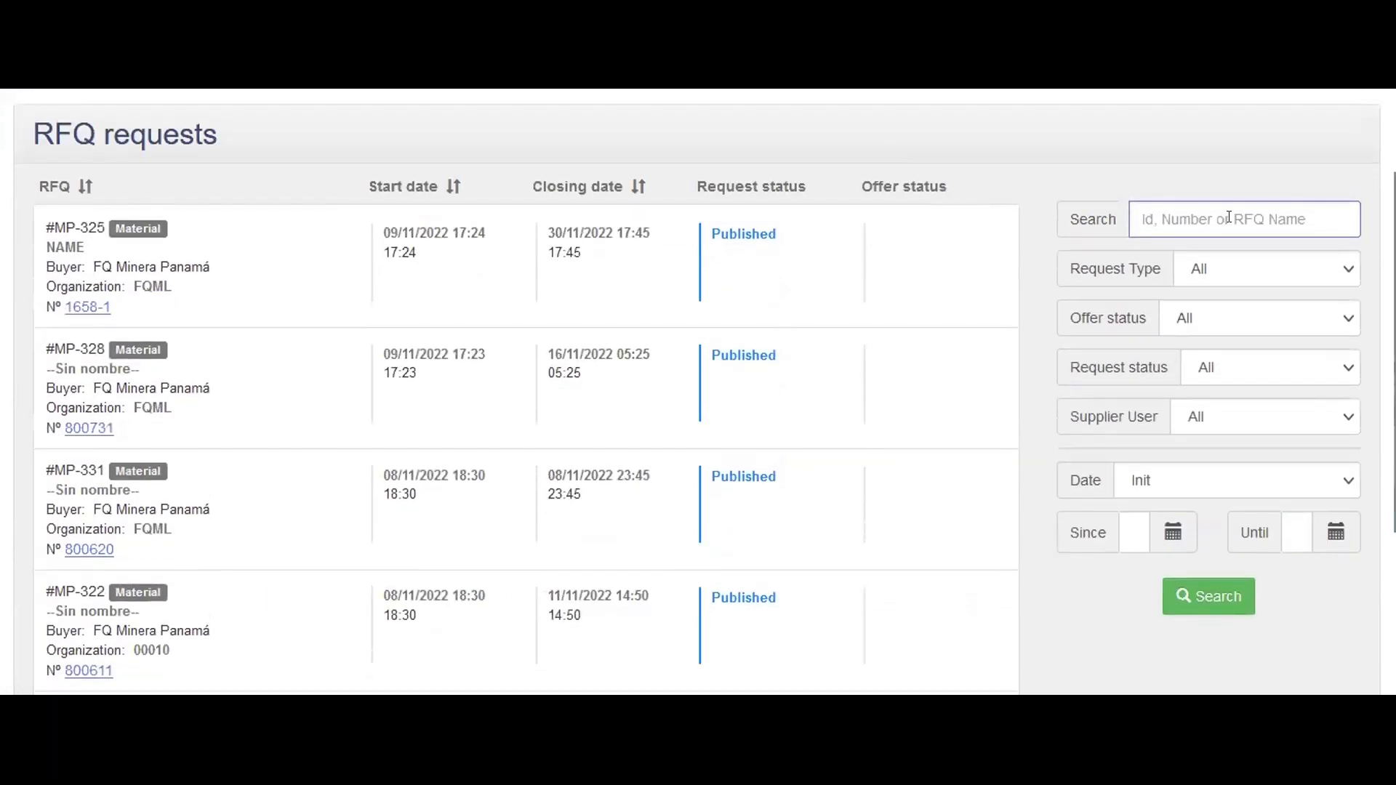
{"action": "type", "text": "594"}
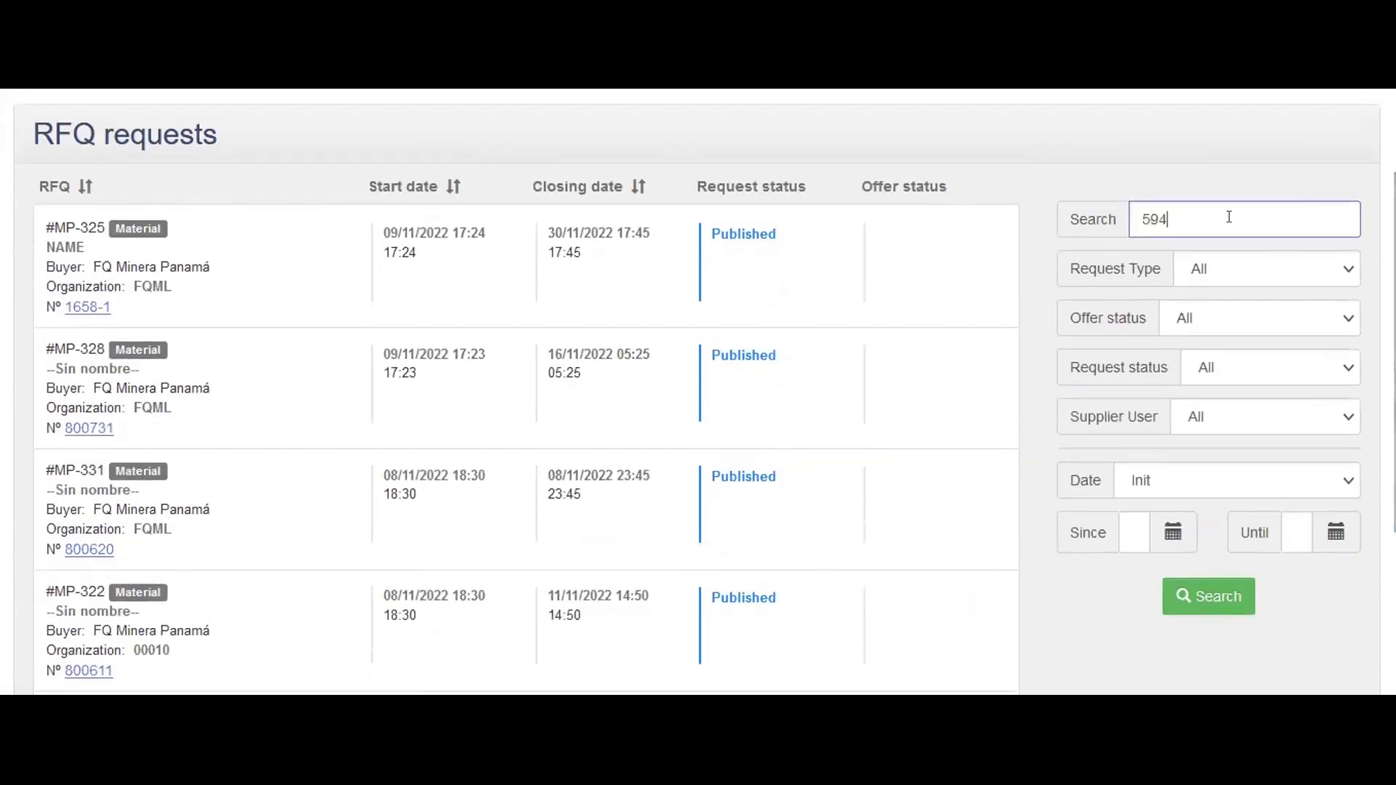
{"action": "left_click", "coordinate": [1195, 598]}
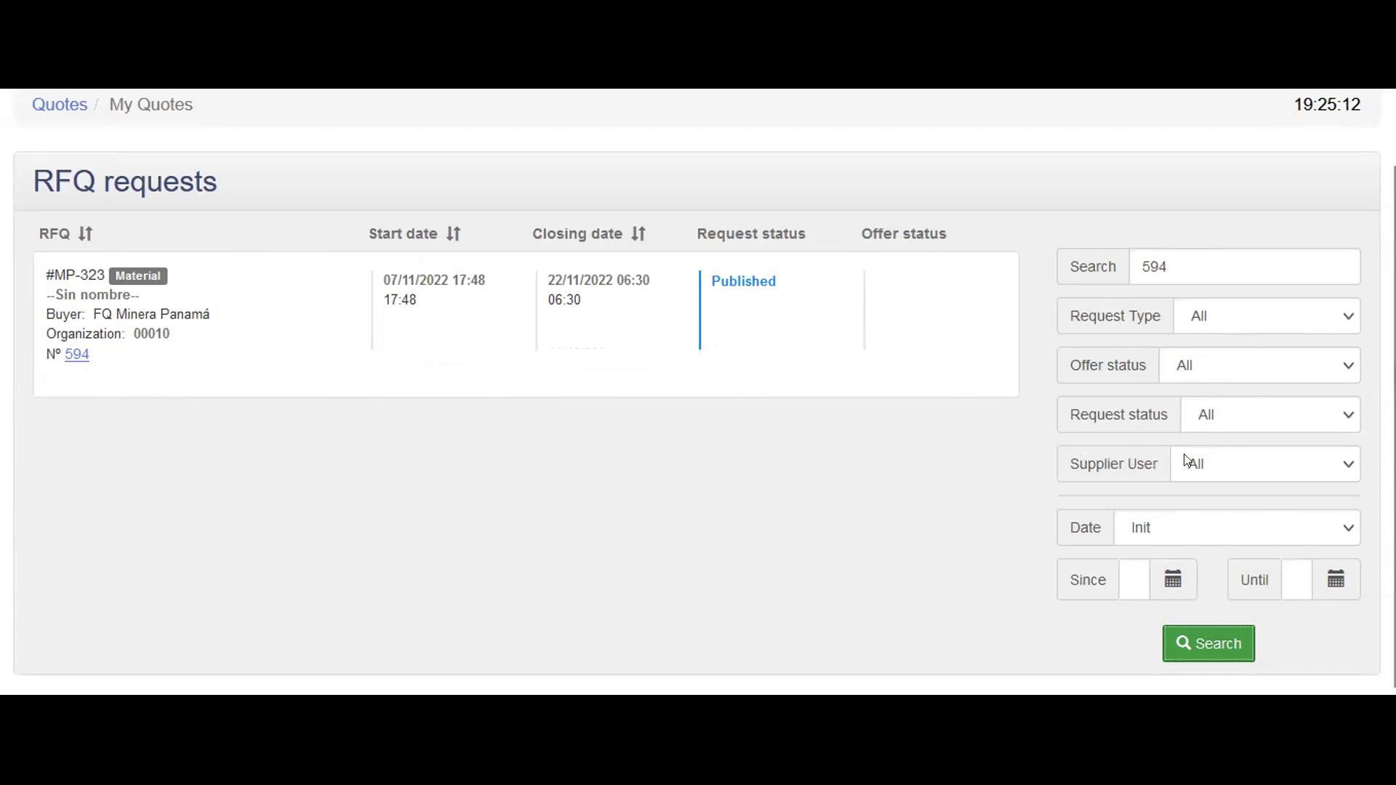
{"action": "left_click", "coordinate": [995, 469]}
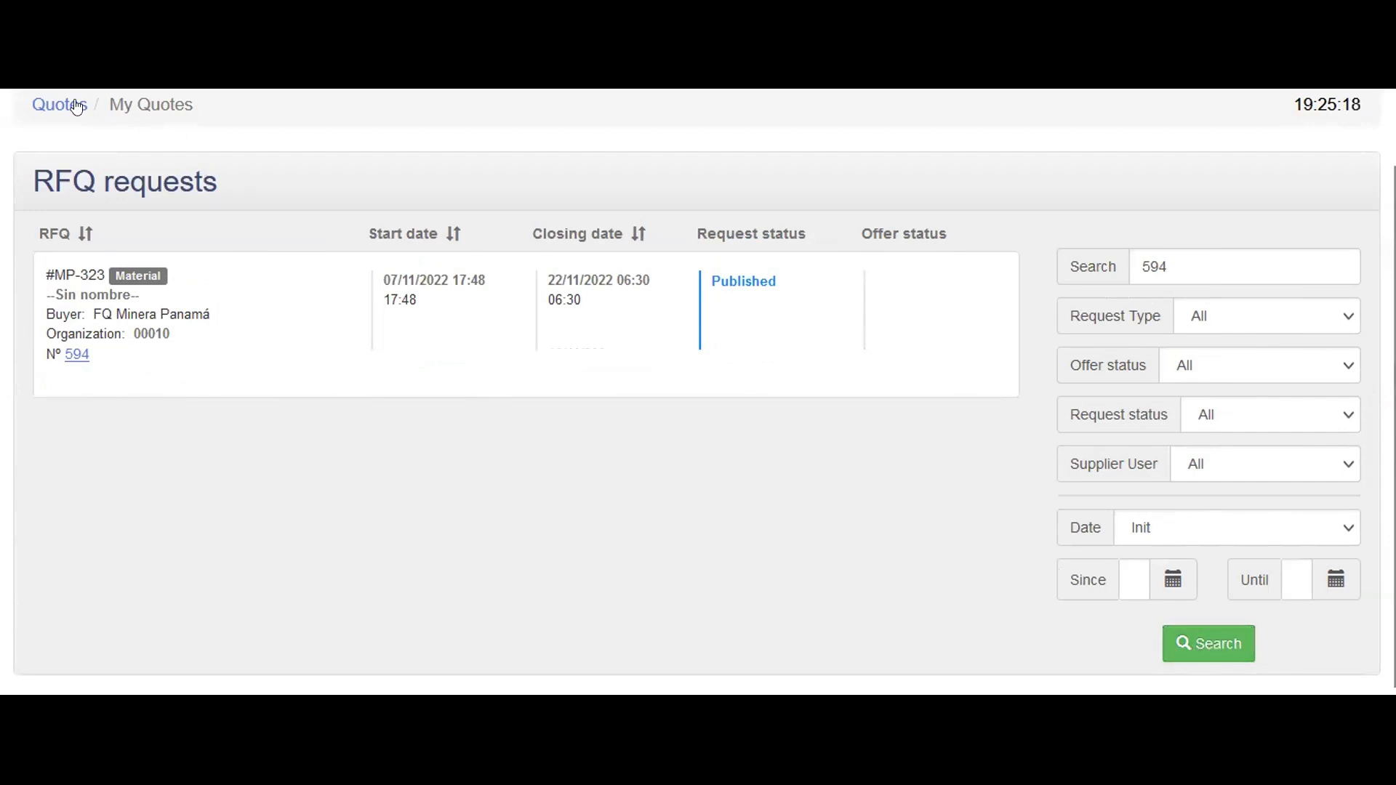
Clear the search term and rerun the search to list all RFQ requests again.
{"action": "scroll", "coordinate": [367, 418], "scroll_direction": "up", "scroll_amount": 1}
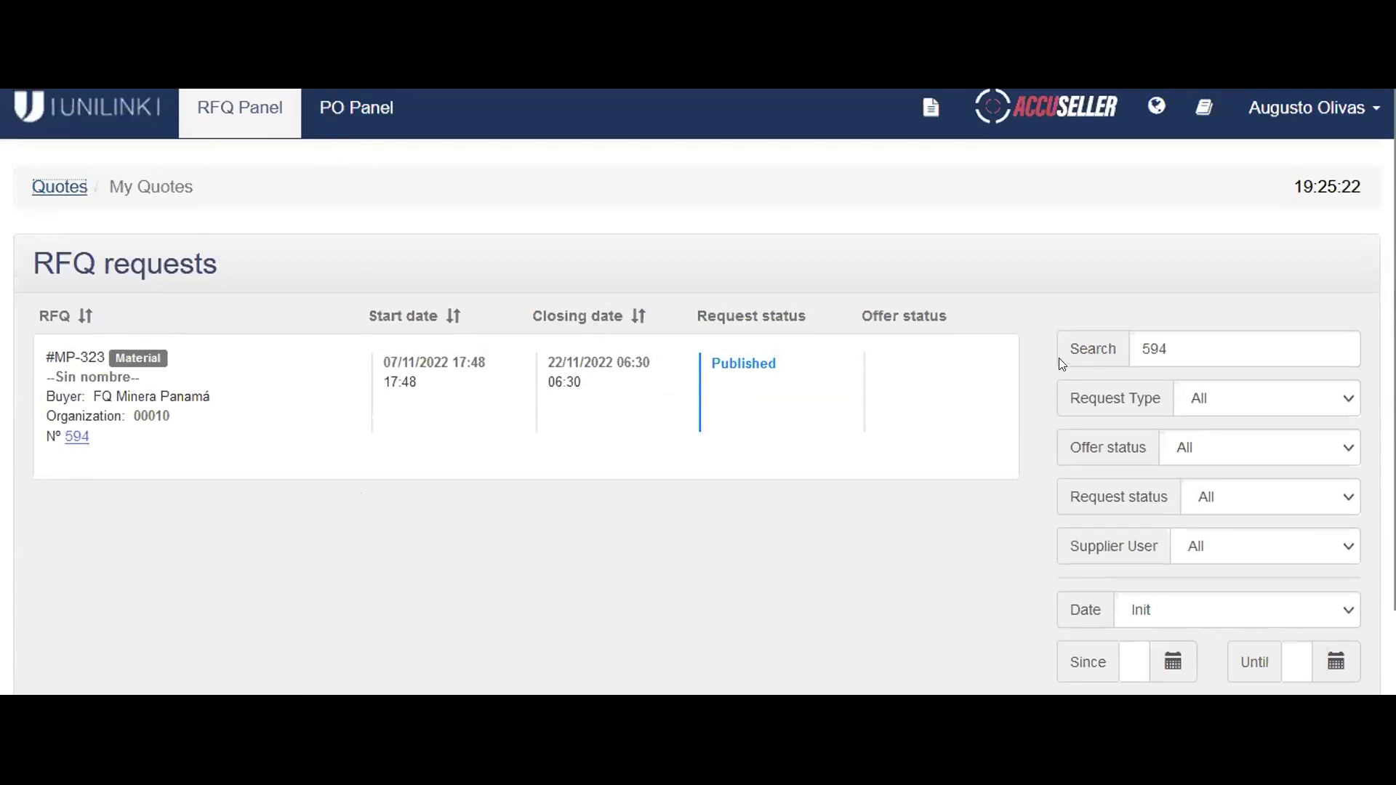
{"action": "scroll", "coordinate": [1081, 368], "scroll_direction": "down", "scroll_amount": 1}
{"action": "left_click", "coordinate": [1216, 269]}
{"action": "double_click", "coordinate": [1216, 269]}
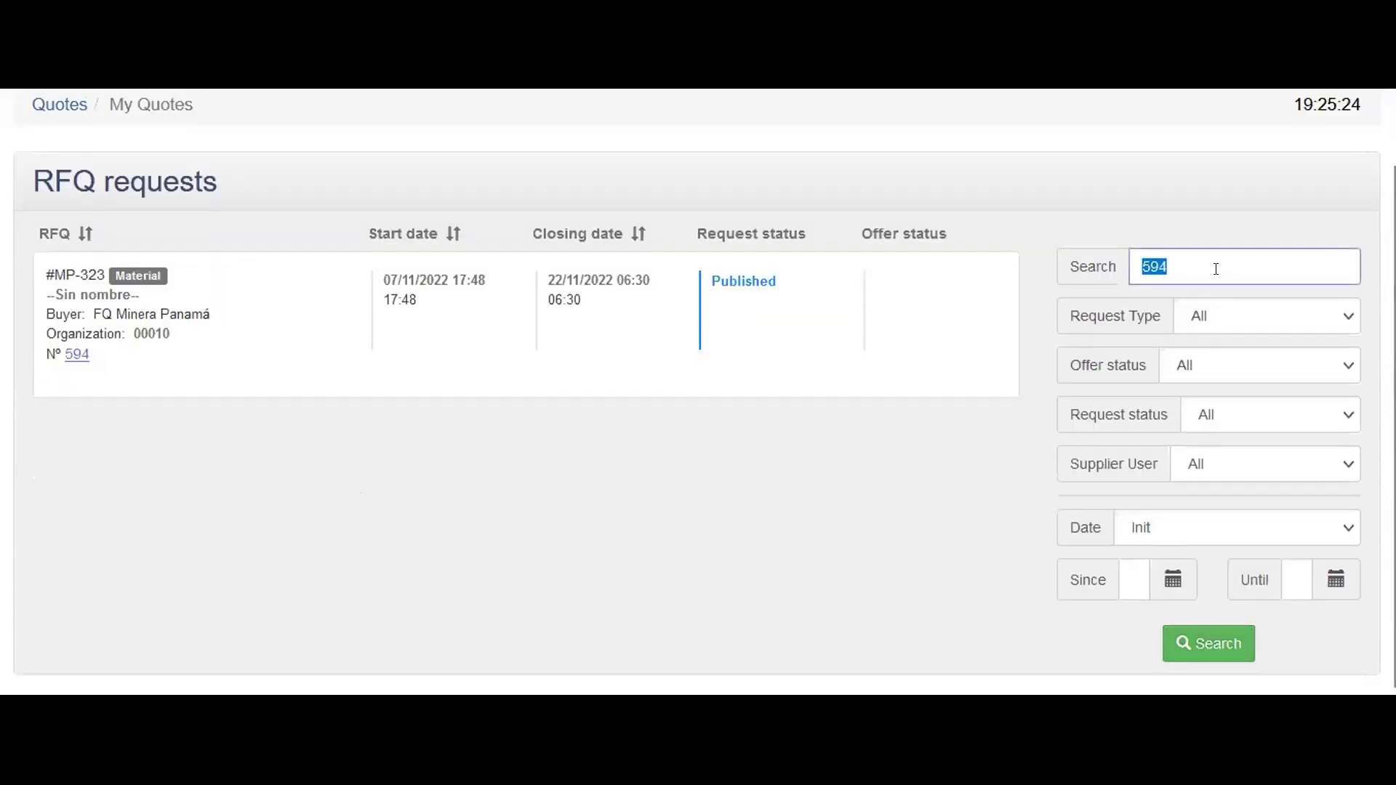
{"action": "key", "text": "BackSpace"}
{"action": "left_click", "coordinate": [1204, 641]}
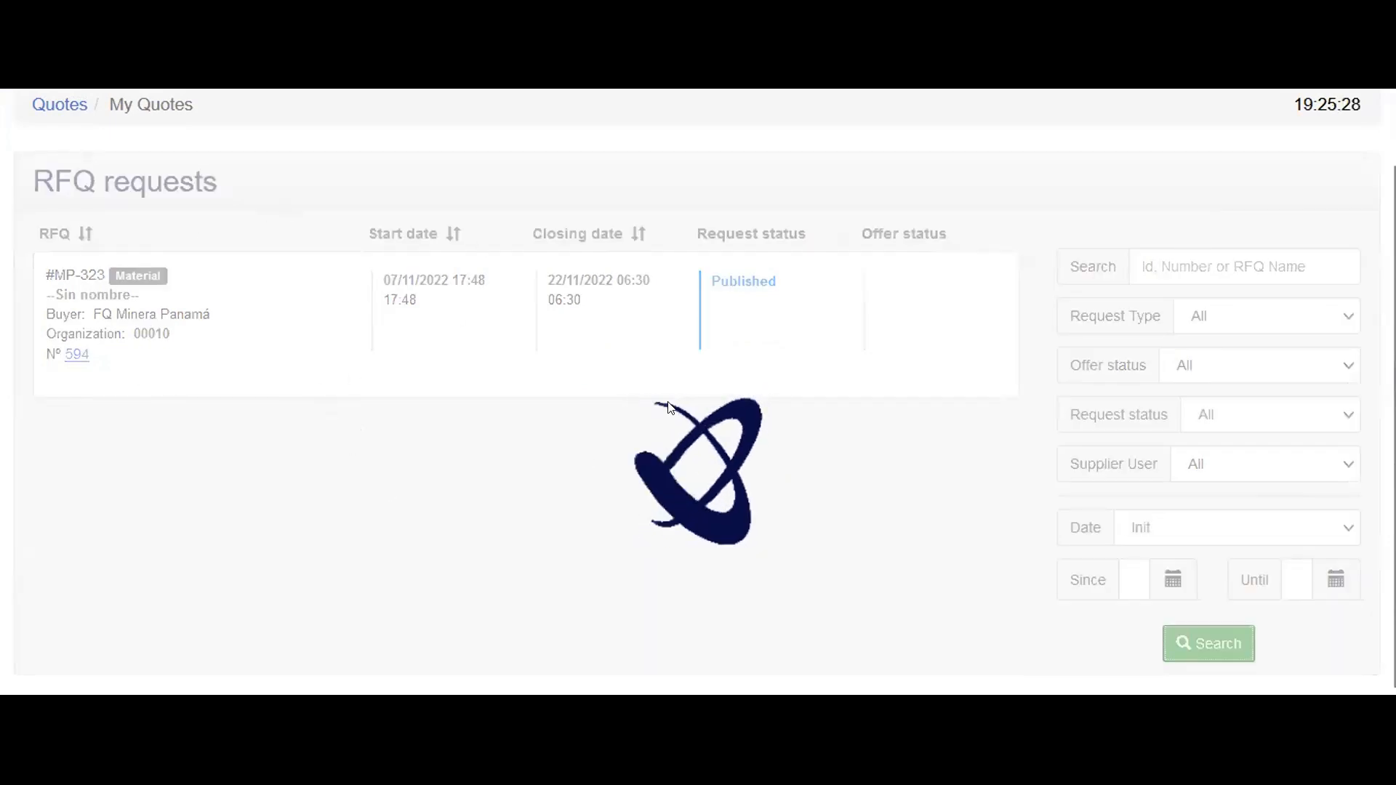
Switch from the RFQ requests to the list of purchase orders.
{"action": "scroll", "coordinate": [267, 392], "scroll_direction": "up", "scroll_amount": 2}
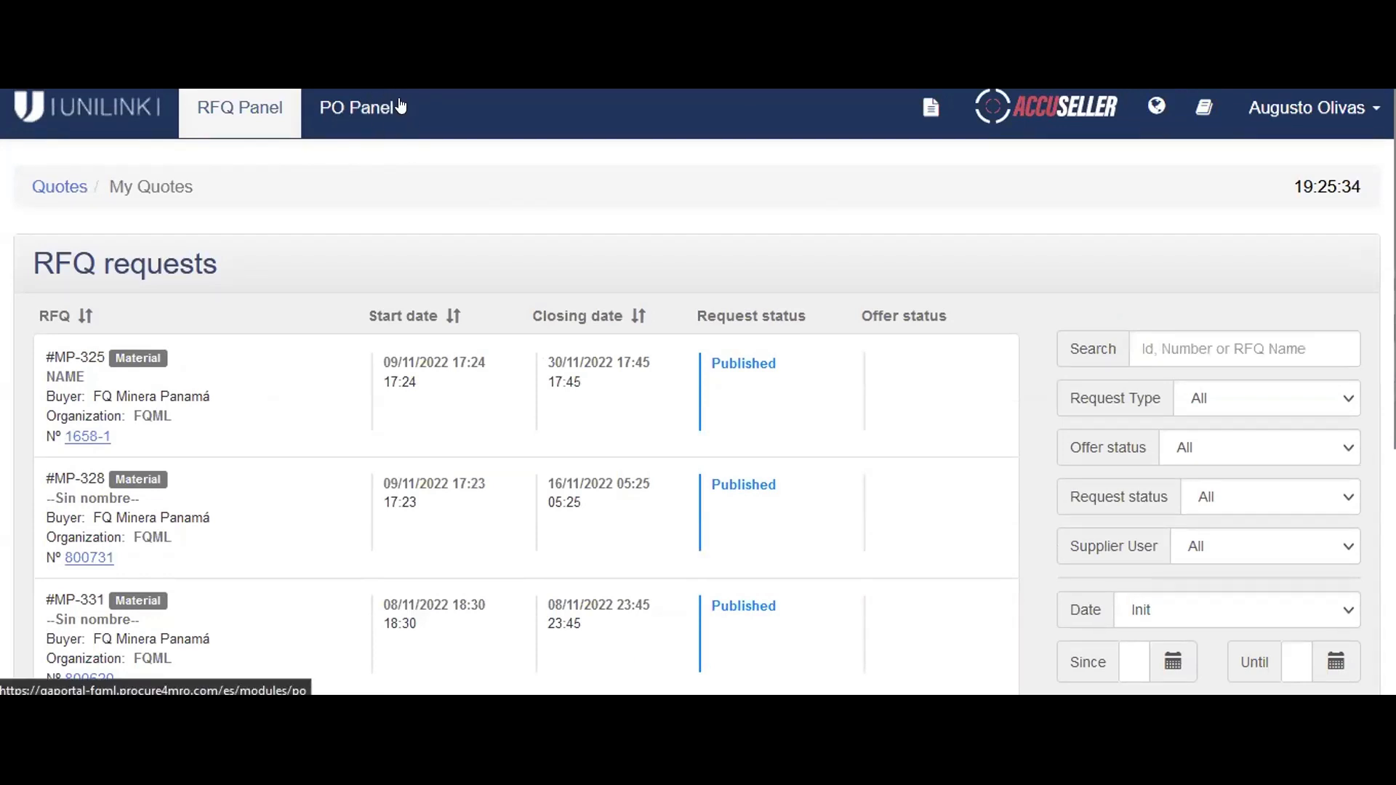
{"action": "left_click", "coordinate": [358, 115]}
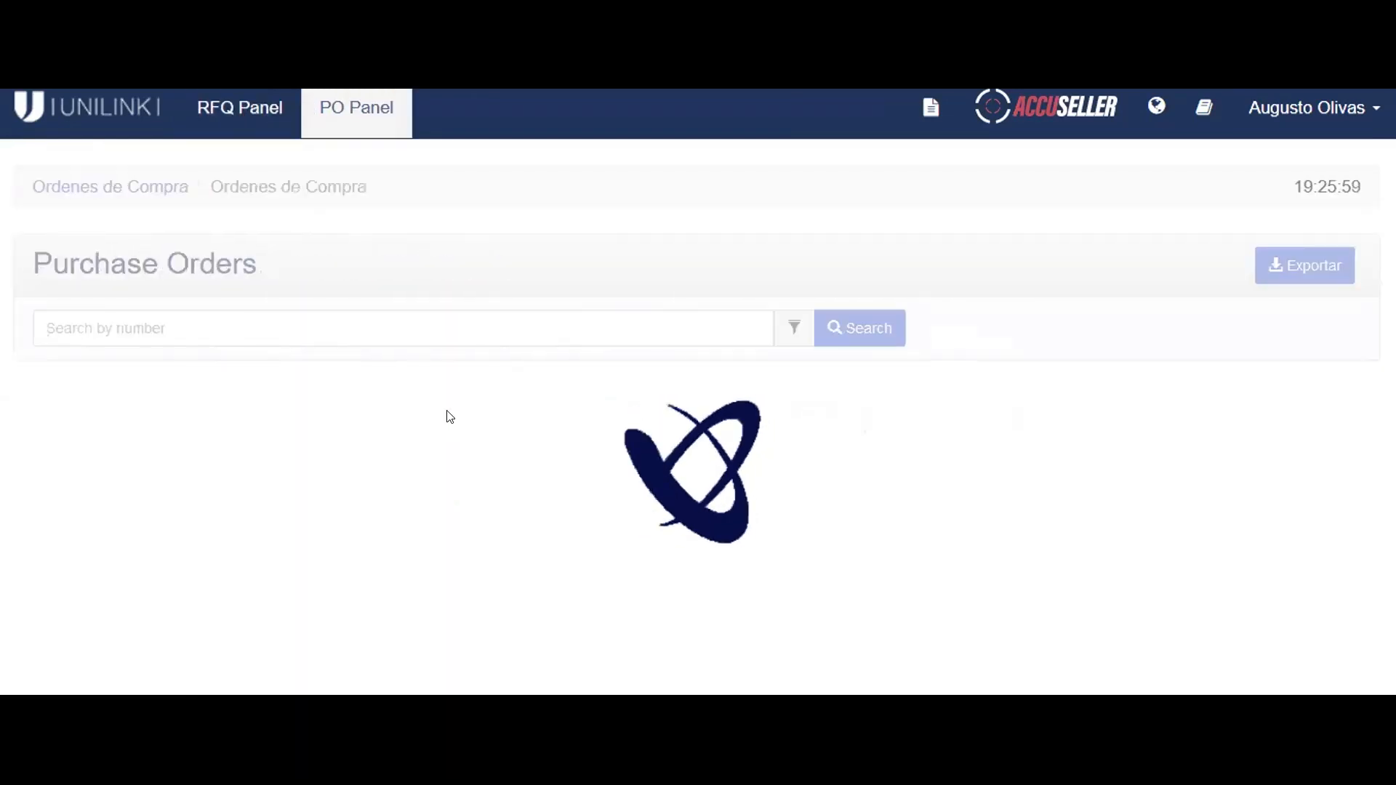